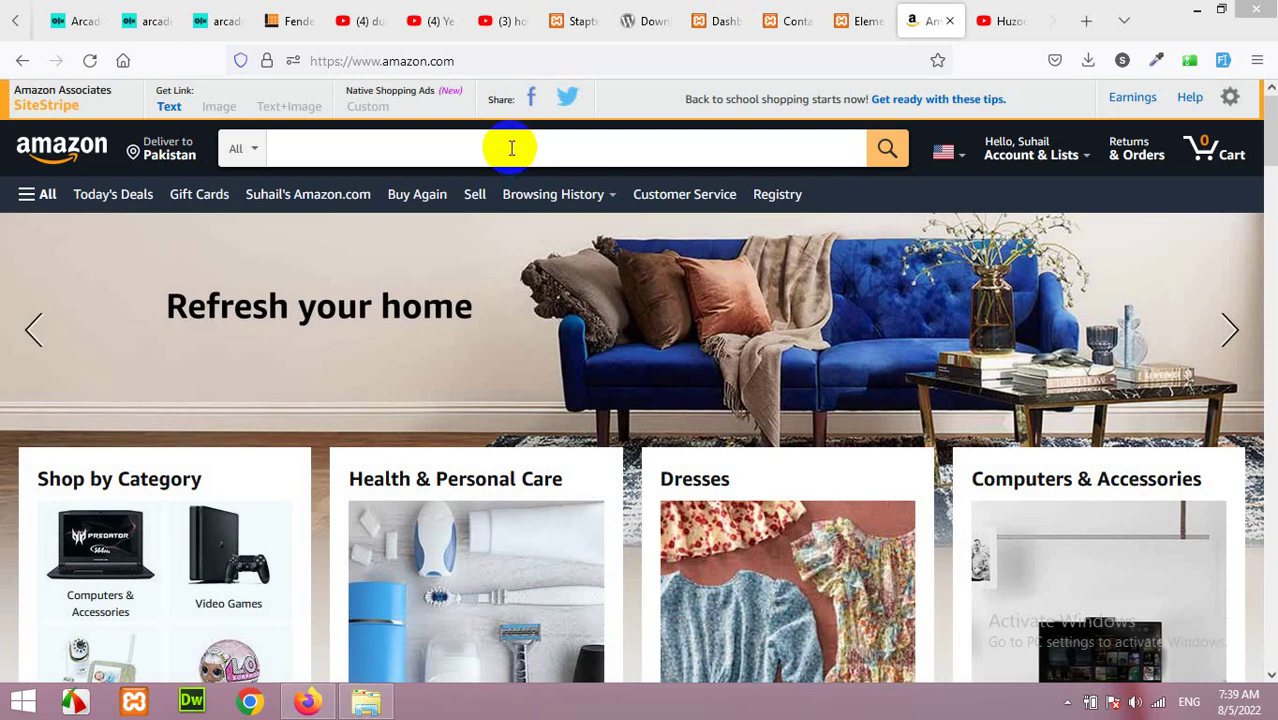
Step: Search Amazon for 'toddler toys'
click(511, 148)
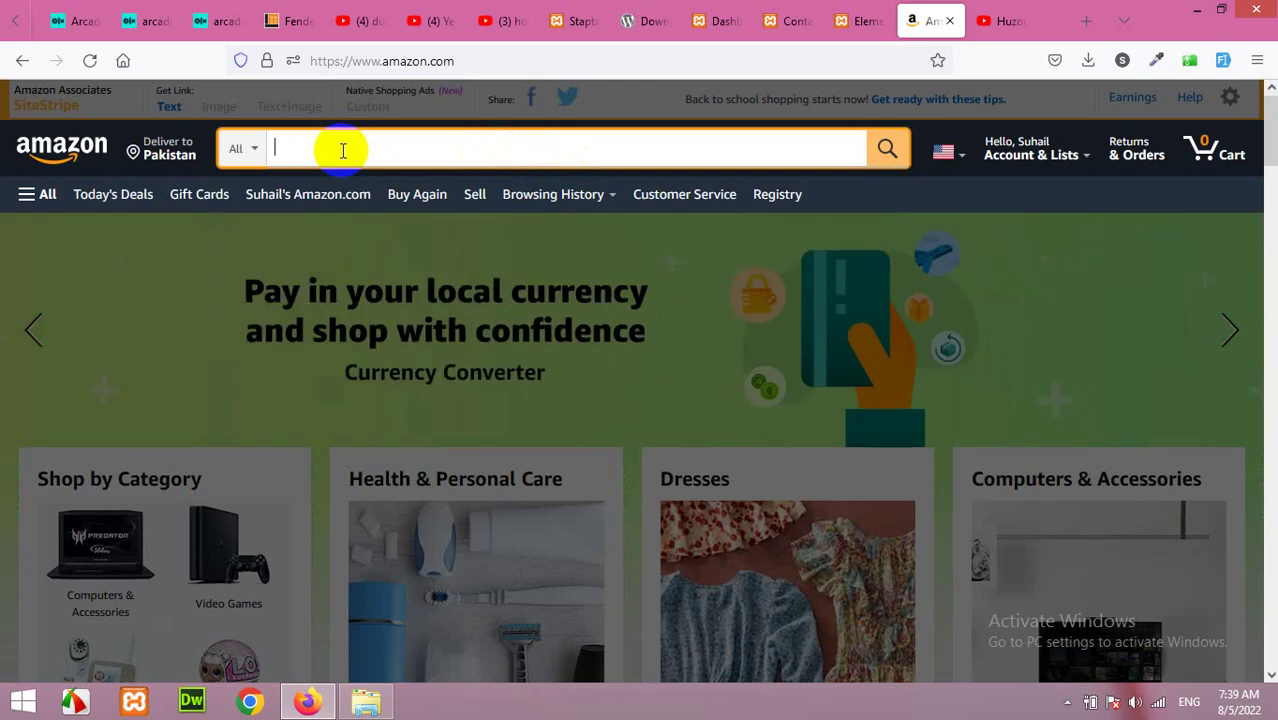
key(BackSpace)
text(todder)
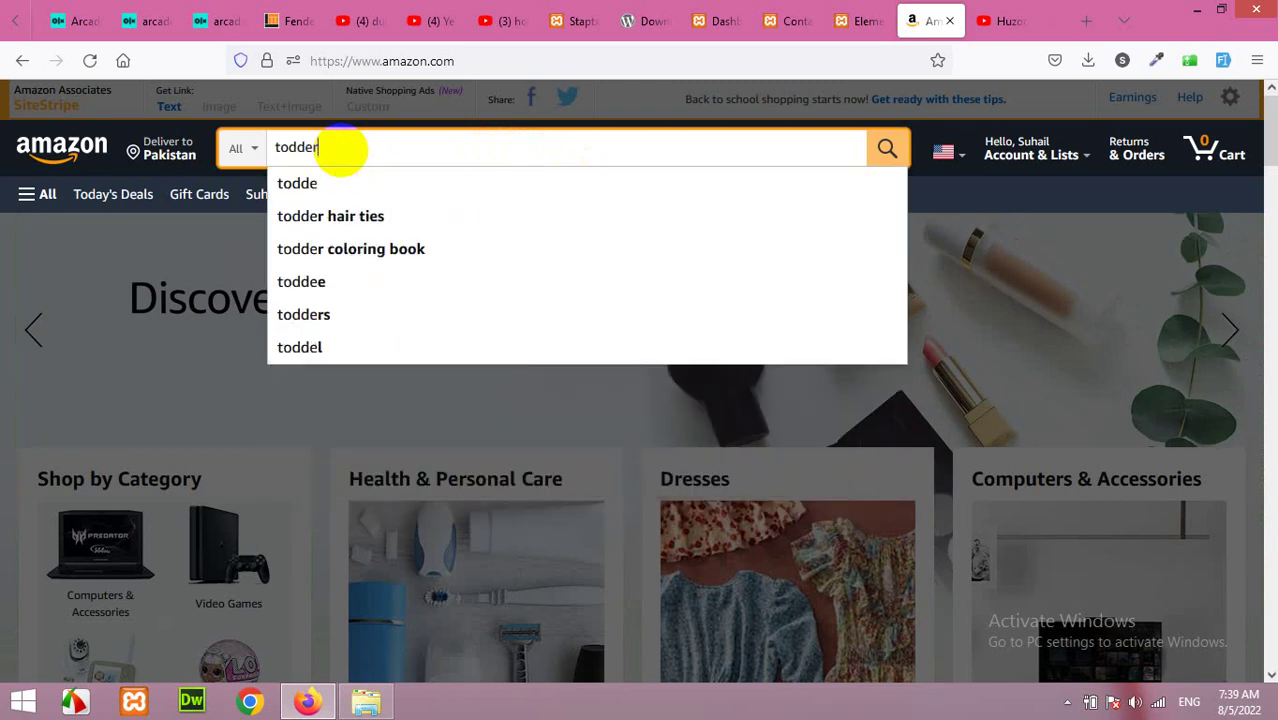
key(BackSpace)
key(BackSpace)
text(ler toys)
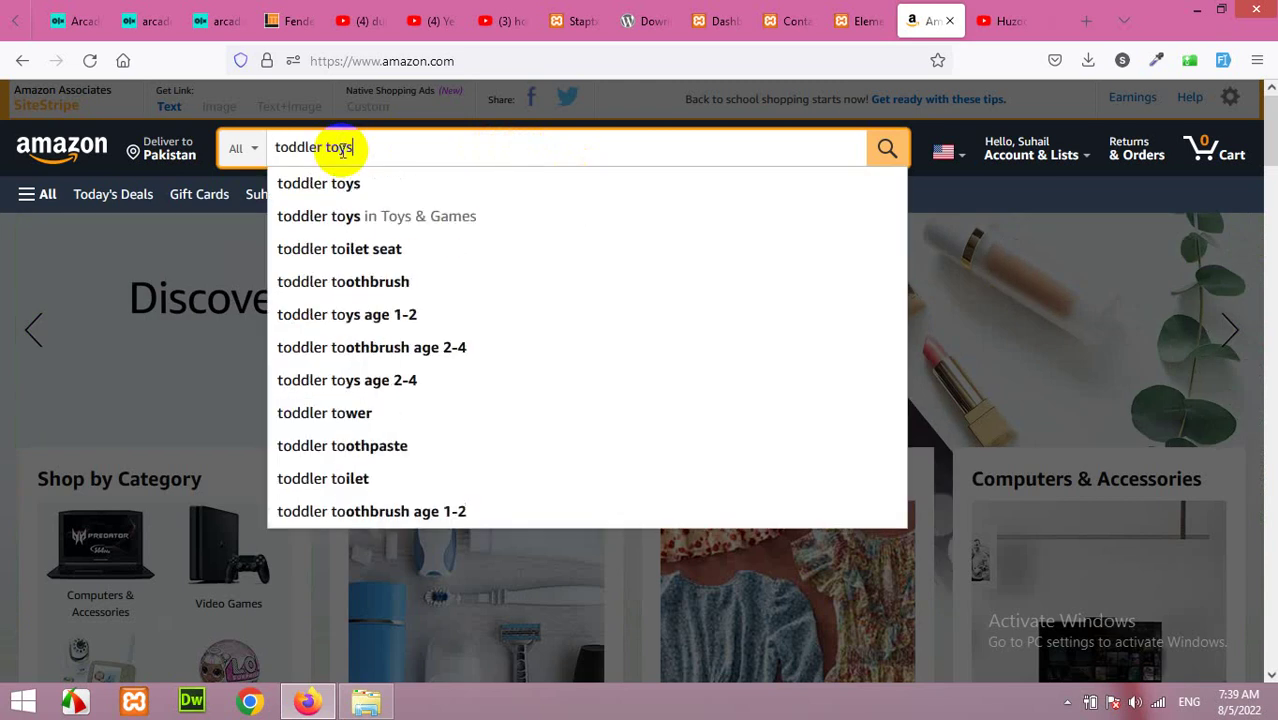
key(Return)
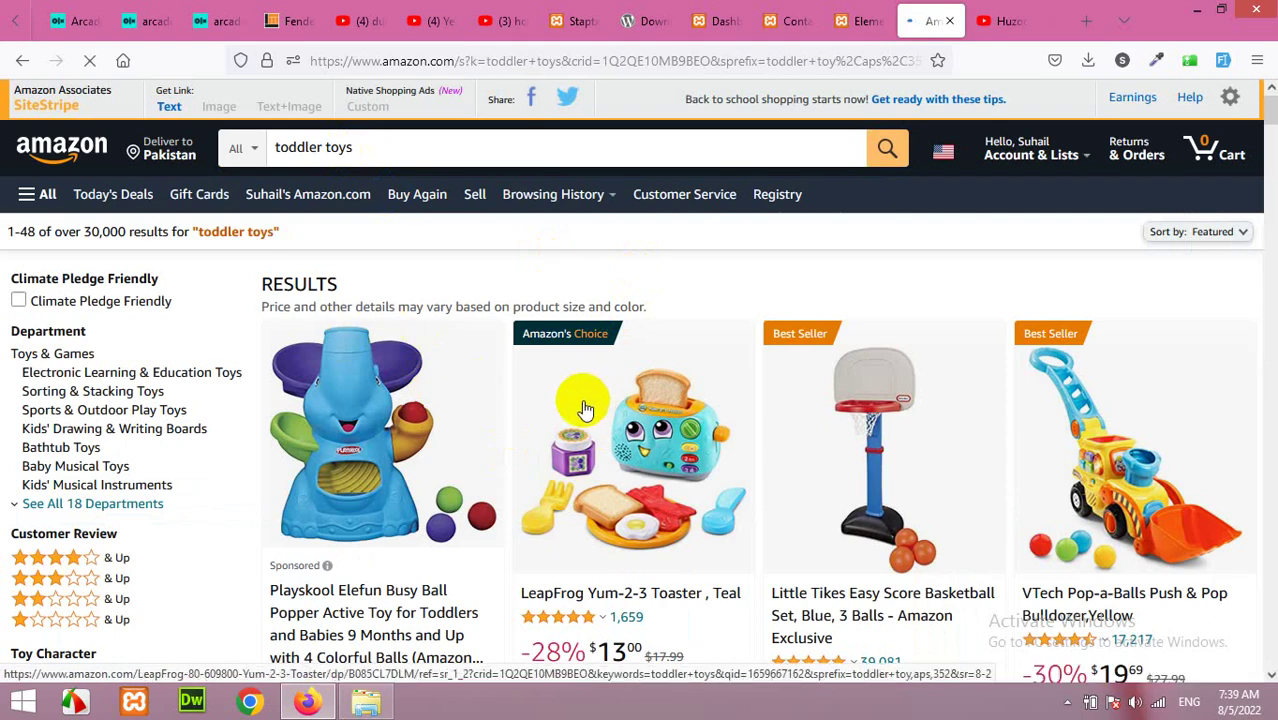
Step: Scroll down the toddler toys results to the pagination bar
scroll(648, 404, down, 15)
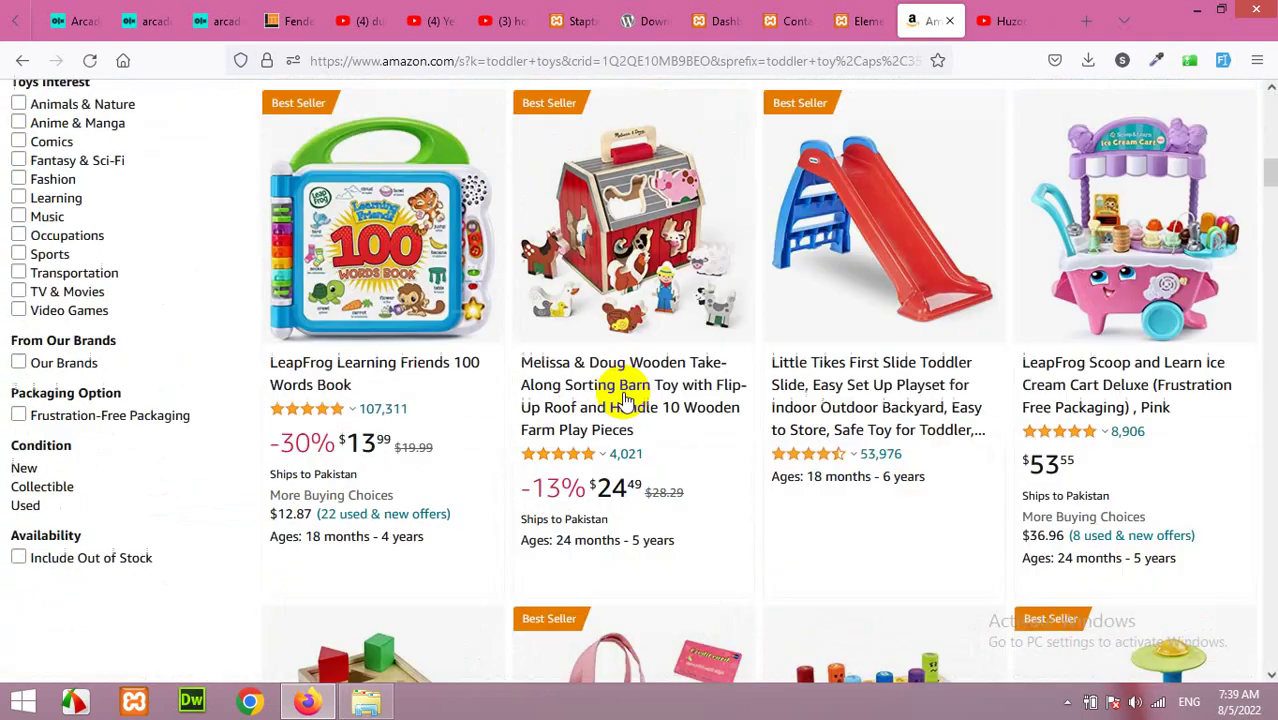
scroll(623, 397, down, 20)
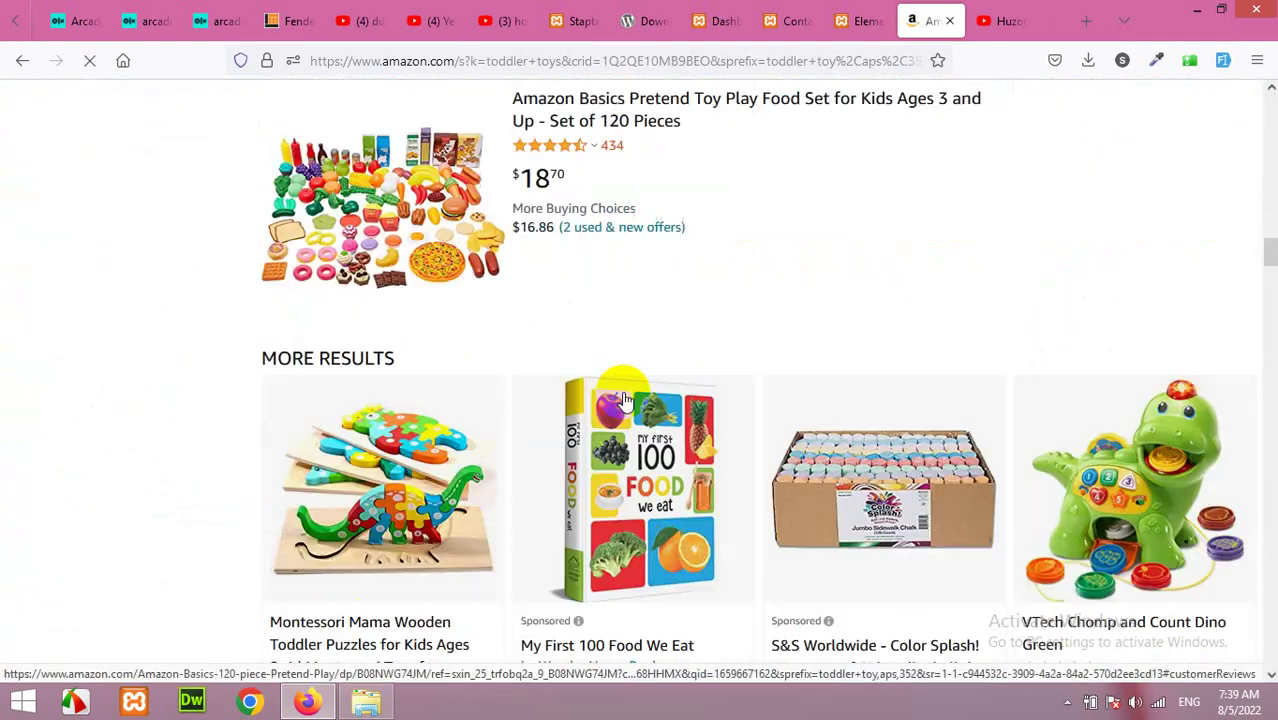
scroll(623, 400, up, 4)
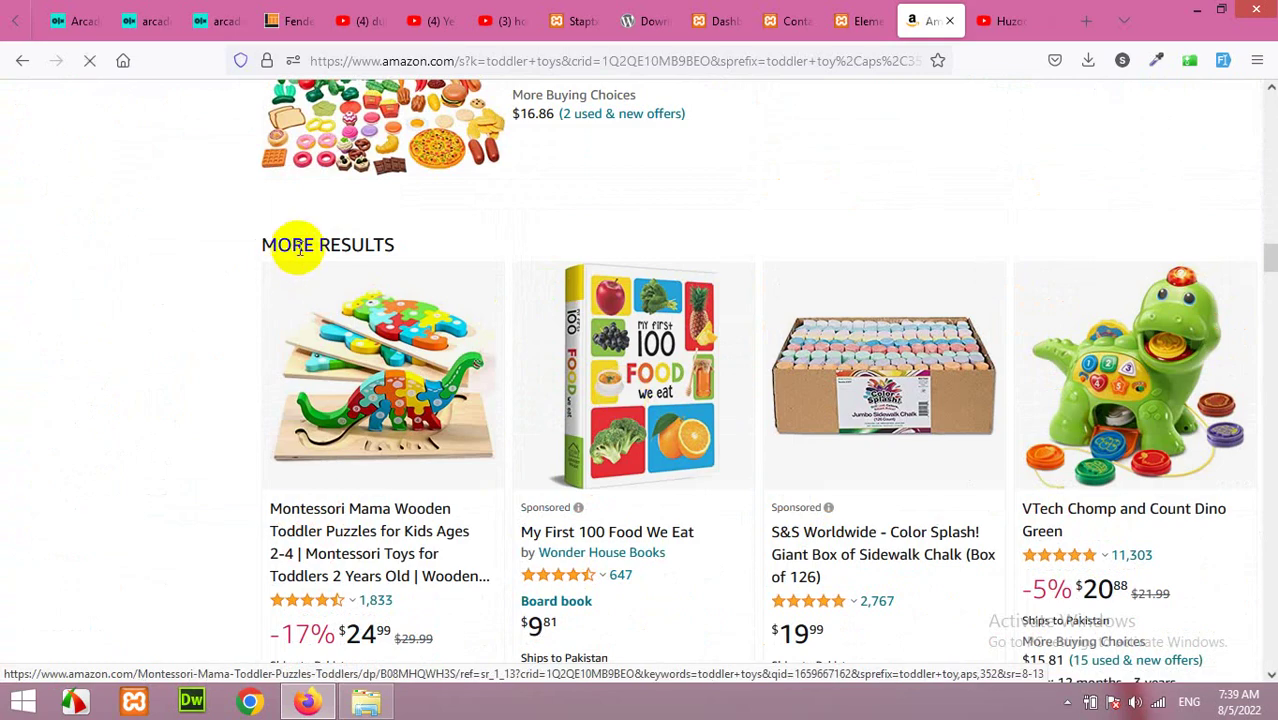
scroll(588, 457, down, 5)
scroll(590, 440, down, 15)
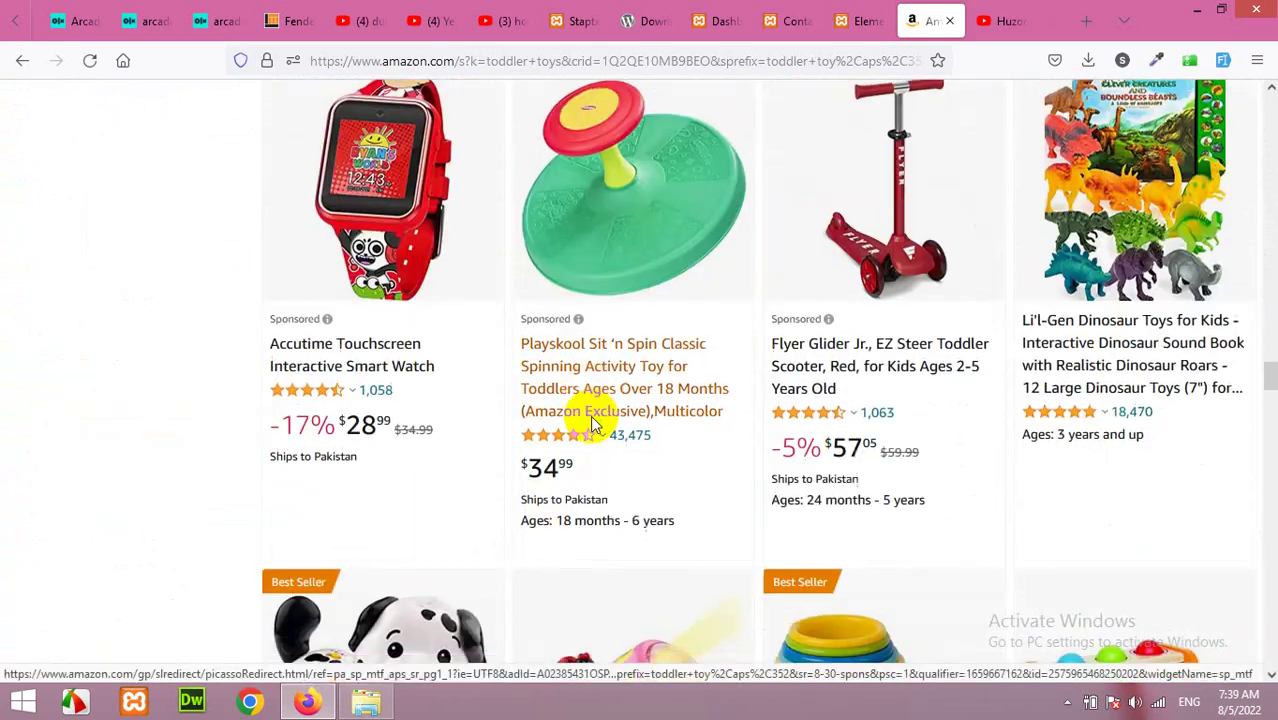
scroll(590, 415, down, 20)
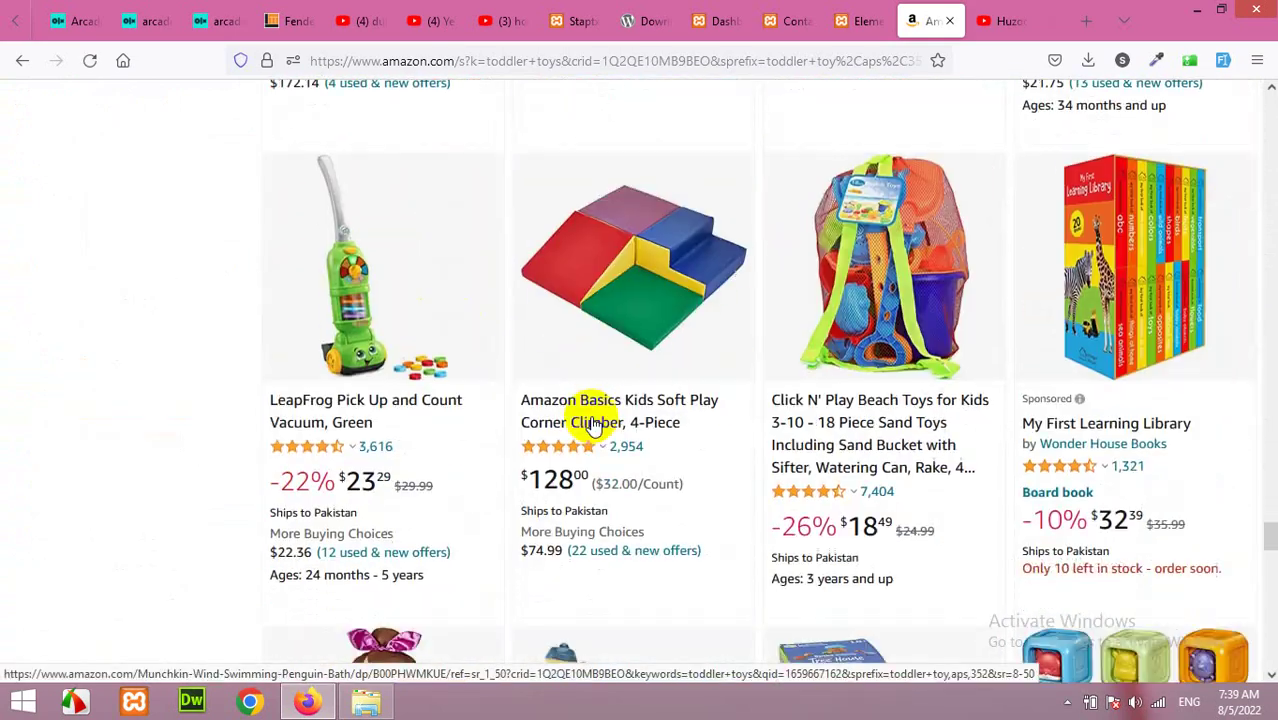
scroll(590, 415, down, 4)
scroll(590, 415, up, 2)
scroll(590, 415, down, 6)
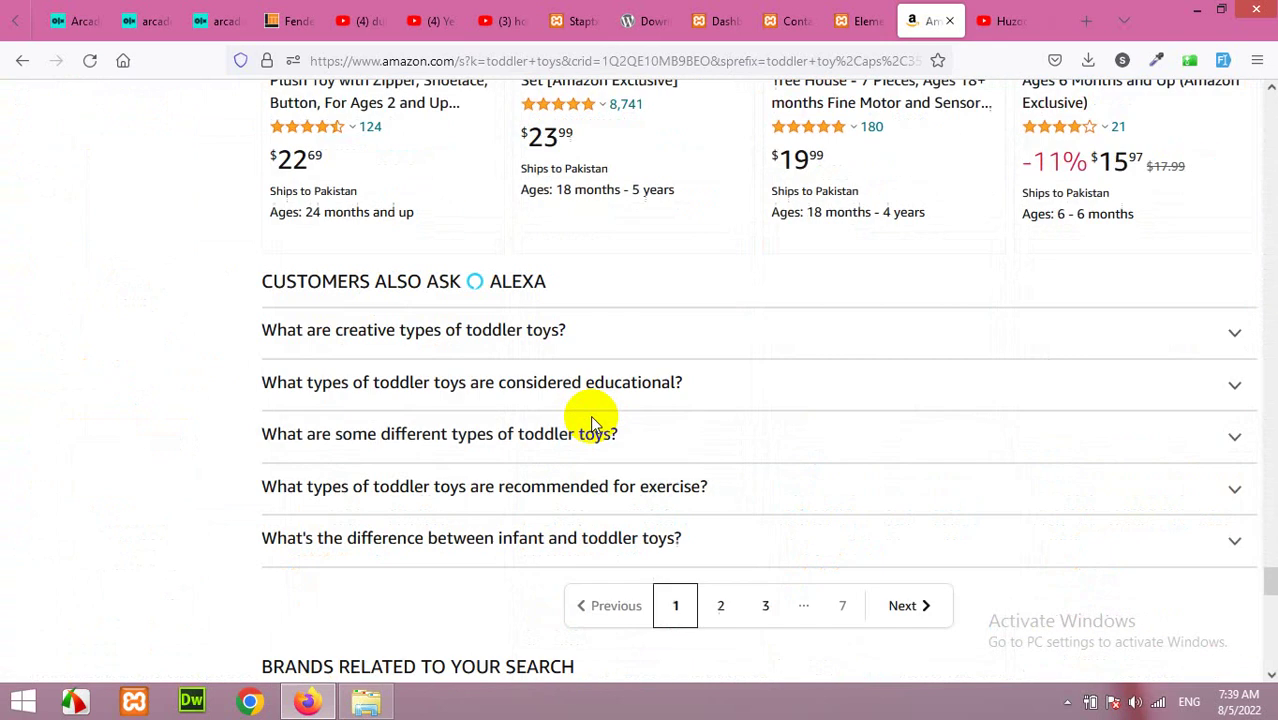
scroll(590, 415, up, 3)
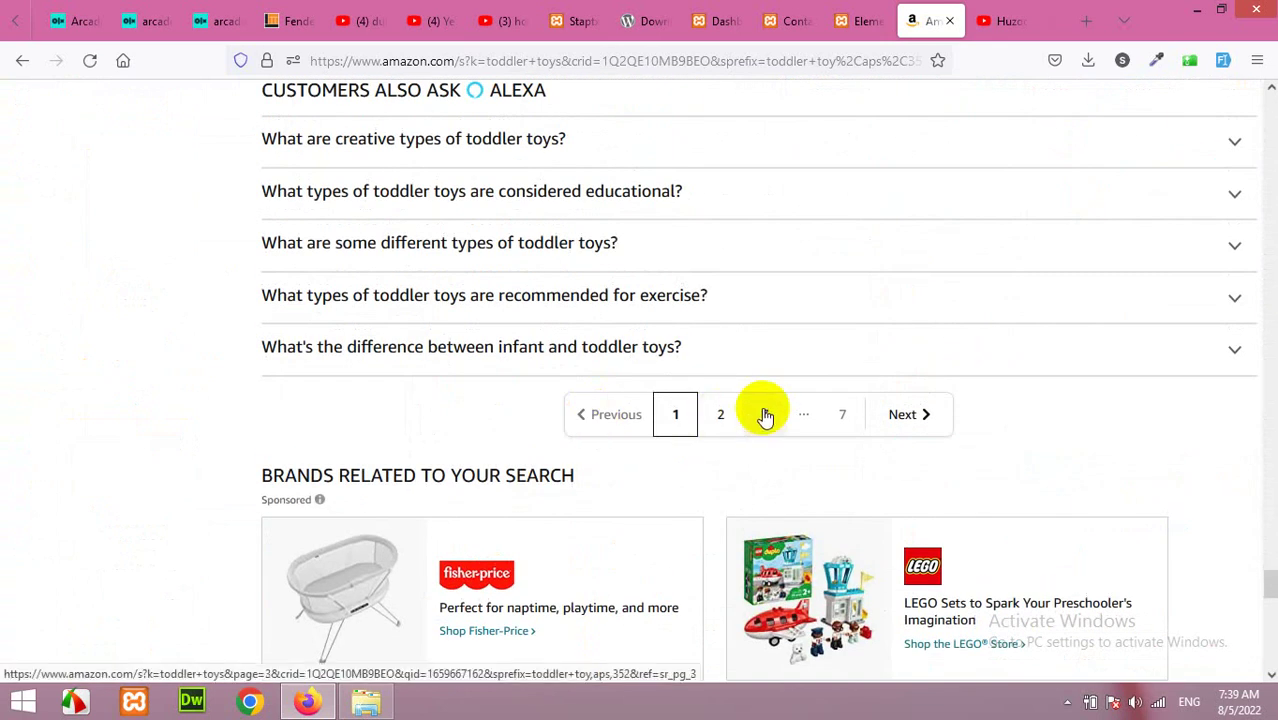
scroll(700, 445, up, 2)
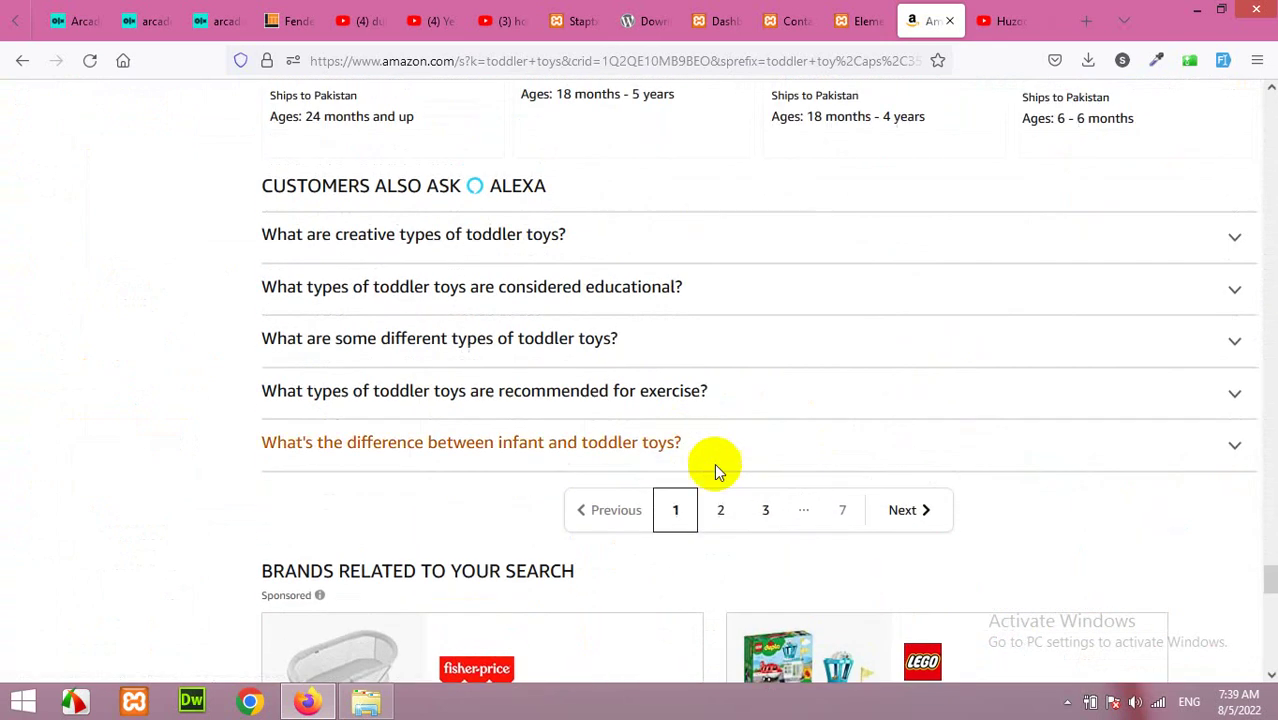
Step: Open results page 2 and check the page=2 part of its web address
click(722, 513)
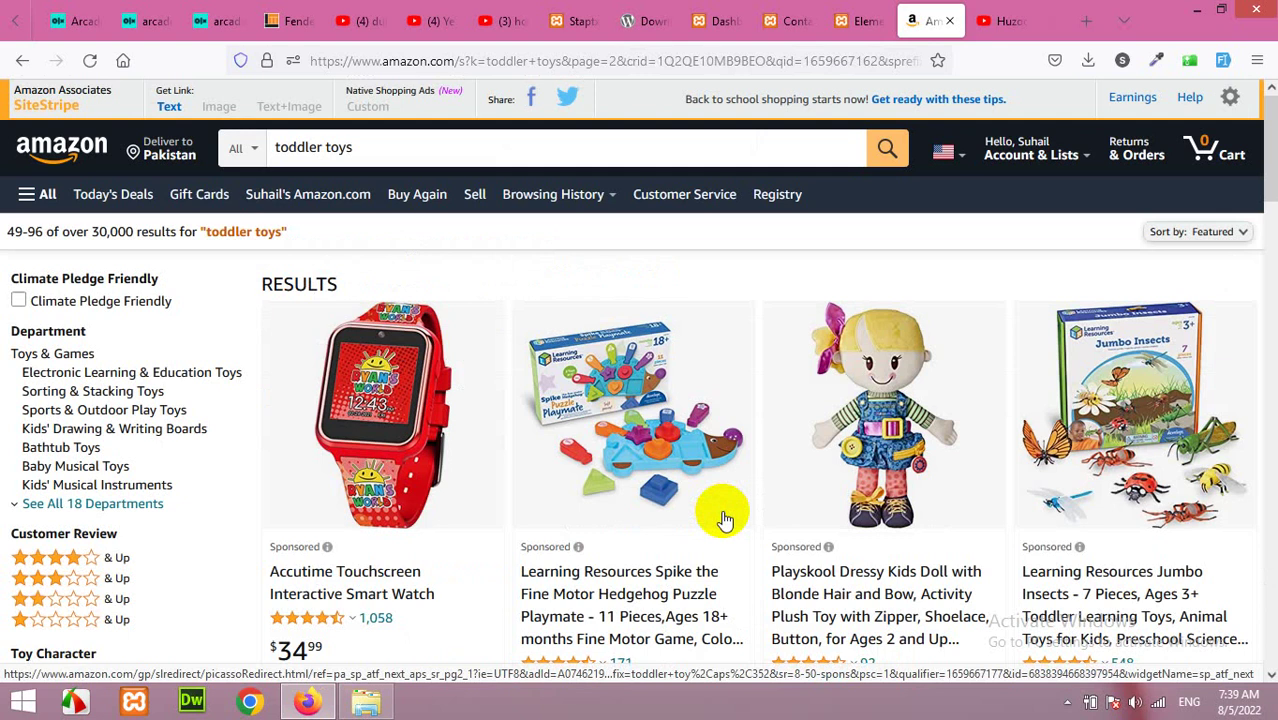
click(605, 61)
drag(615, 61, 573, 61)
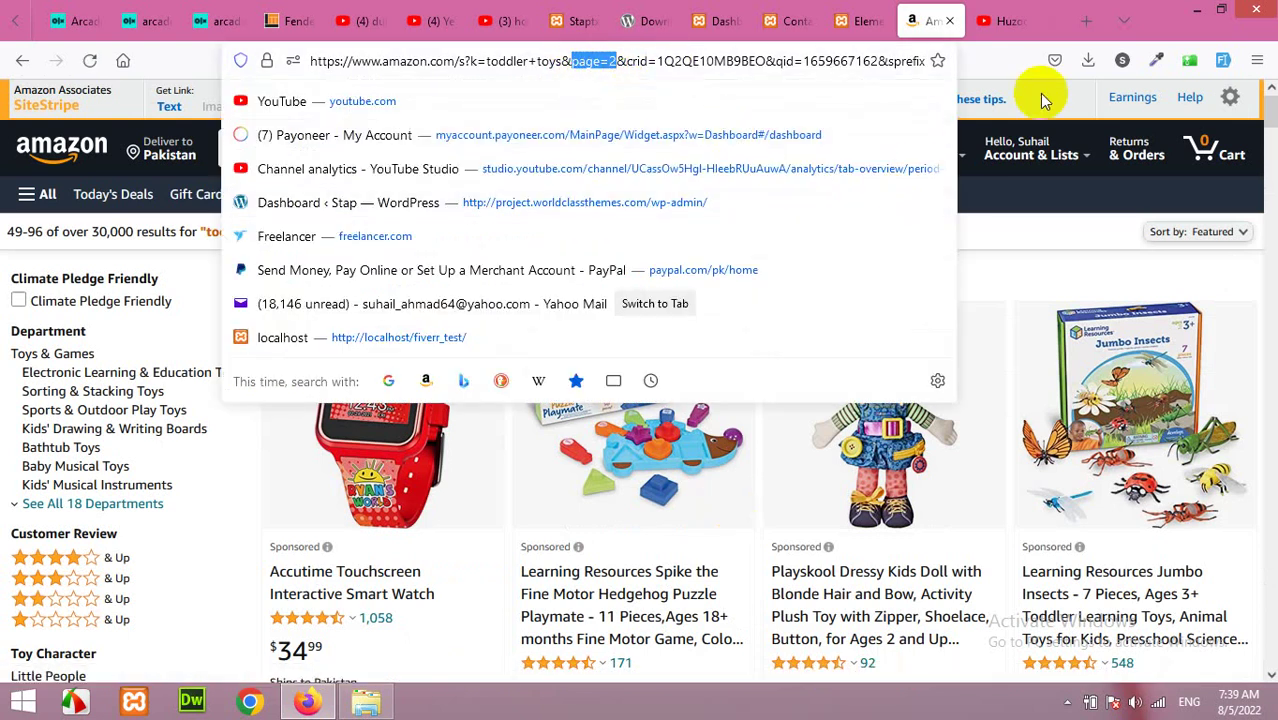
click(1020, 62)
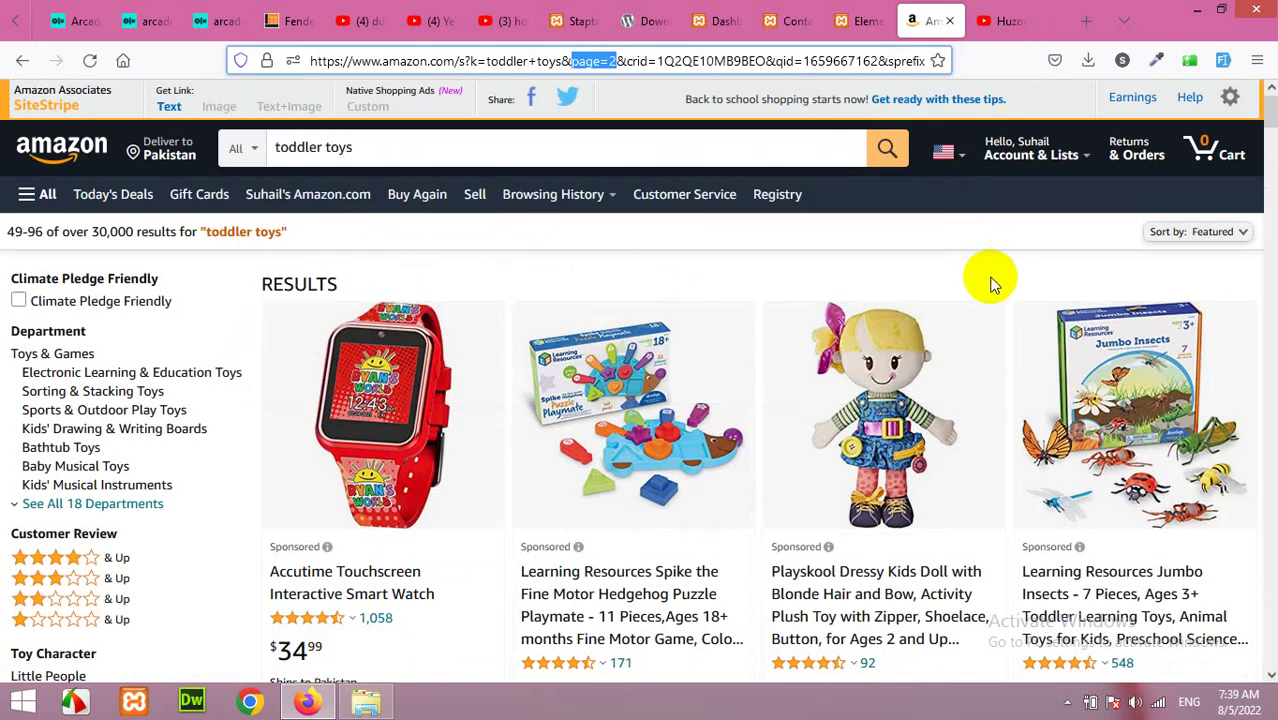
scroll(908, 428, down, 20)
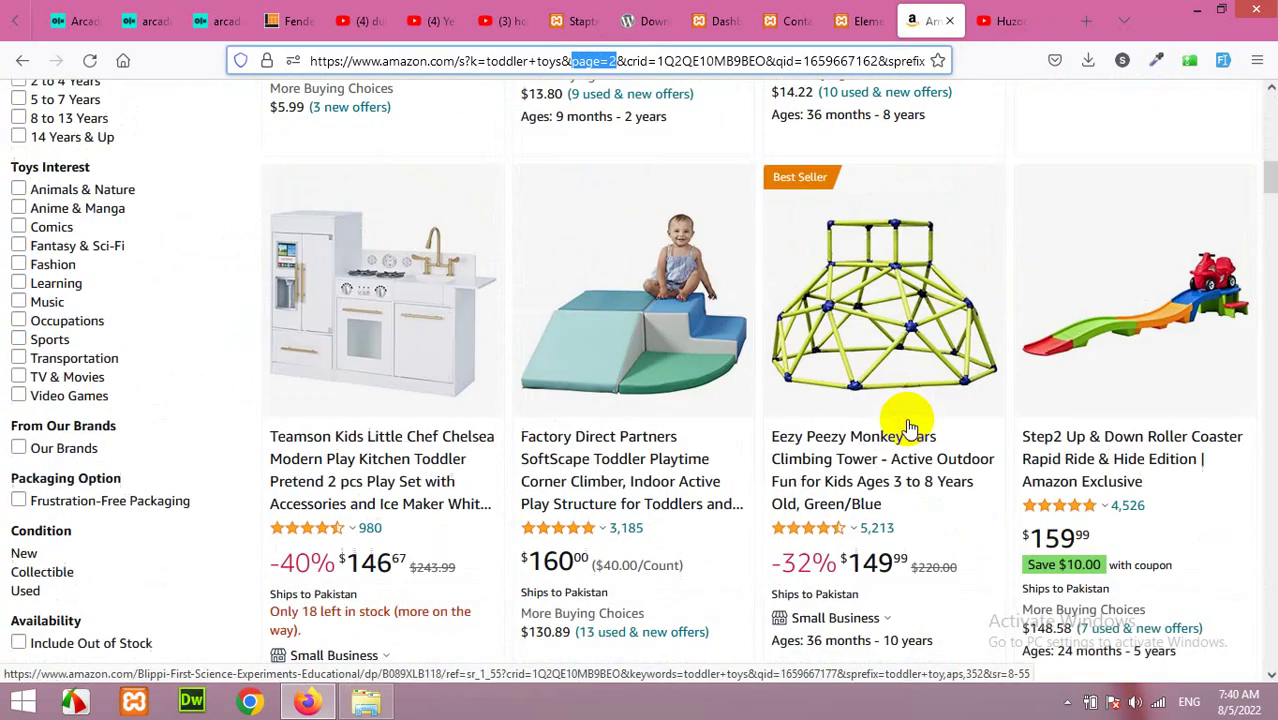
scroll(908, 428, down, 20)
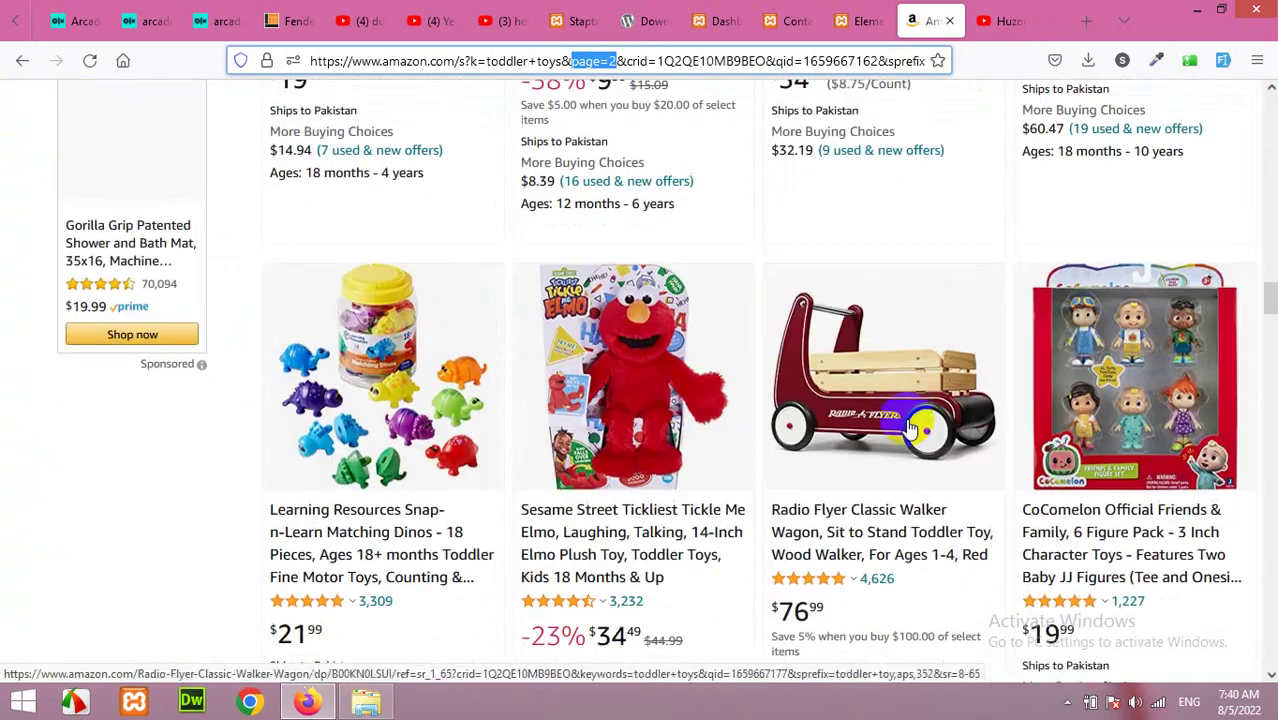
scroll(908, 428, up, 5)
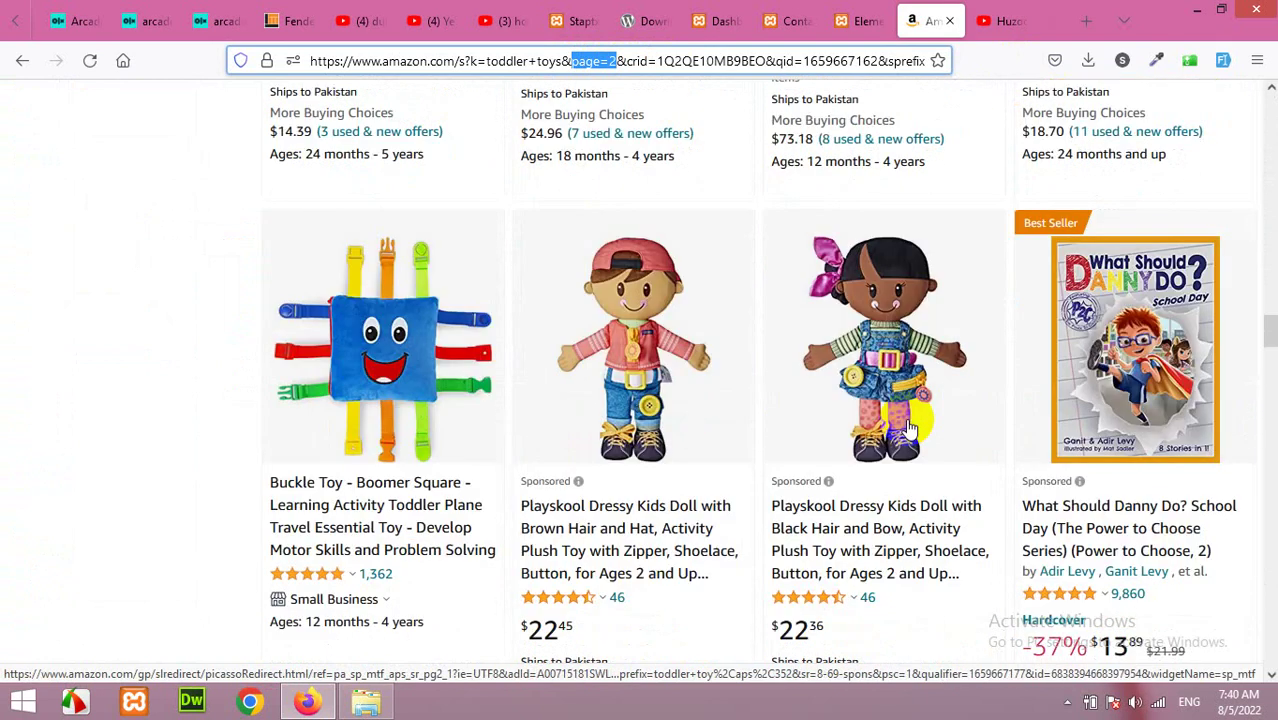
scroll(908, 428, down, 15)
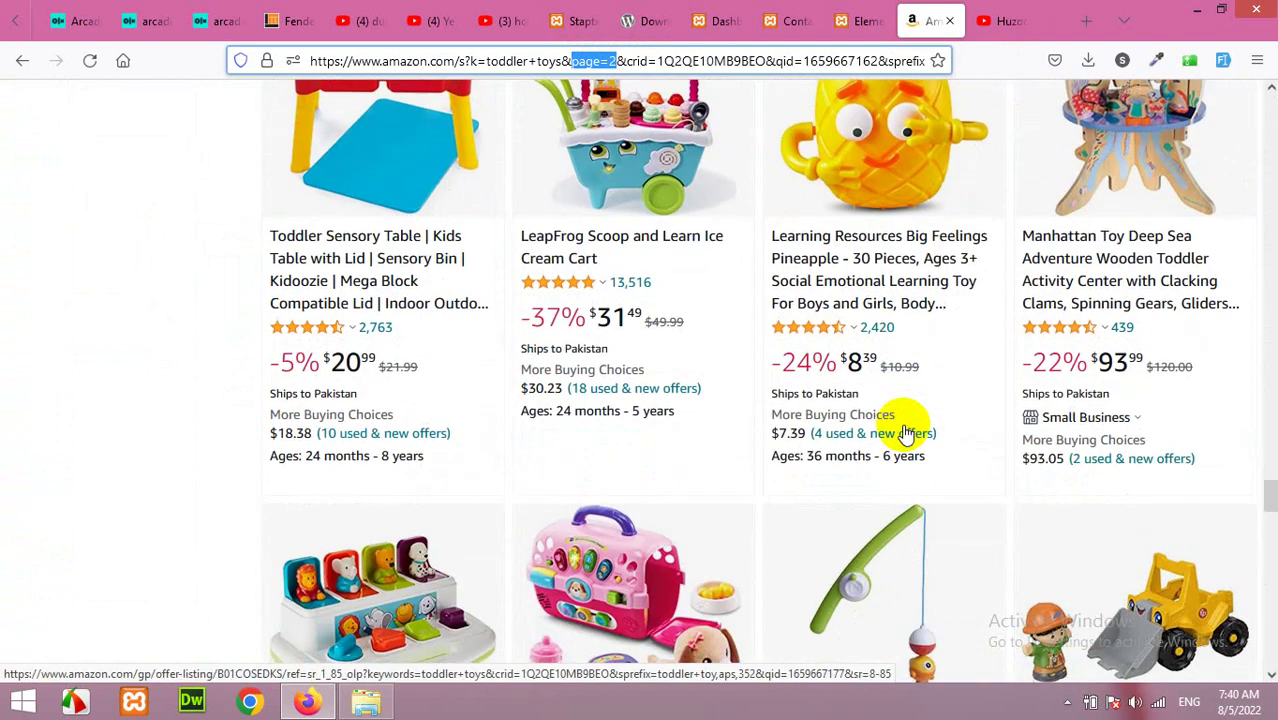
scroll(906, 432, down, 4)
scroll(906, 432, up, 2)
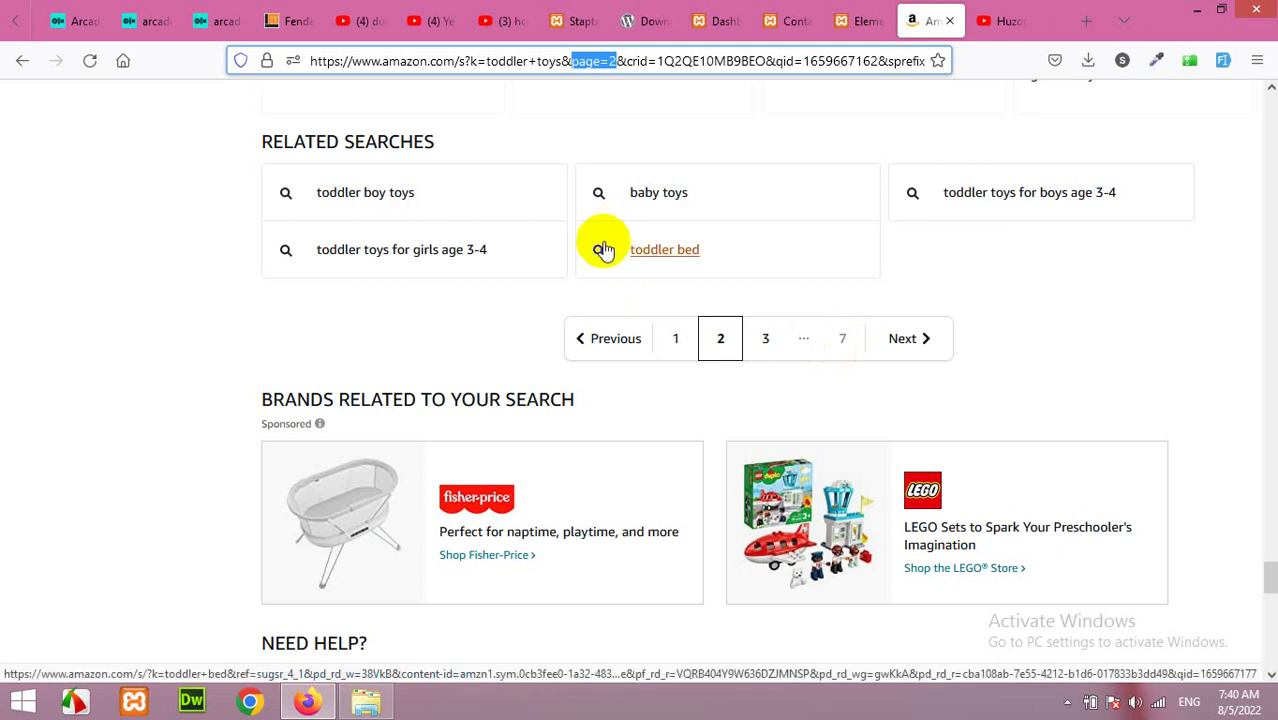
Step: Copy the full page-2 results URL and switch over to Chrome
click(487, 60)
click(487, 60)
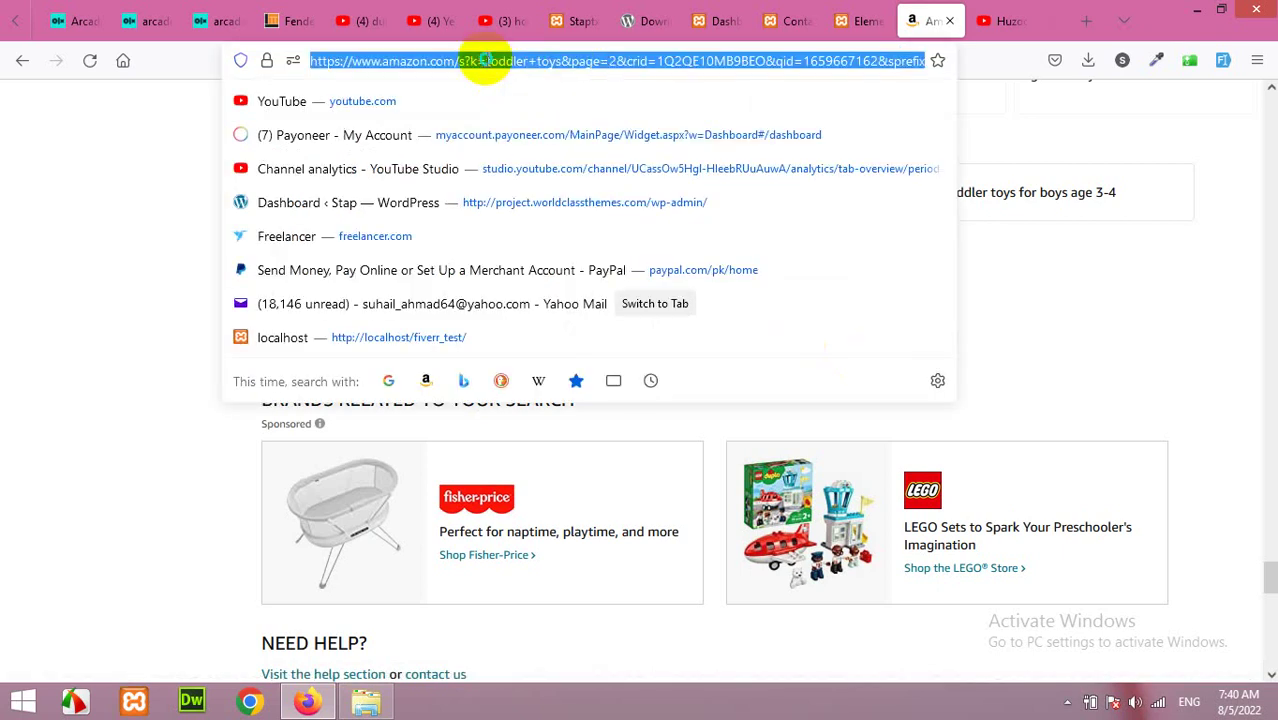
right_click(522, 66)
click(525, 137)
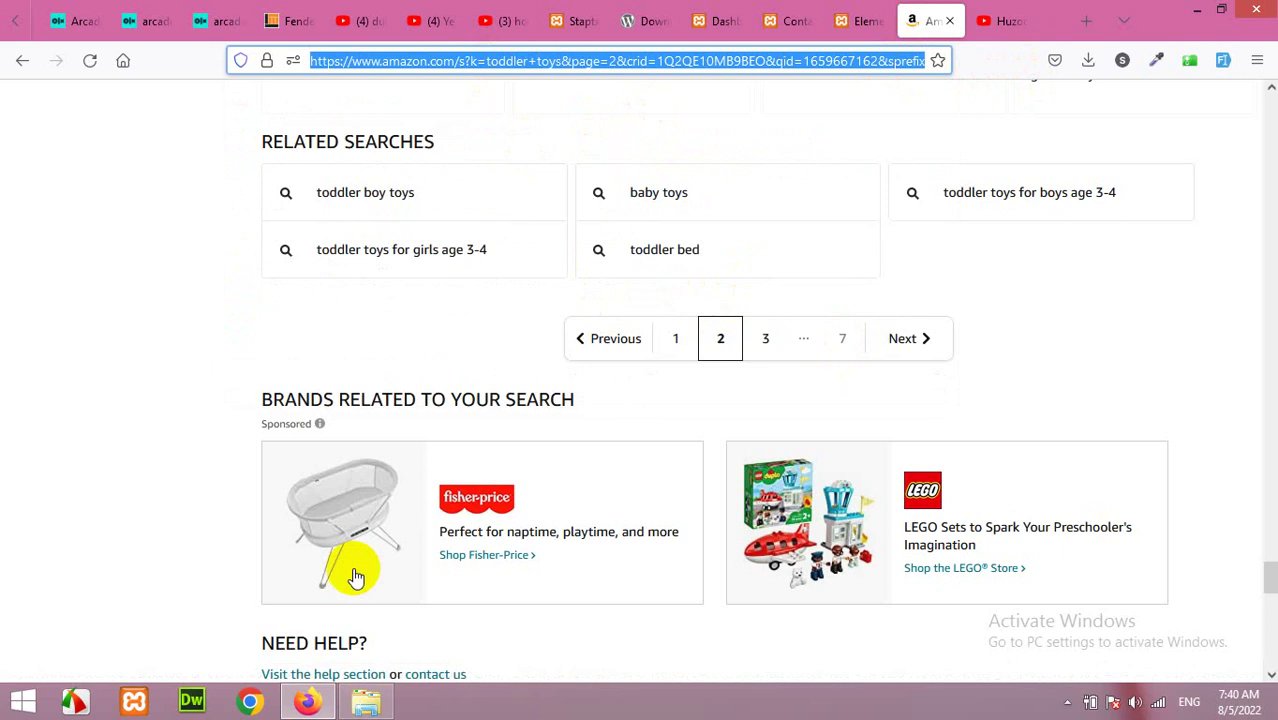
click(249, 700)
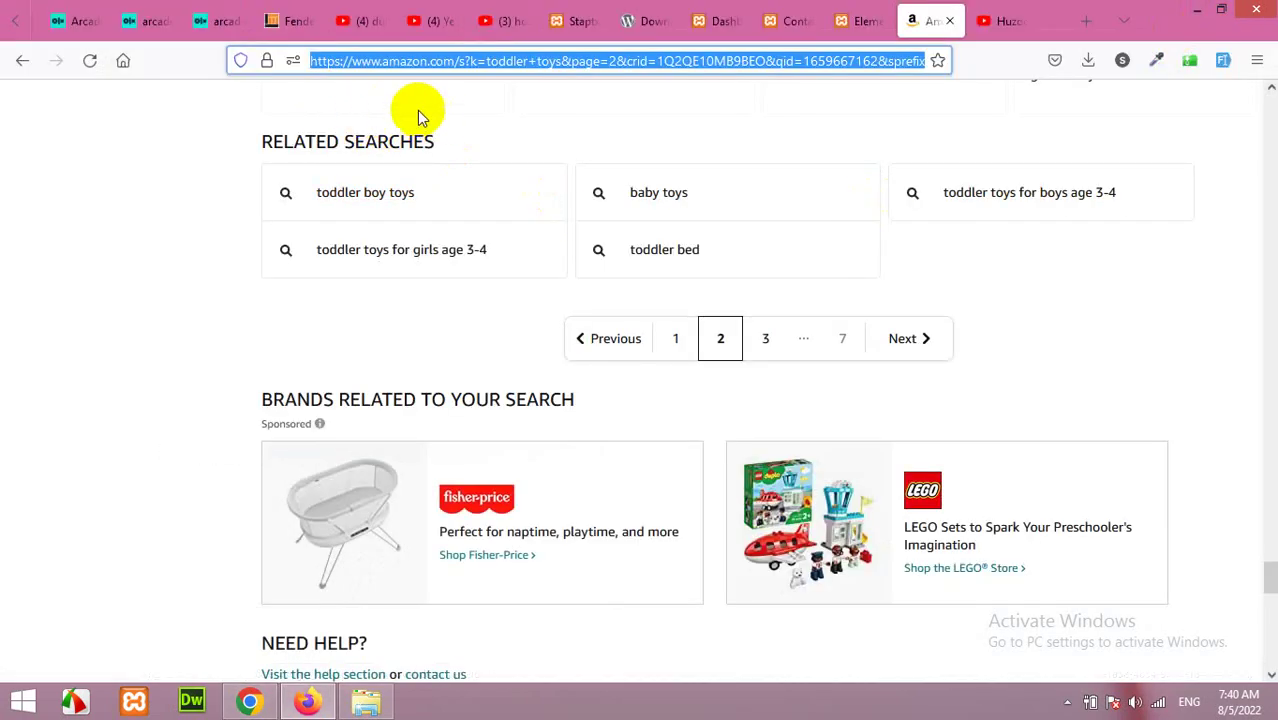
scroll(550, 275, up, 10)
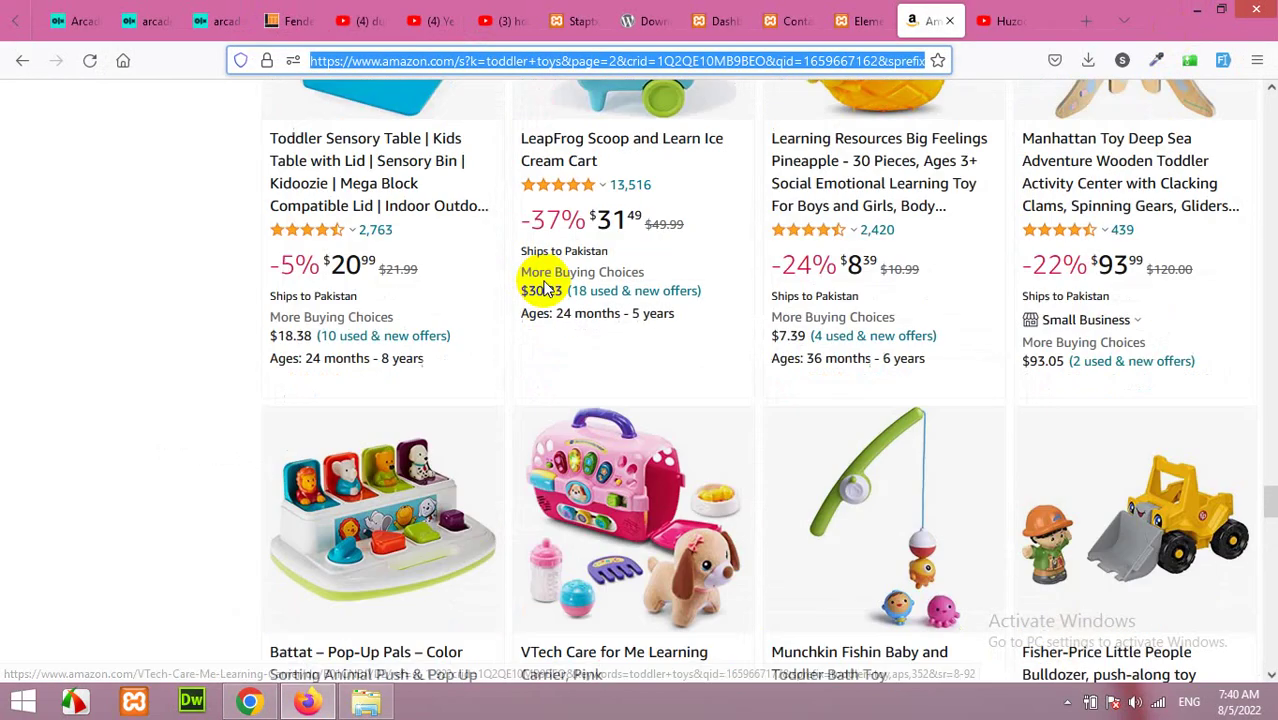
scroll(545, 288, down, 8)
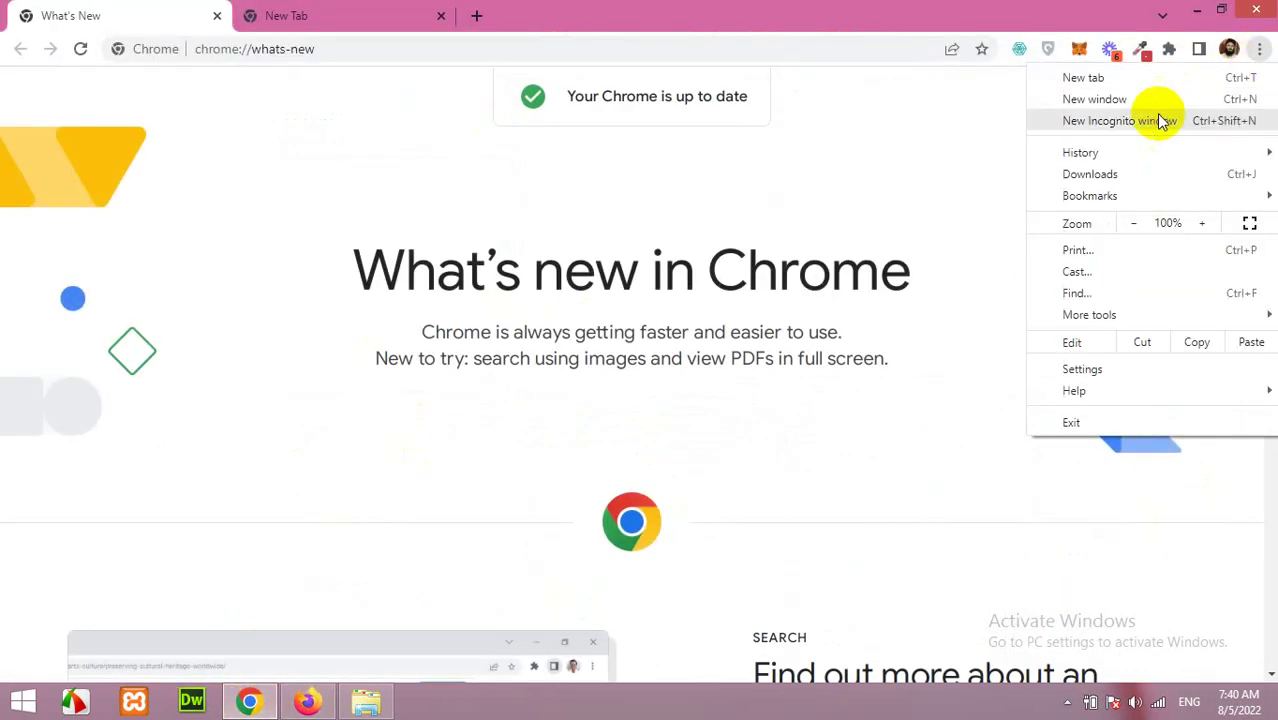
Step: Open Chrome's Extensions page from More tools in the browser's main menu
click(1121, 160)
mouse_move(636, 207)
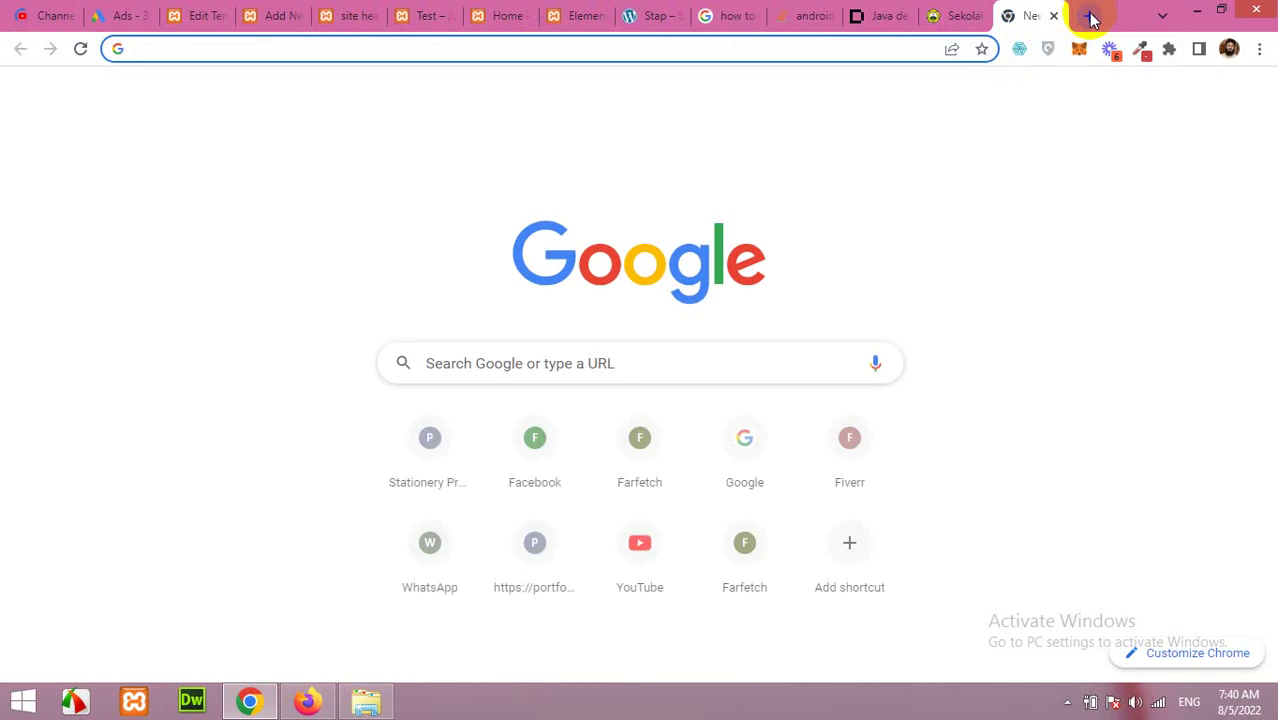
click(1259, 49)
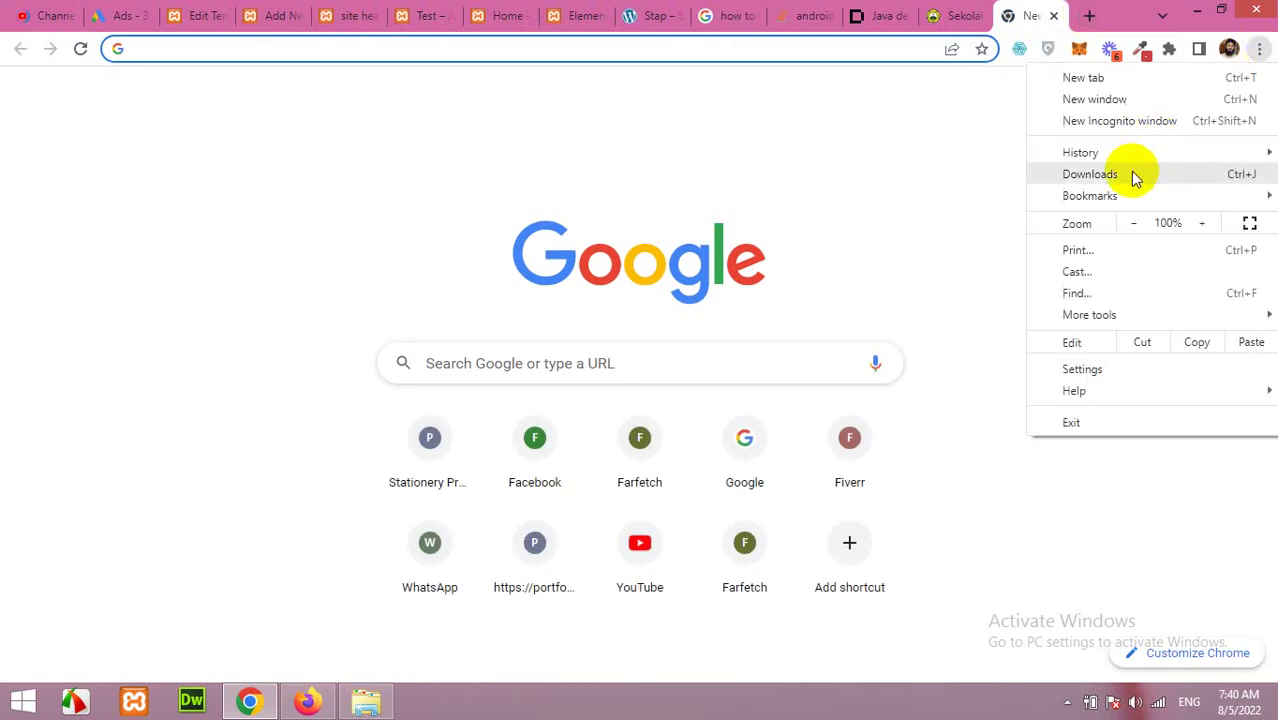
mouse_move(1131, 156)
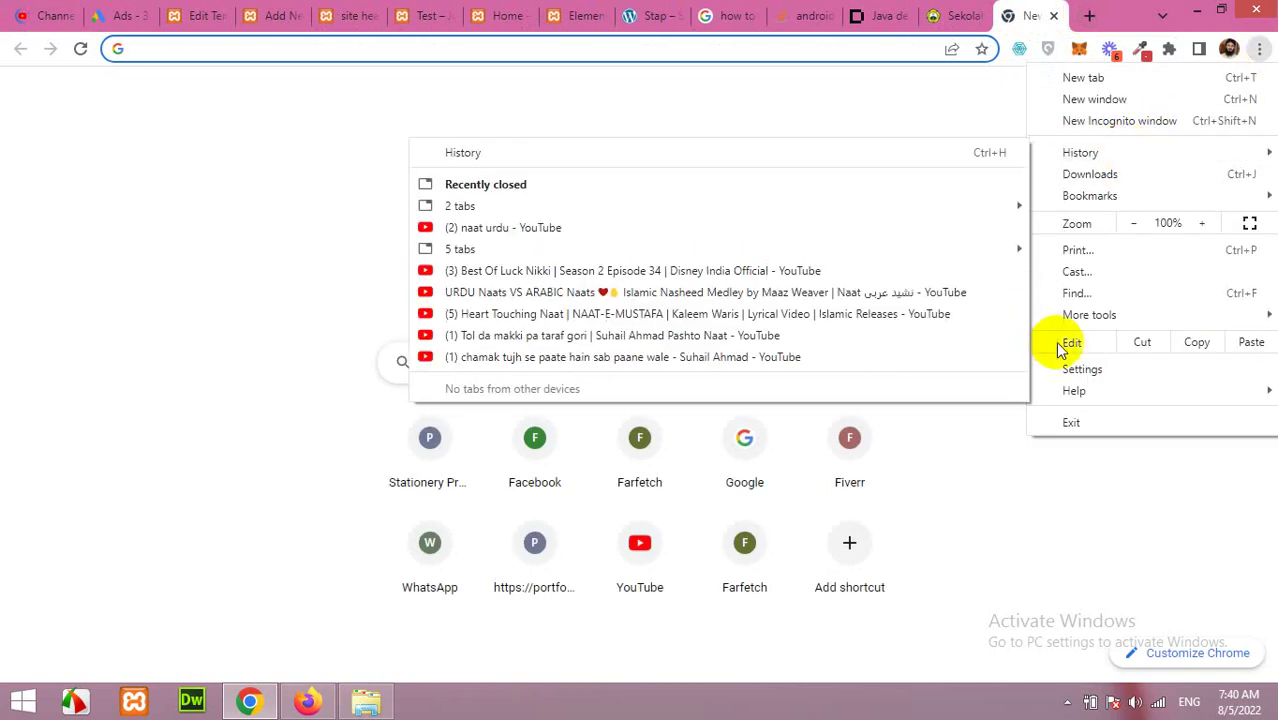
mouse_move(1095, 318)
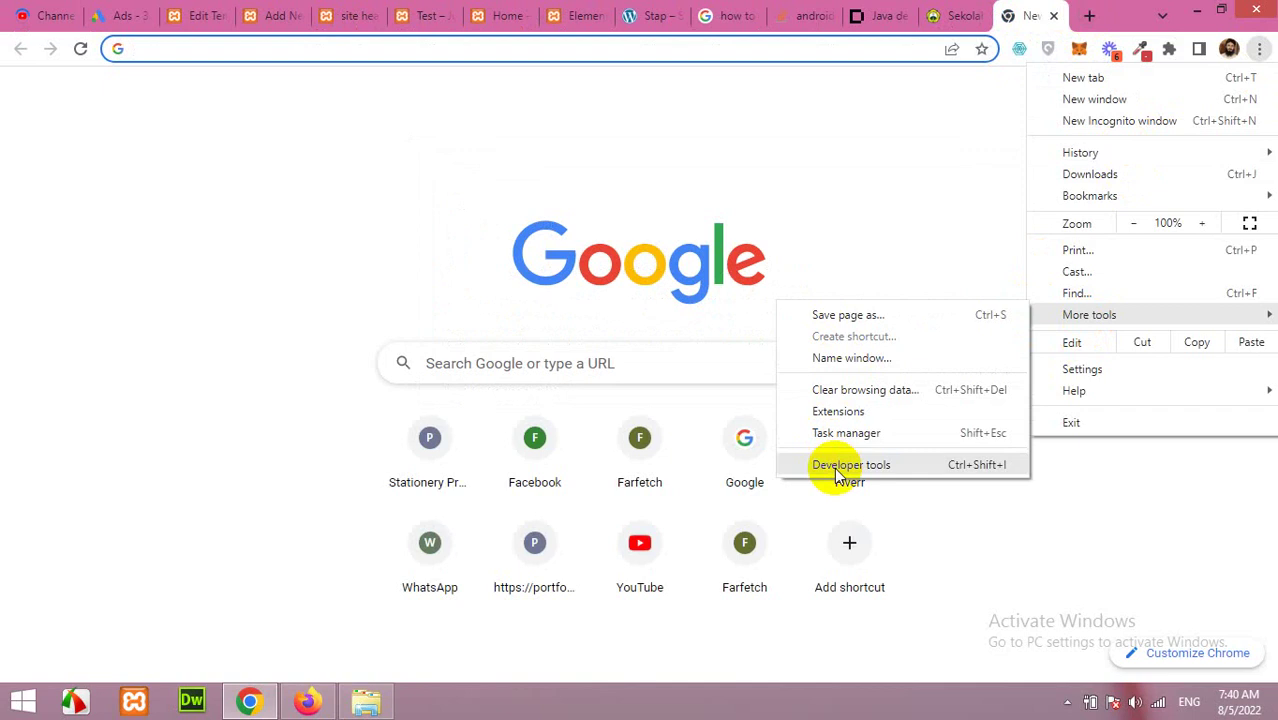
click(832, 413)
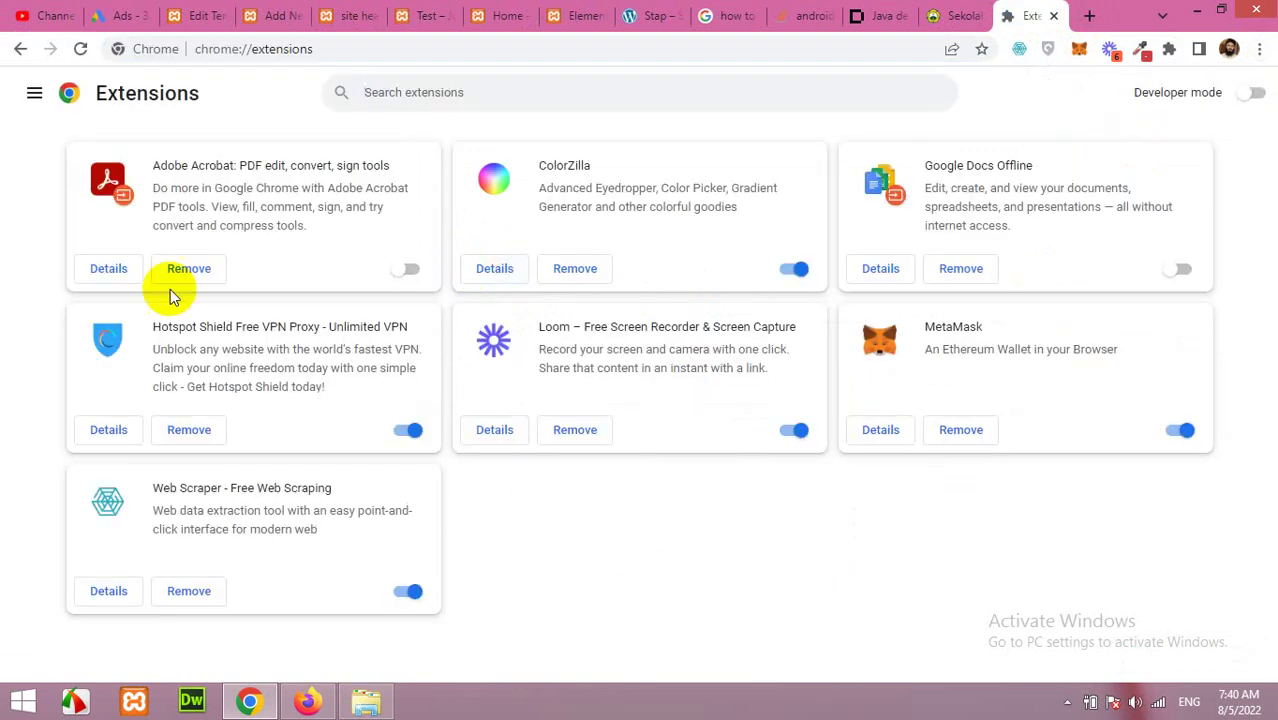
Step: Search the Chrome Web Store for 'webscraper' and open the Web Scraper - Free Web Scraping listing
click(34, 92)
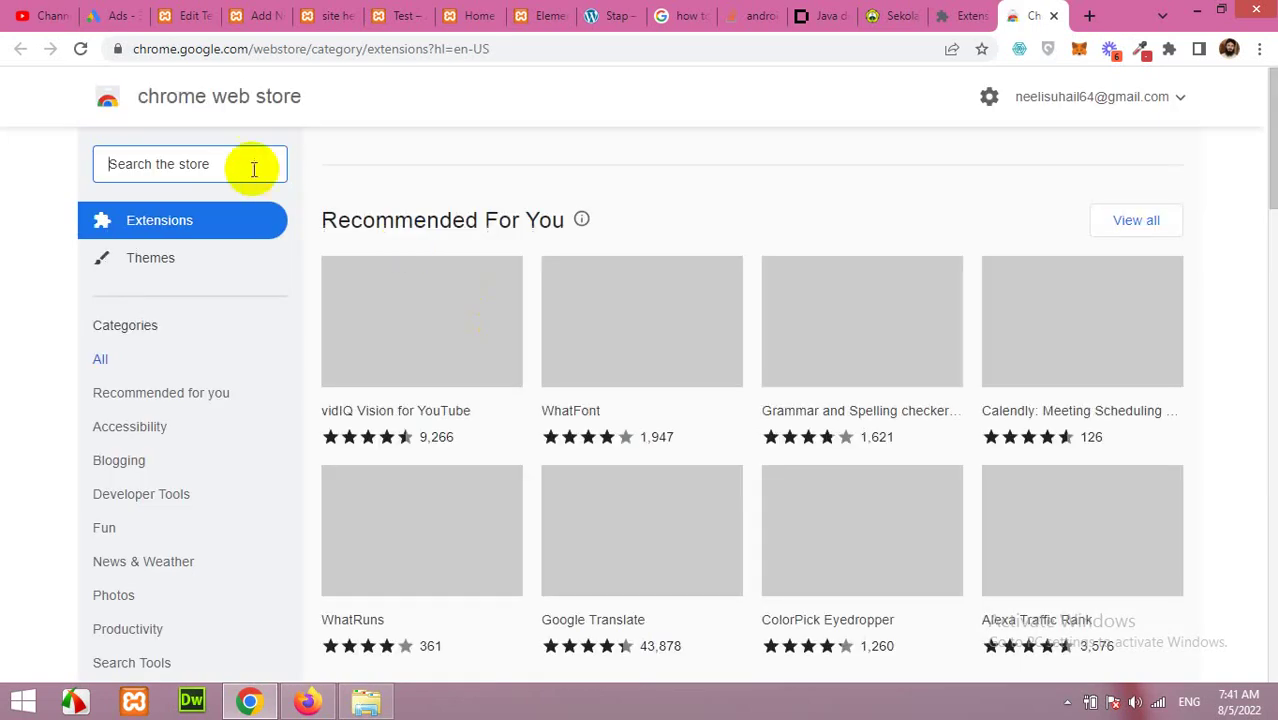
click(244, 167)
text(web)
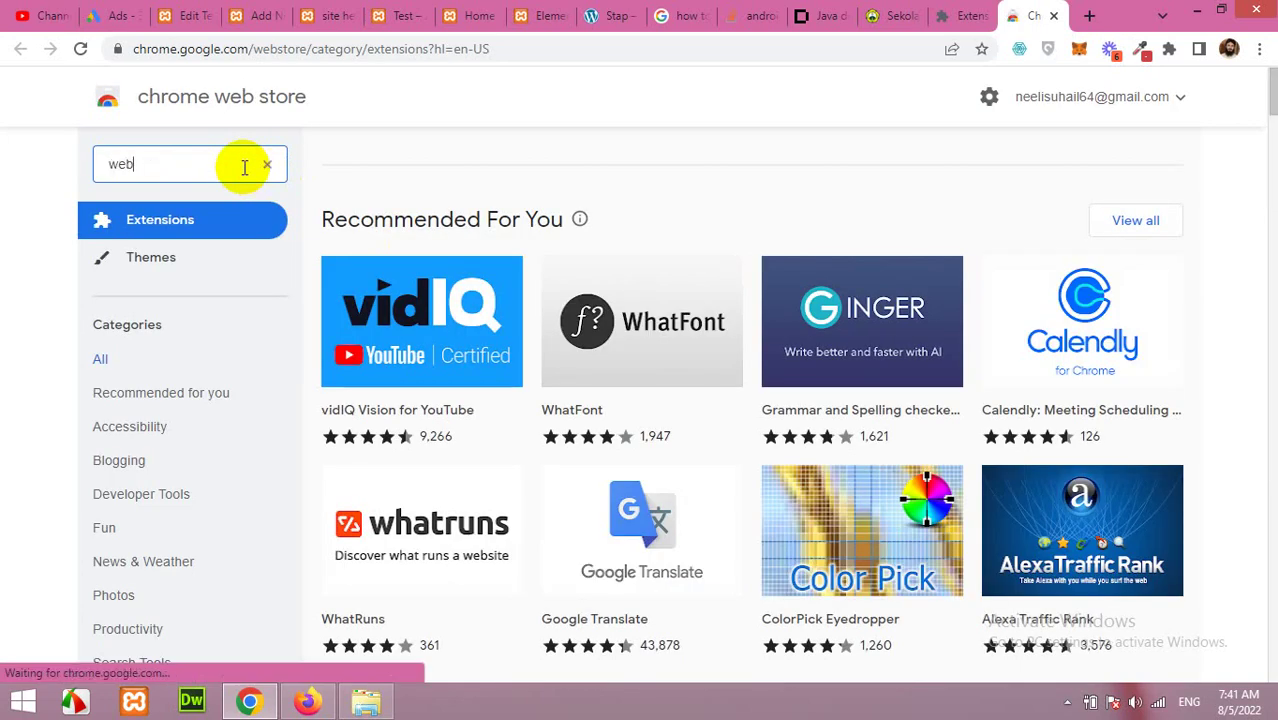
text(scraper)
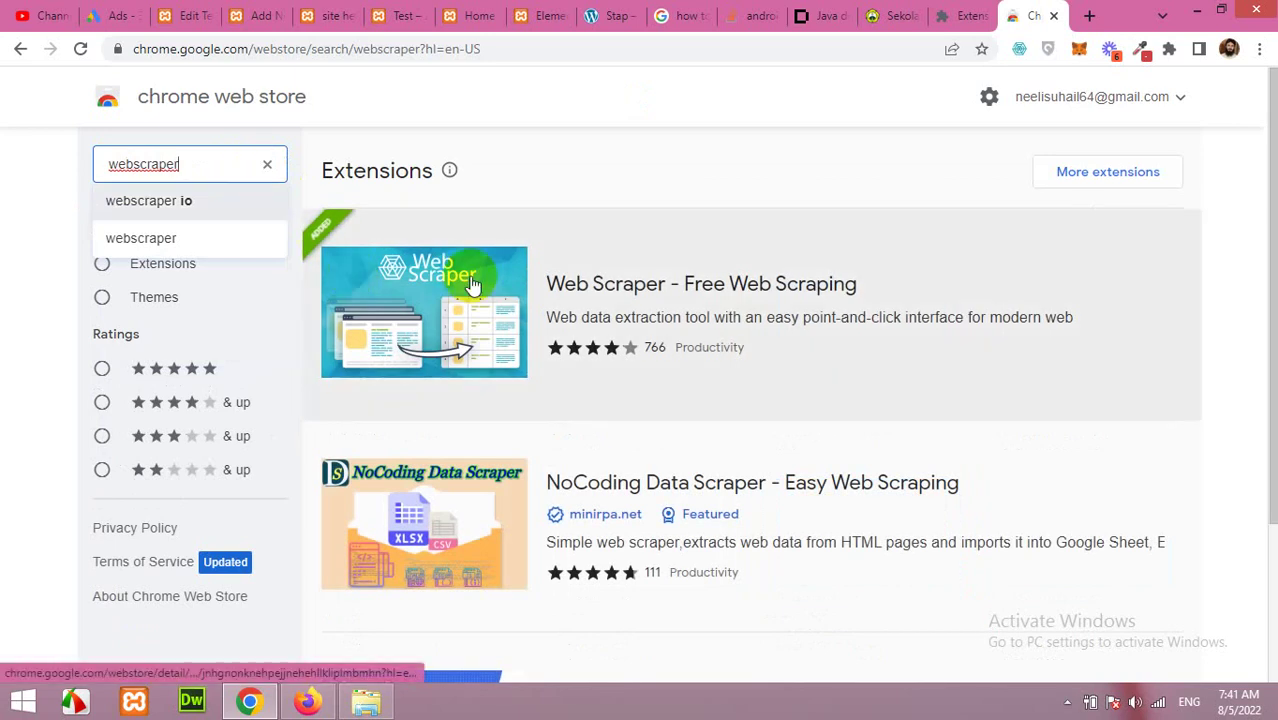
click(693, 295)
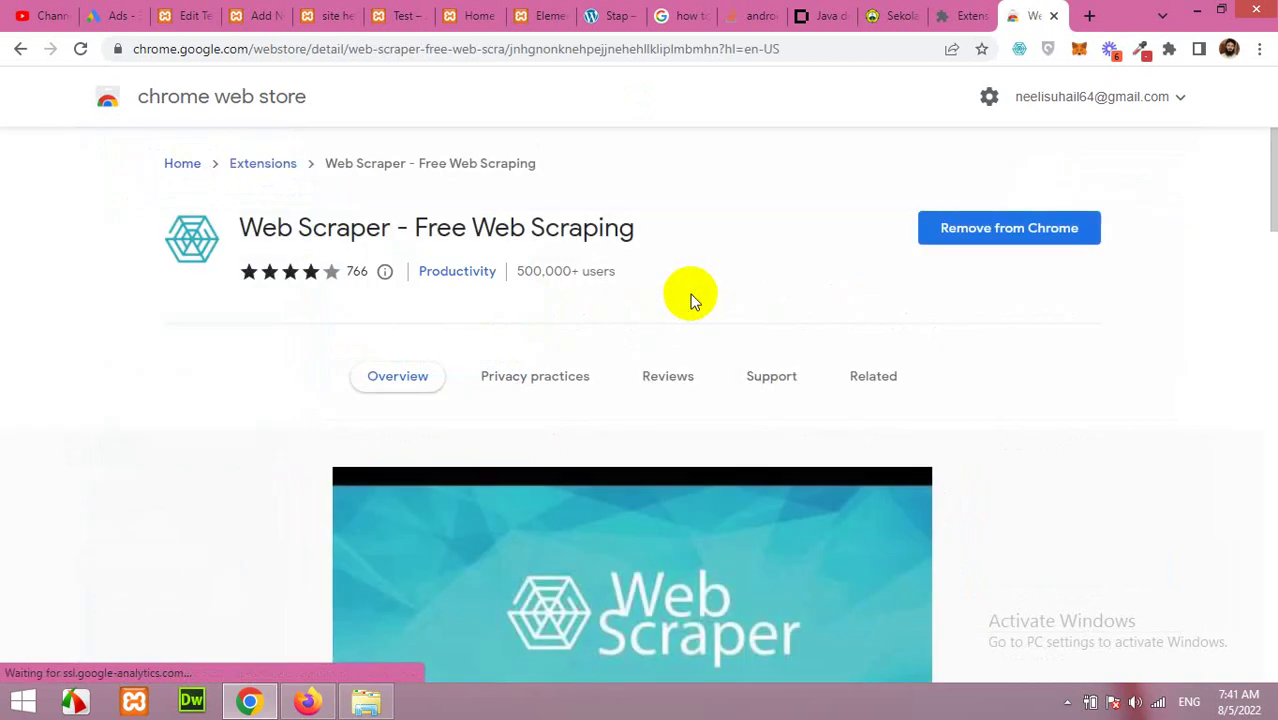
Step: Scroll through the Web Scraper extension's Overview
scroll(420, 320, down, 5)
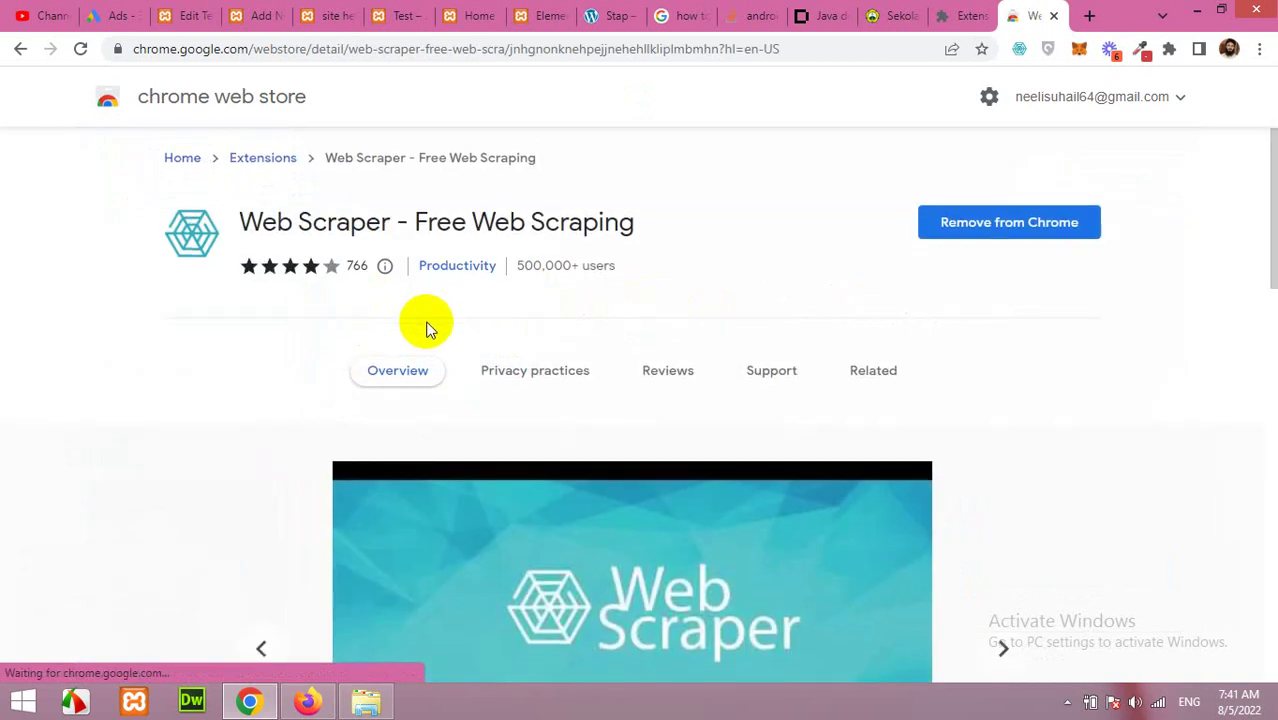
scroll(342, 342, down, 2)
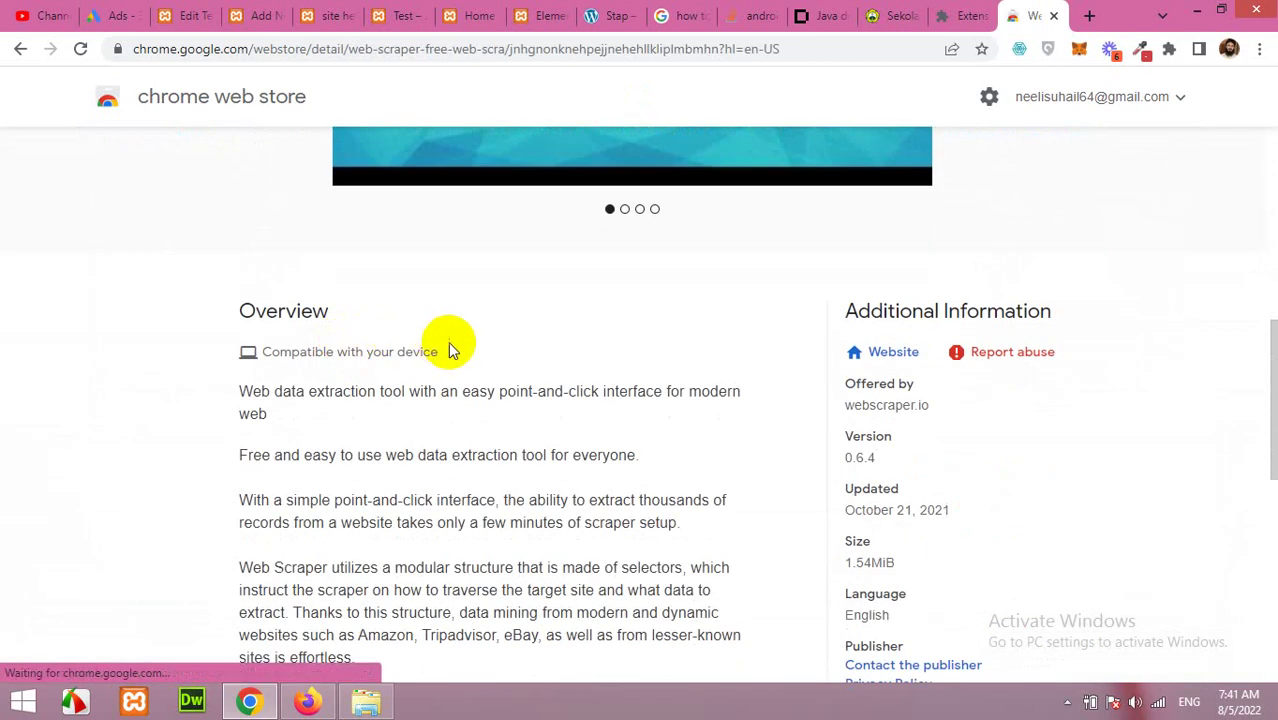
scroll(480, 348, down, 3)
scroll(640, 352, up, 1)
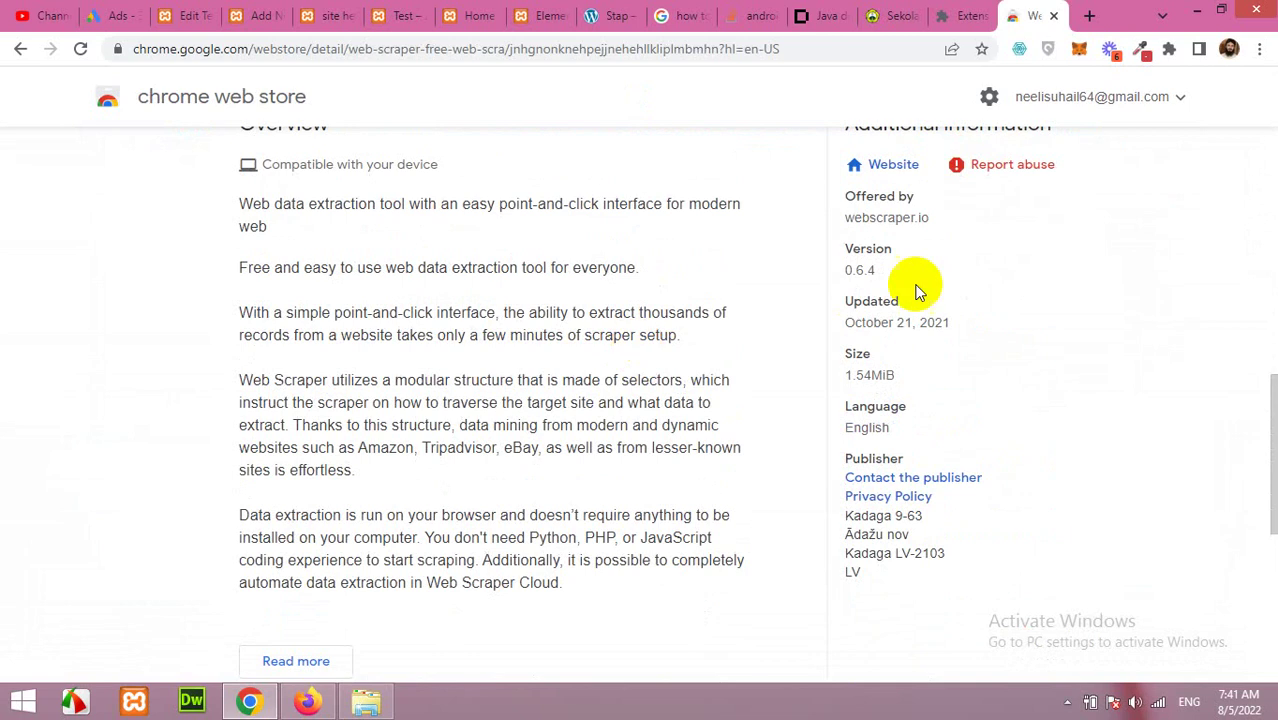
drag(927, 219, 836, 223)
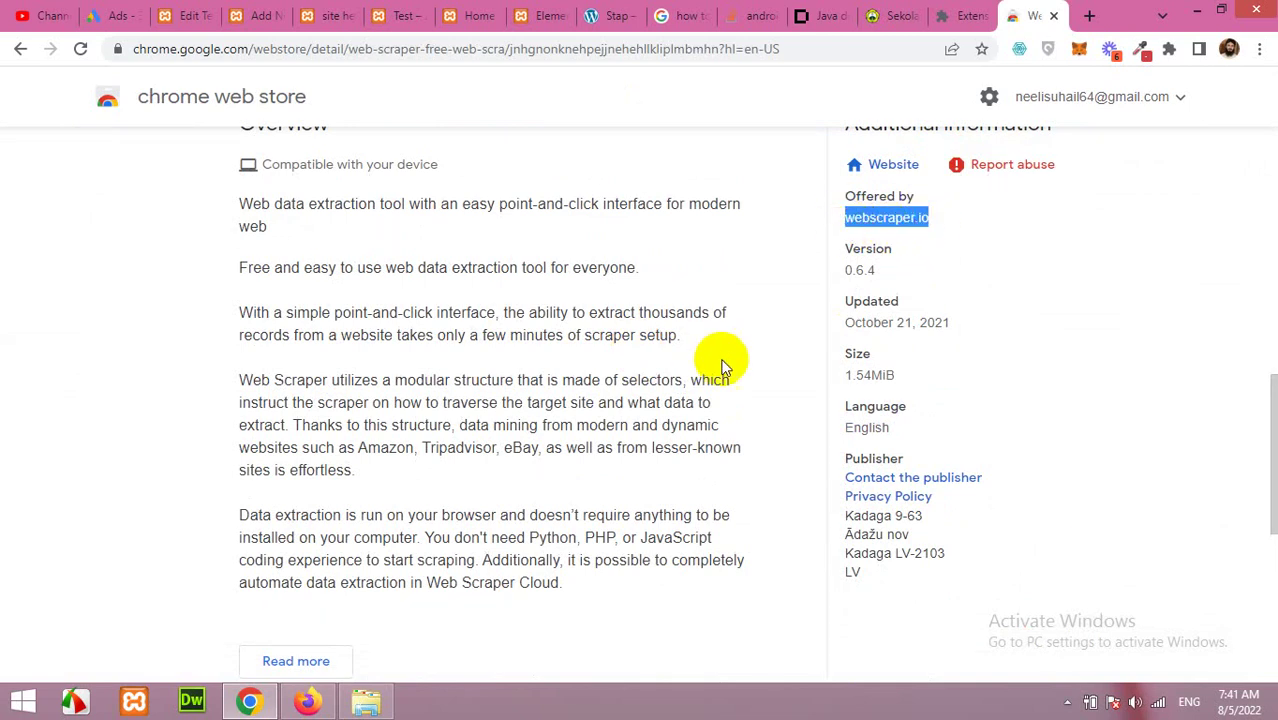
scroll(731, 362, up, 8)
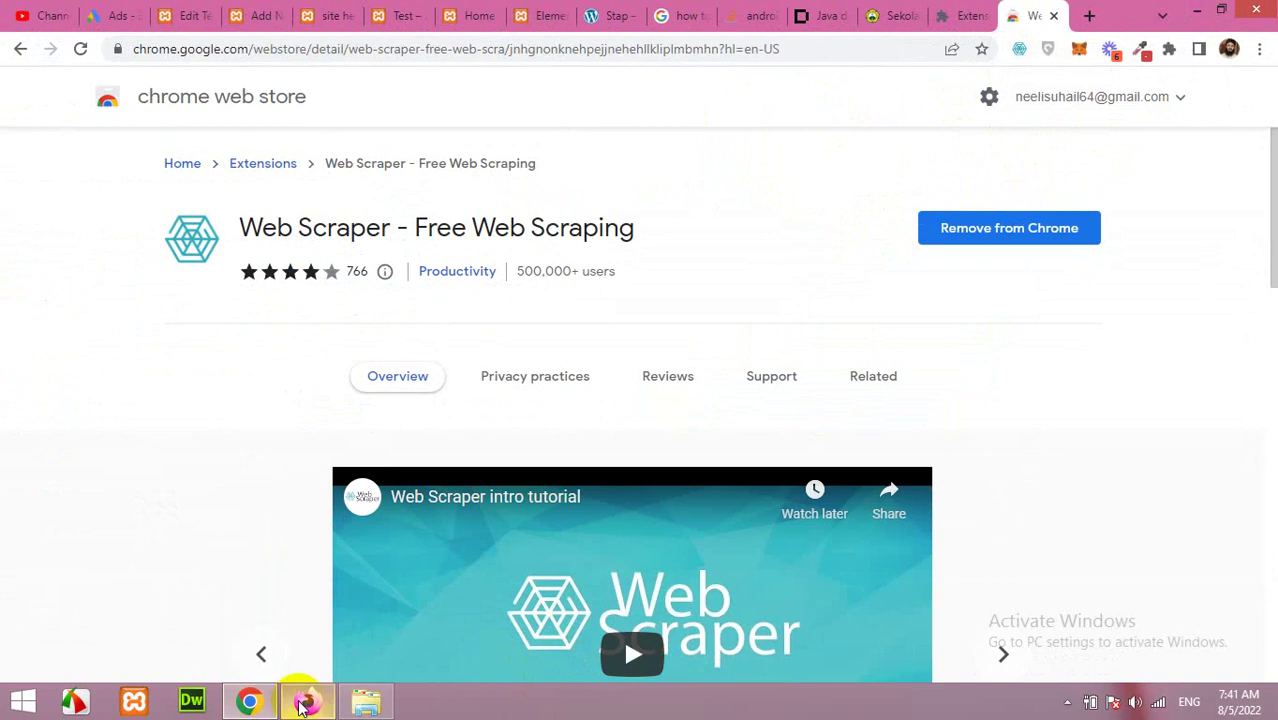
Step: Copy the Amazon page-2 results URL from Firefox, then paste and load it in Chrome
click(305, 703)
click(418, 62)
right_click(418, 66)
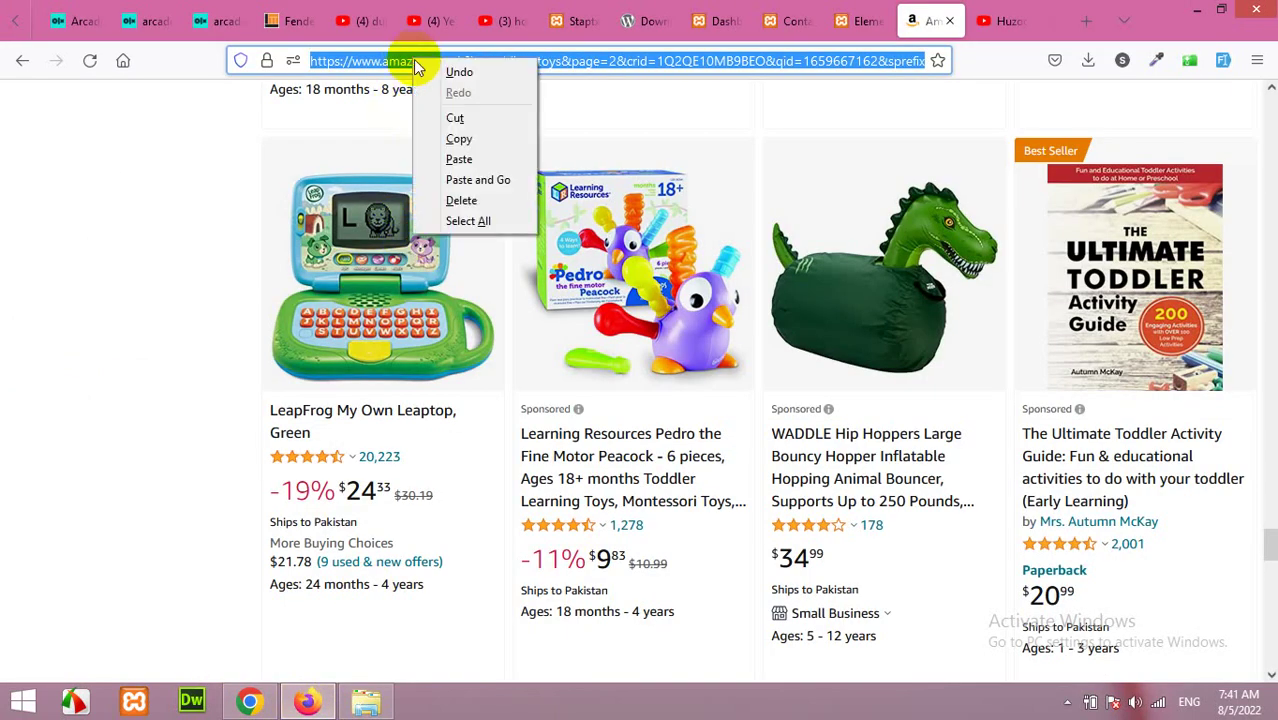
click(459, 138)
click(250, 700)
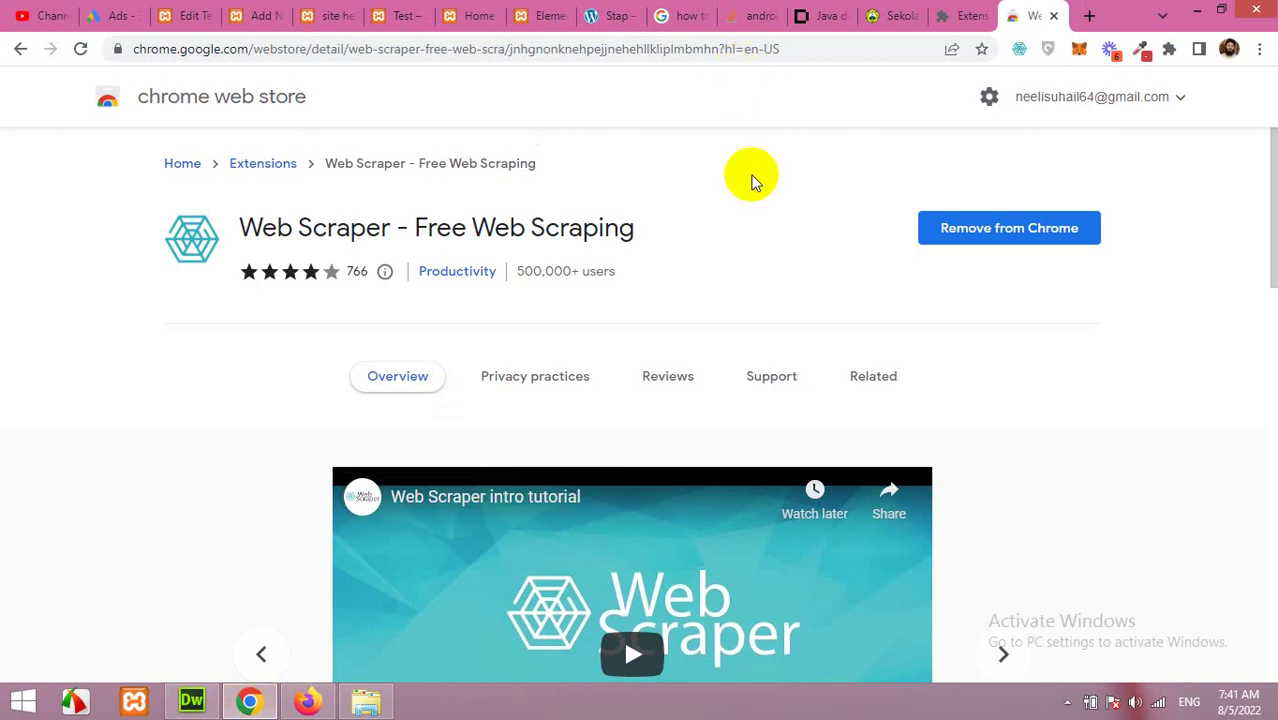
click(690, 58)
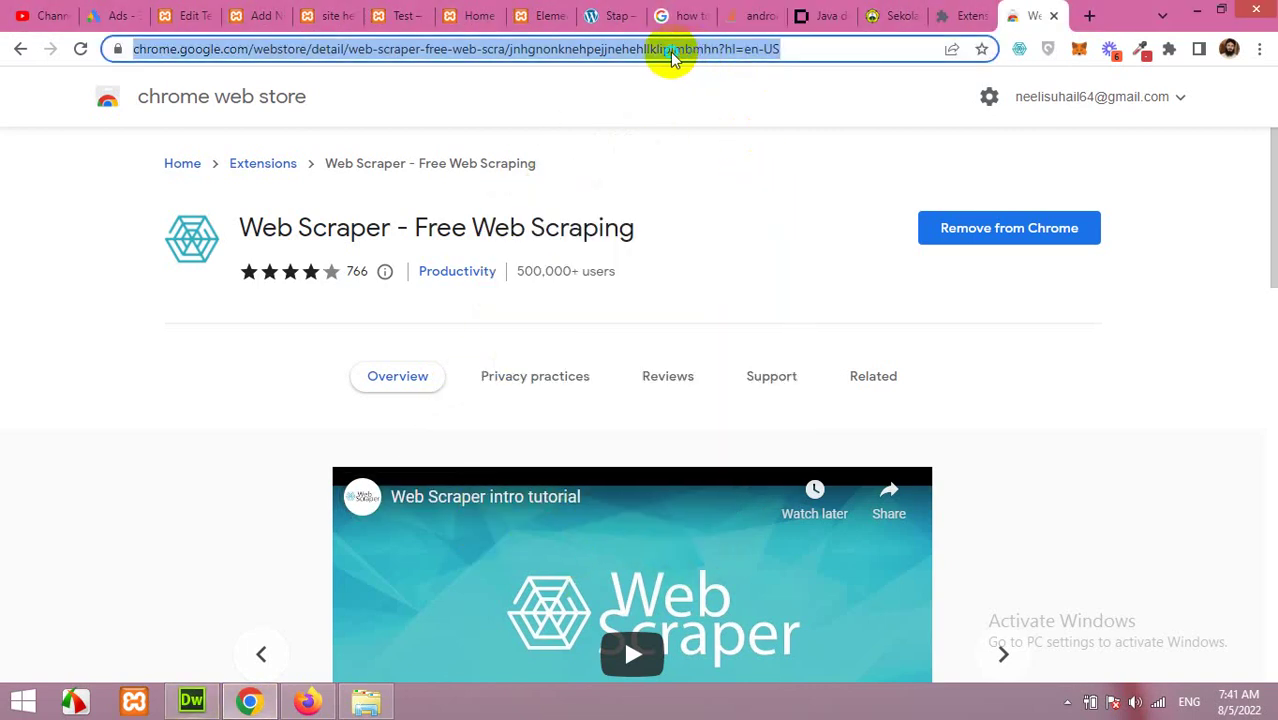
right_click(672, 56)
click(742, 194)
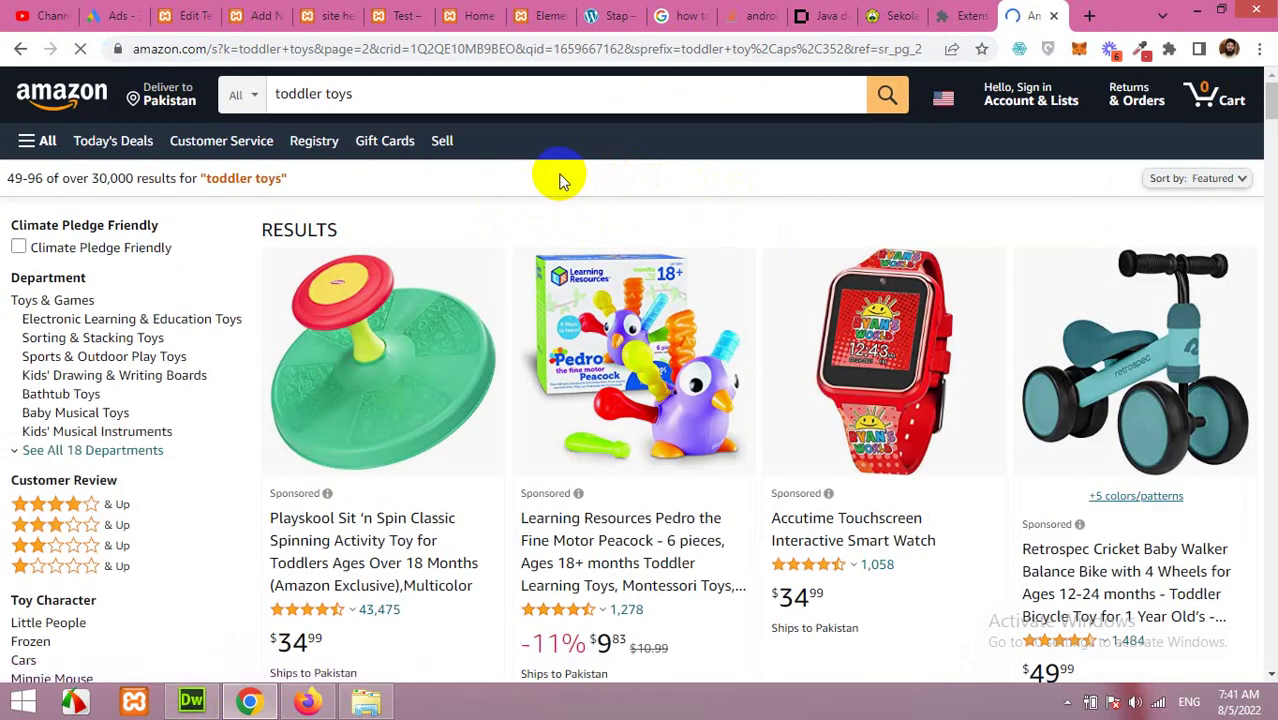
Step: Open DevTools on the results page, showing an enlarged Web Scraper panel with the Console drawer closed
right_click(559, 179)
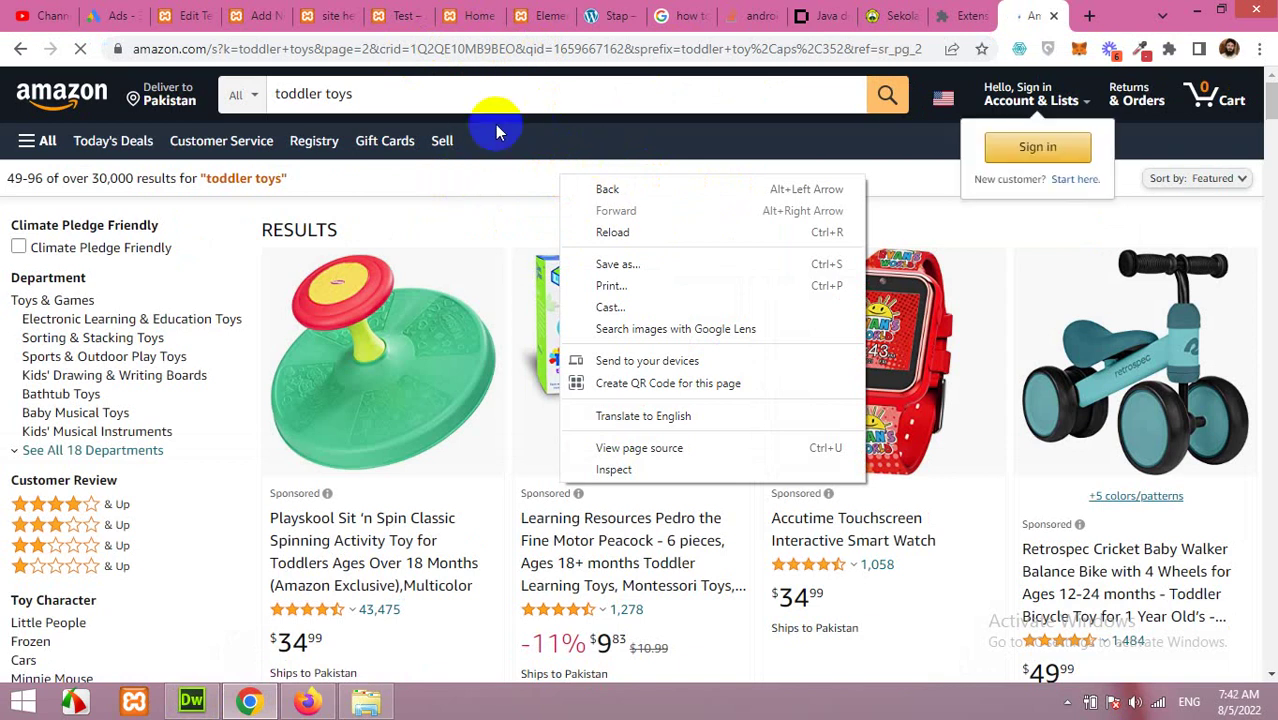
click(512, 178)
right_click(512, 183)
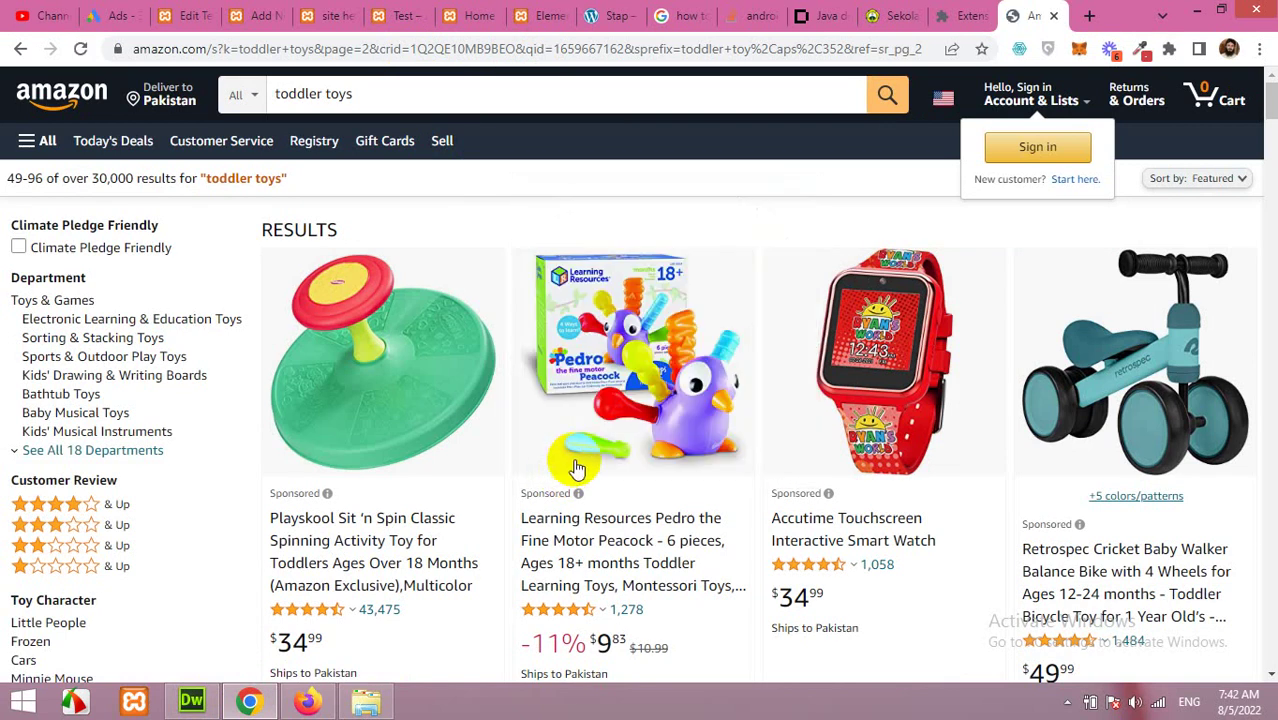
key(ctrl+shift+i)
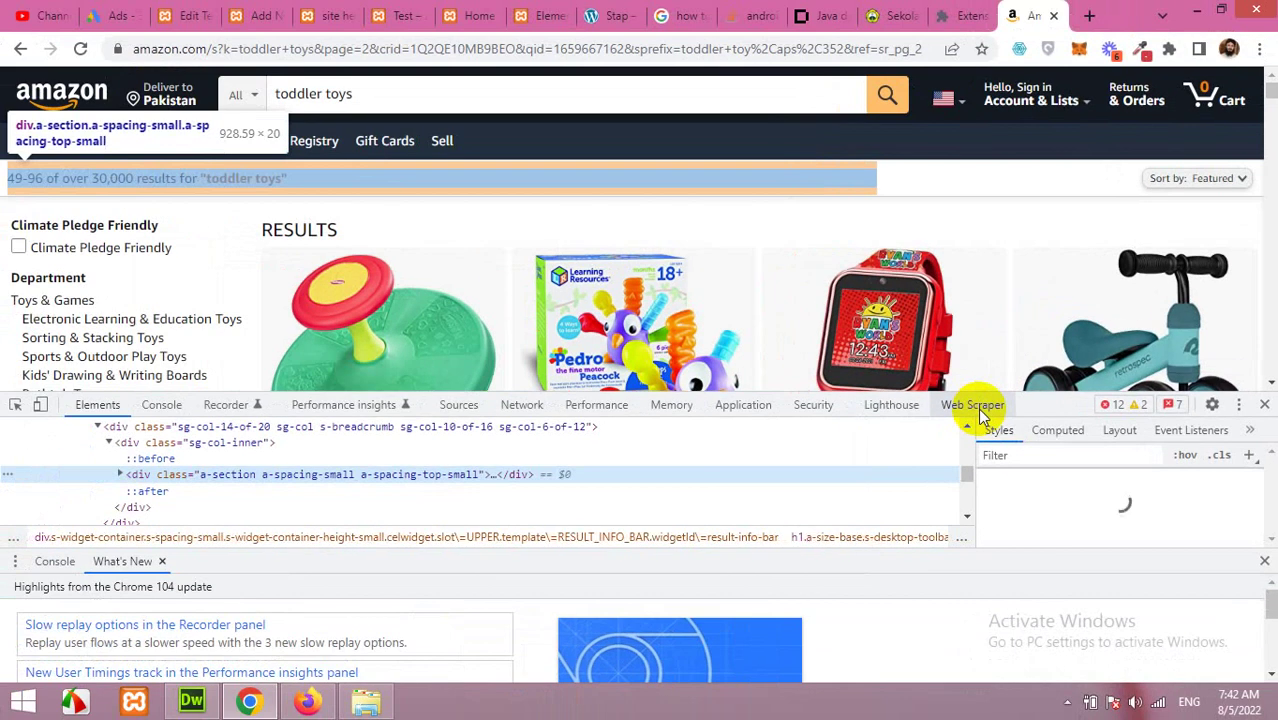
click(680, 372)
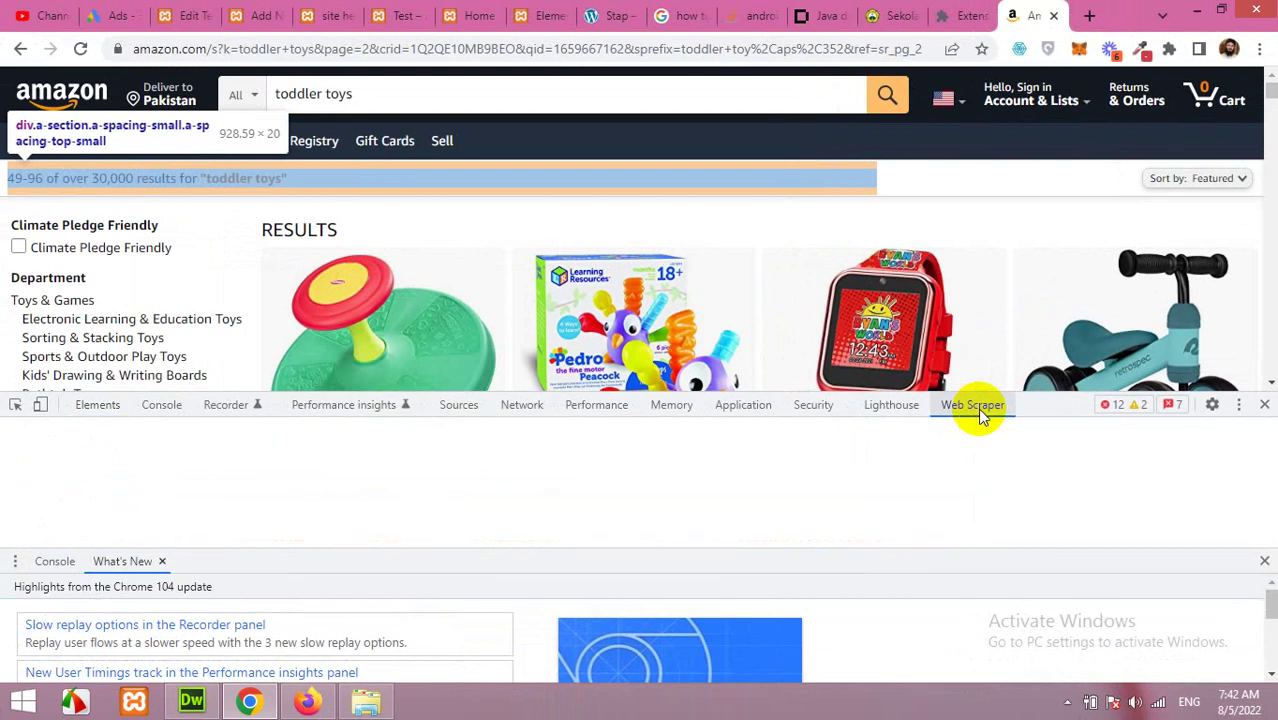
drag(1001, 391, 1001, 337)
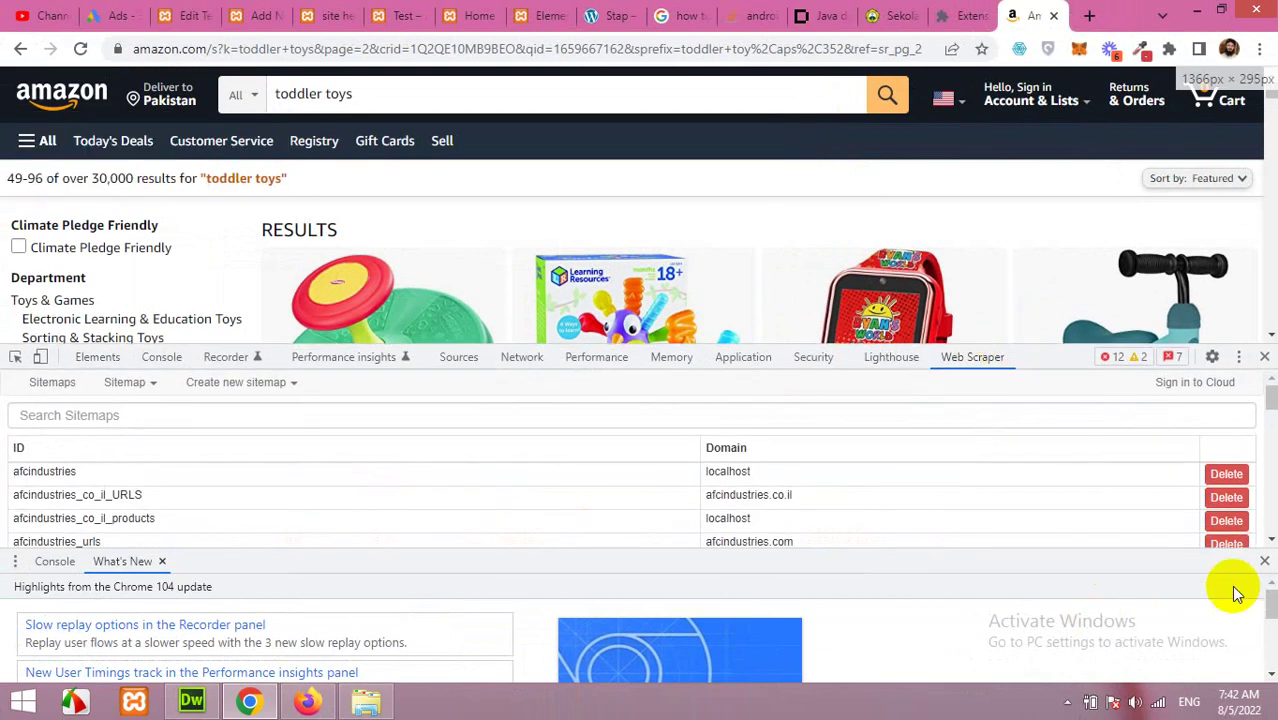
click(1264, 561)
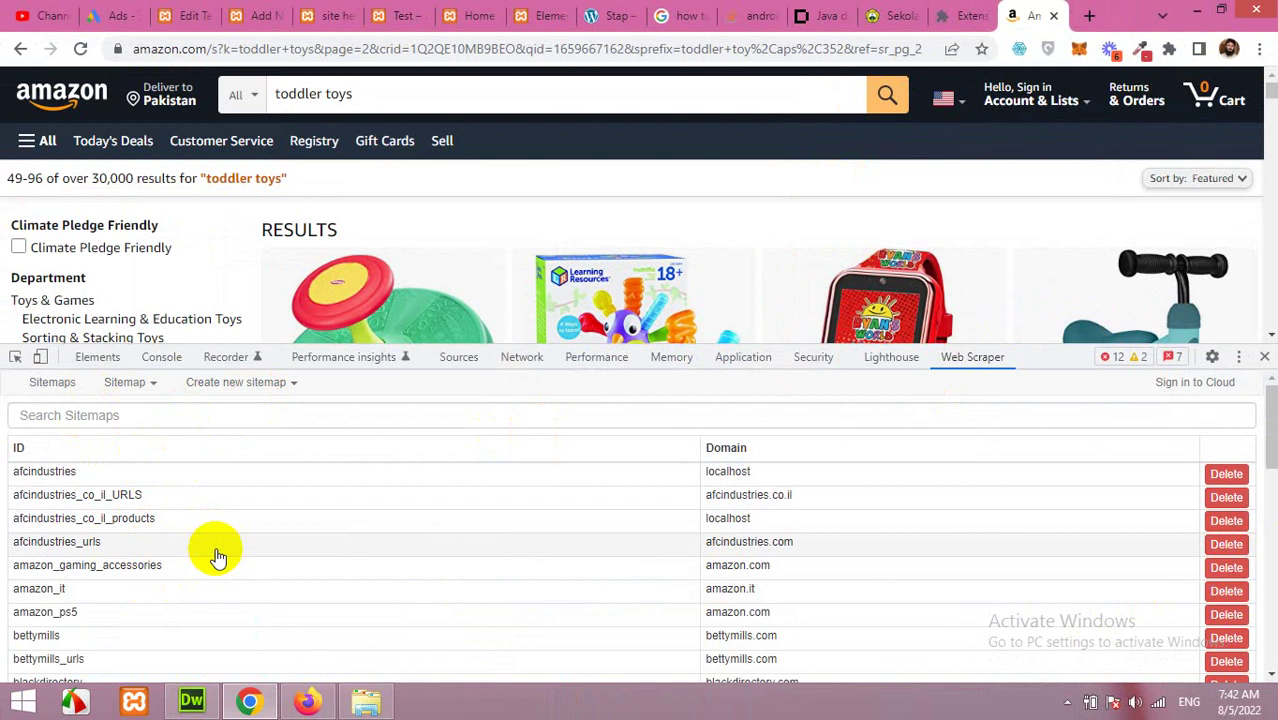
Step: Start a new sitemap and paste the Amazon results URL as its Start URL
click(238, 385)
click(235, 410)
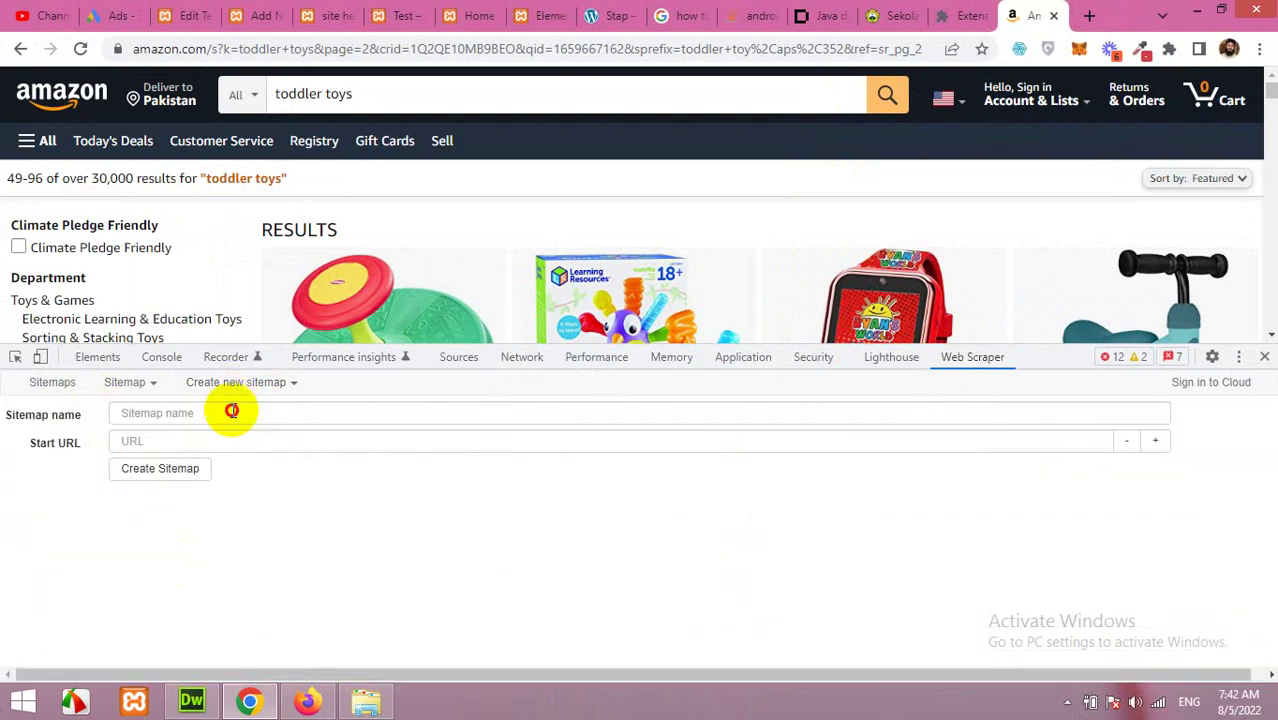
click(231, 411)
text(t)
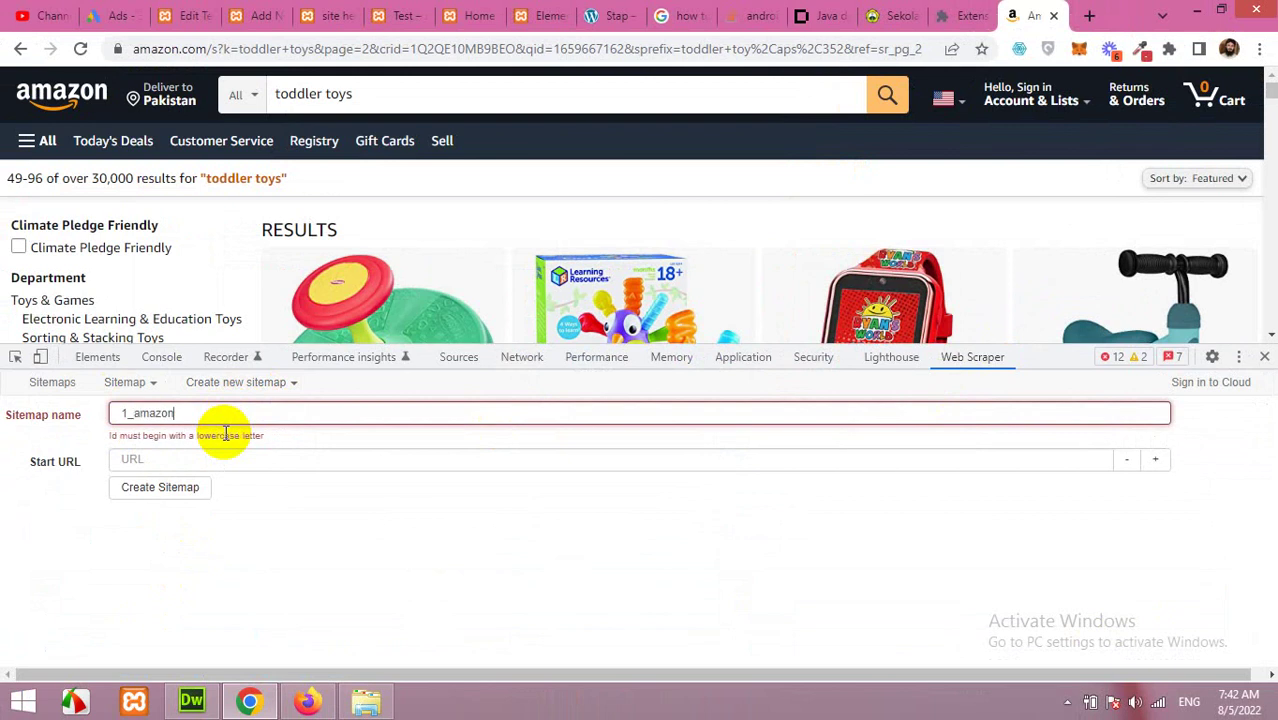
click(227, 457)
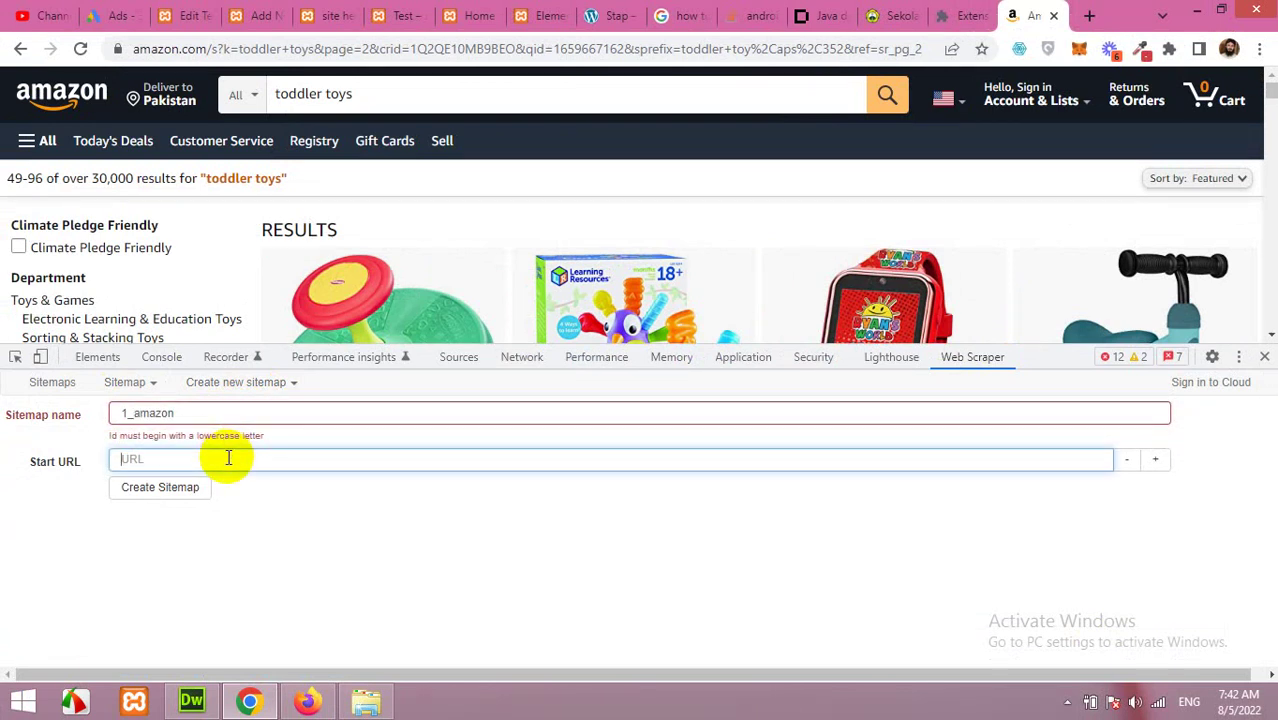
click(380, 49)
right_click(382, 55)
click(427, 150)
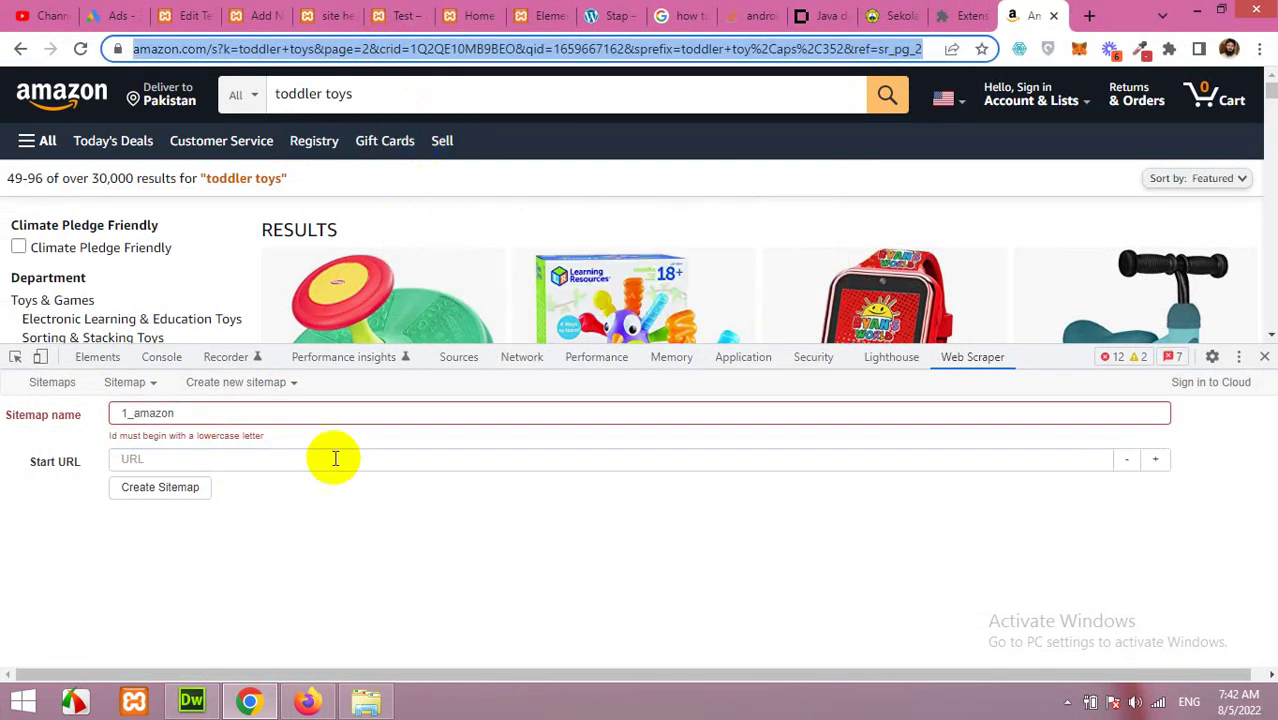
click(333, 459)
key(ctrl+v)
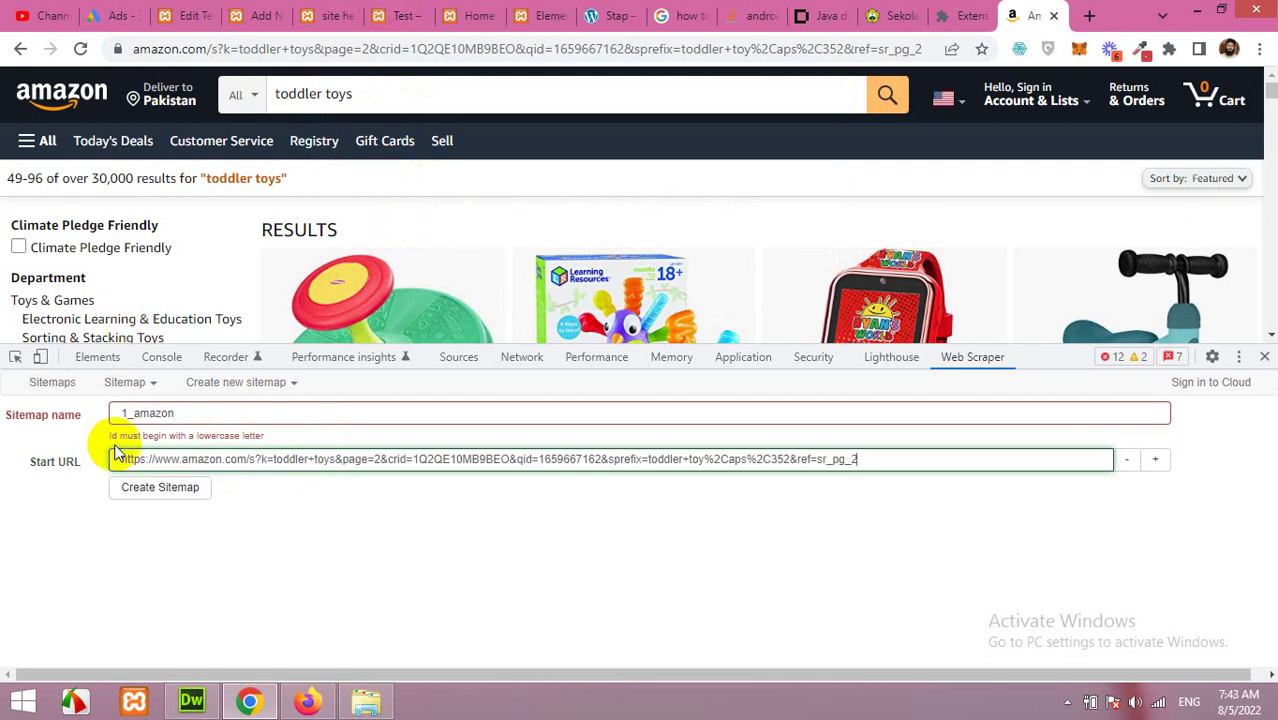
Step: Correct the sitemap name to aaaamazon and create the sitemap
click(133, 418)
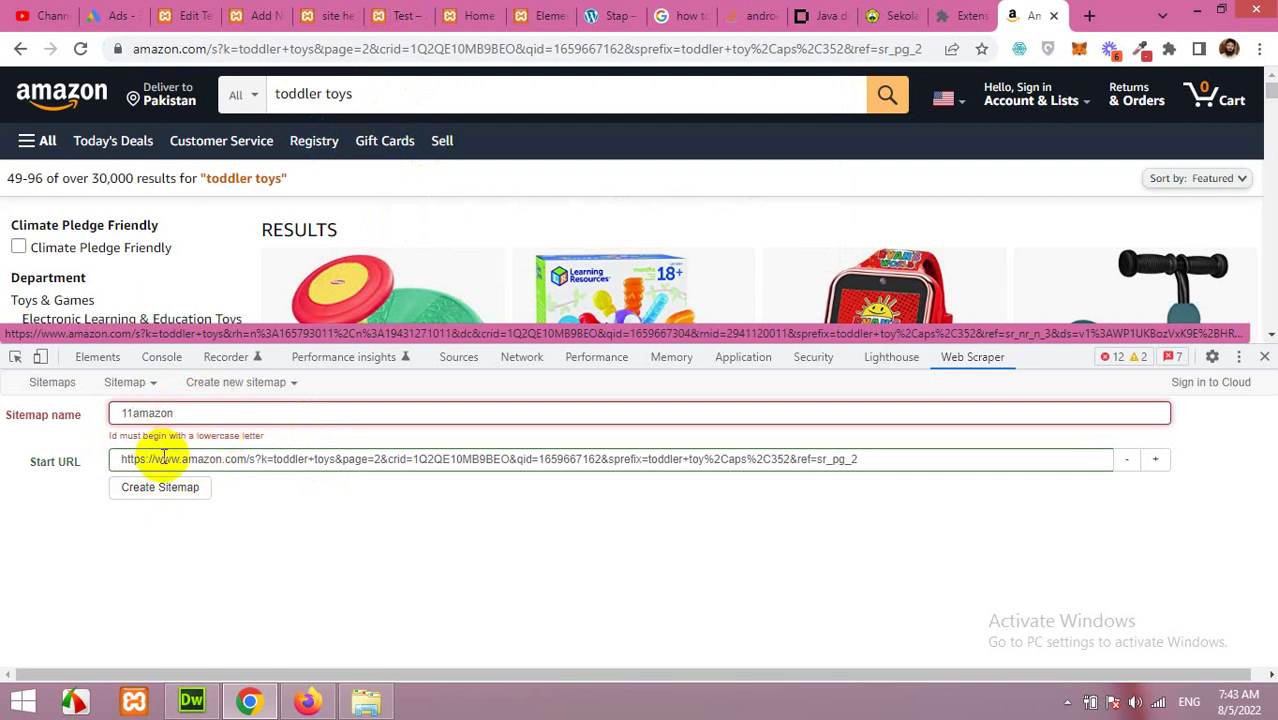
click(158, 490)
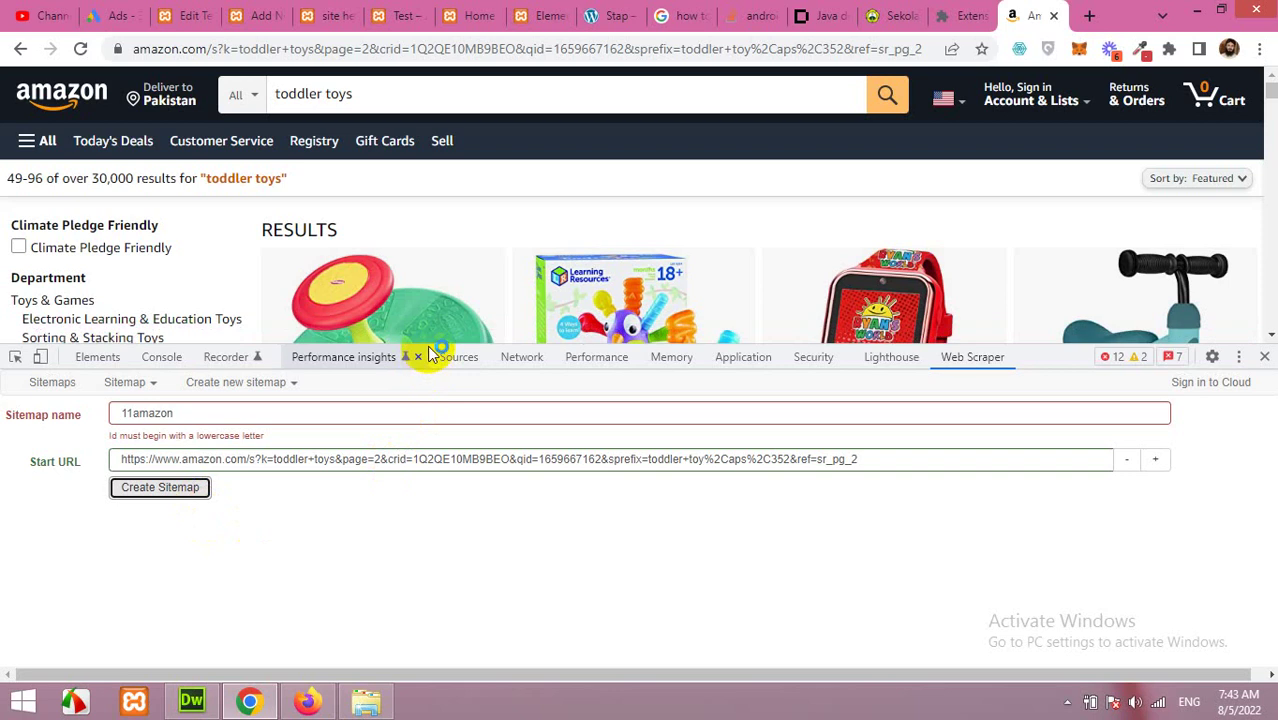
drag(427, 350, 420, 446)
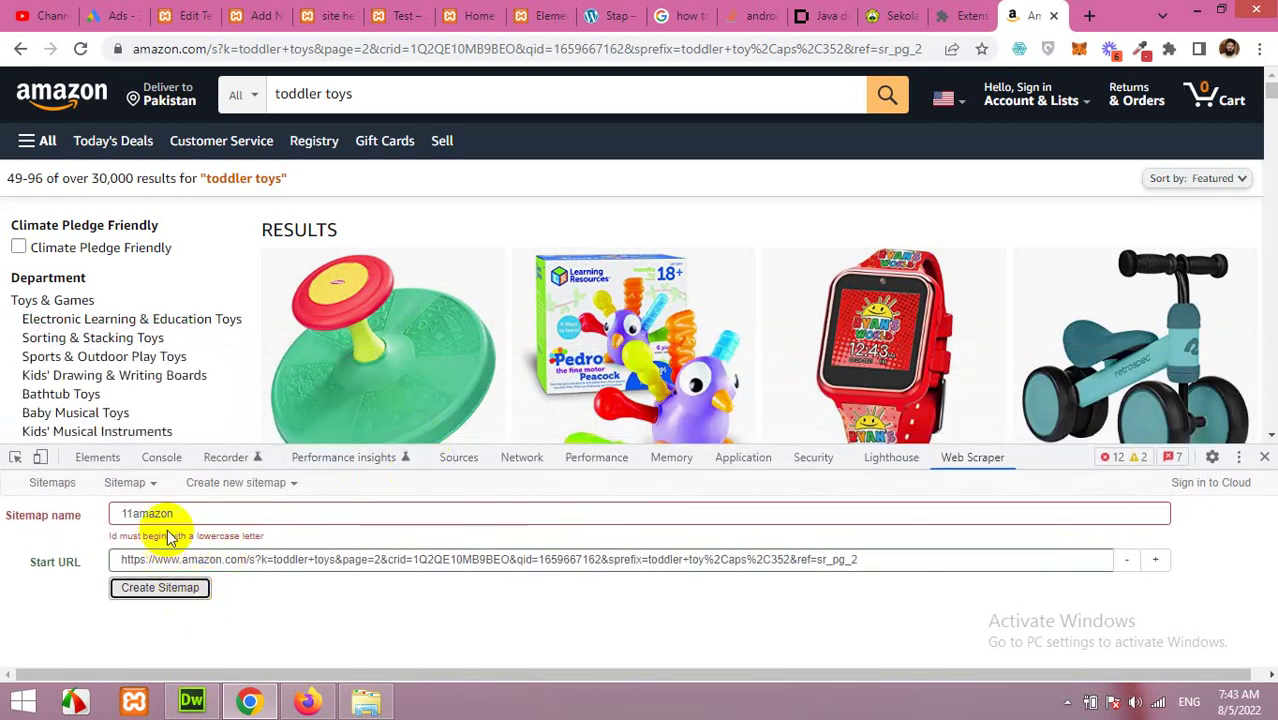
click(118, 514)
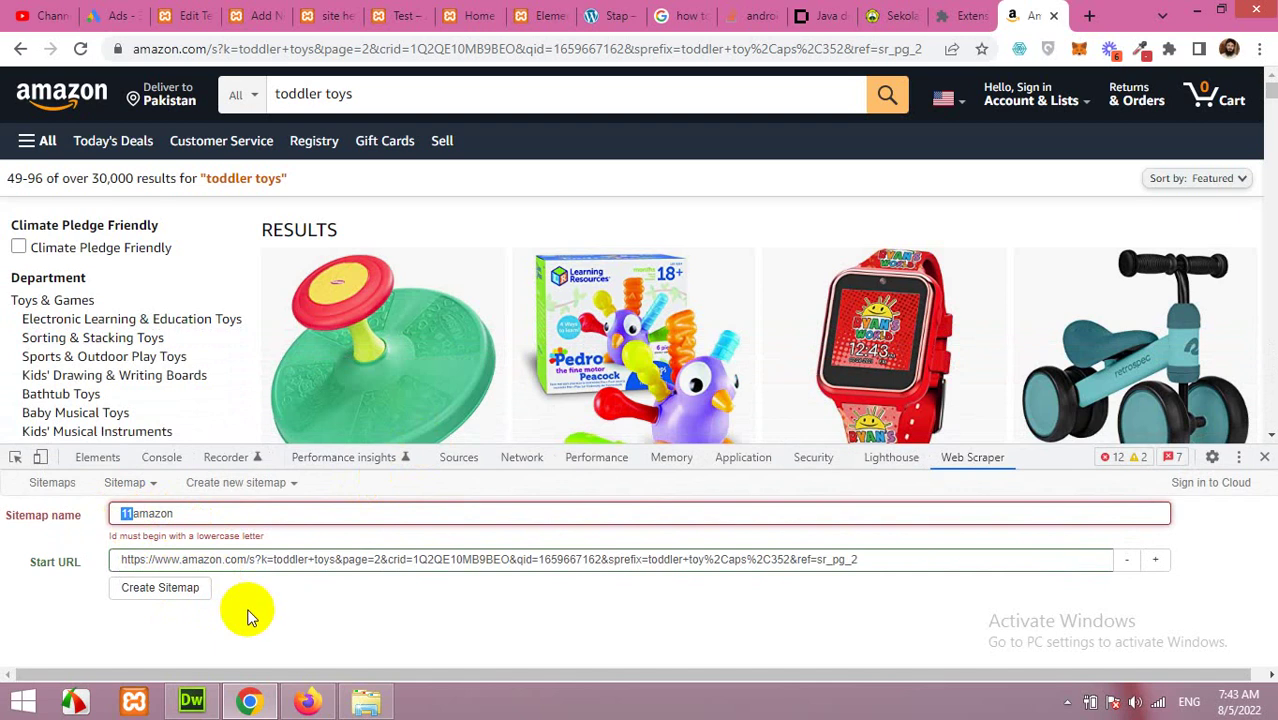
key(BackSpace)
click(182, 570)
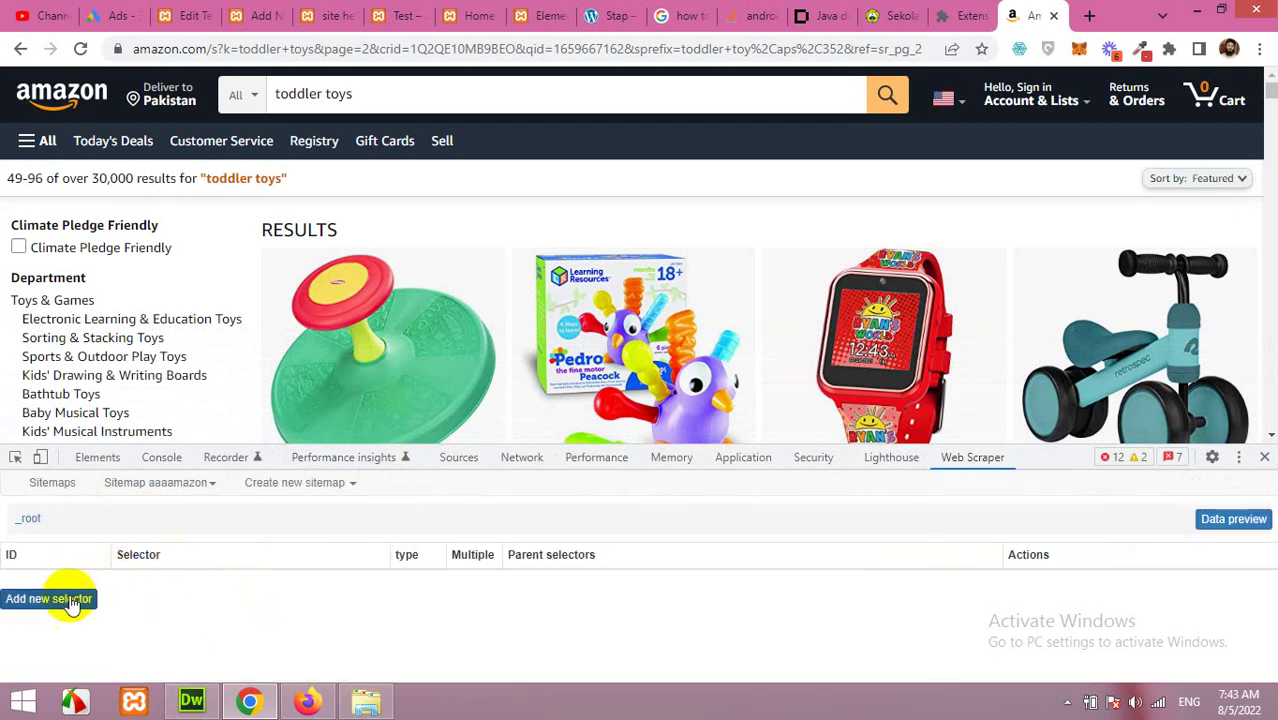
Step: Add a new selector with Id 'title'
scroll(253, 410, down, 3)
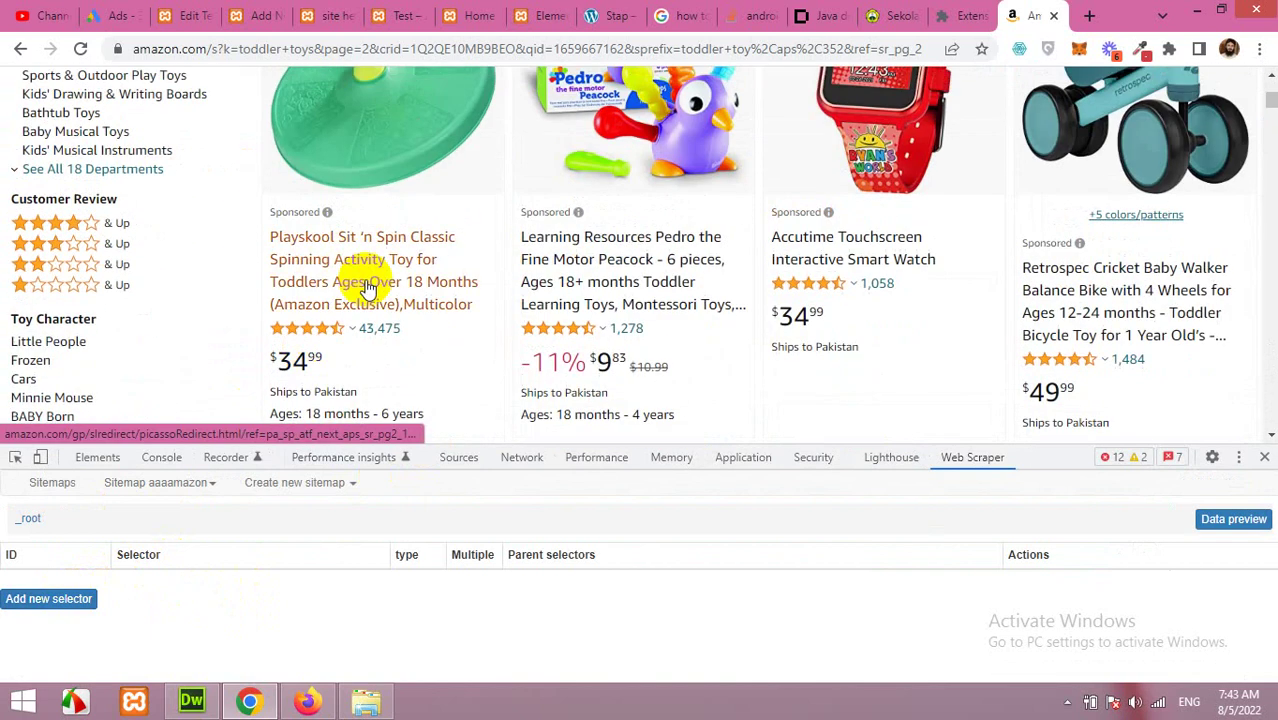
scroll(1135, 262, down, 5)
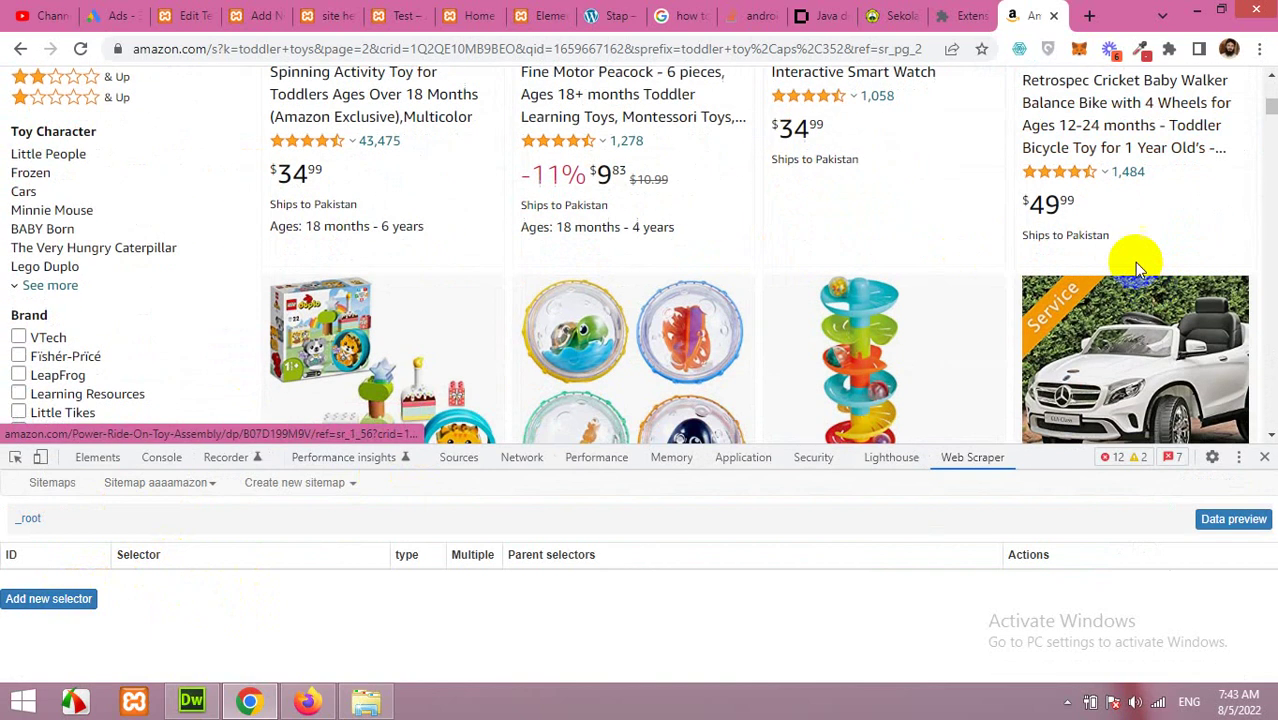
scroll(1091, 148, up, 5)
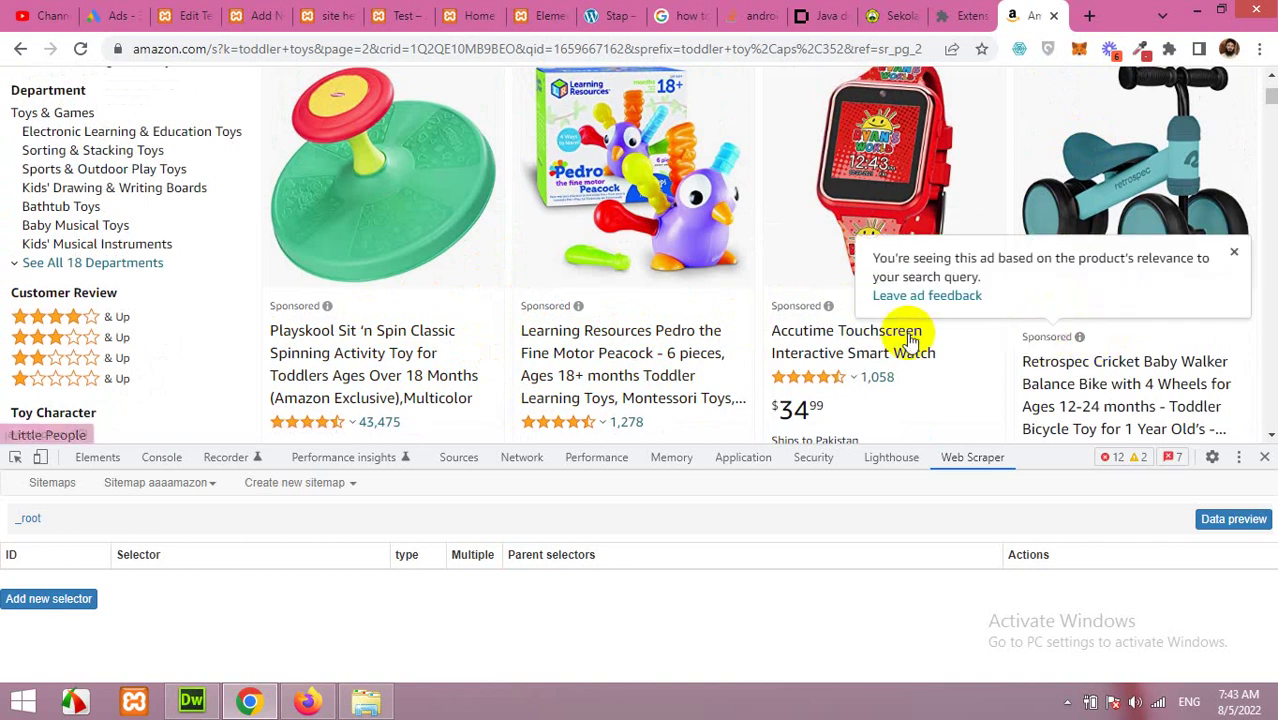
scroll(395, 350, down, 2)
scroll(391, 355, down, 3)
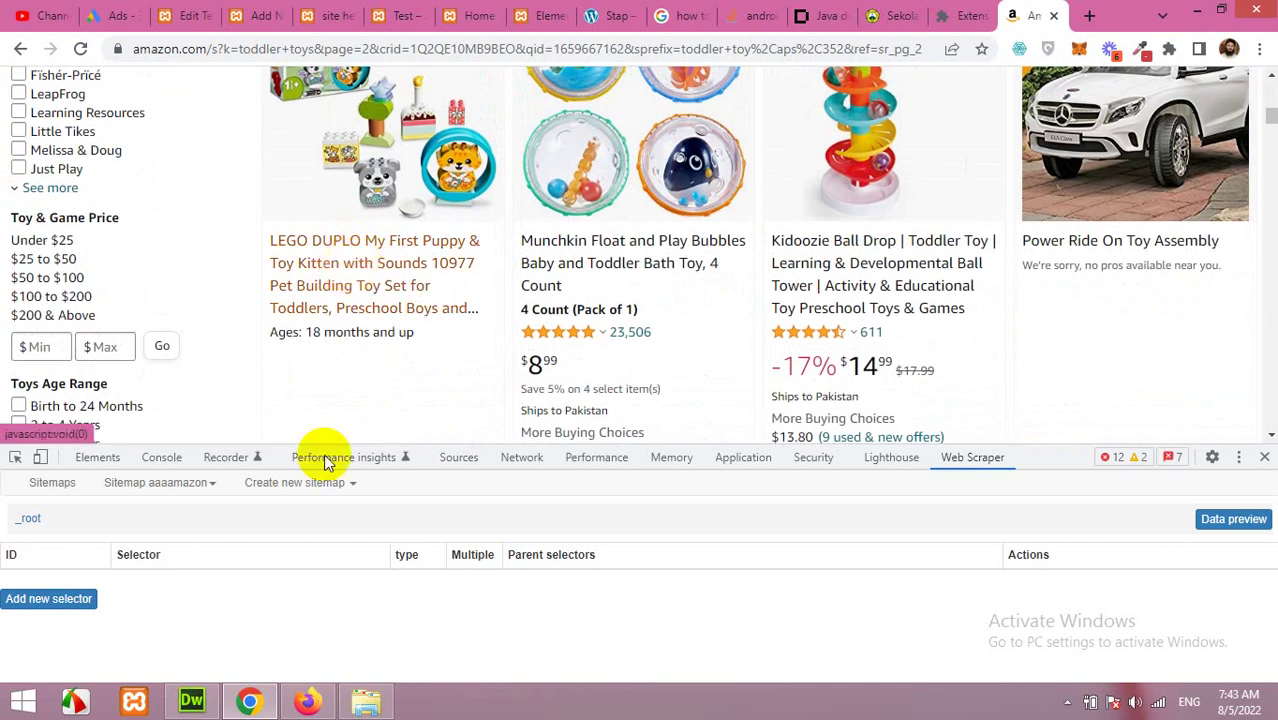
click(46, 600)
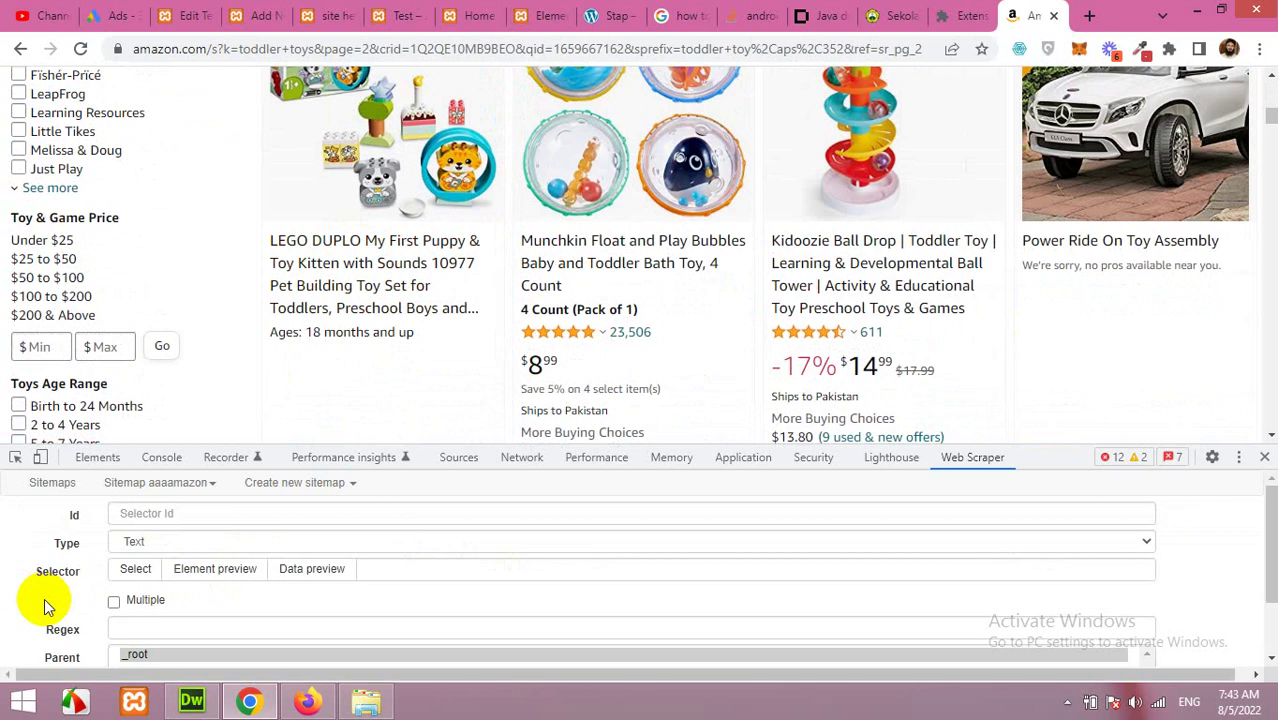
click(171, 513)
text(title)
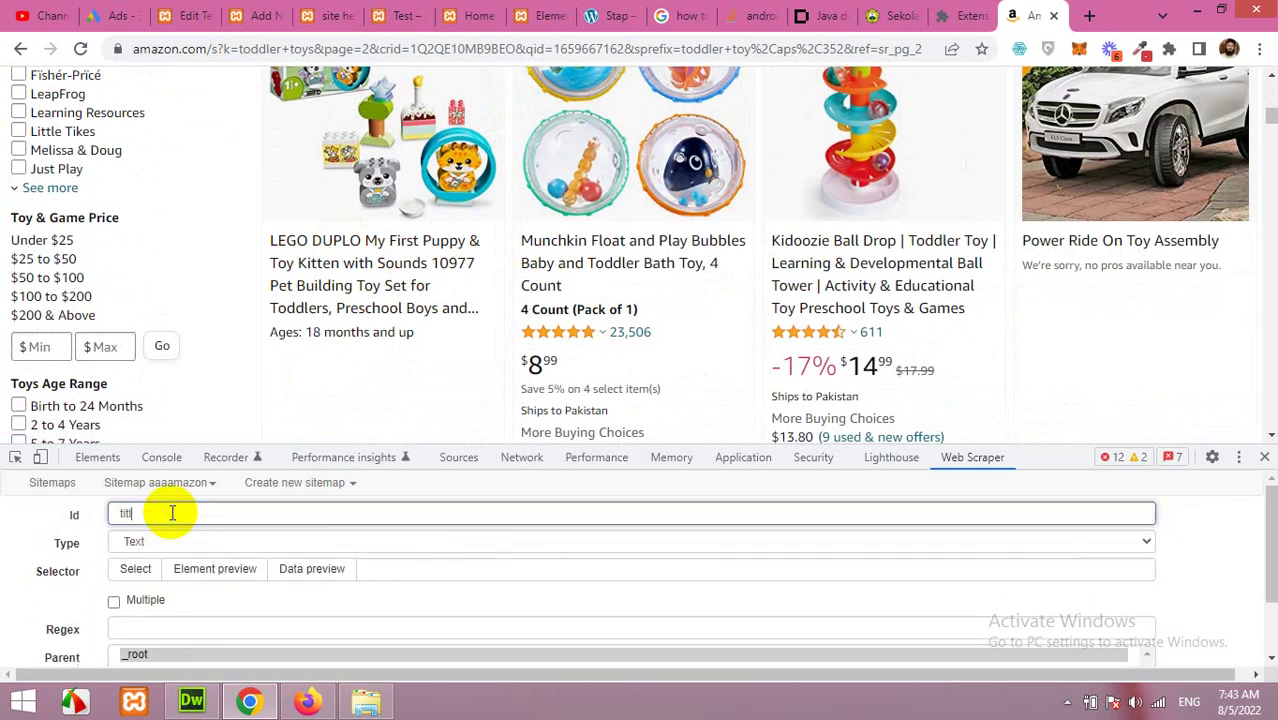
Step: Make the title selector a Link type with Multiple enabled, and start picking elements
click(165, 541)
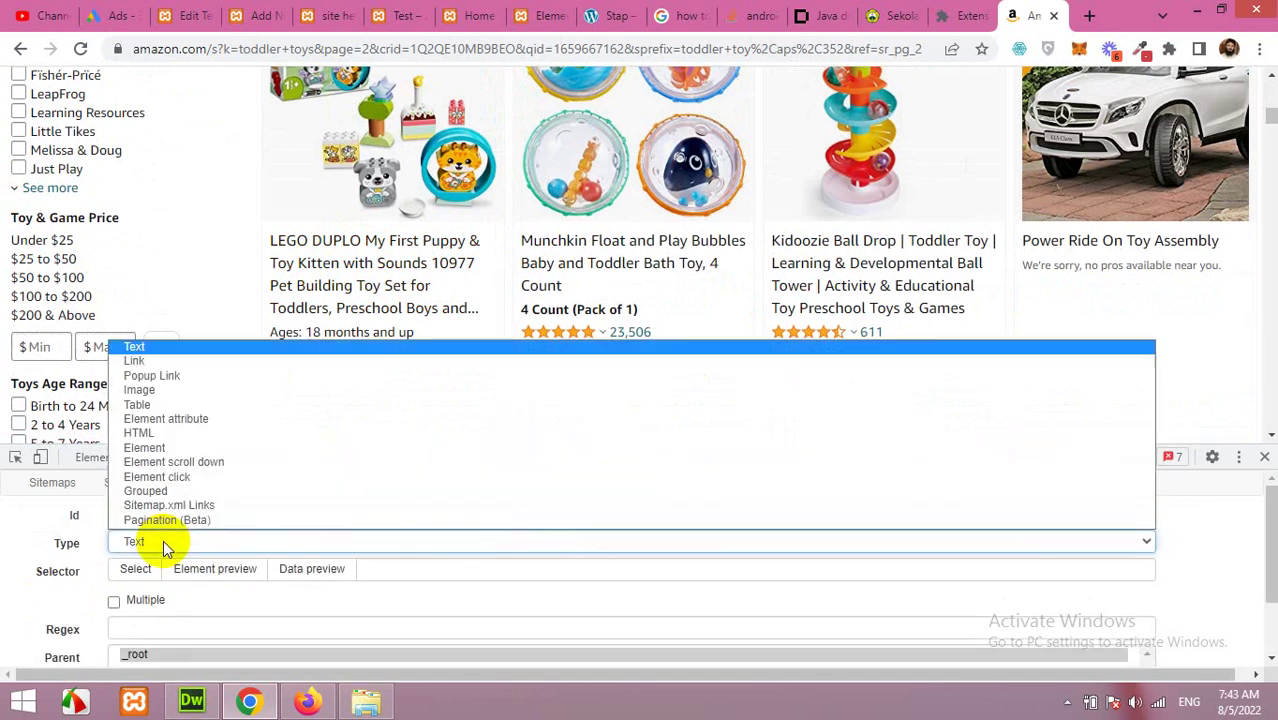
click(163, 540)
click(163, 540)
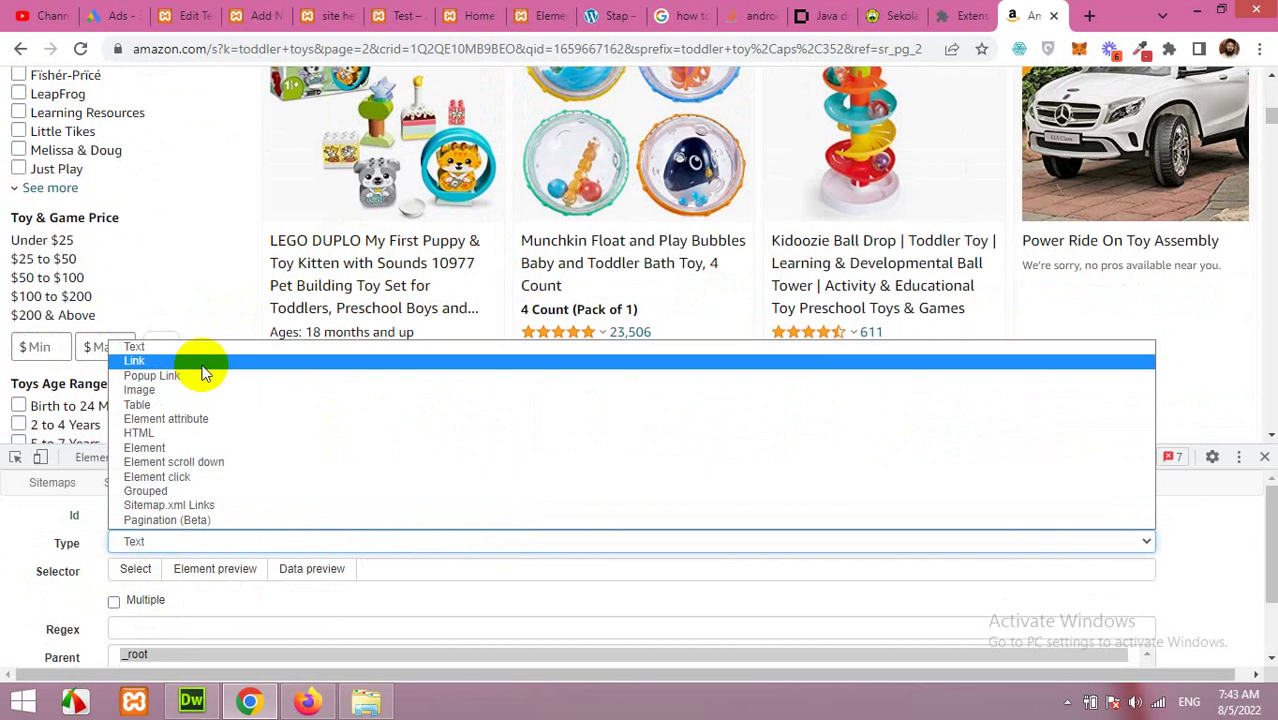
click(200, 361)
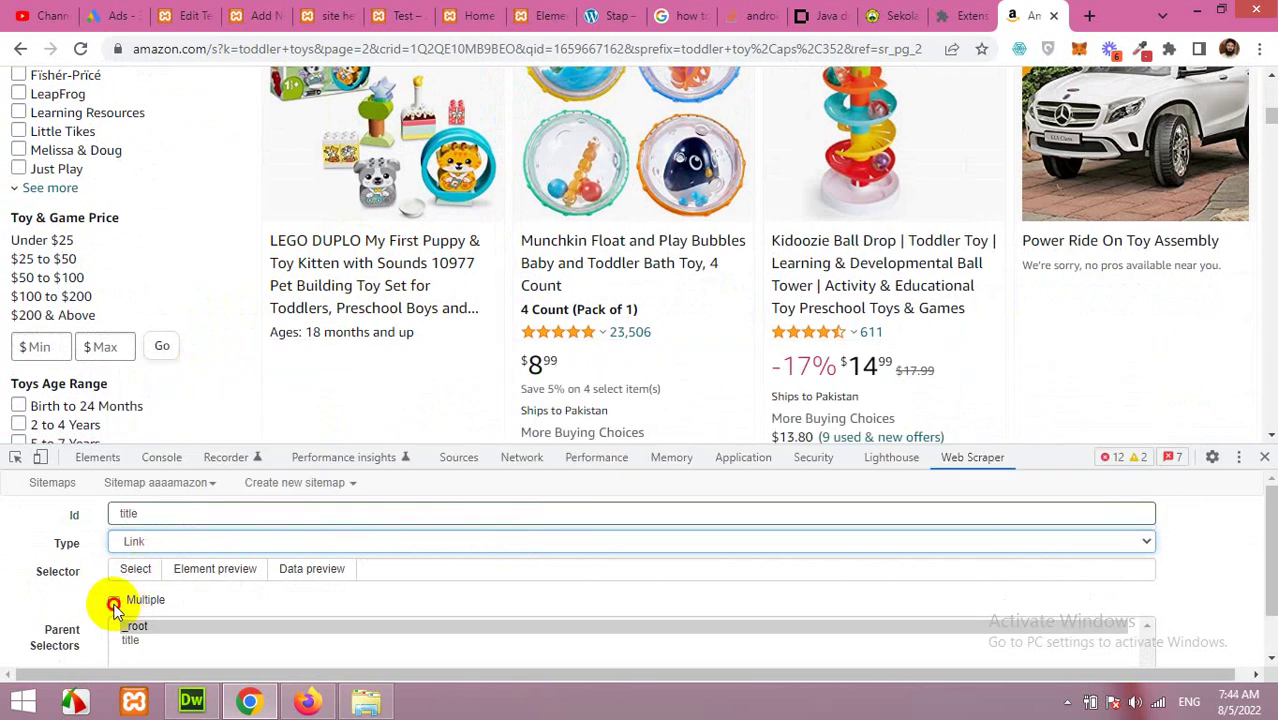
click(113, 604)
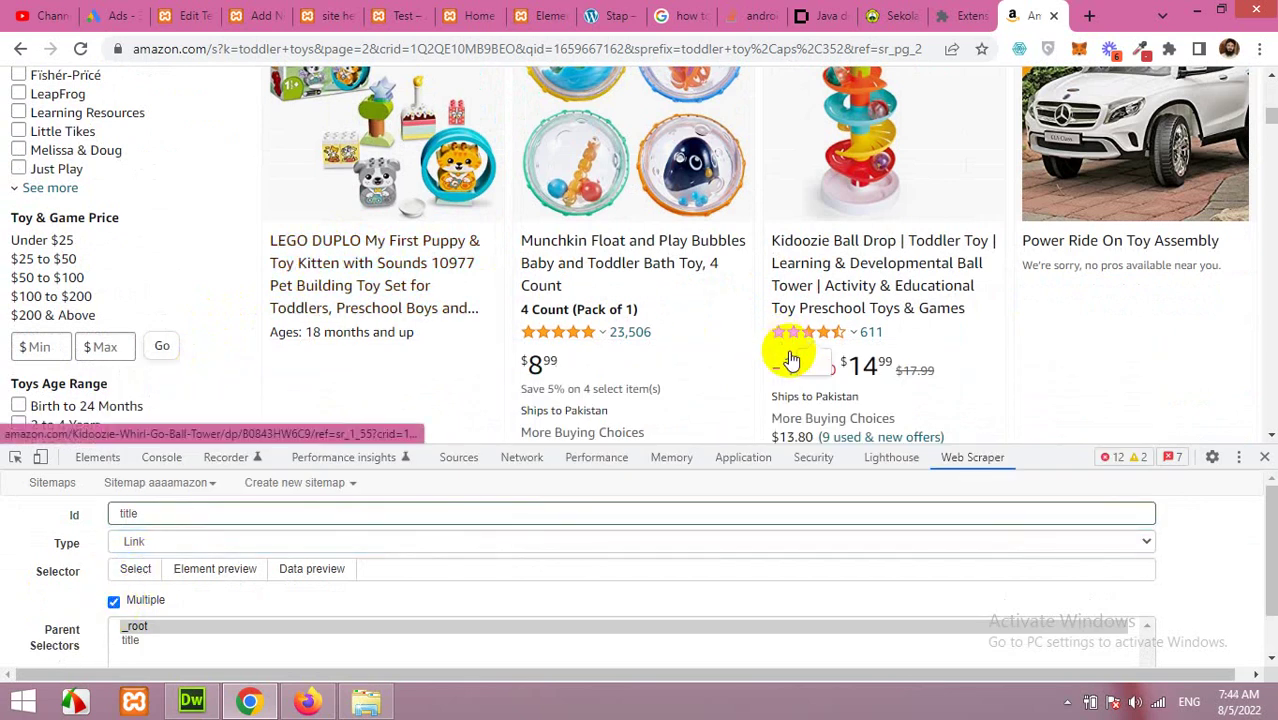
click(134, 570)
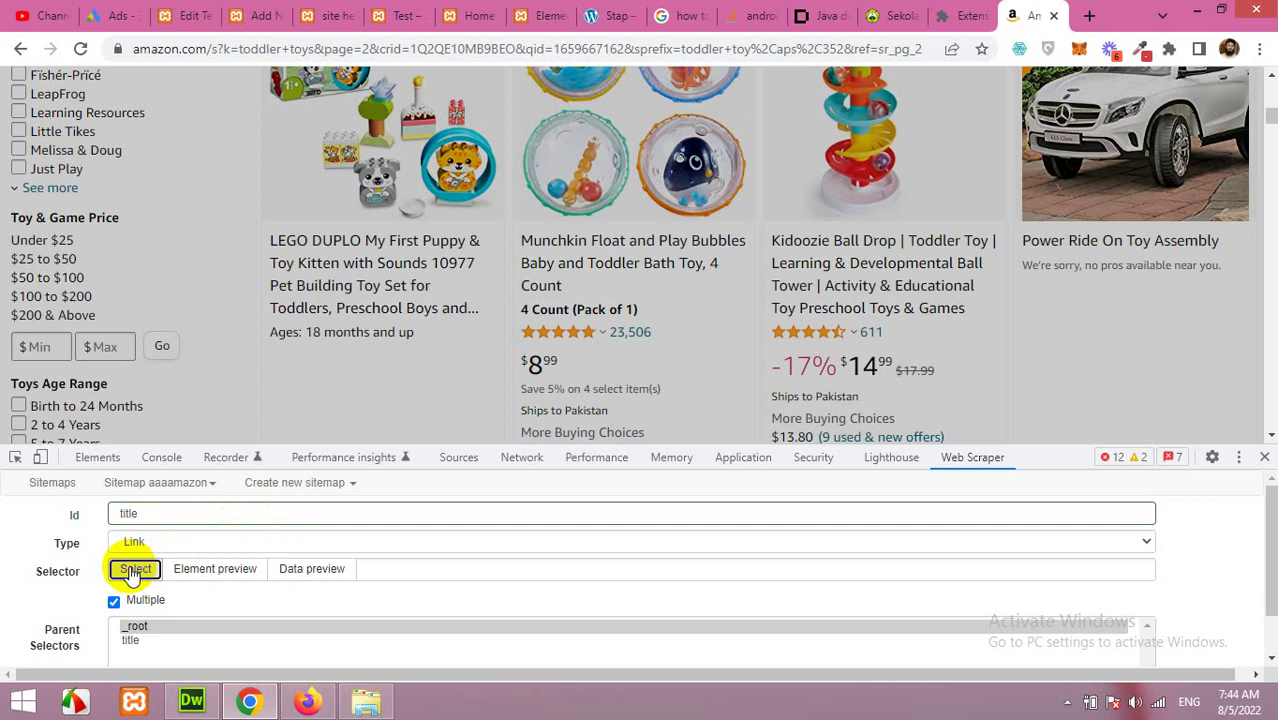
Step: Pick the LEGO DUPLO, Munchkin and Eezy Peezy product titles on the results page
click(367, 276)
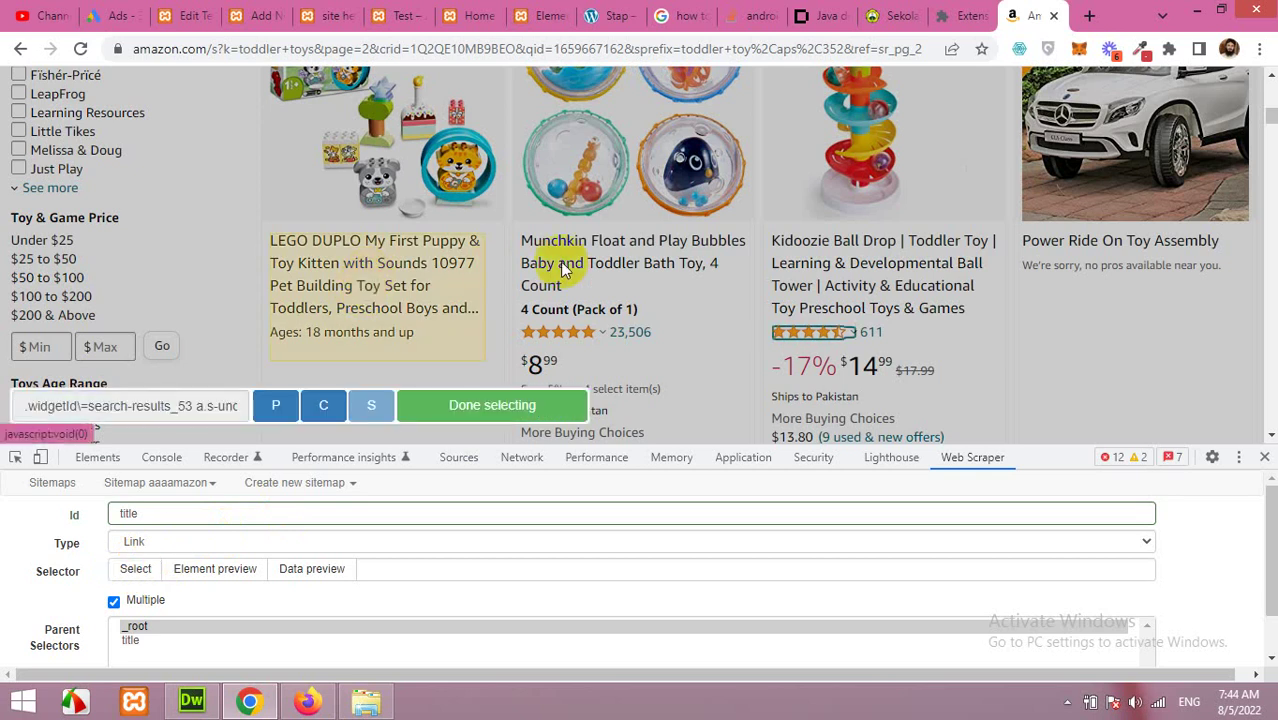
click(586, 270)
scroll(650, 276, down, 5)
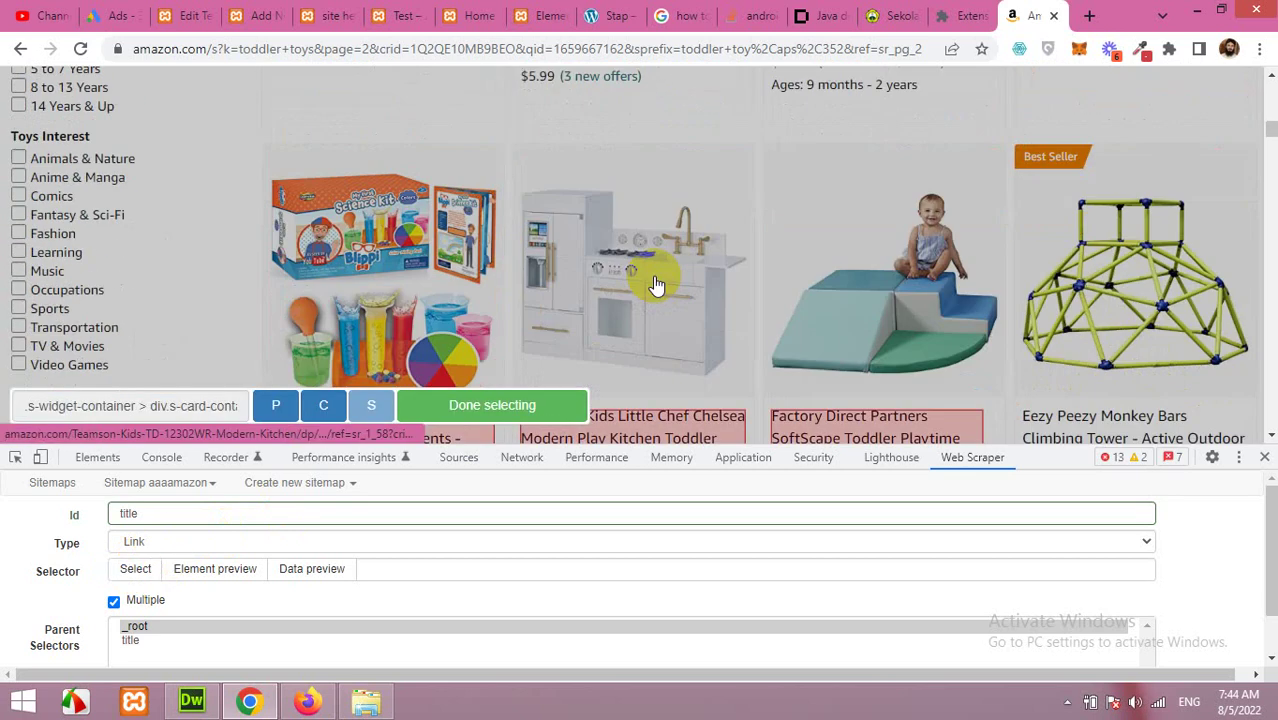
scroll(656, 276, down, 1)
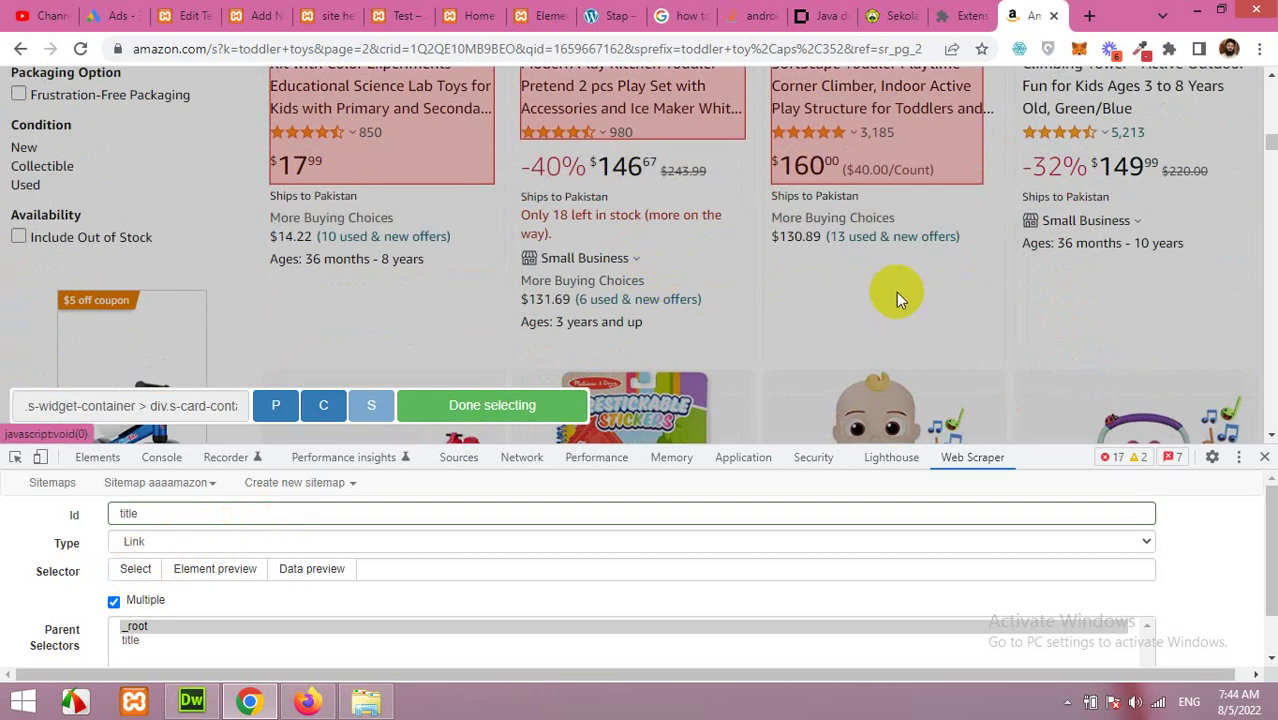
scroll(896, 292, up, 2)
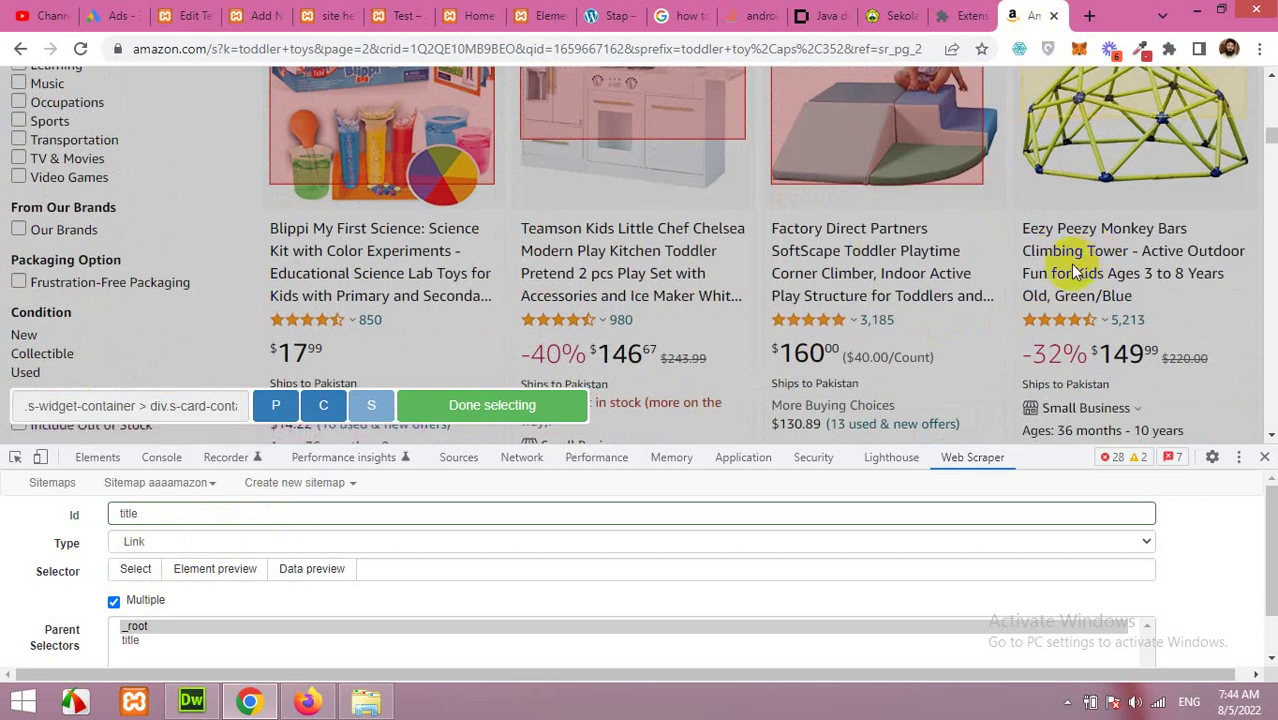
click(1097, 270)
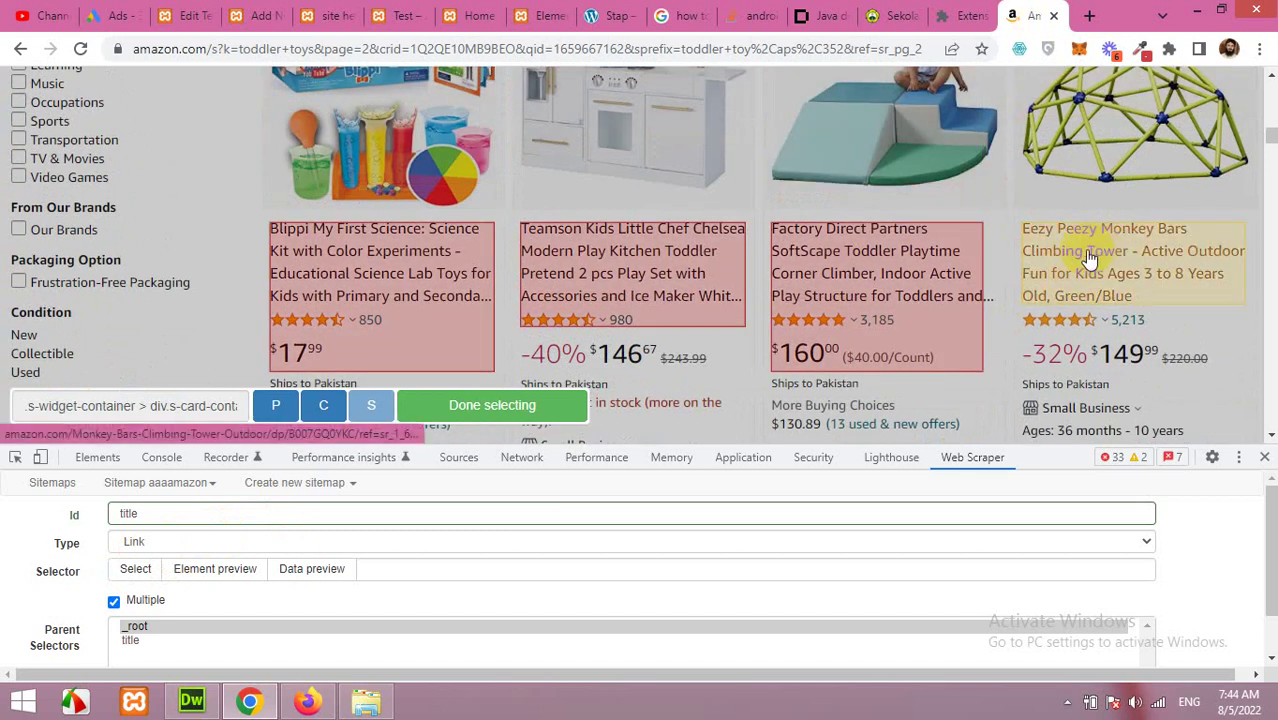
click(1088, 258)
Step: Finish selecting all product title links and save the title selector
scroll(1040, 268, down, 5)
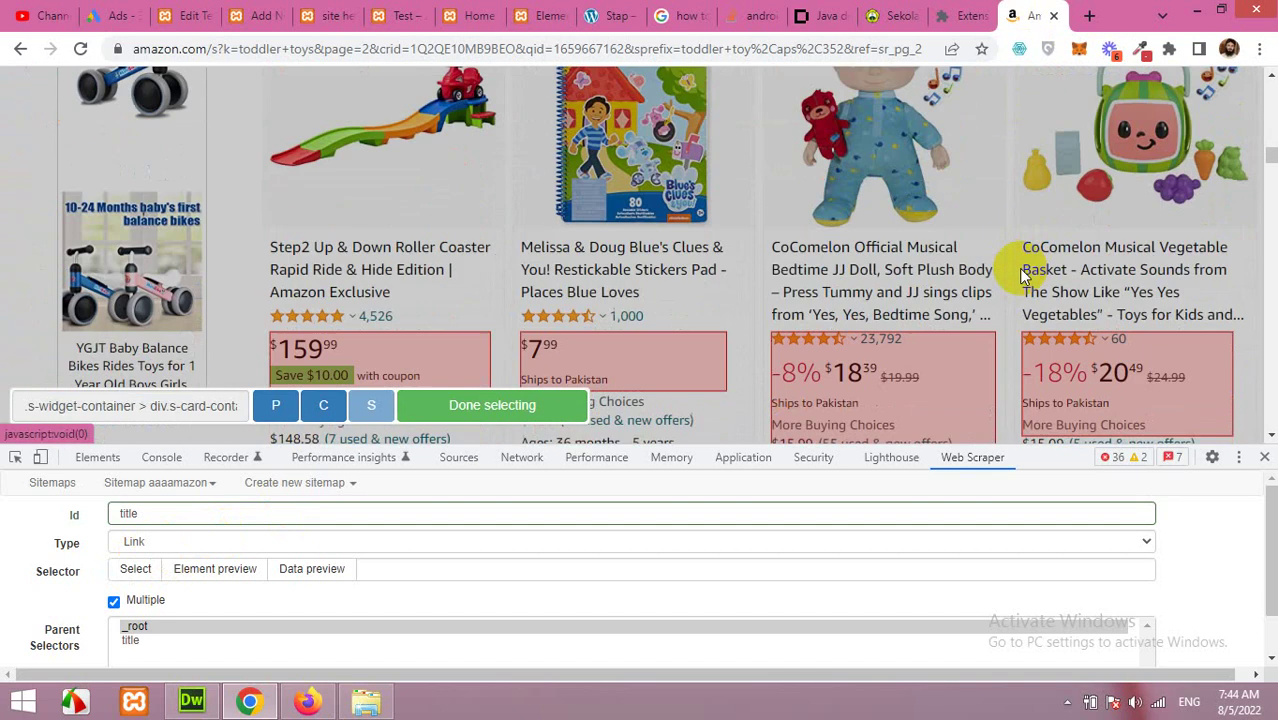
scroll(1020, 268, down, 1)
scroll(1020, 268, down, 2)
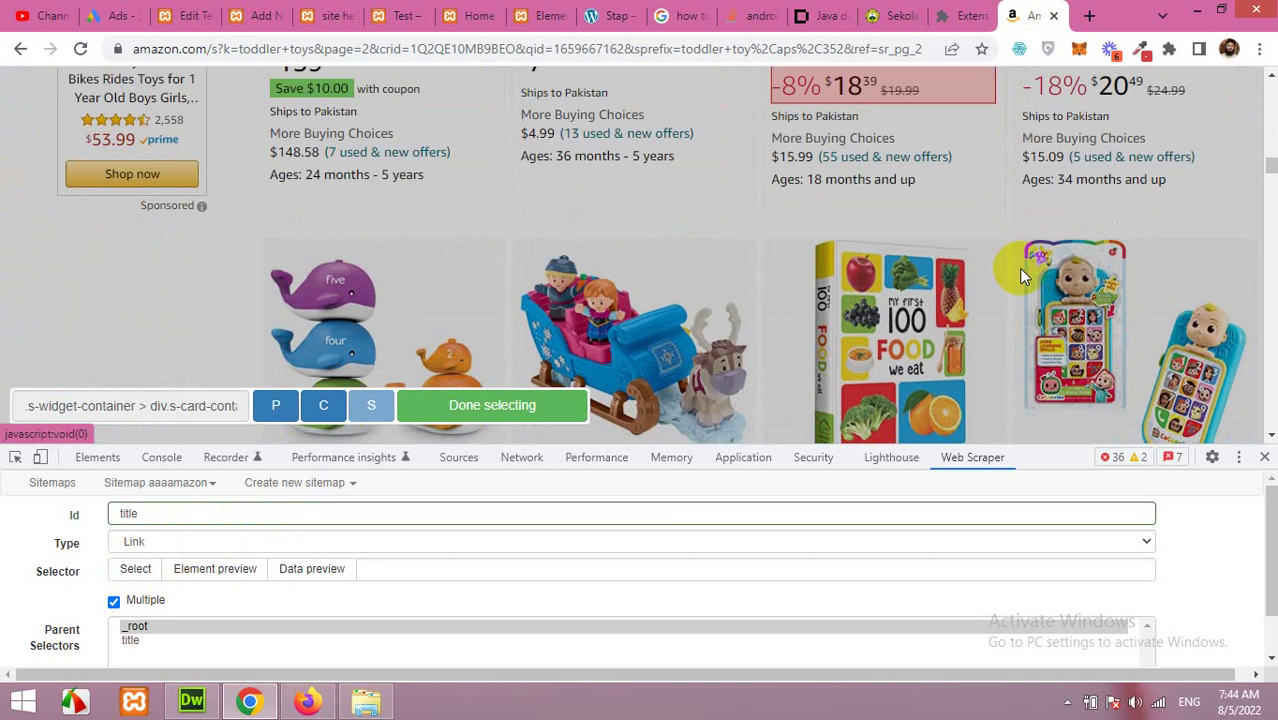
scroll(1018, 268, down, 4)
scroll(705, 294, up, 2)
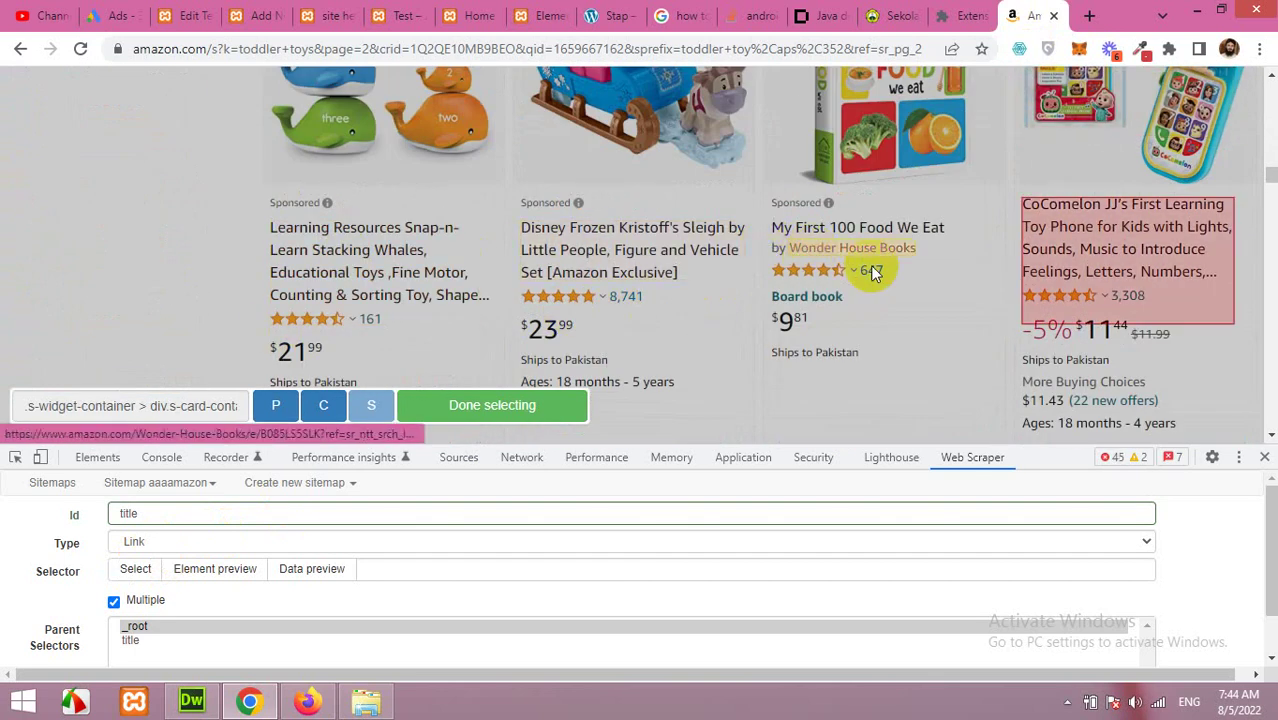
scroll(930, 278, up, 2)
scroll(930, 278, down, 8)
scroll(930, 280, up, 2)
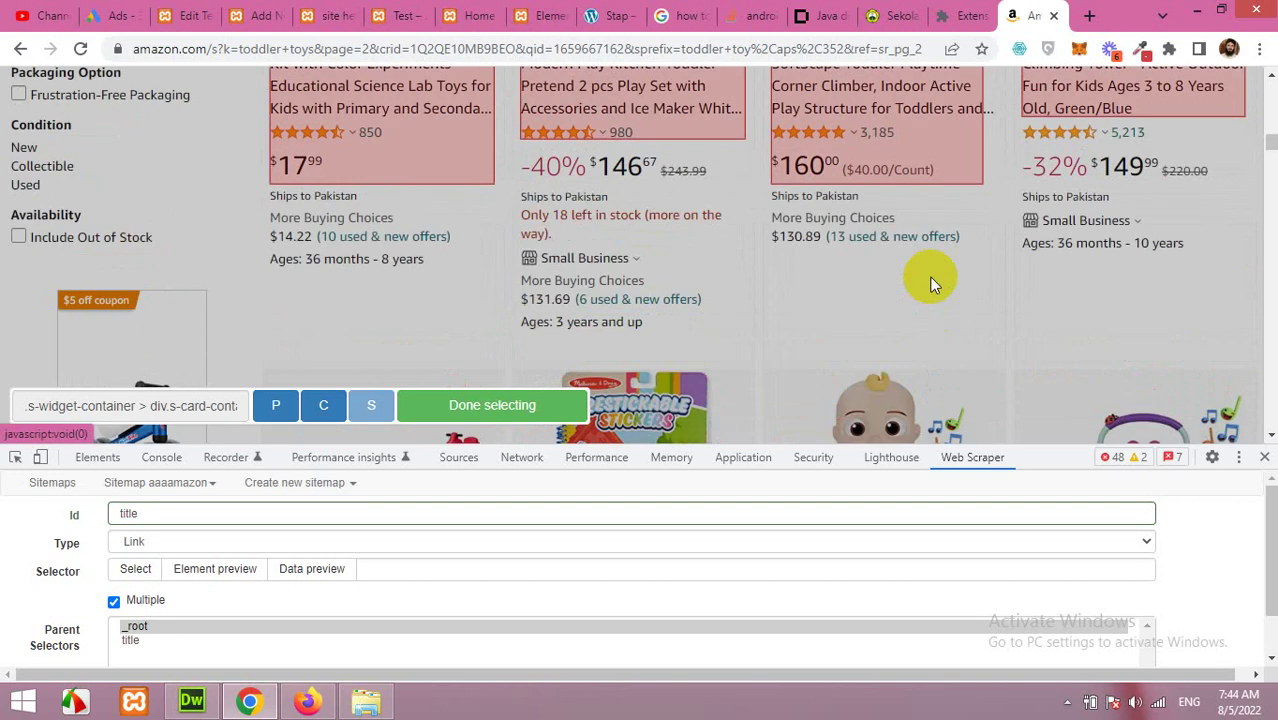
scroll(930, 285, down, 8)
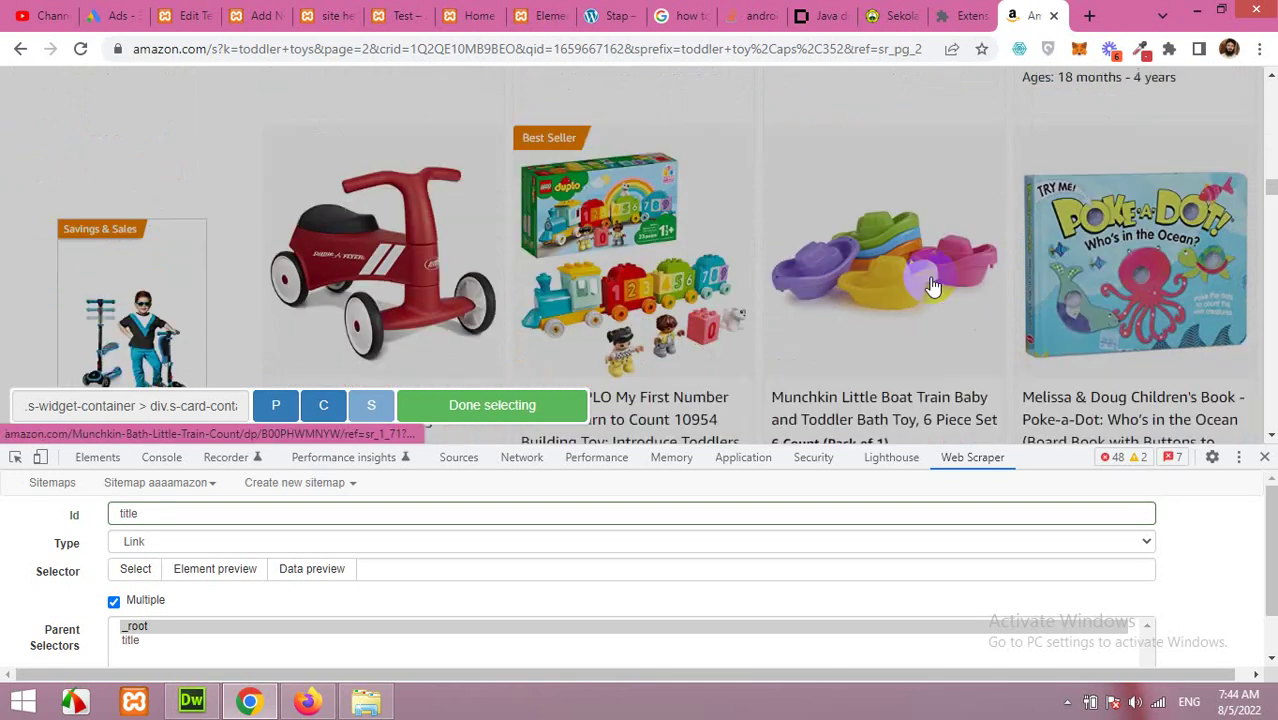
scroll(930, 285, down, 10)
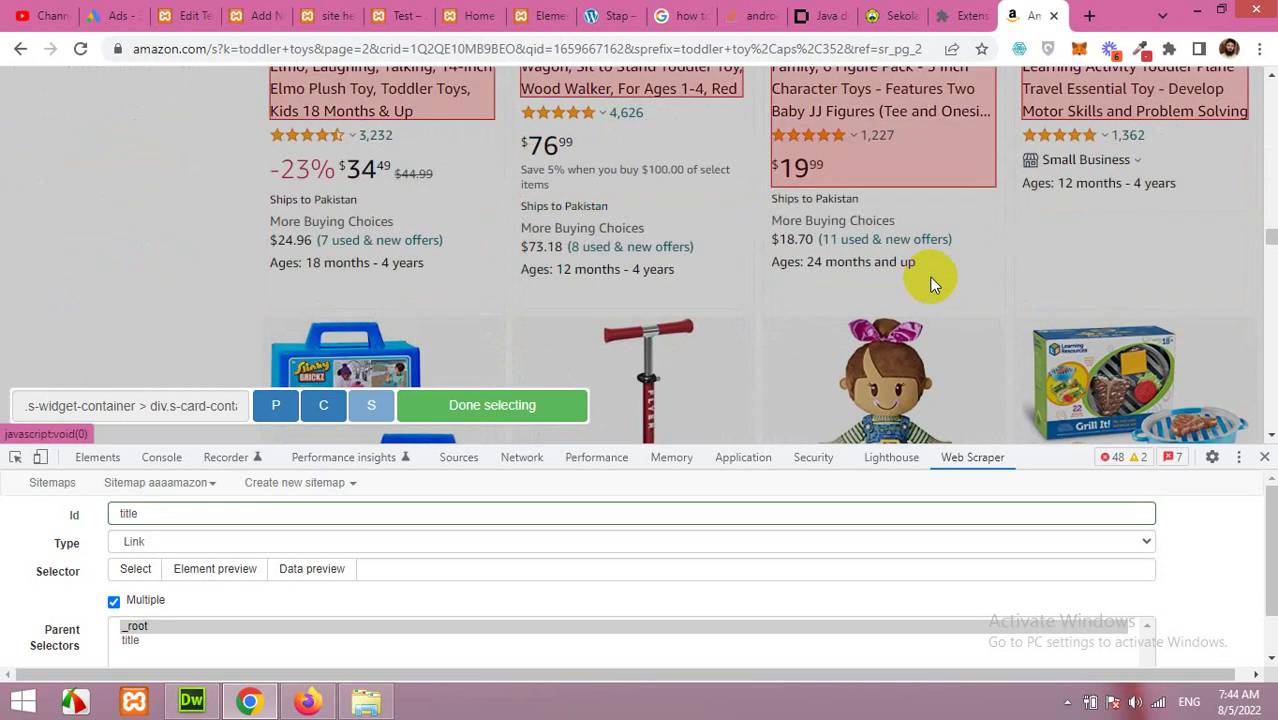
click(467, 409)
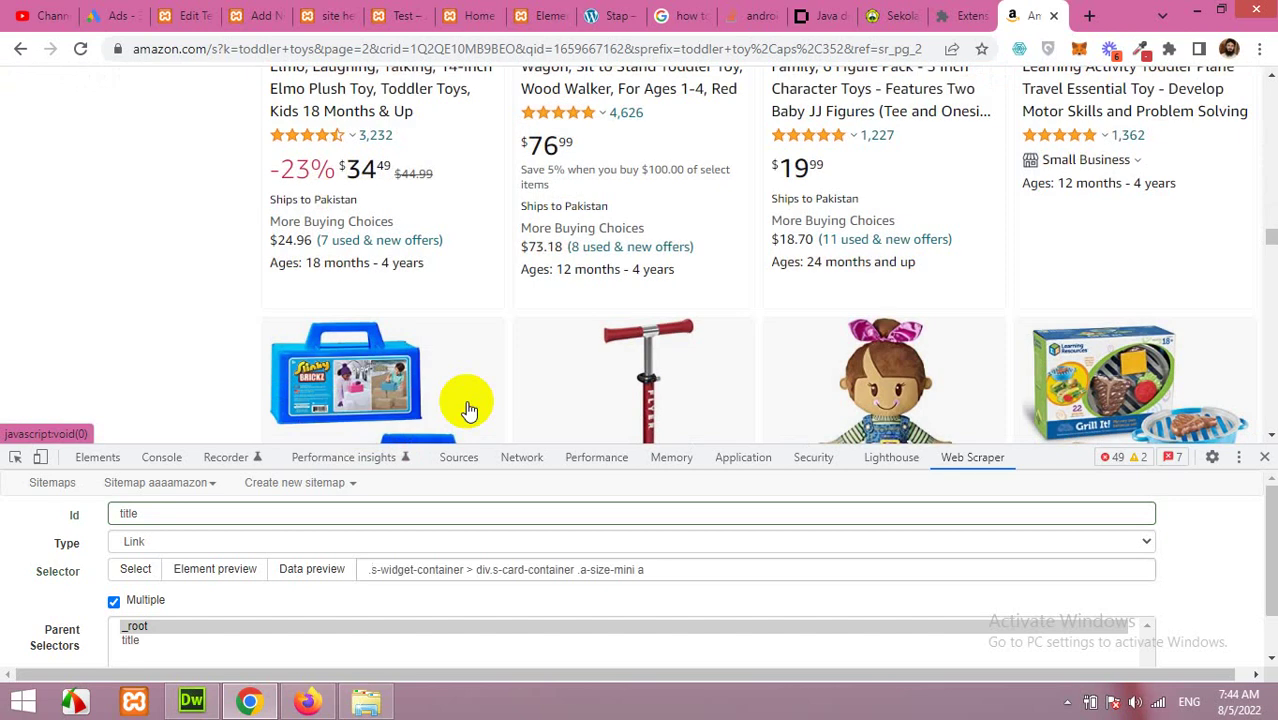
scroll(140, 640, down, 1)
click(130, 644)
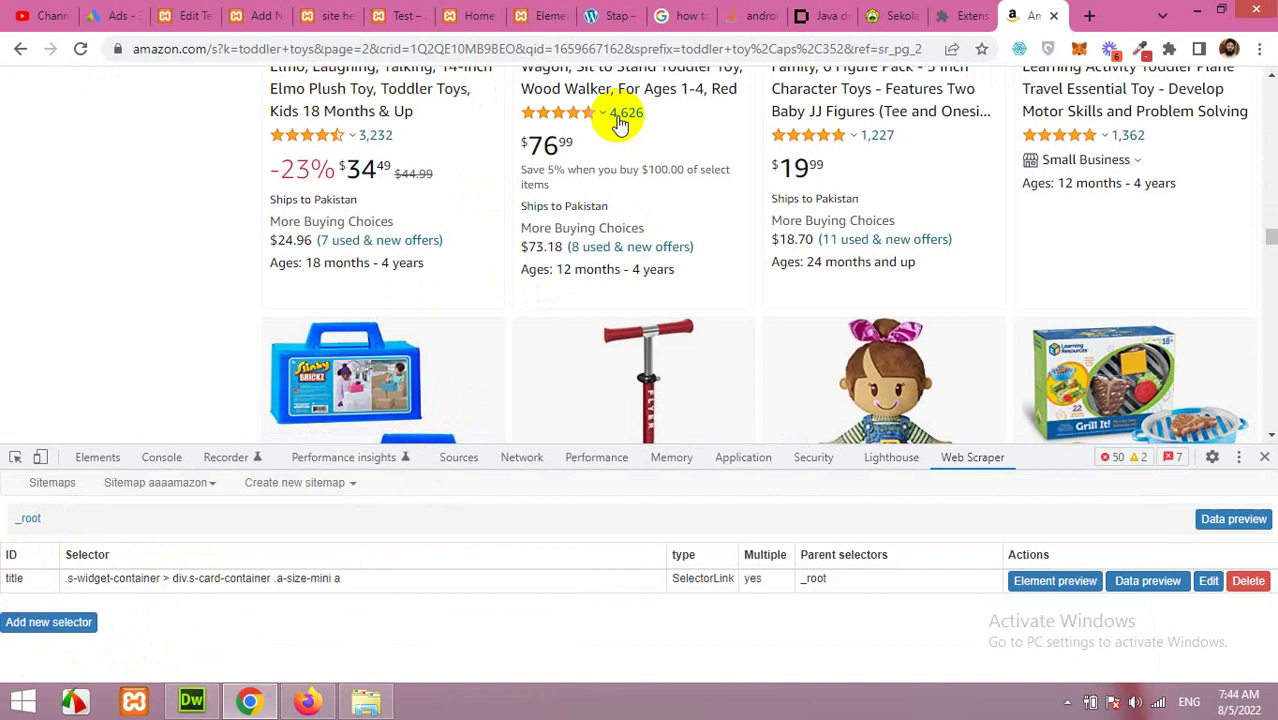
Step: Edit aaaamazon's metadata, rewrite page=2 in the Start URL as page=[1-7], and save
scroll(478, 357, up, 3)
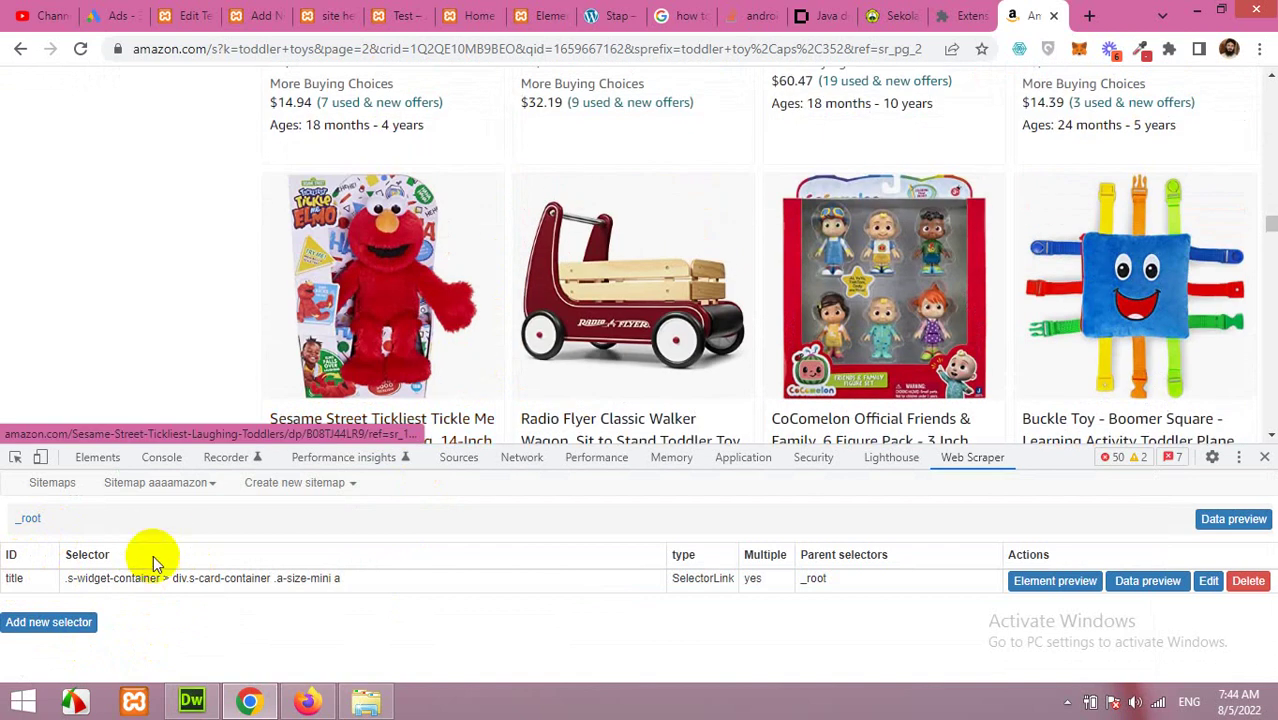
click(178, 486)
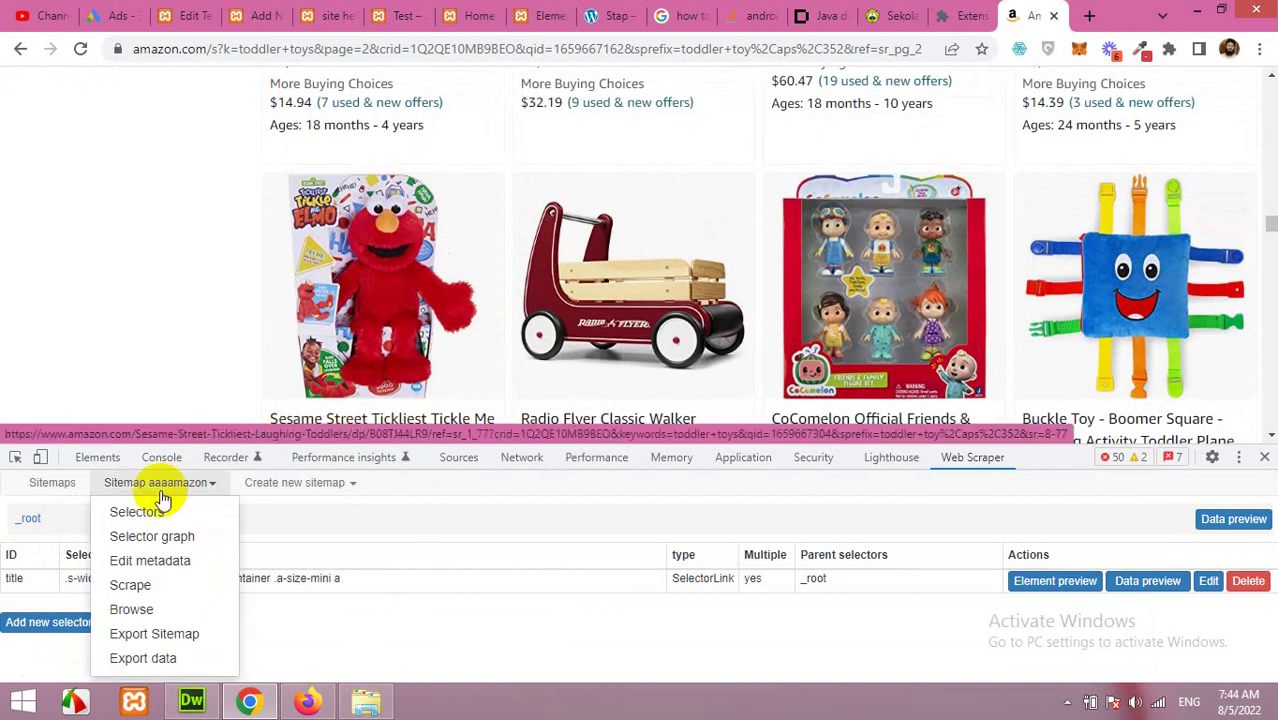
click(140, 561)
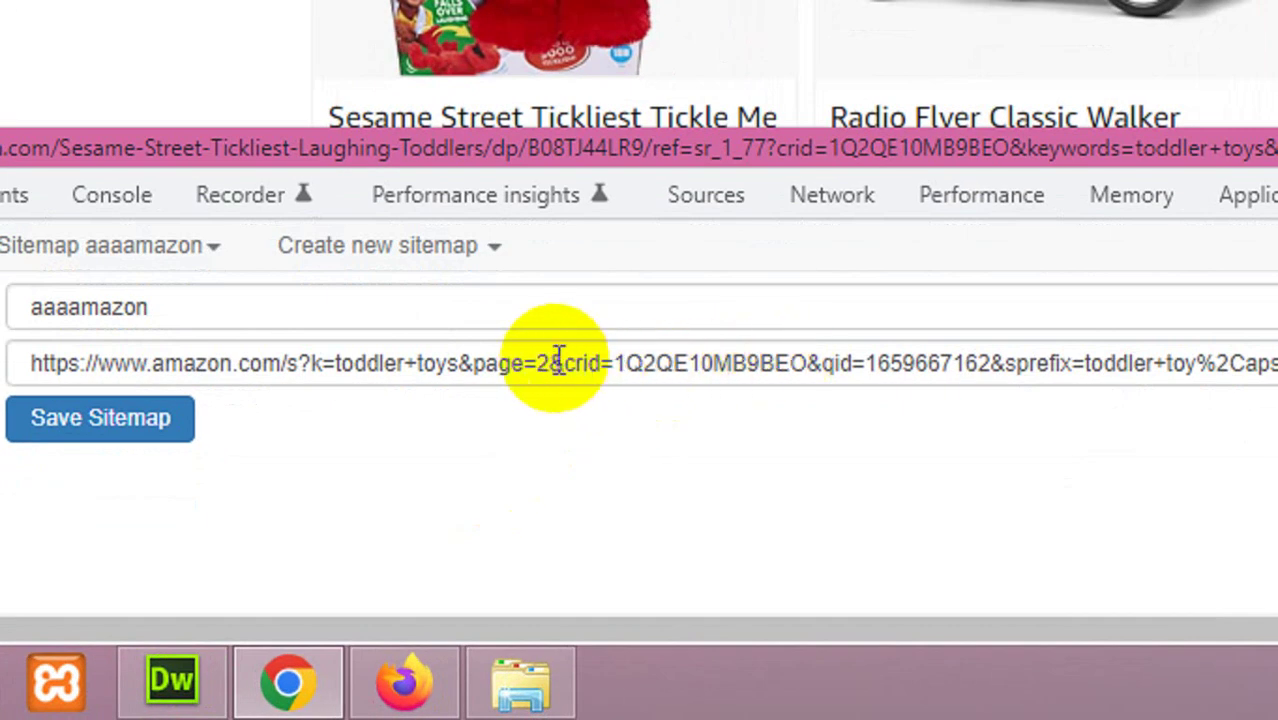
drag(550, 365, 472, 366)
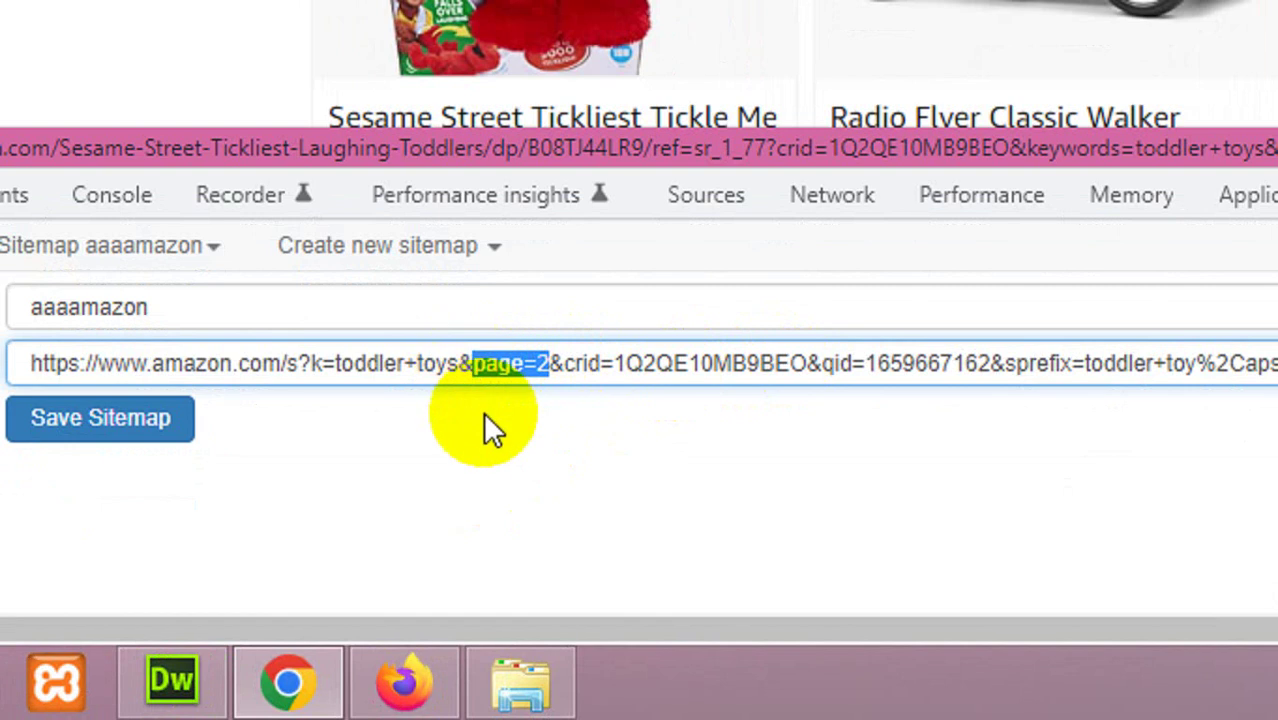
click(537, 366)
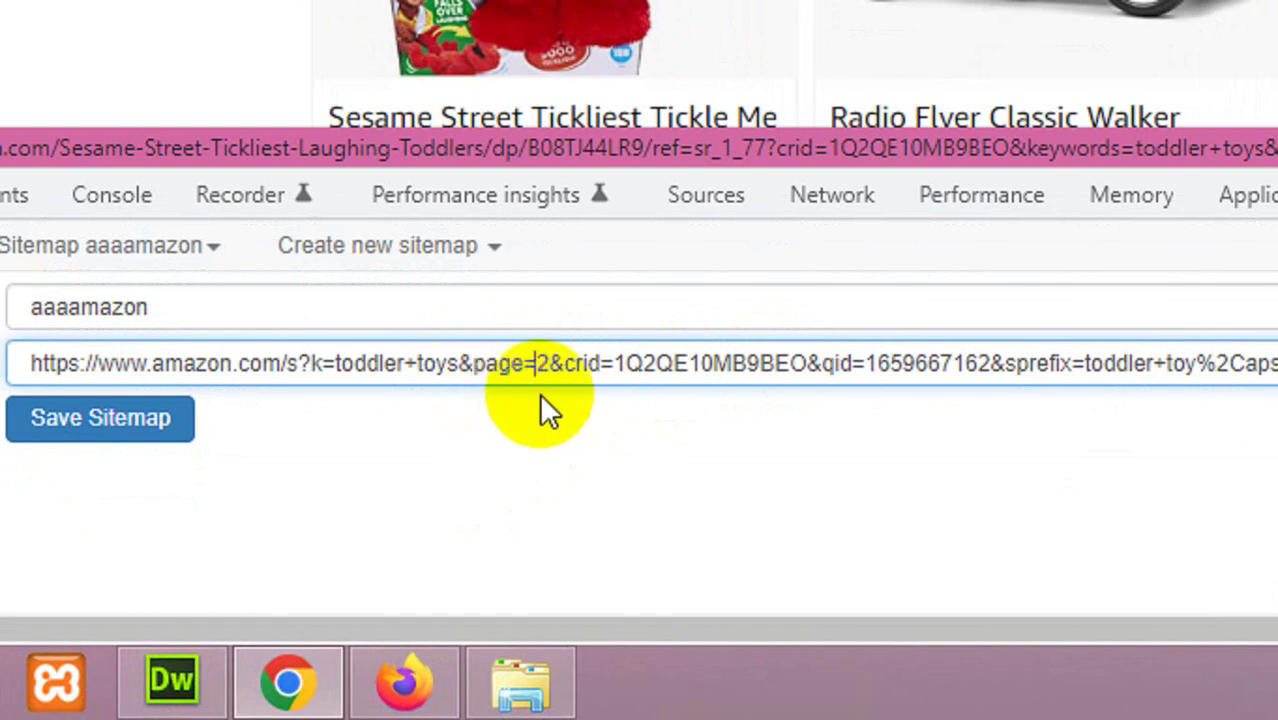
text([2)
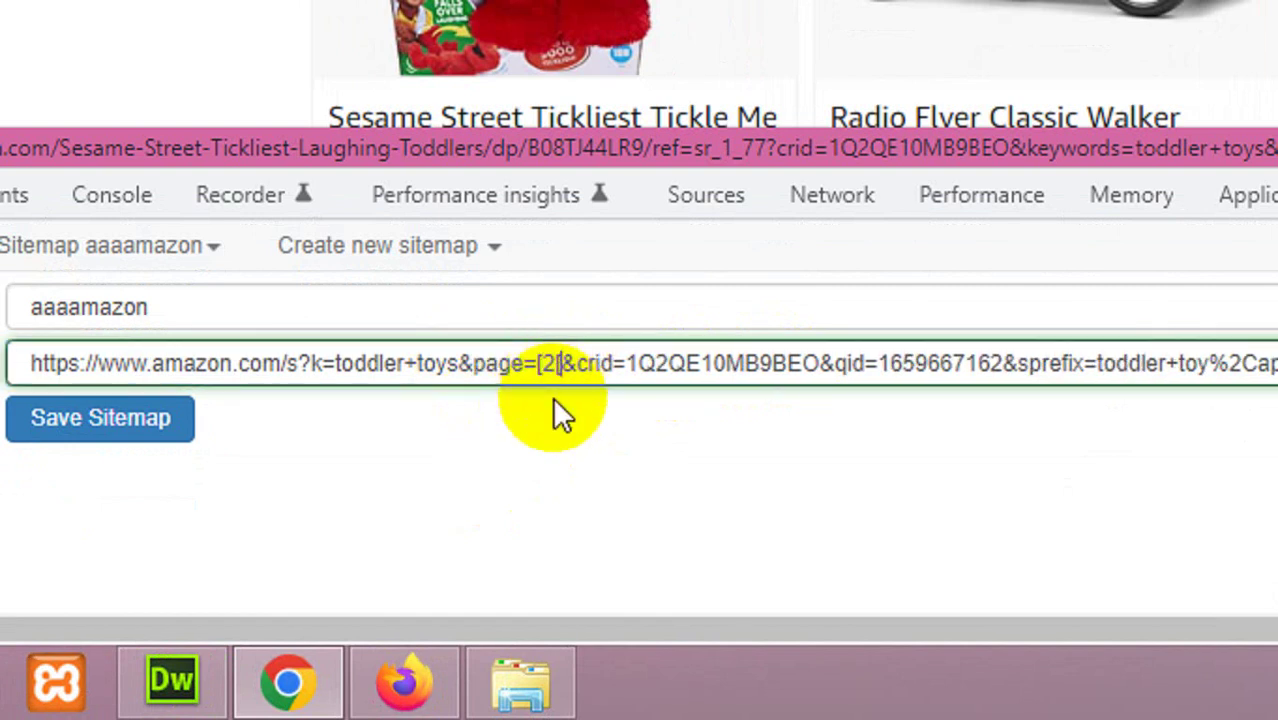
text(])
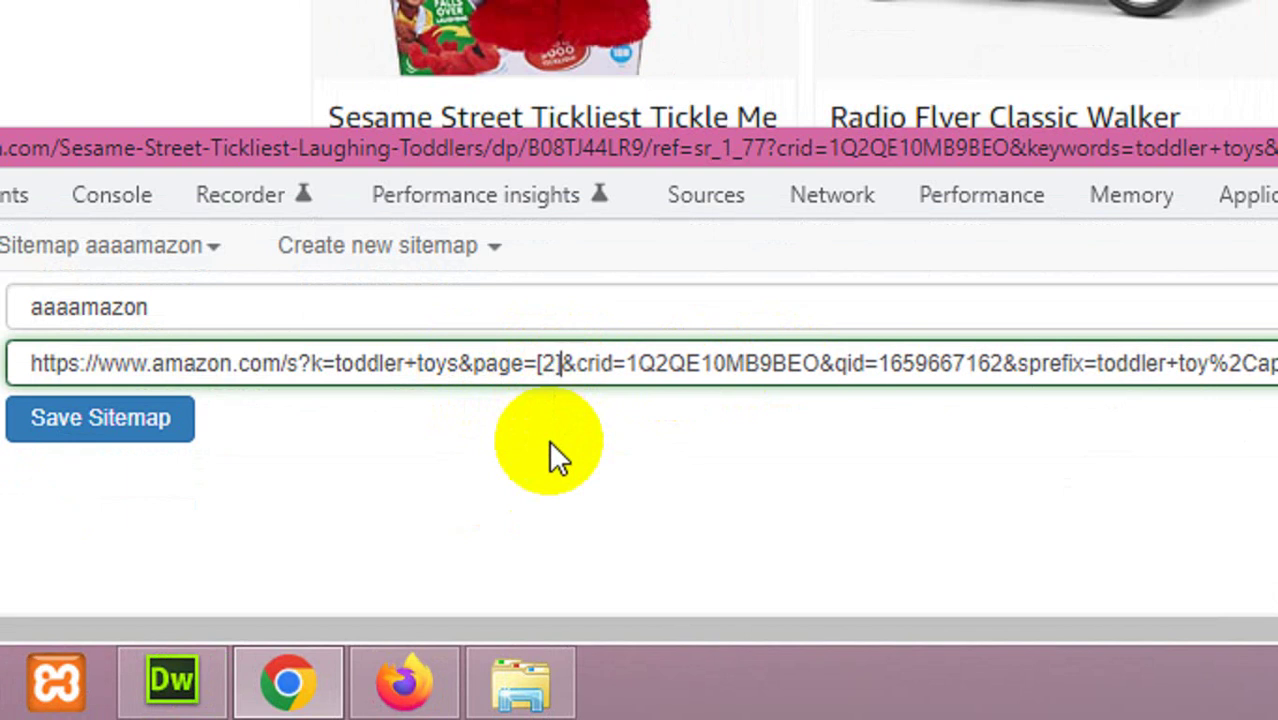
click(540, 365)
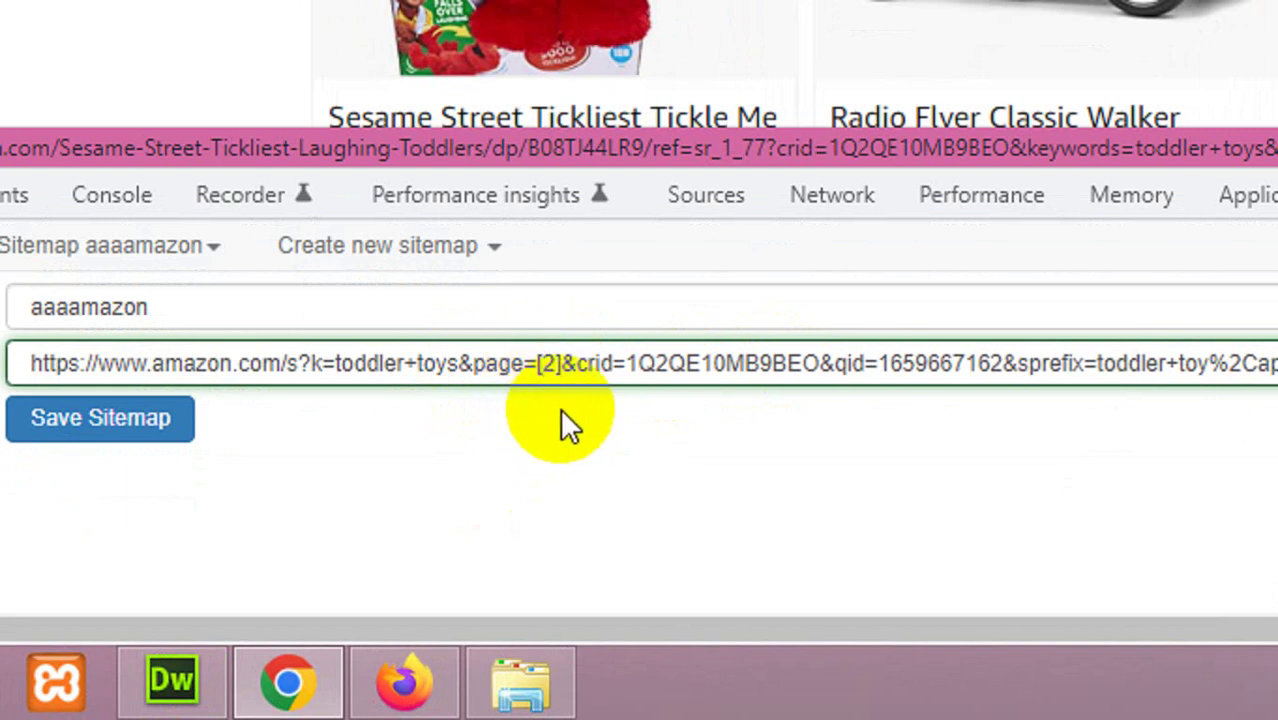
text(1-)
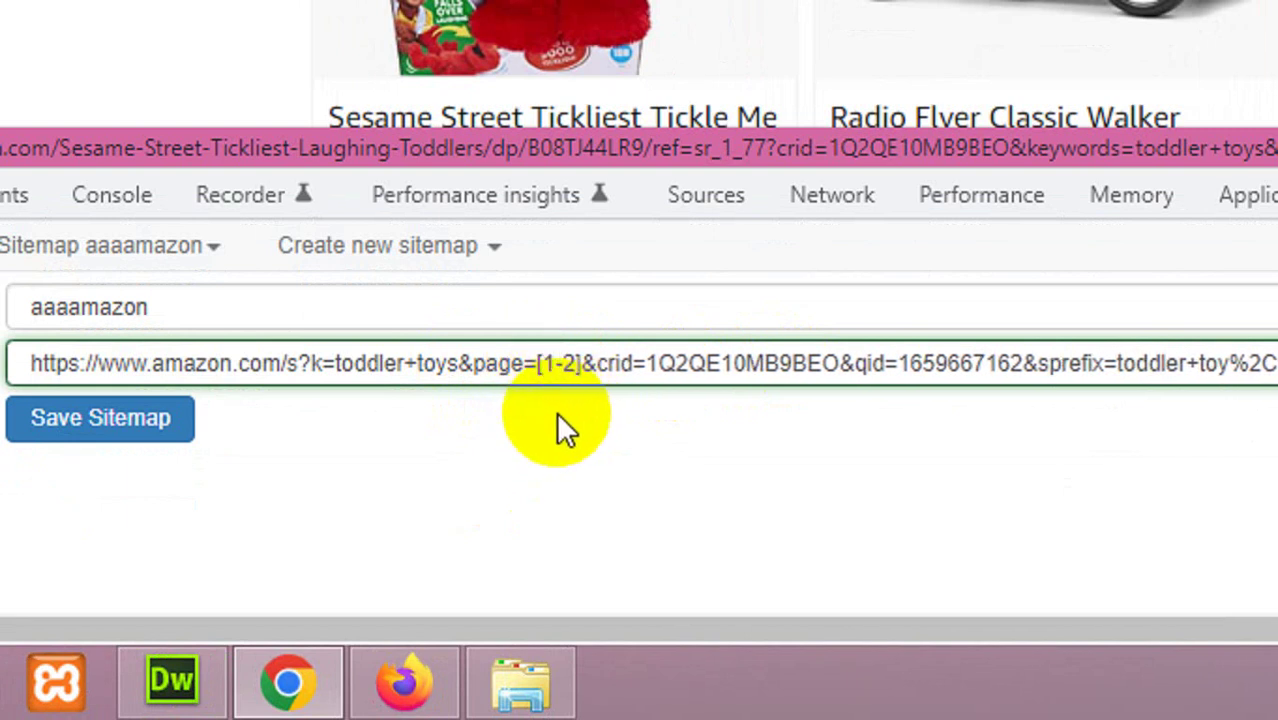
key(Delete)
text(7)
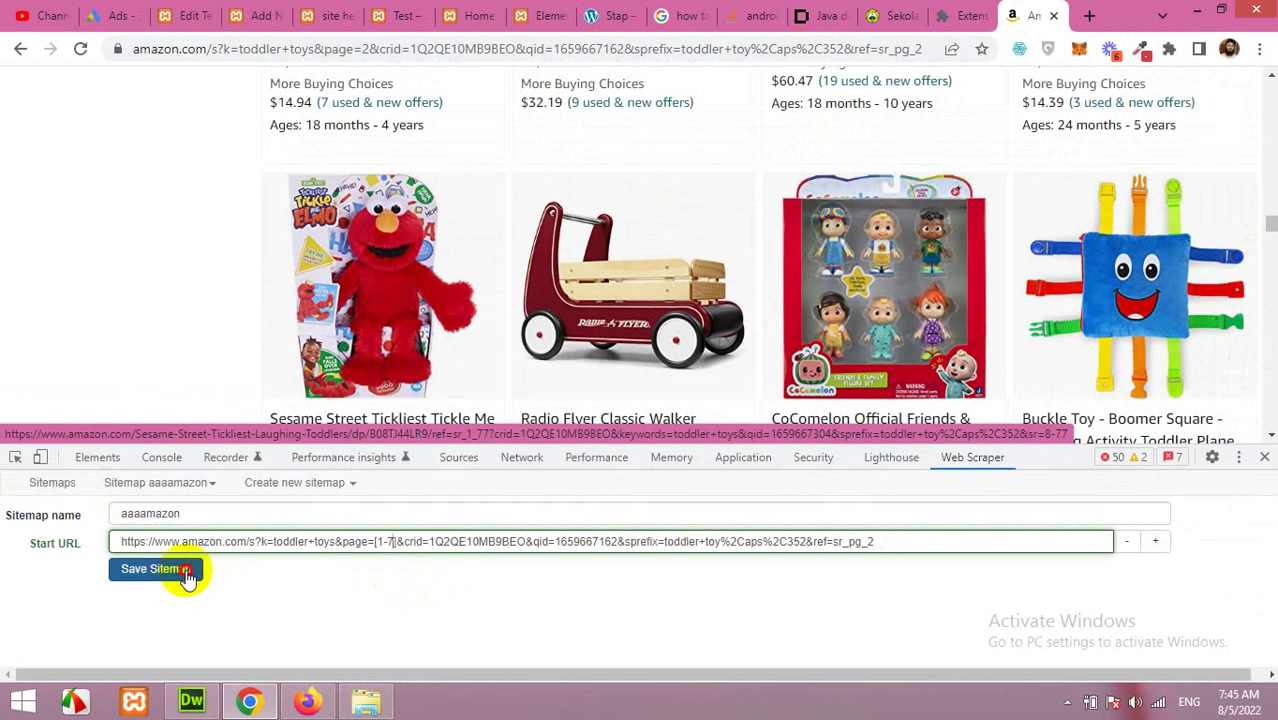
click(180, 569)
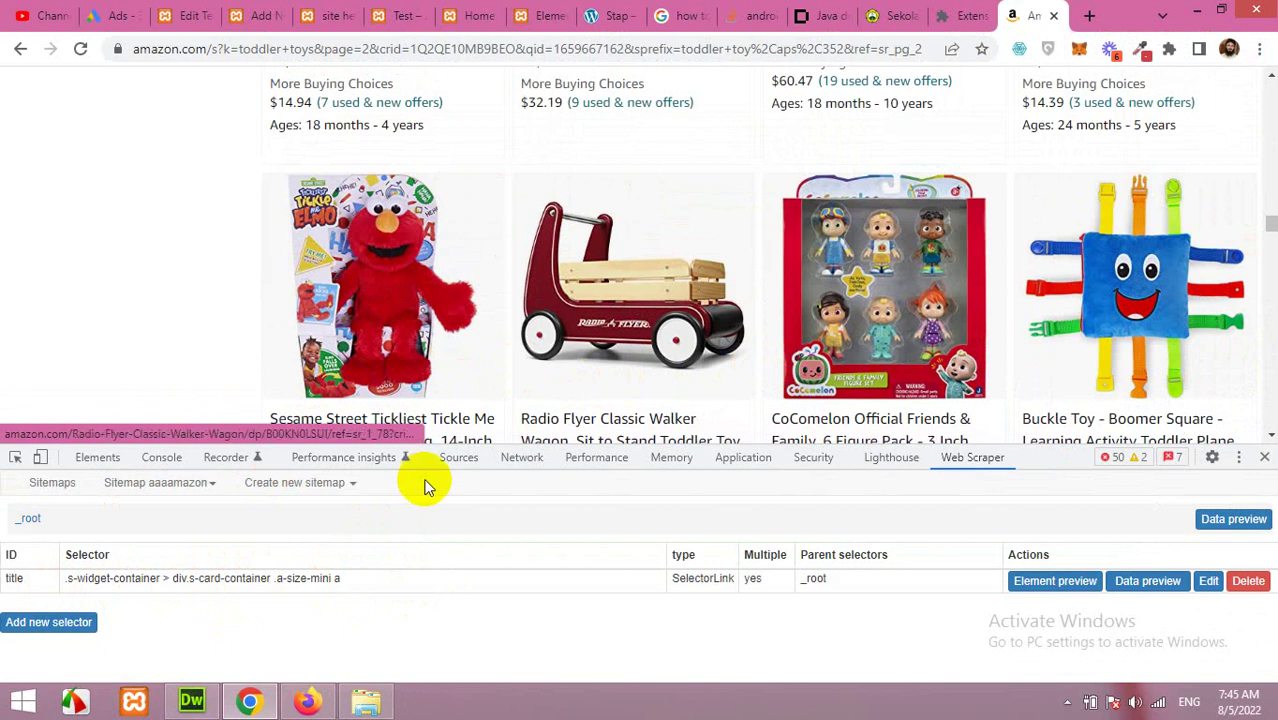
Step: Open the 'title' selector's child level, showing its empty selector list
click(92, 590)
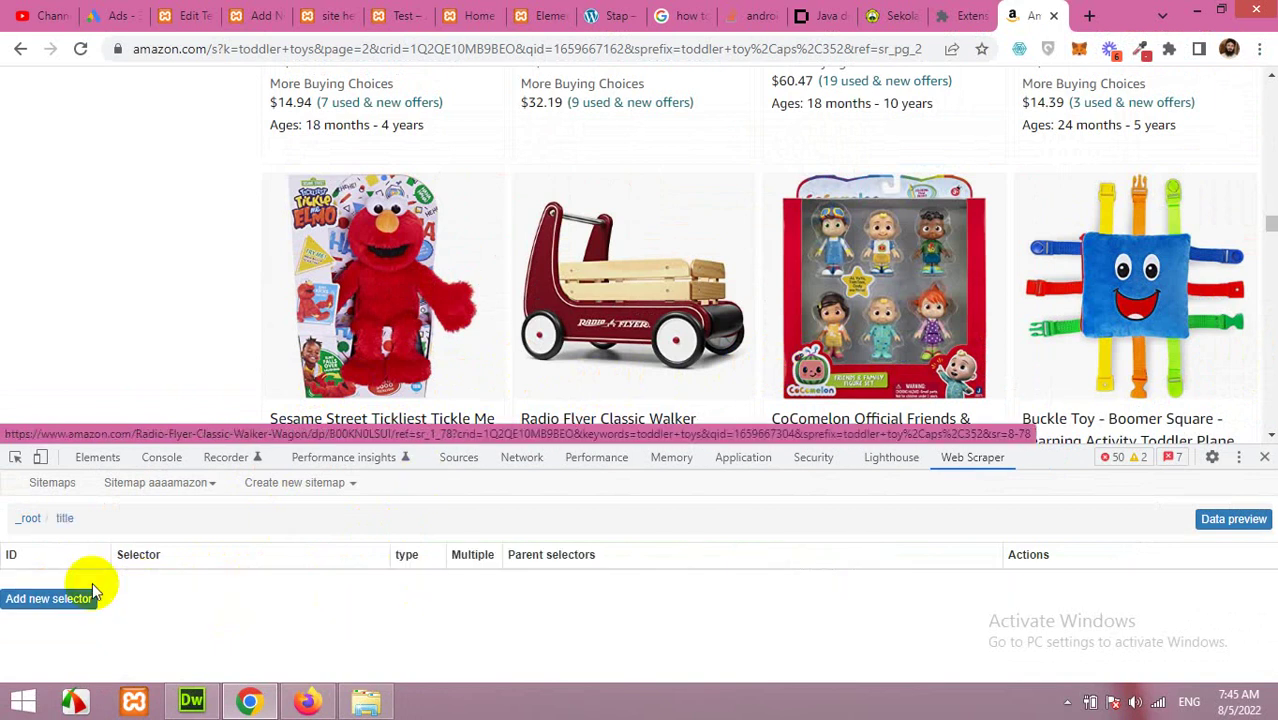
scroll(560, 200, down, 2)
click(613, 141)
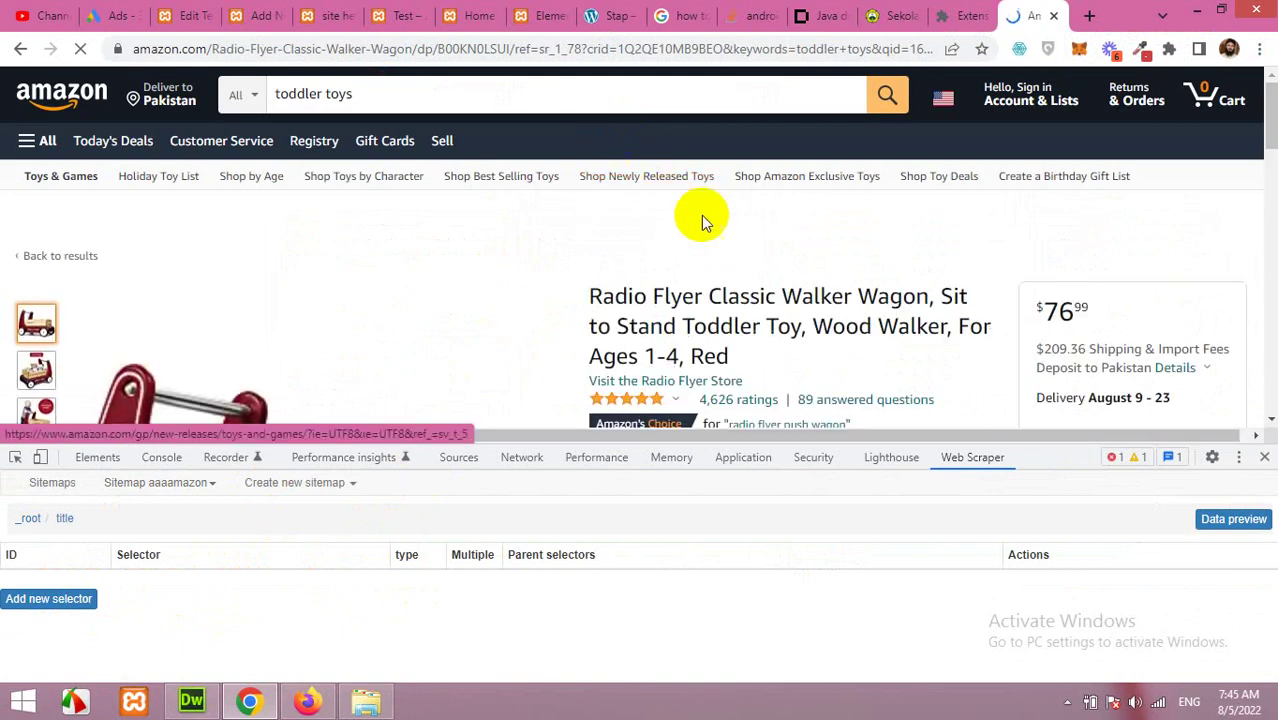
Step: Add and save a 'name' text selector on the product title (span.product-title-word-break)
scroll(775, 300, down, 2)
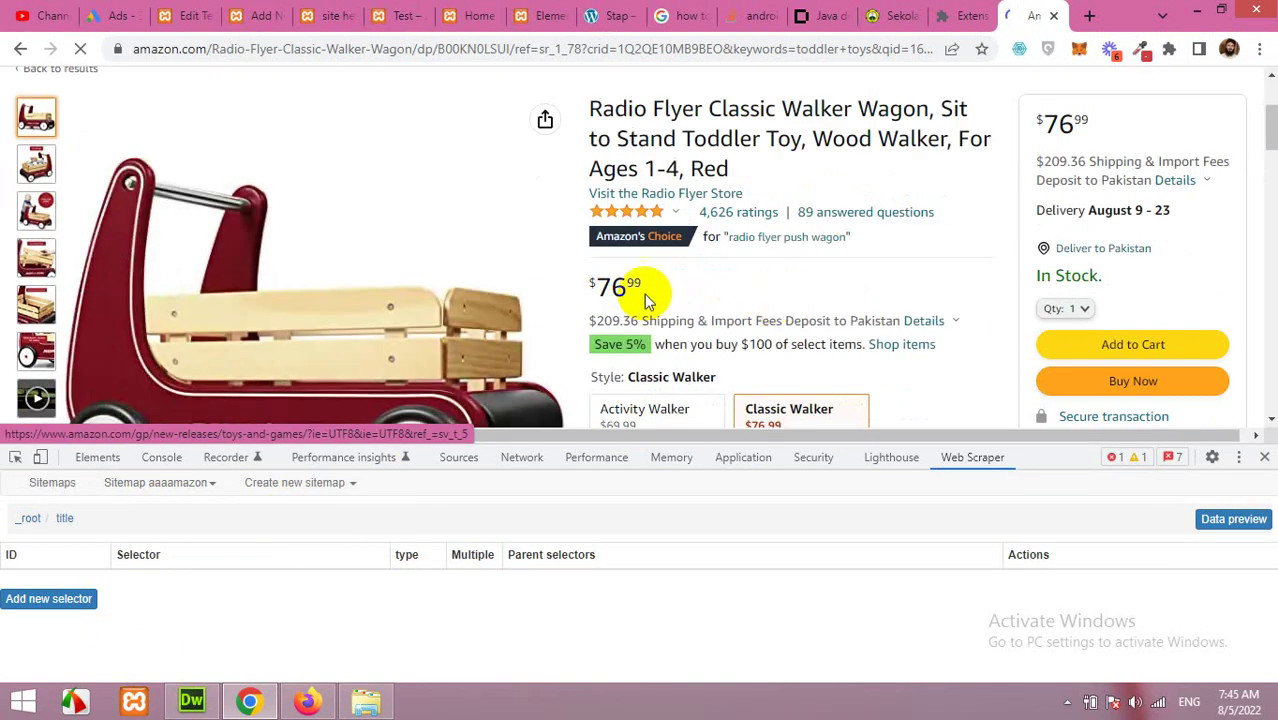
click(47, 600)
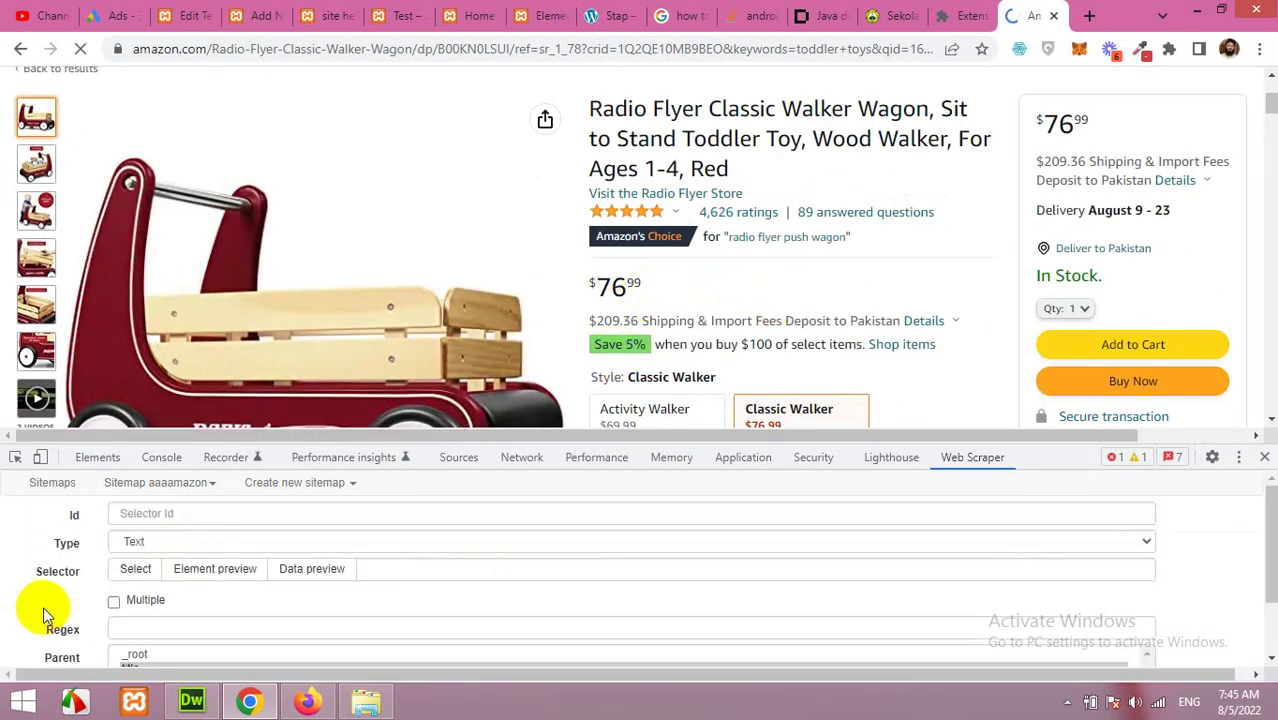
click(208, 513)
text(name)
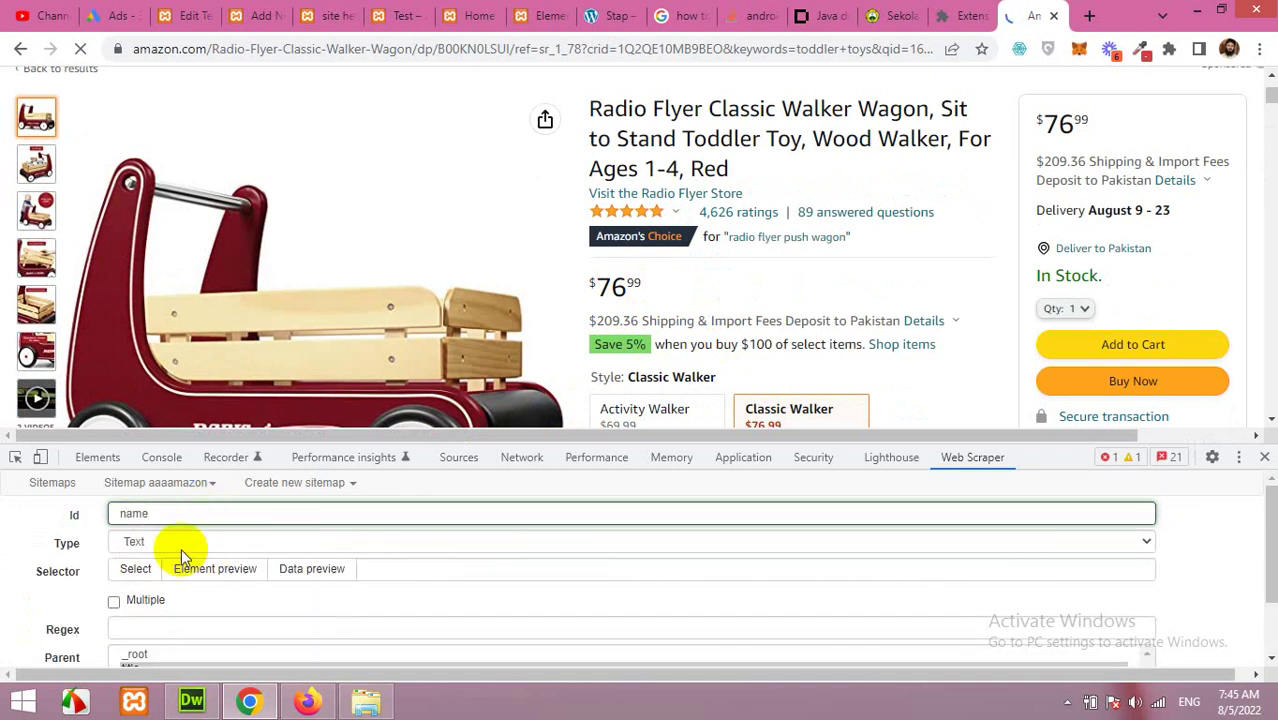
click(137, 574)
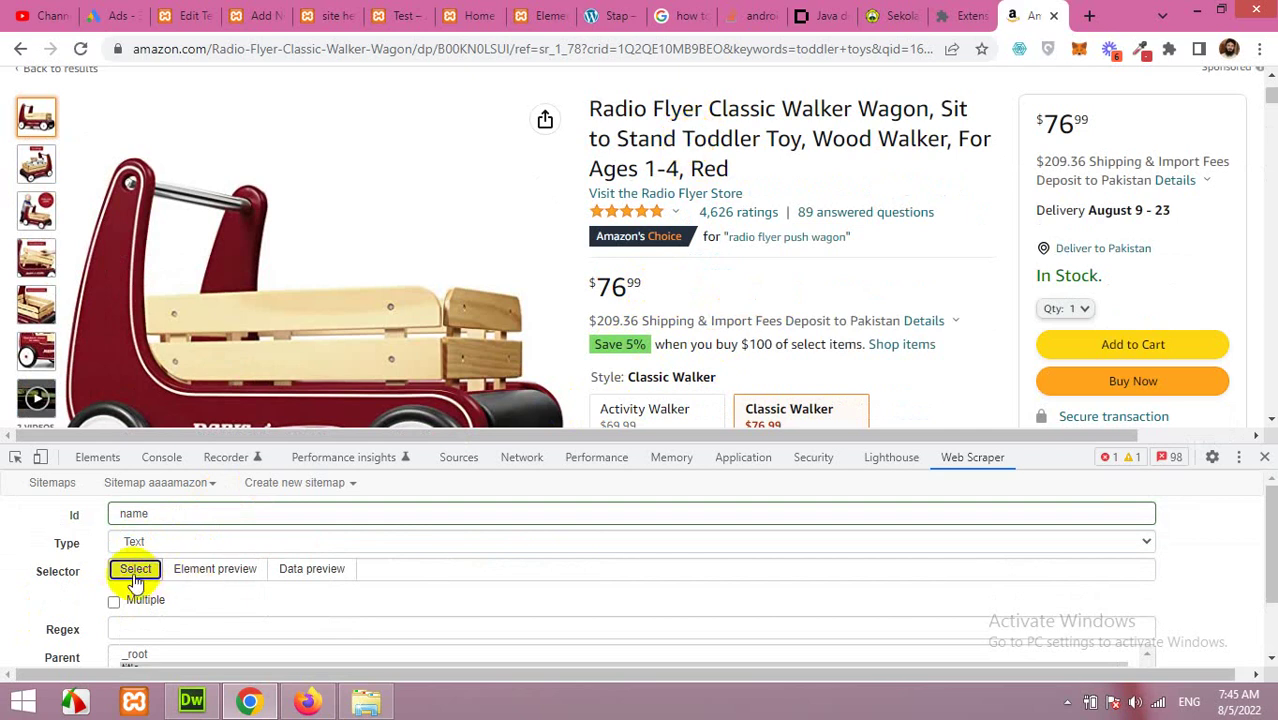
click(808, 224)
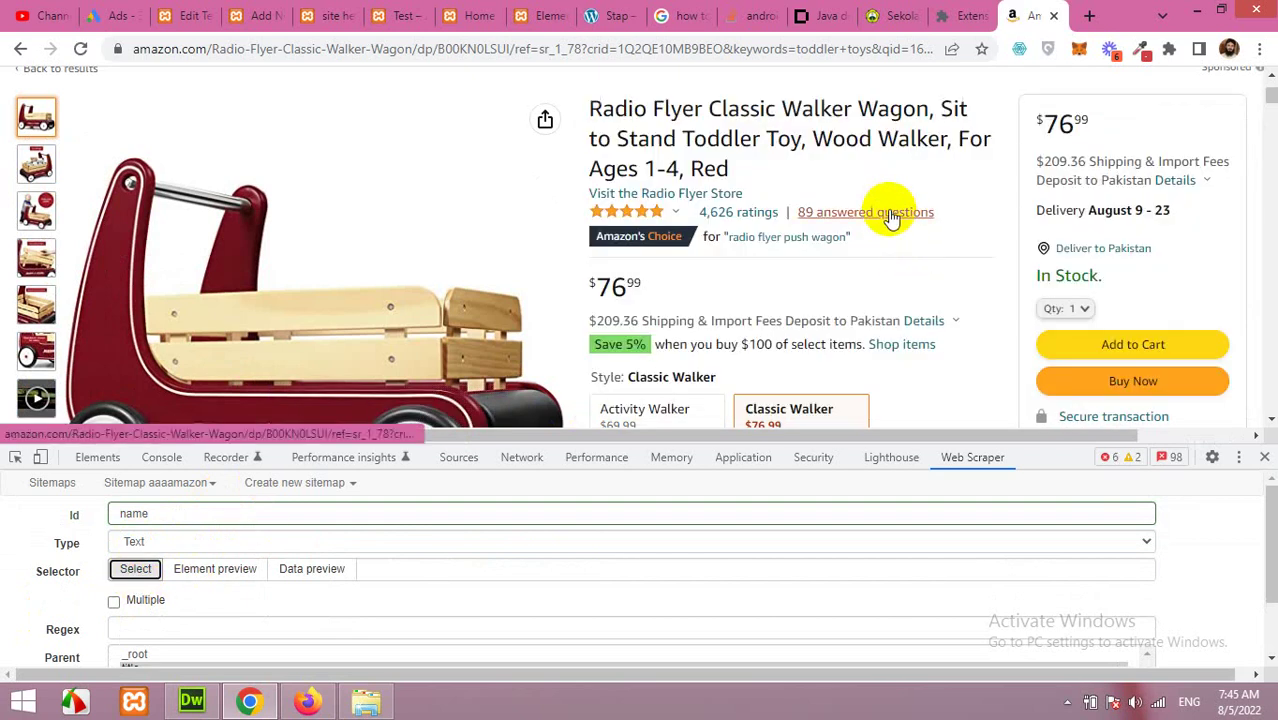
click(137, 571)
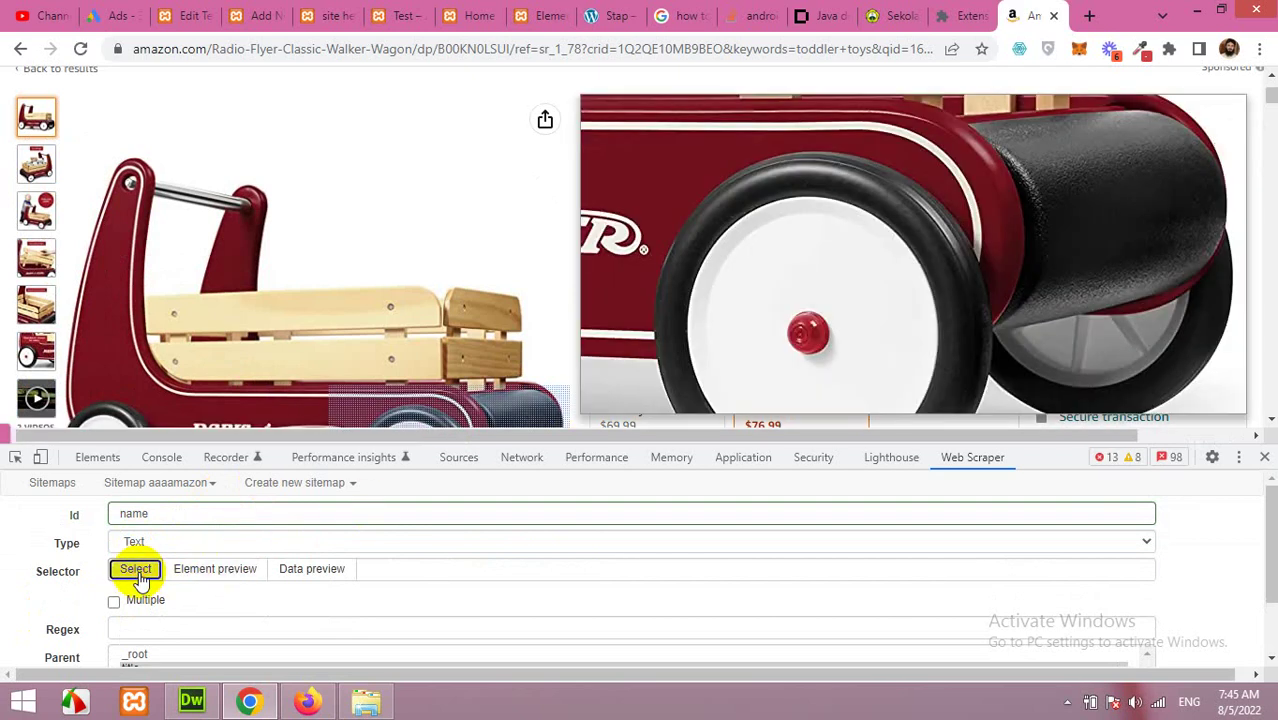
click(808, 338)
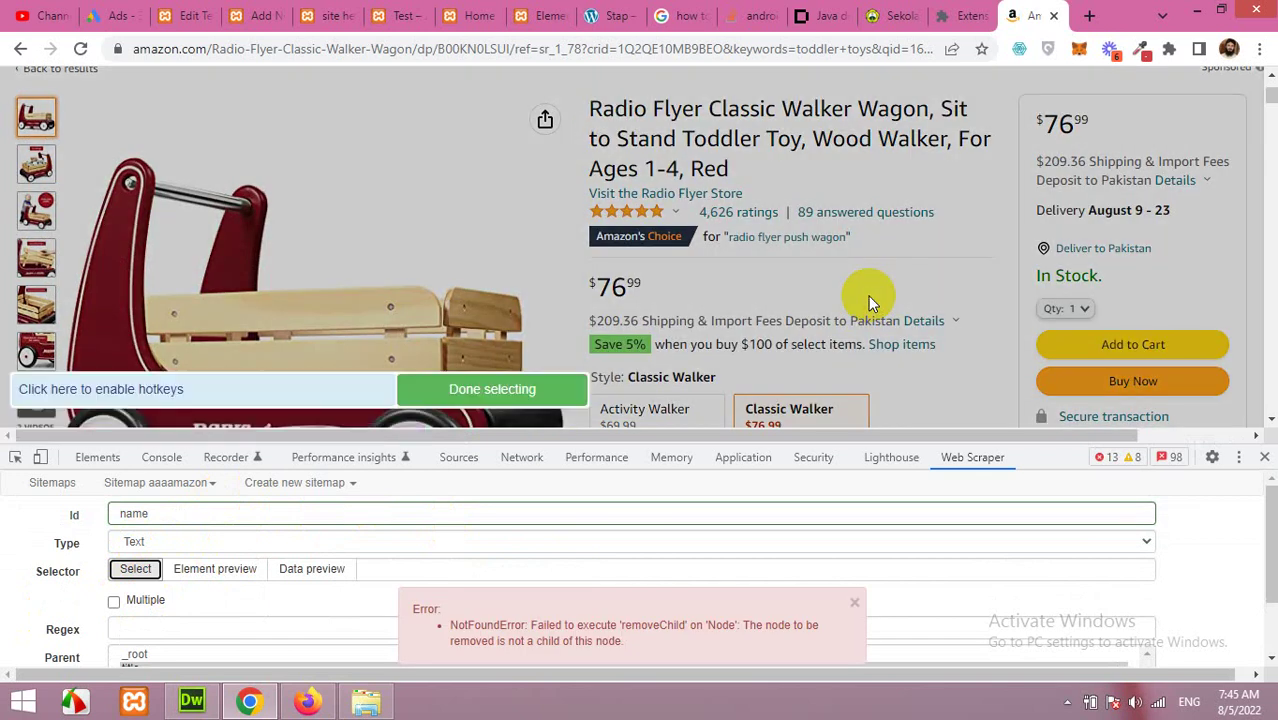
click(735, 116)
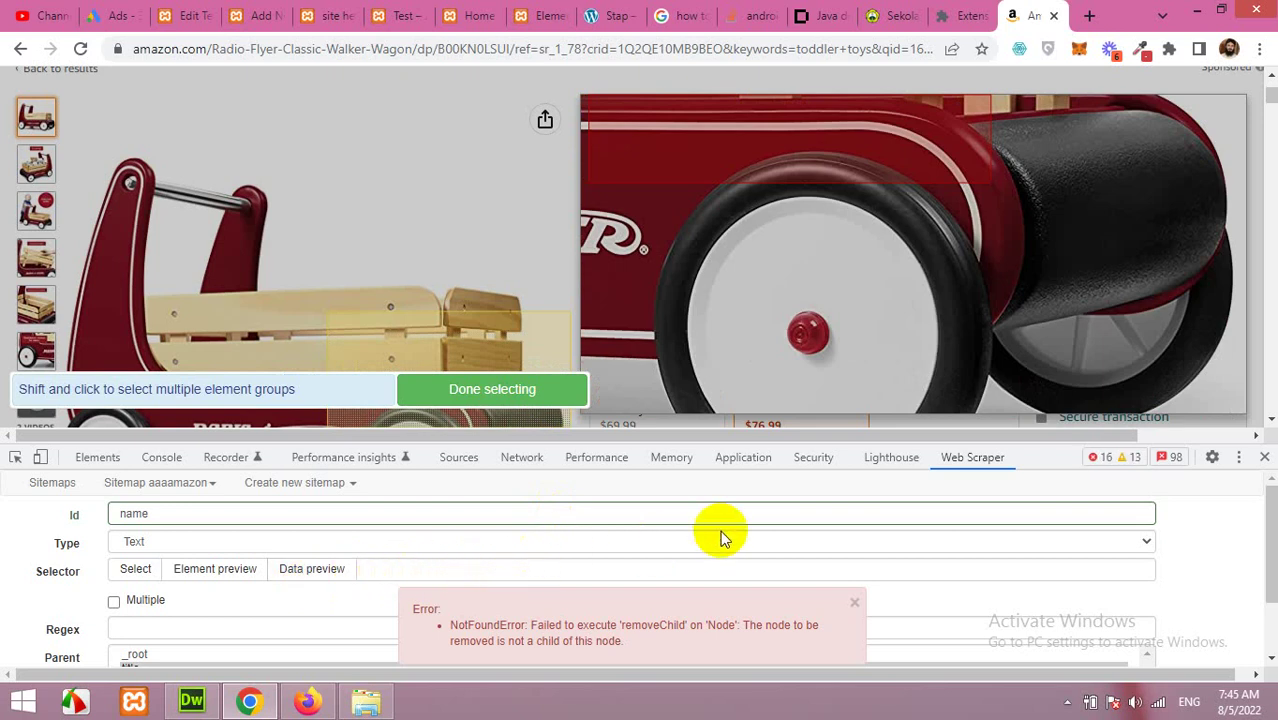
scroll(300, 605, down, 1)
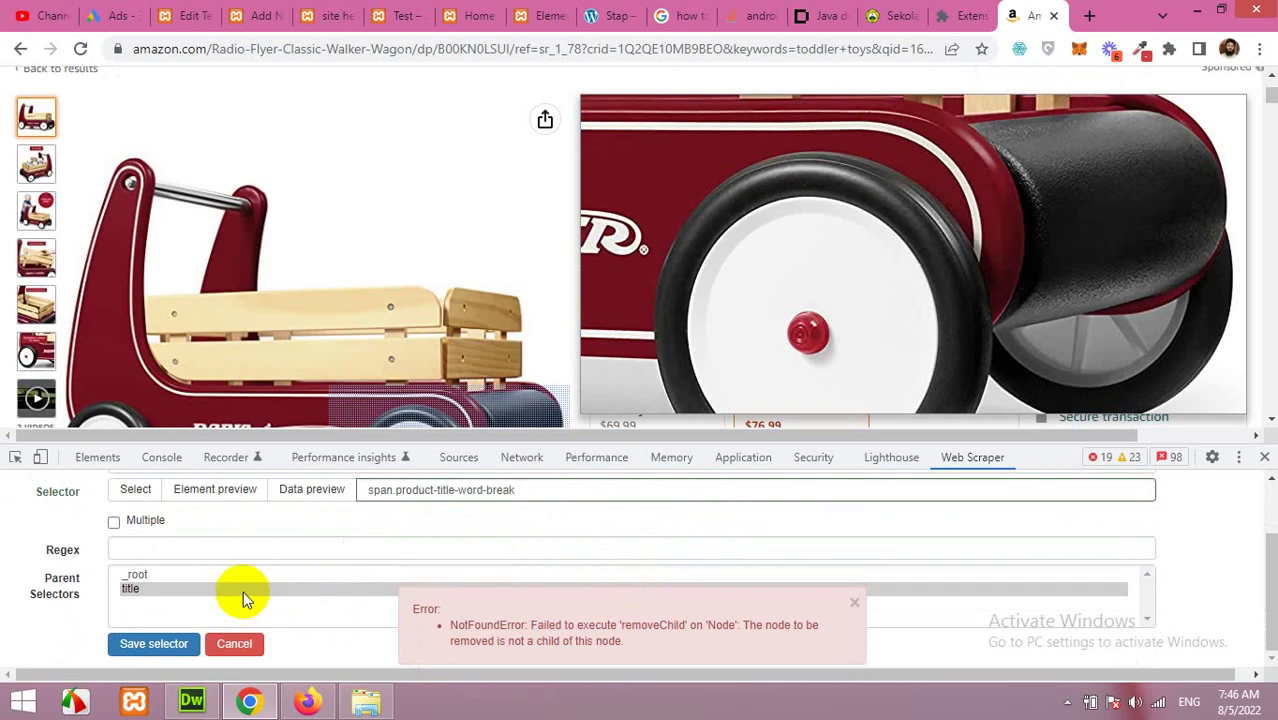
click(124, 646)
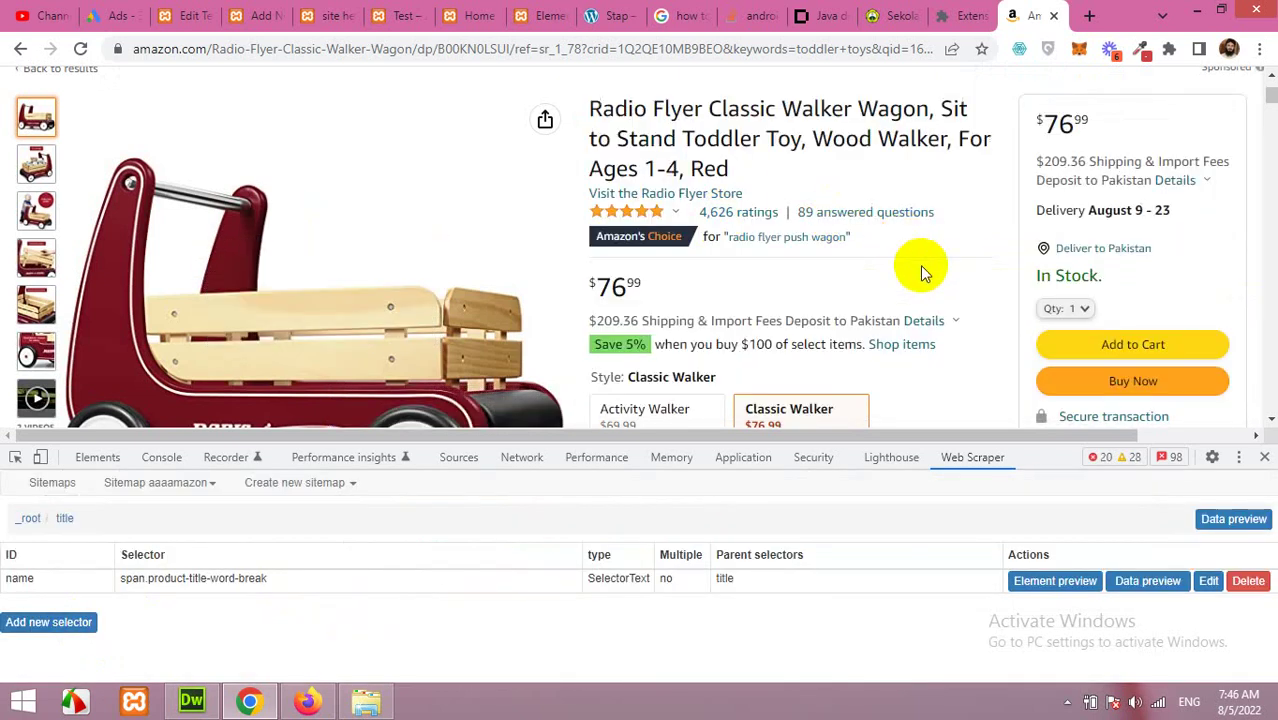
scroll(918, 268, down, 2)
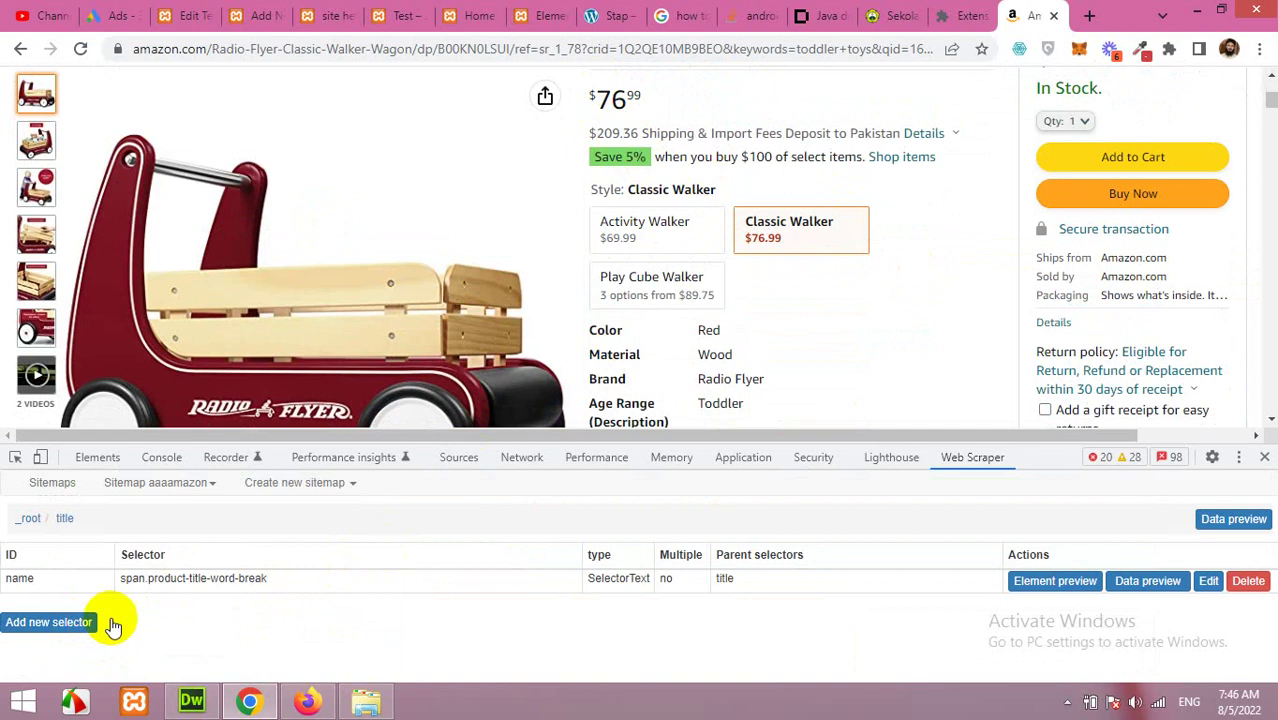
Step: Create a 'price' text selector on the $76 price and preview its extracted value
click(46, 626)
click(230, 513)
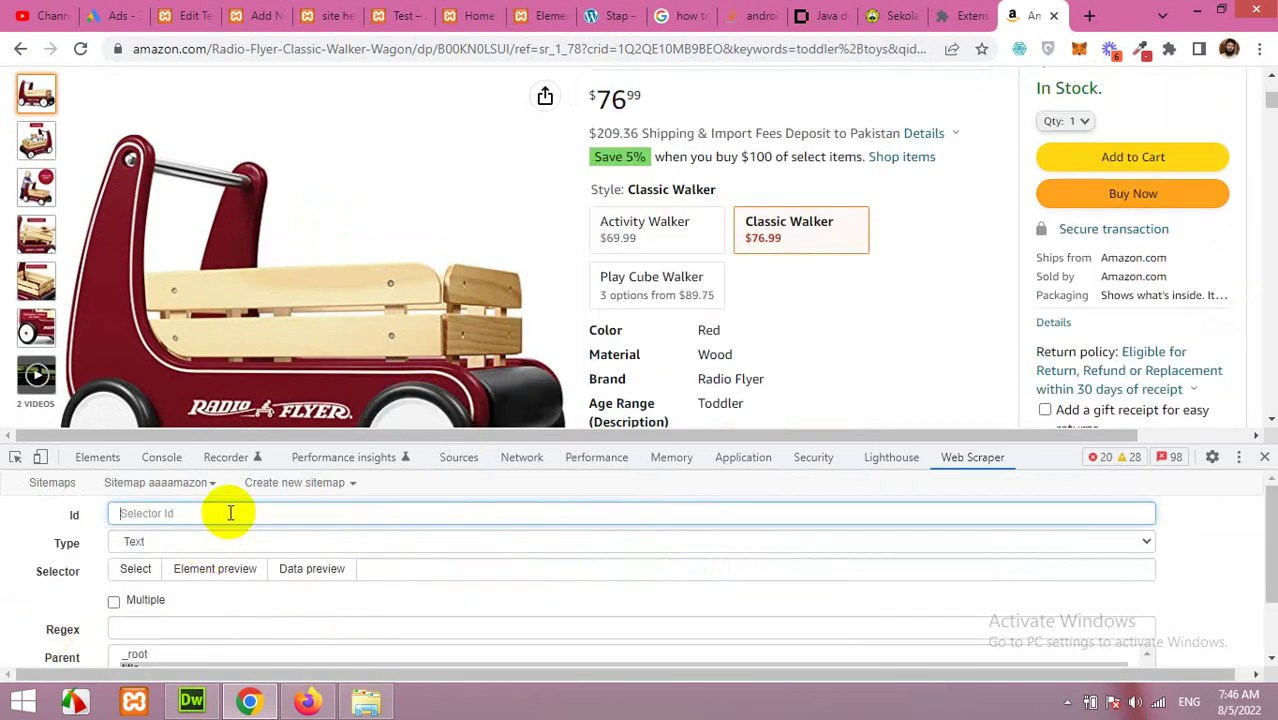
text(price)
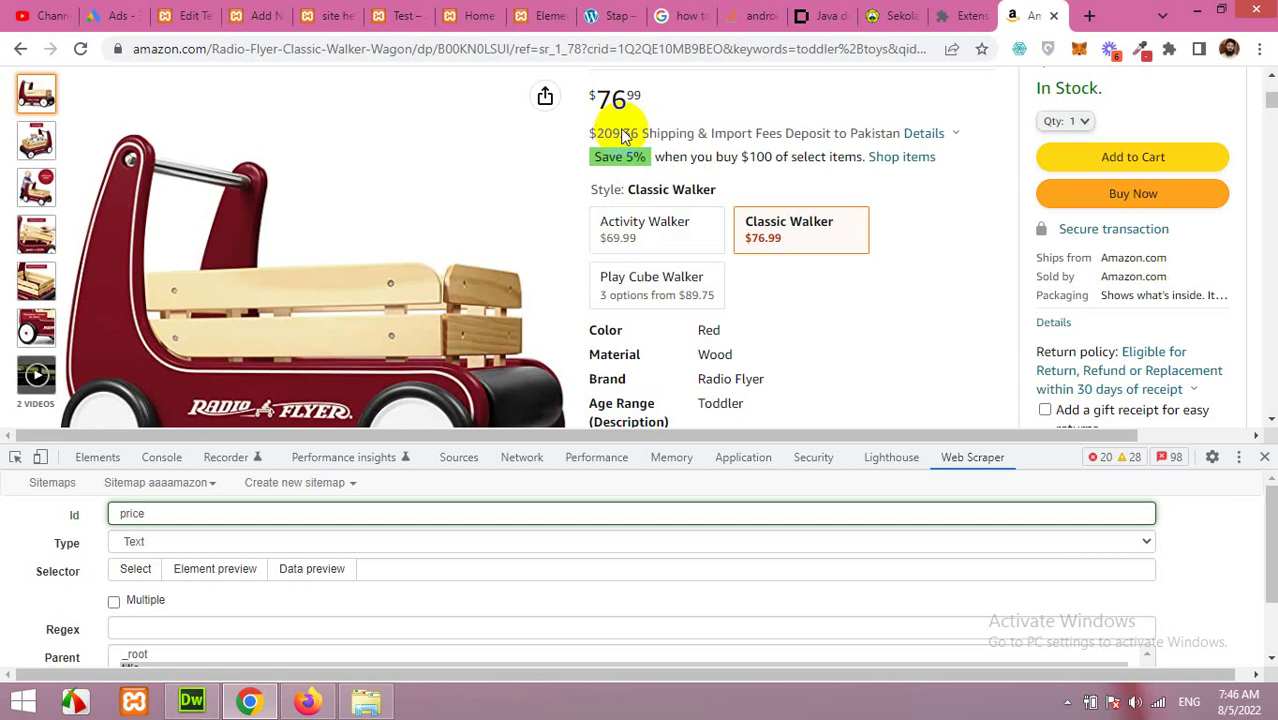
click(136, 569)
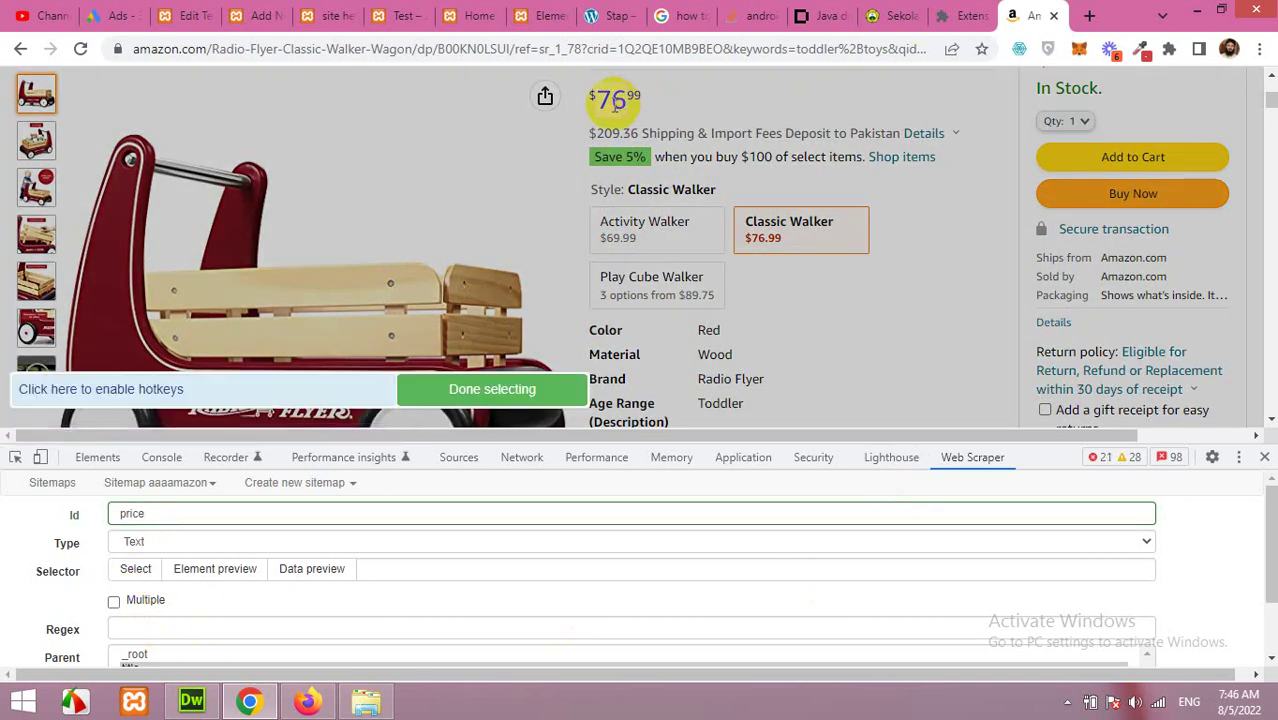
click(613, 102)
click(644, 101)
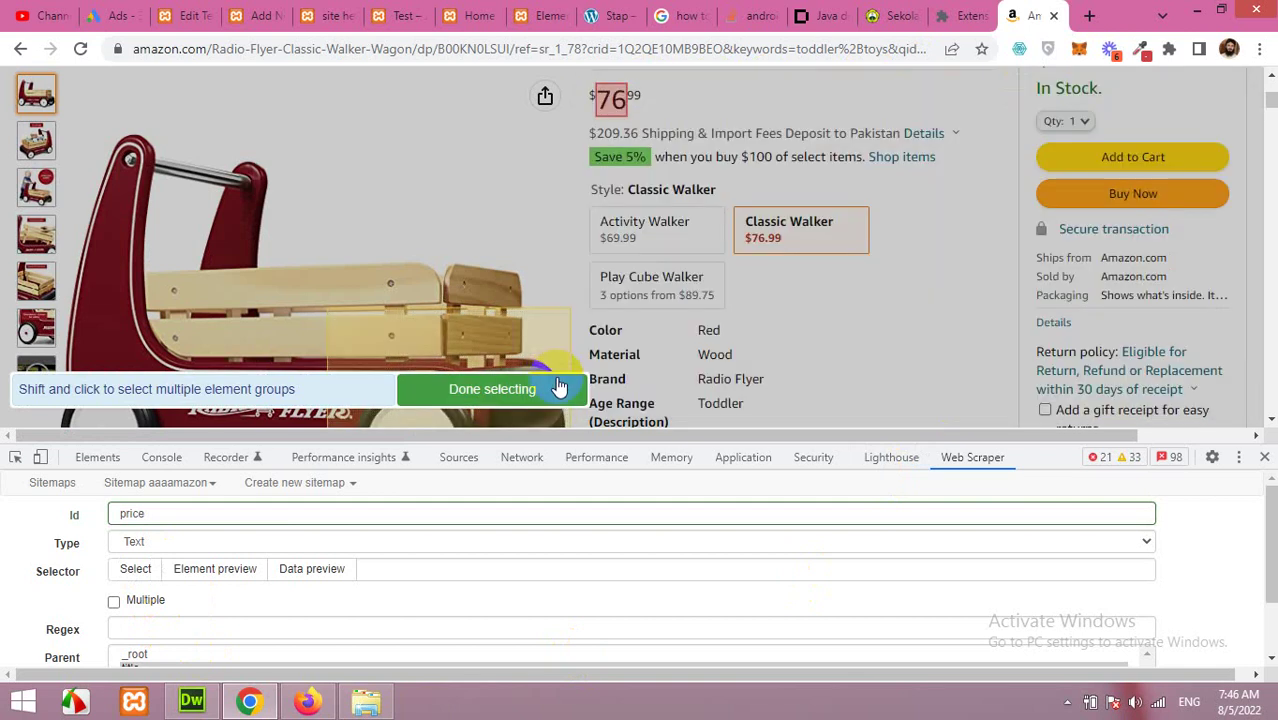
click(557, 382)
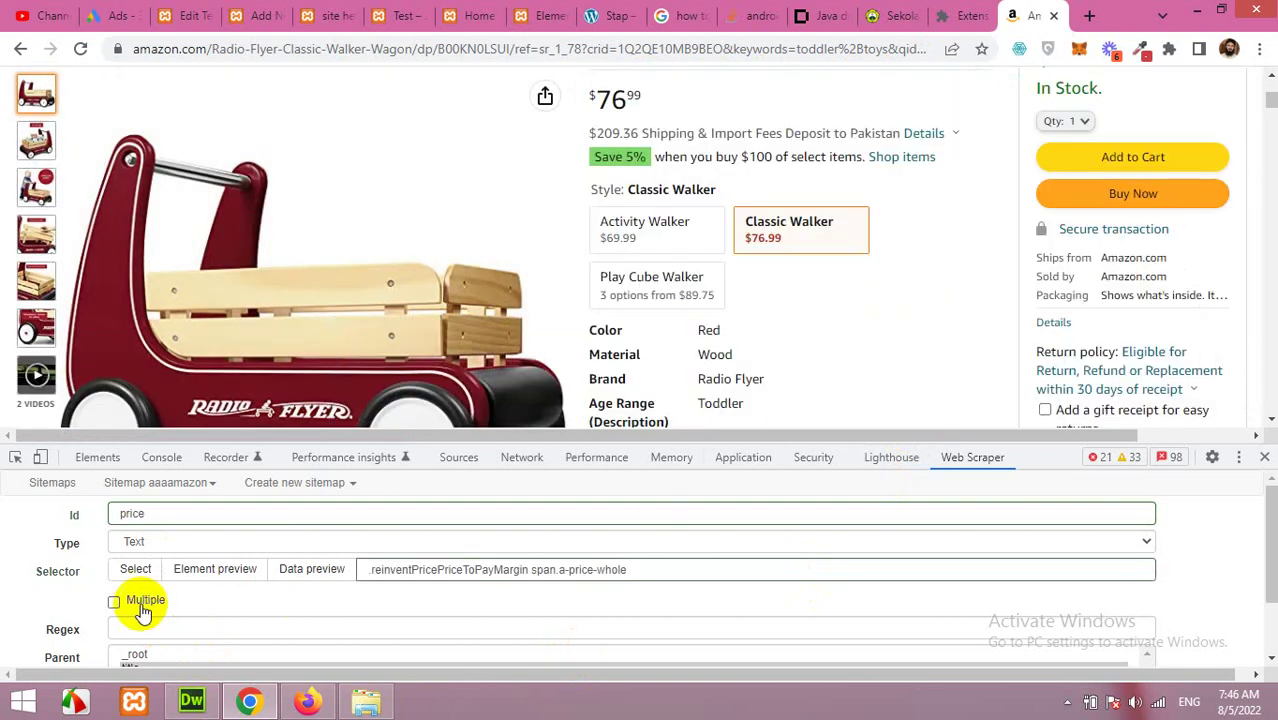
click(136, 569)
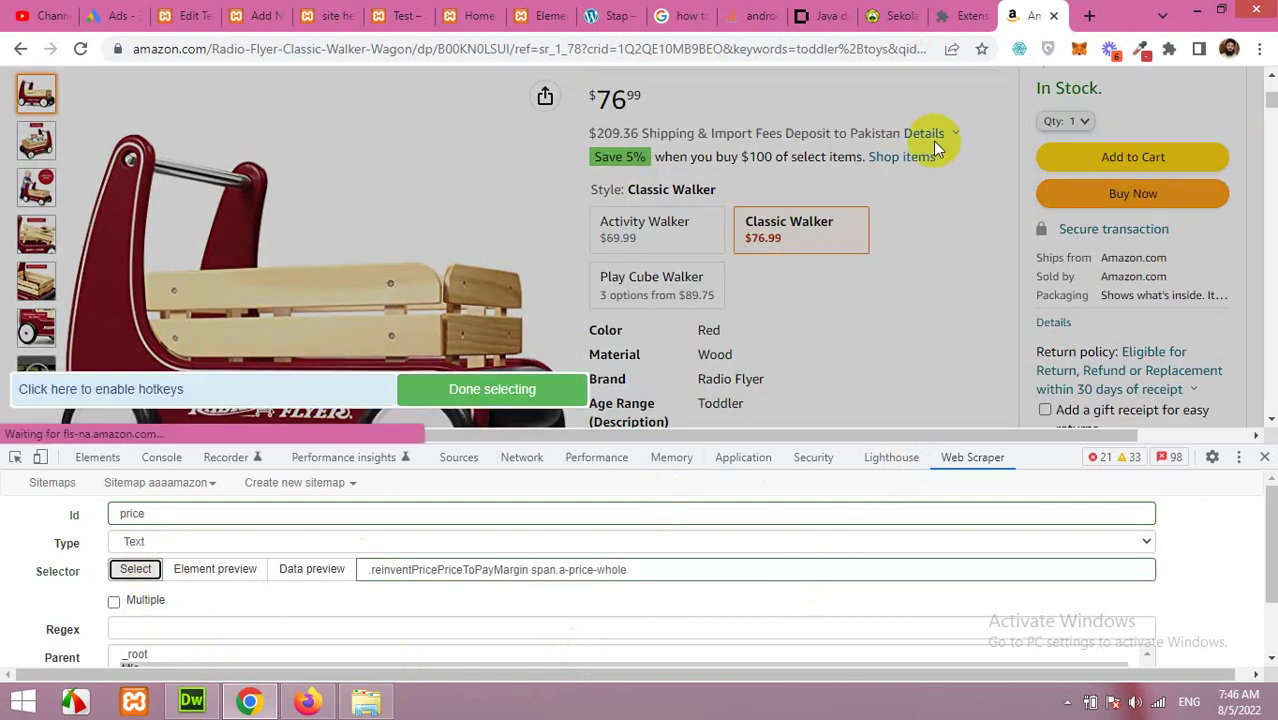
click(641, 99)
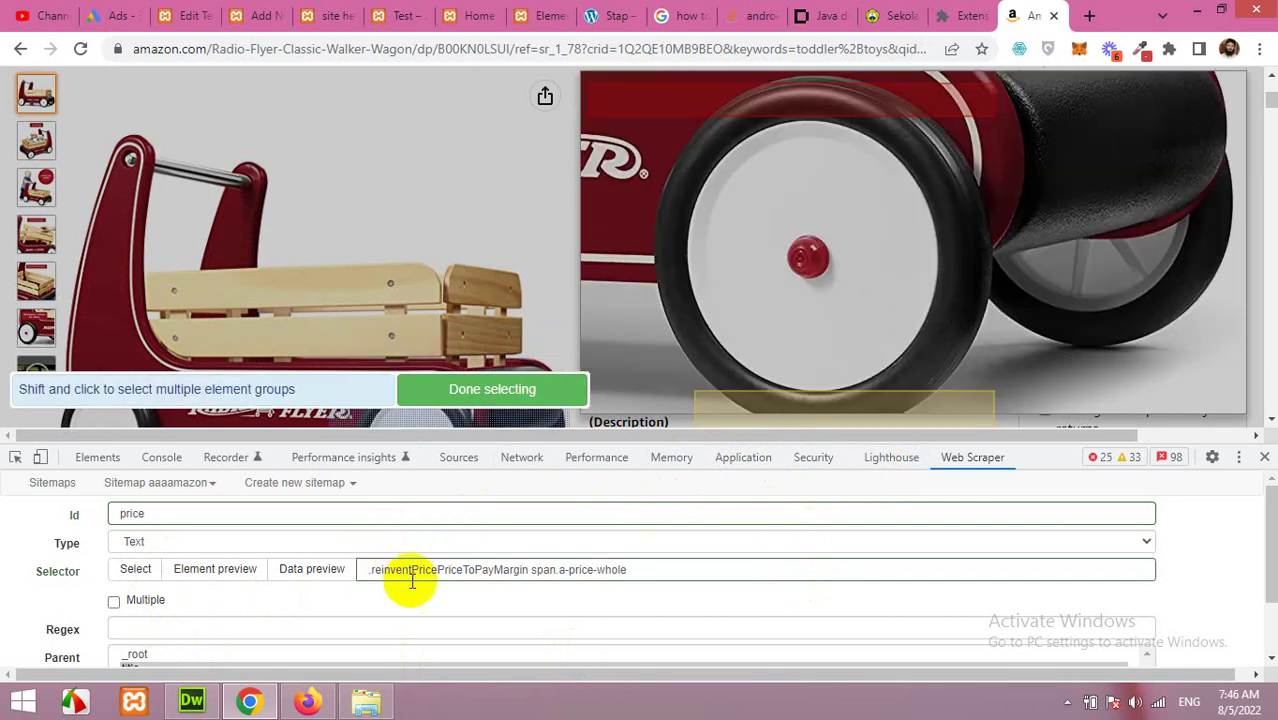
click(327, 569)
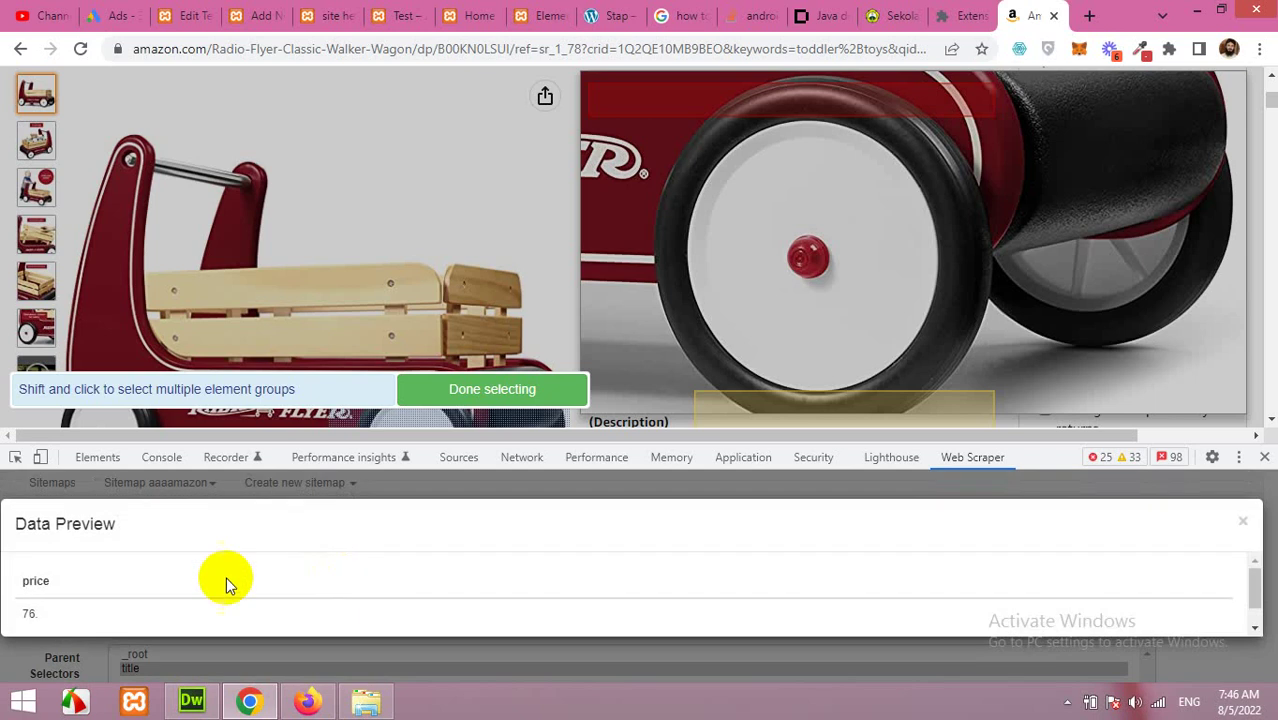
click(1240, 522)
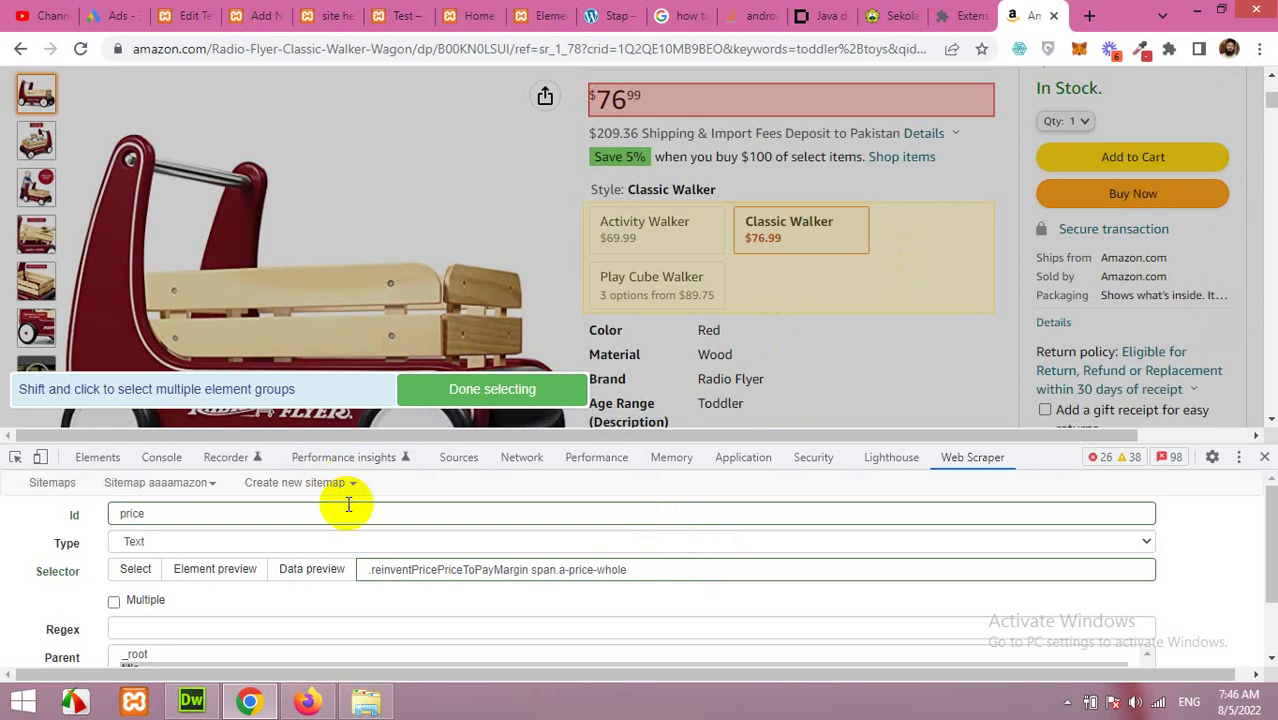
Step: Re-pick the whole price box for the price selector and save it
click(140, 569)
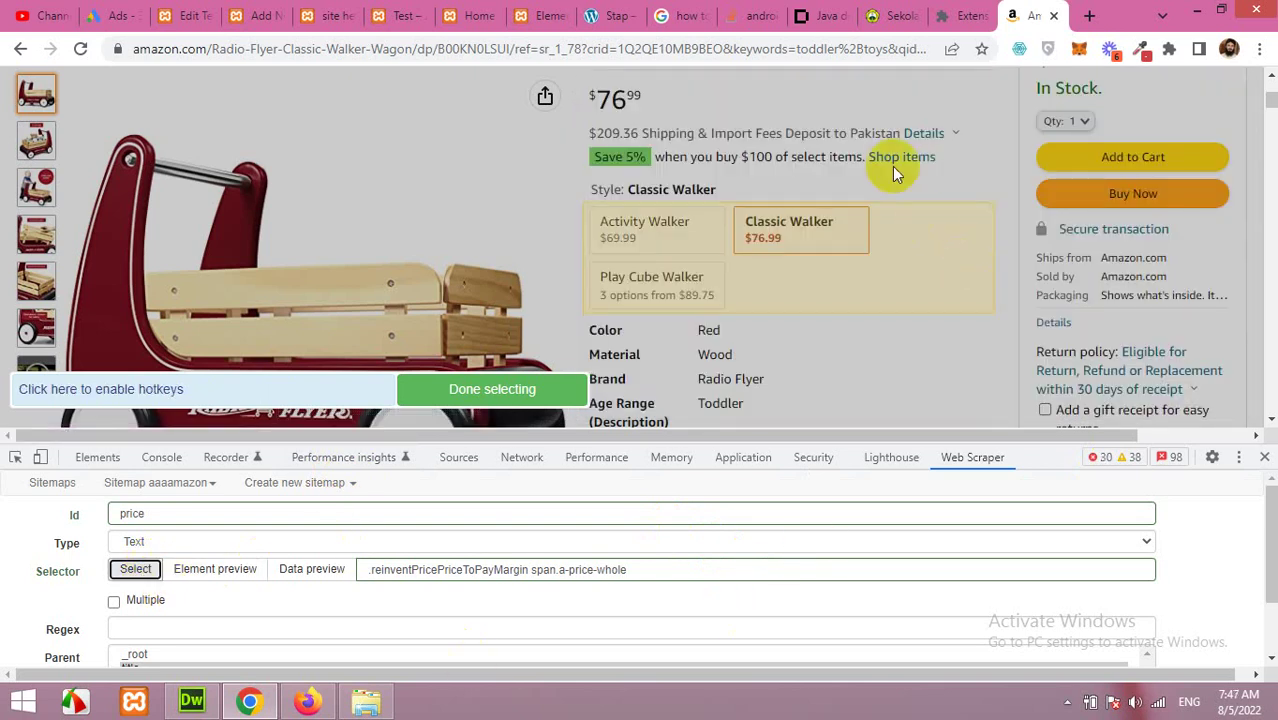
click(680, 103)
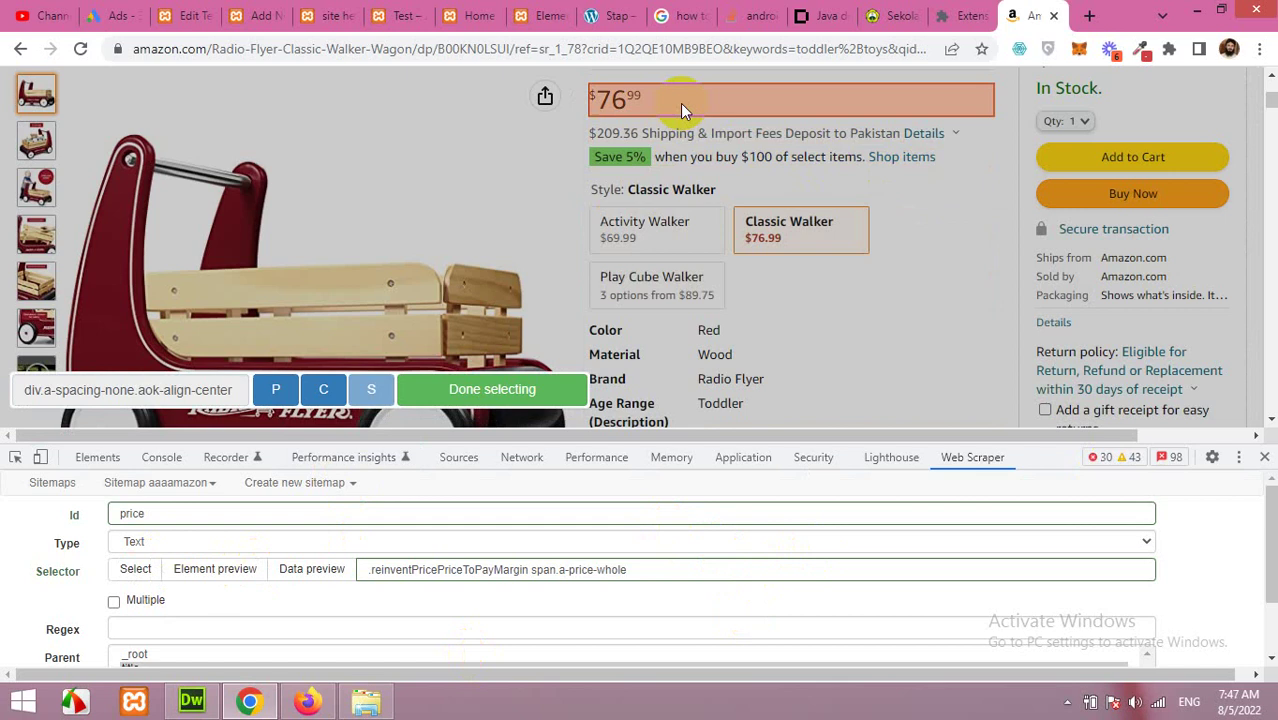
click(548, 388)
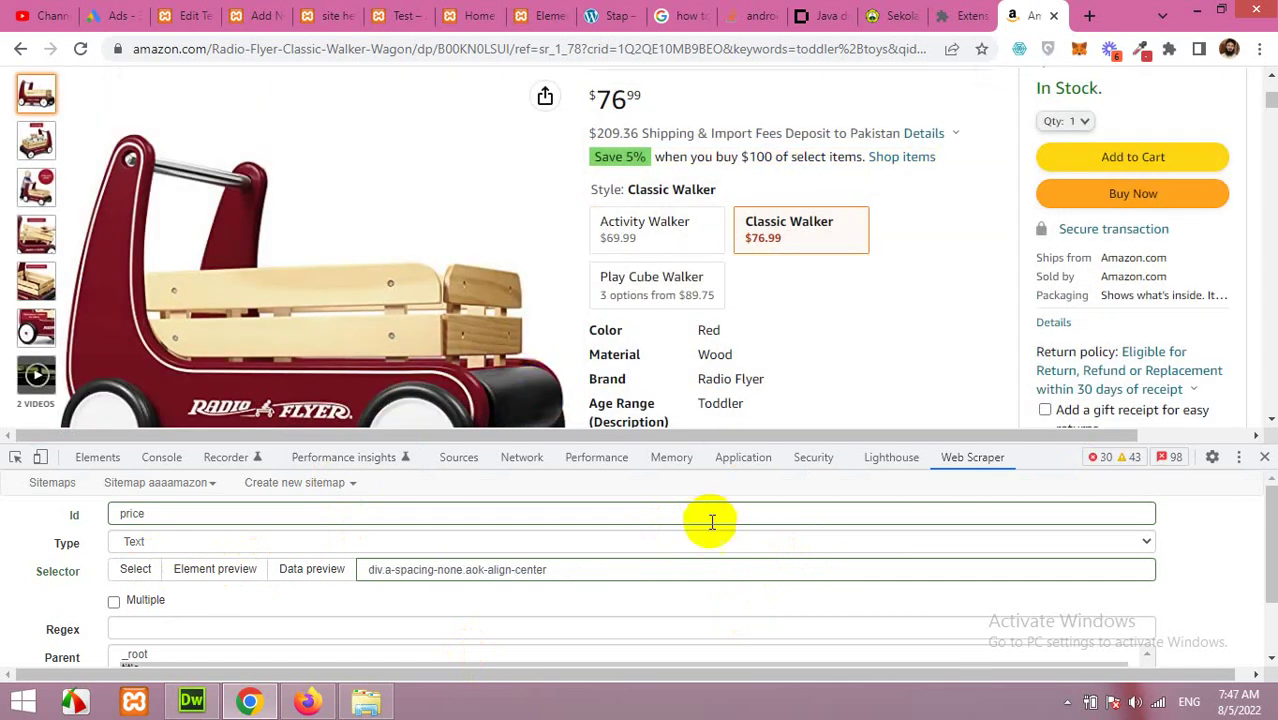
scroll(814, 358, down, 2)
scroll(814, 358, up, 1)
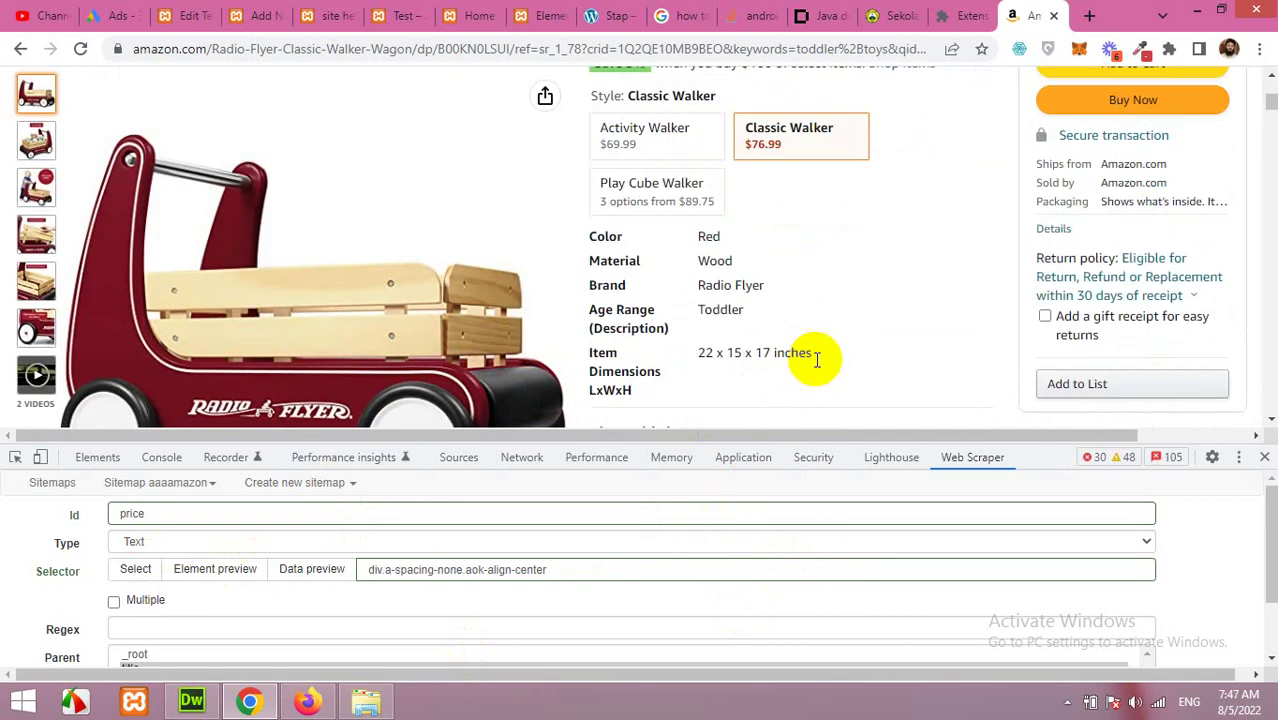
scroll(814, 358, down, 2)
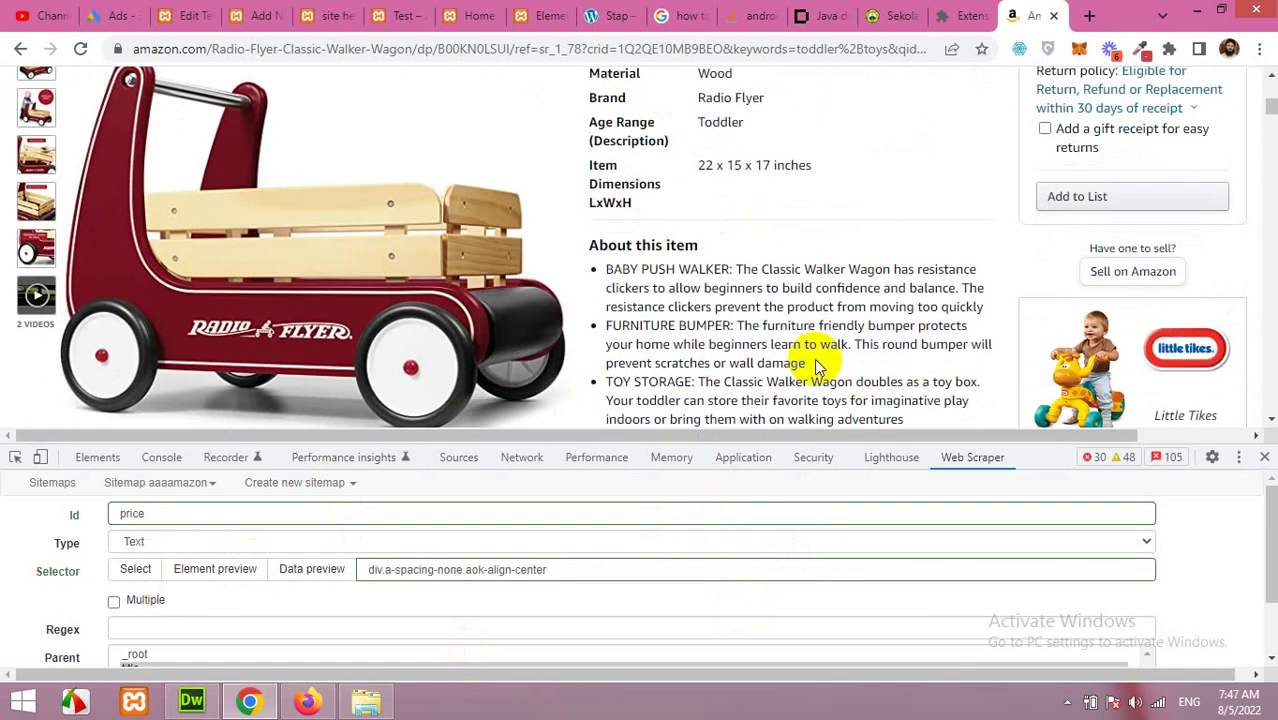
scroll(670, 185, up, 1)
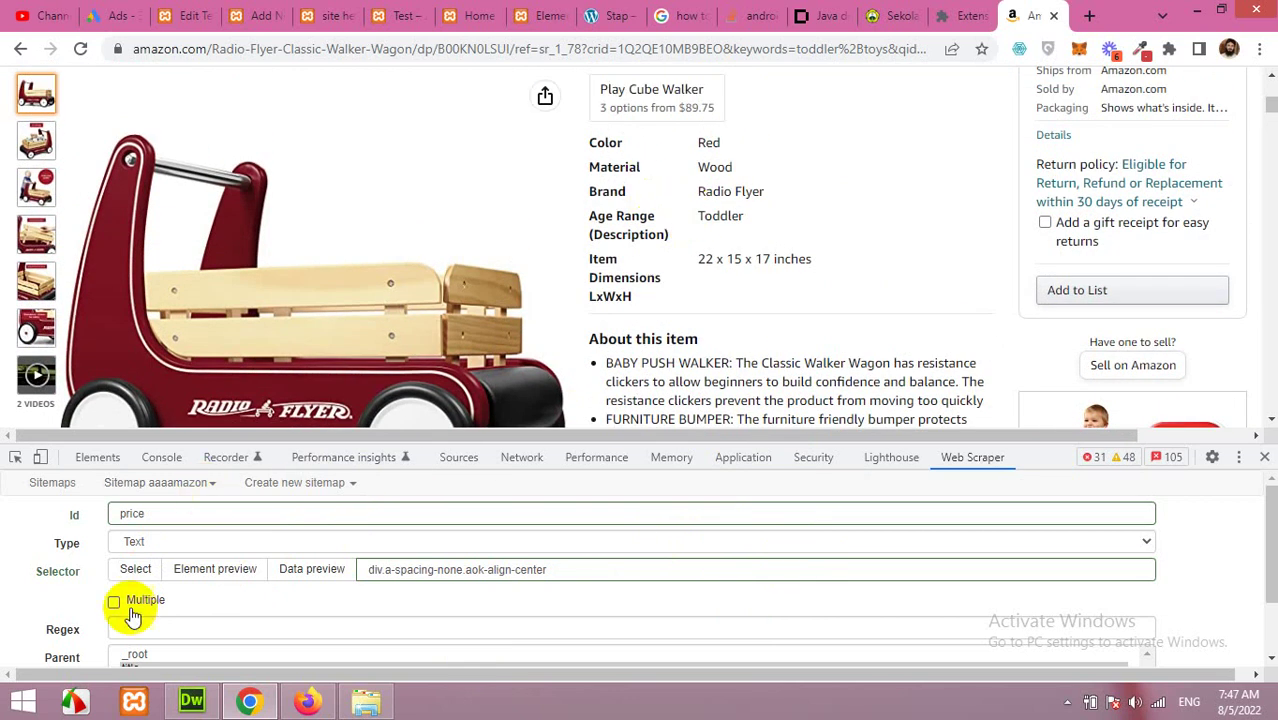
scroll(135, 635, down, 1)
click(140, 648)
Step: Start a new 'features' selector with its type set to HTML
click(16, 645)
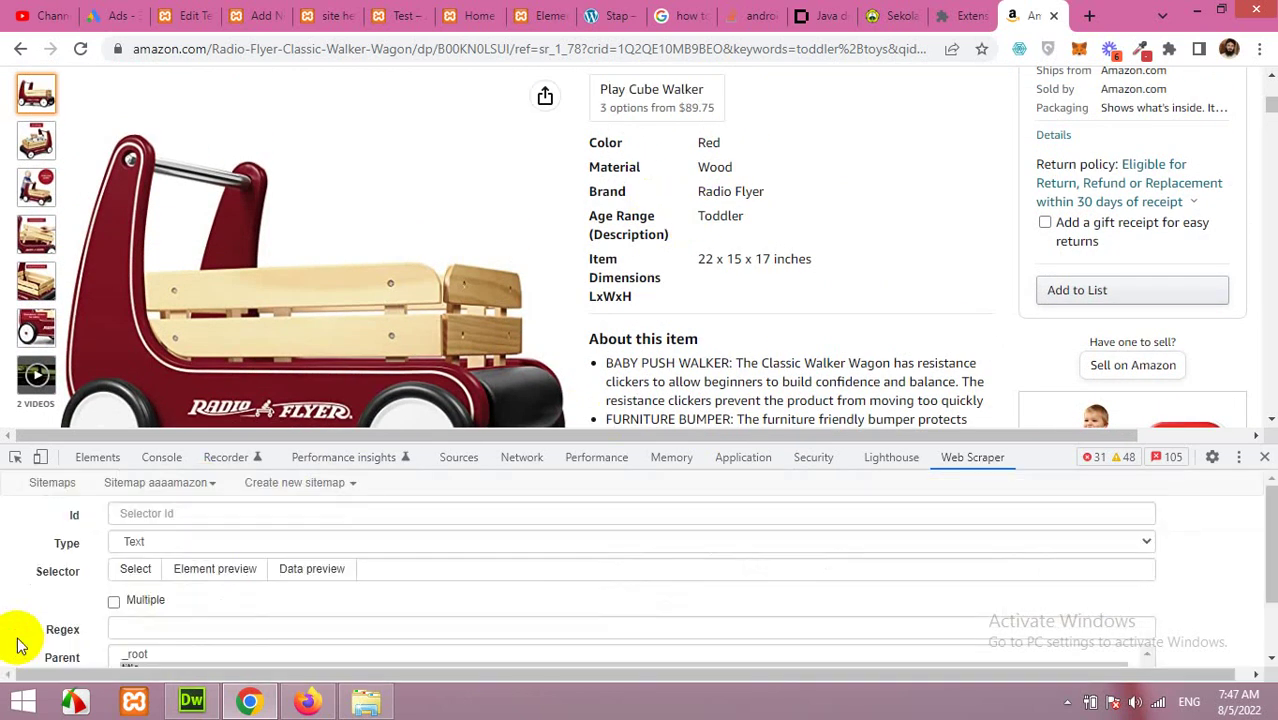
click(158, 513)
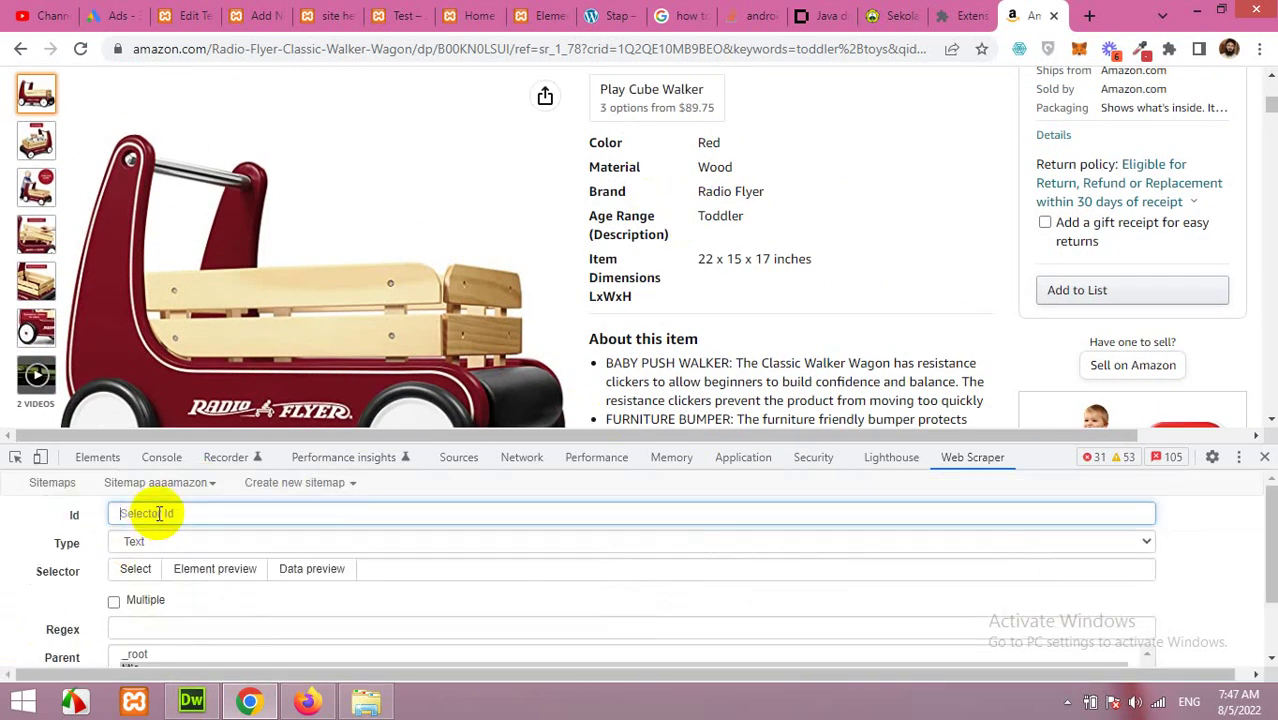
text(short)
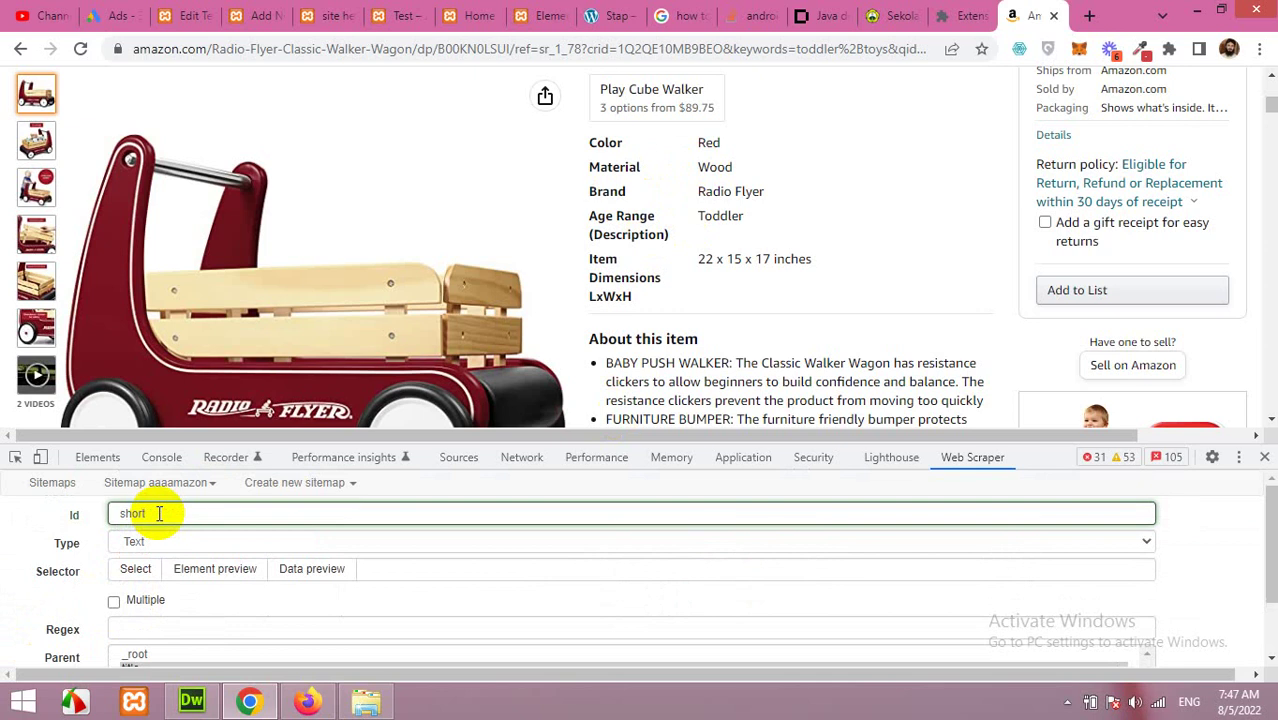
key(BackSpace)
key(BackSpace)
key(BackSpace)
key(BackSpace)
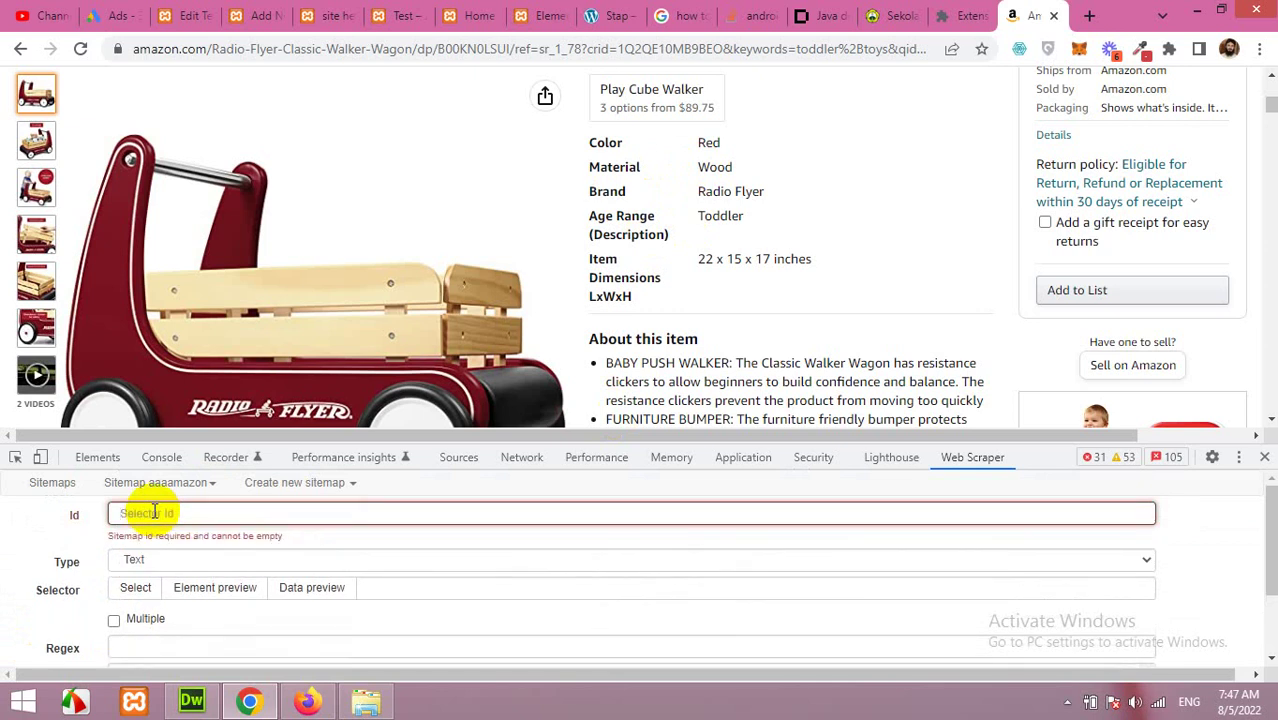
text(features)
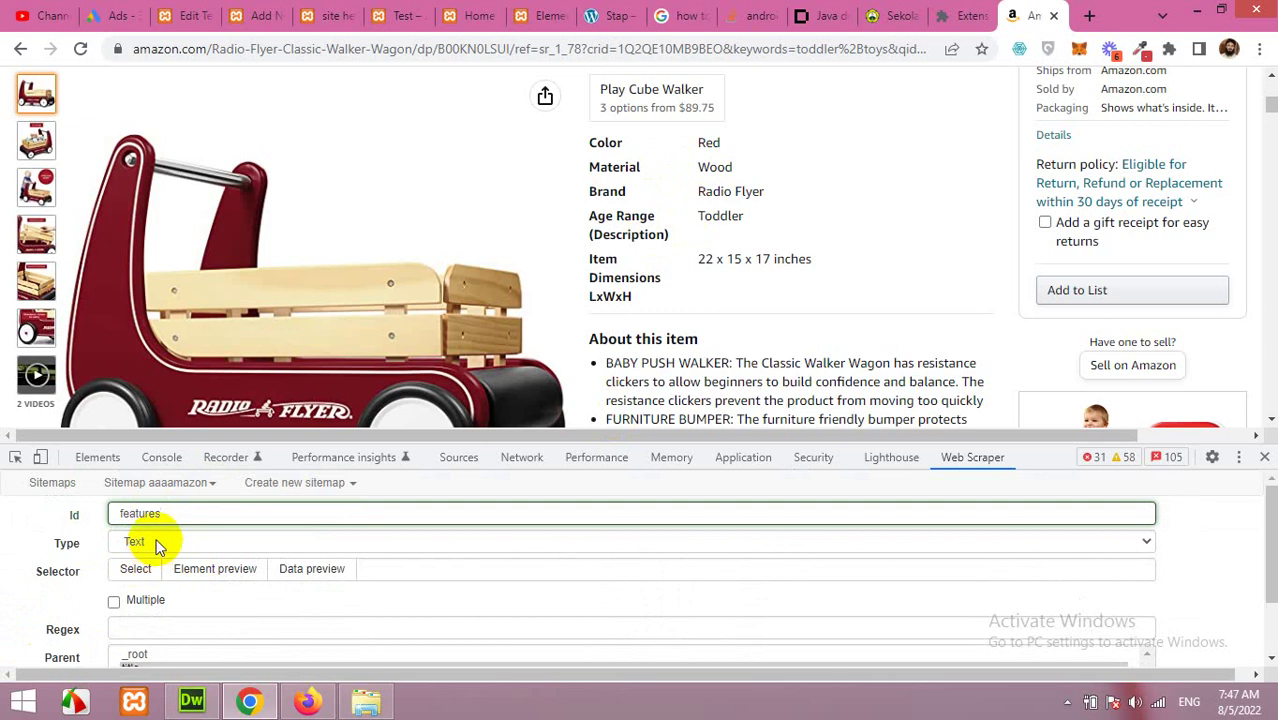
click(157, 543)
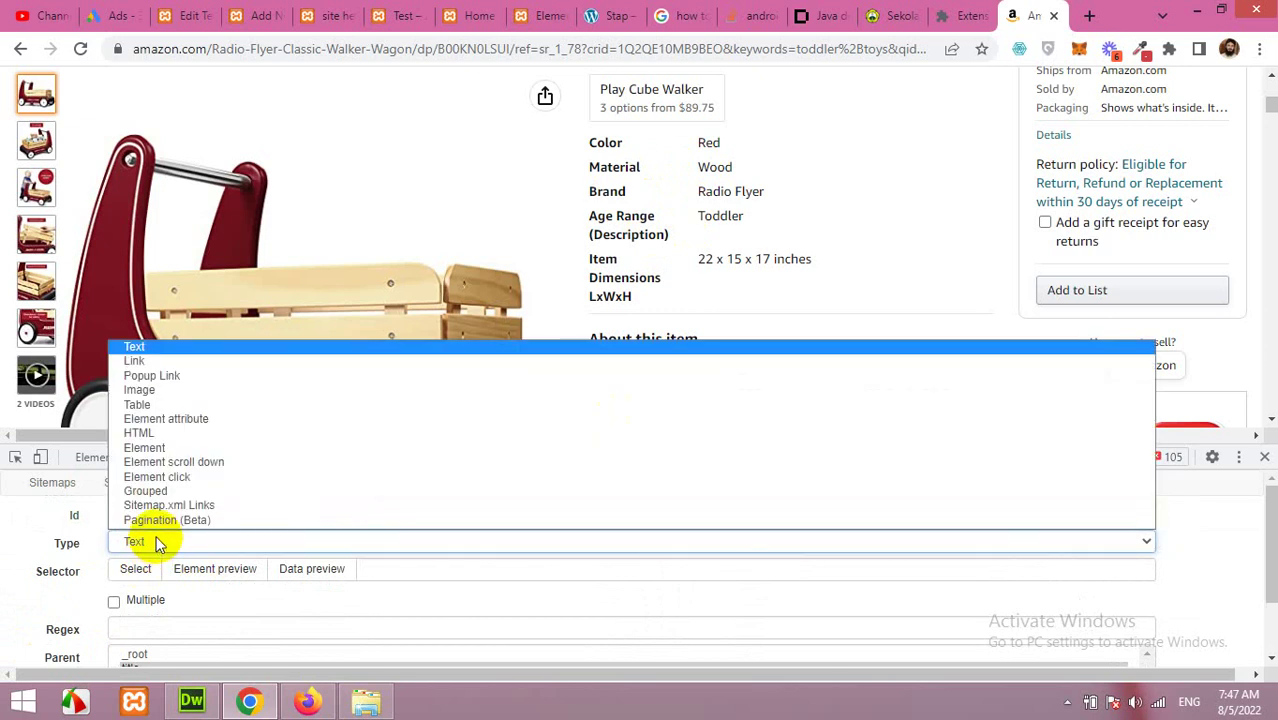
click(165, 433)
Step: Target the About this item block (div.a-spacing-medium.a-spacing-top-small) and save the features selector
click(136, 569)
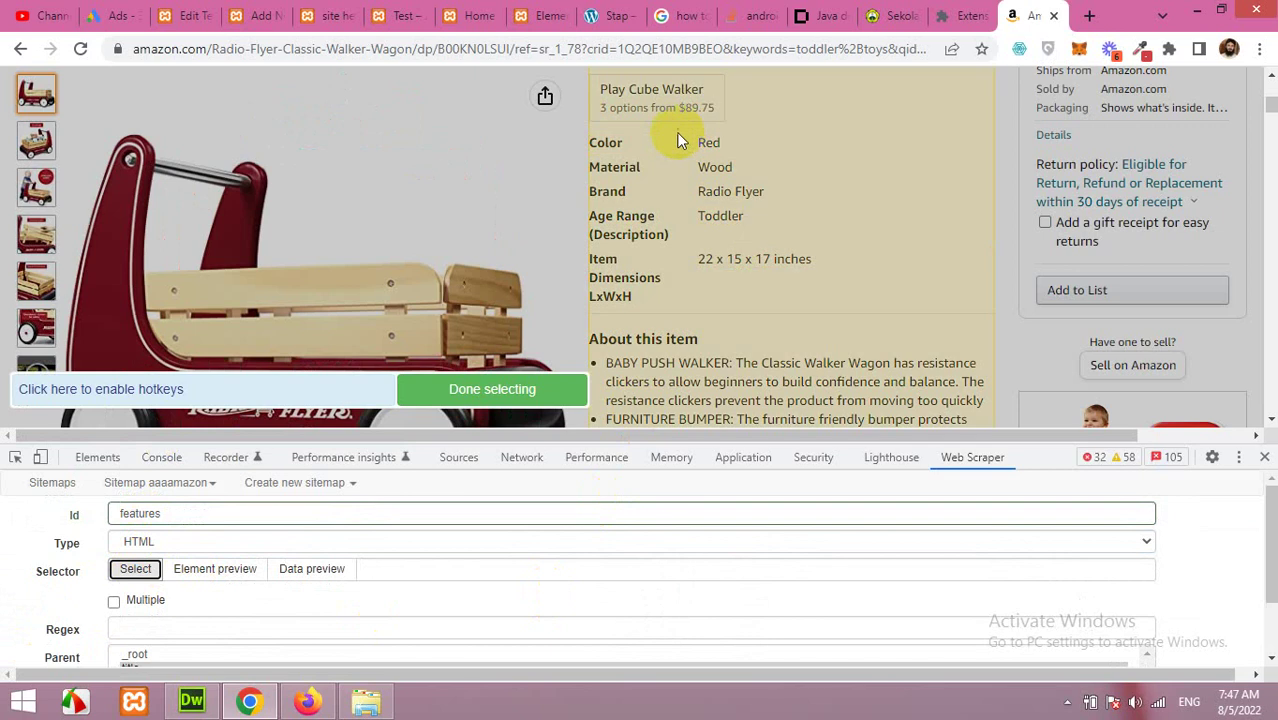
click(677, 136)
scroll(770, 221, up, 3)
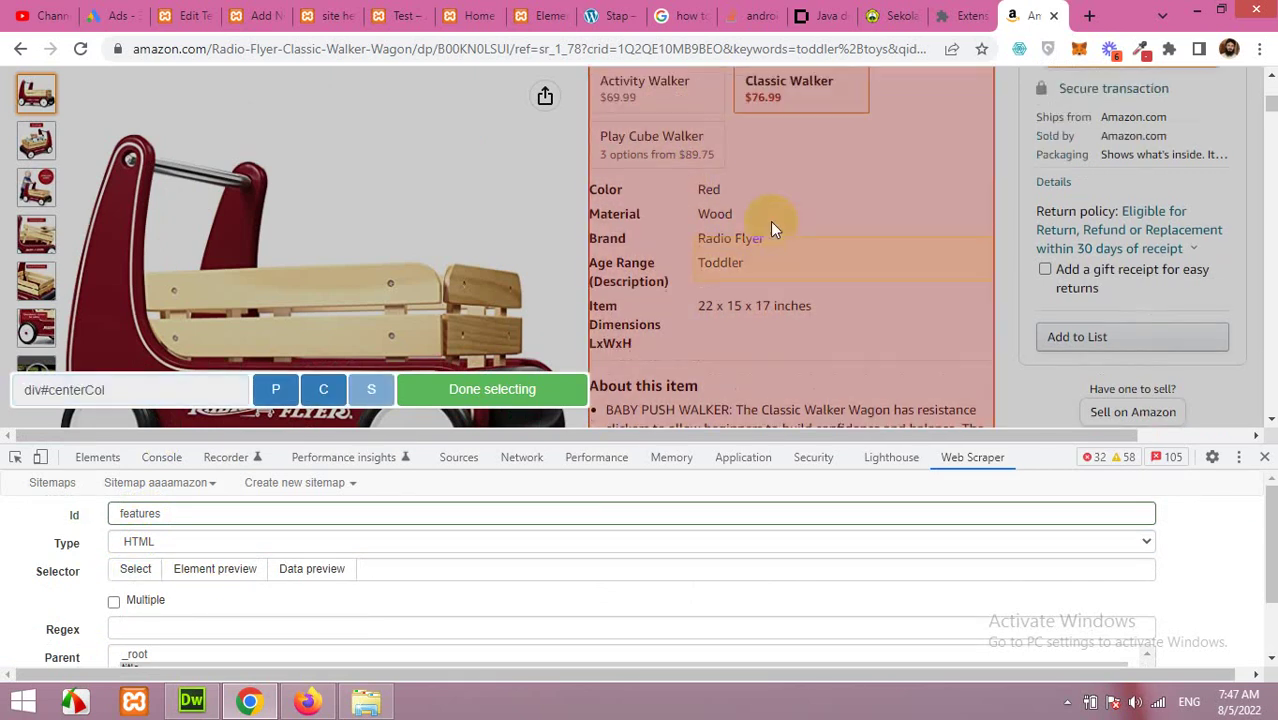
scroll(766, 242, down, 2)
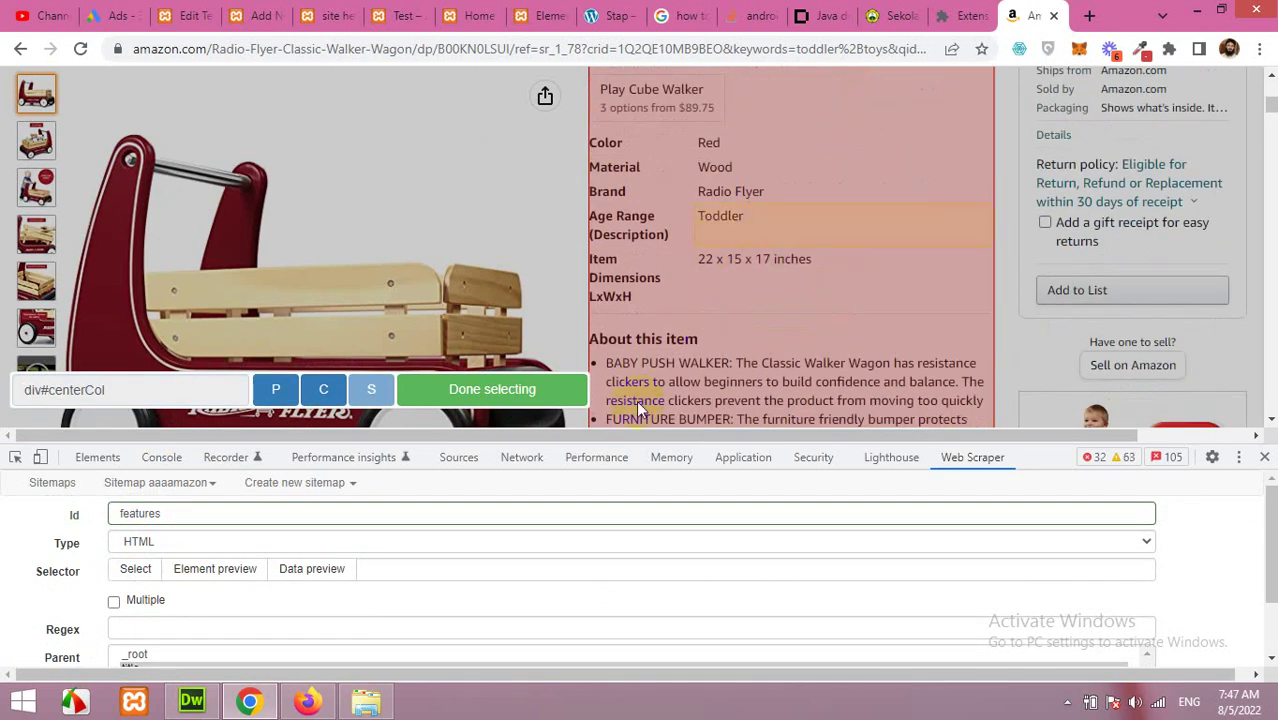
click(560, 392)
click(132, 570)
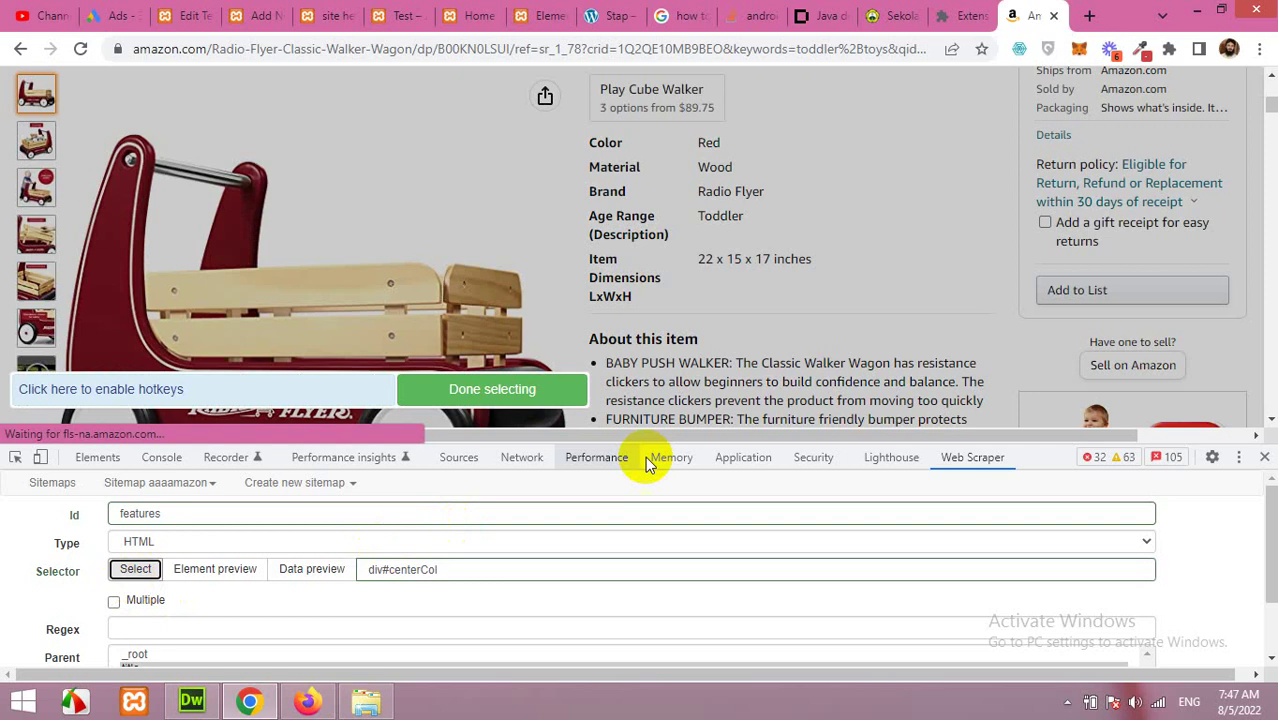
scroll(701, 283, down, 1)
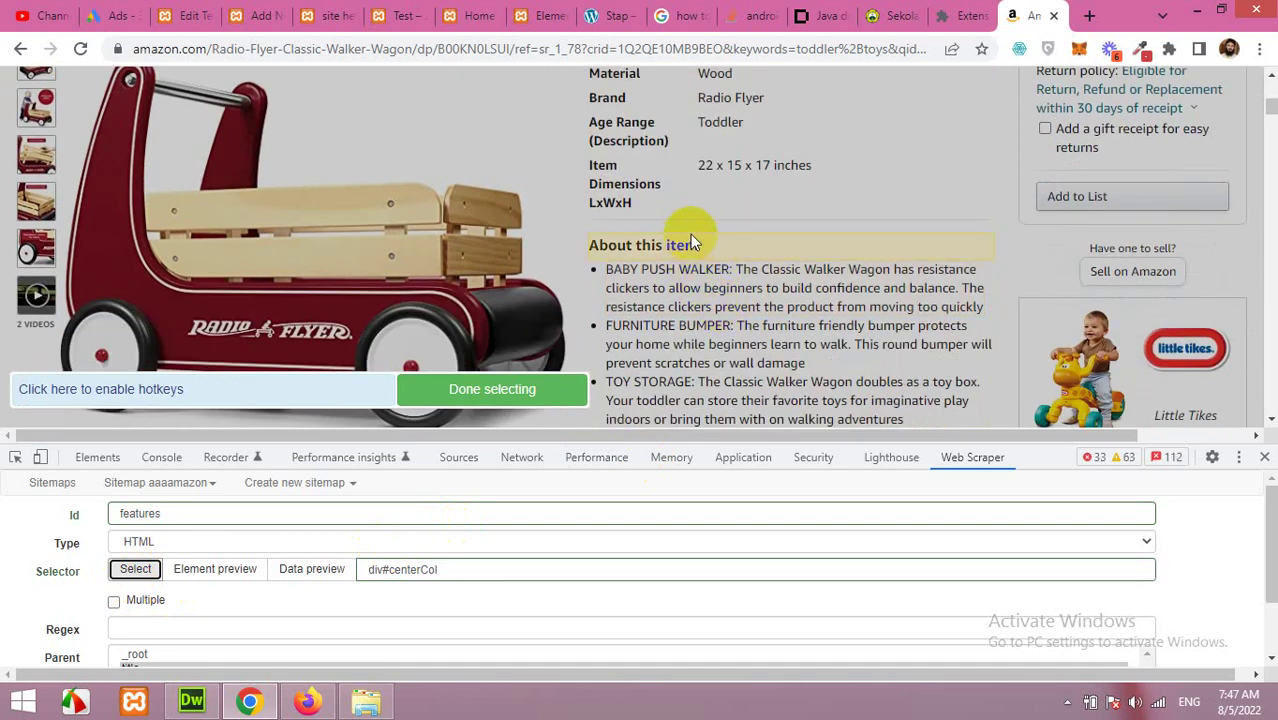
click(690, 240)
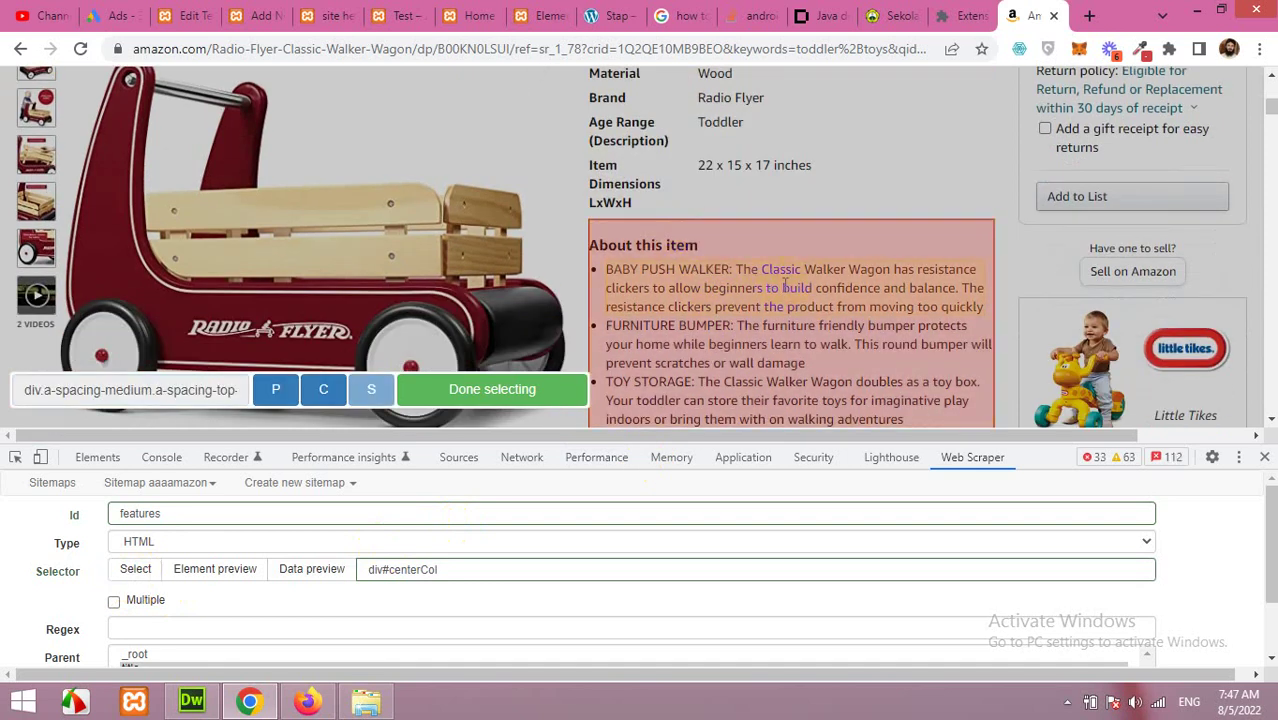
scroll(783, 285, down, 3)
scroll(723, 318, up, 2)
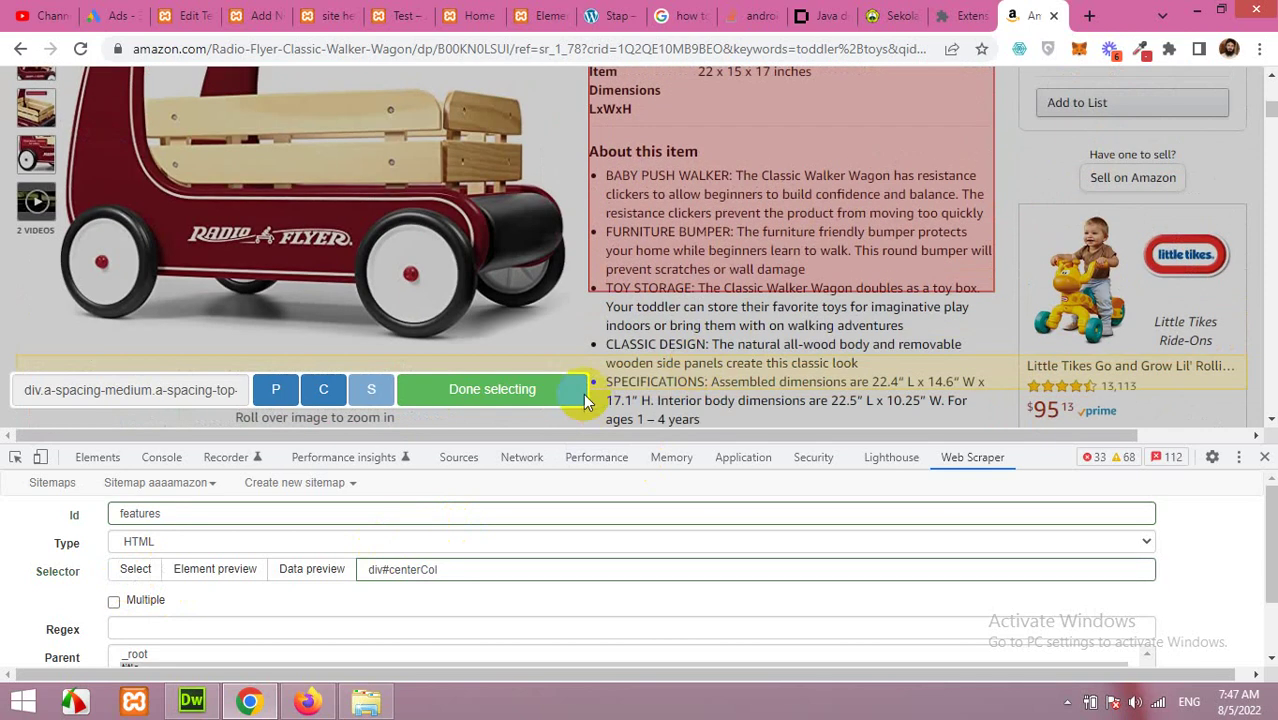
click(572, 390)
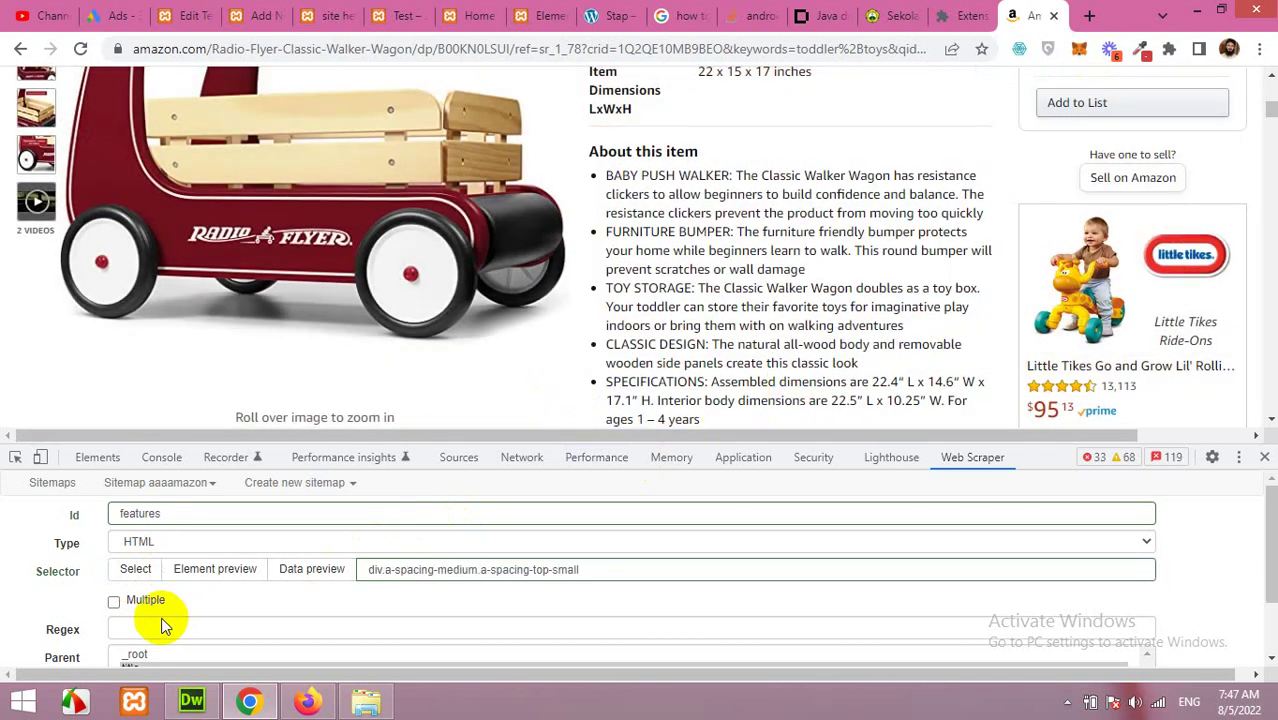
scroll(163, 612, down, 2)
click(145, 648)
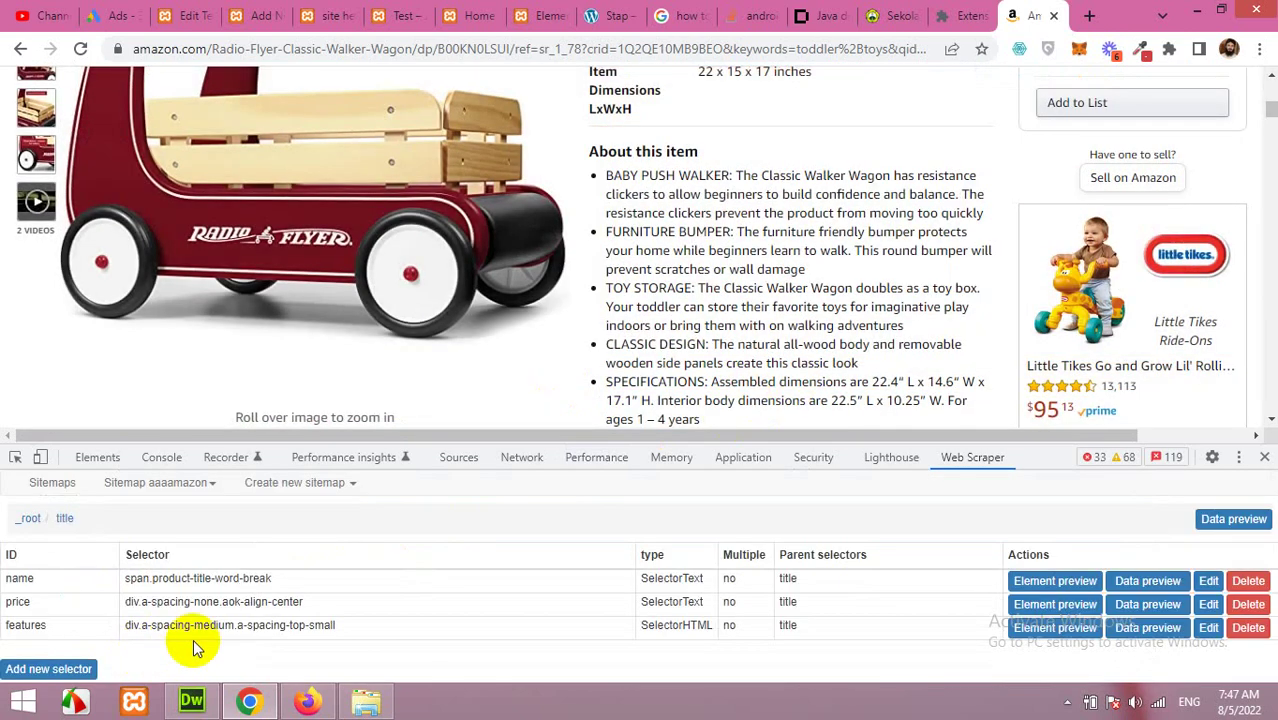
Step: Open a fresh new-selector form below the saved name, price and features selectors
scroll(770, 396, up, 3)
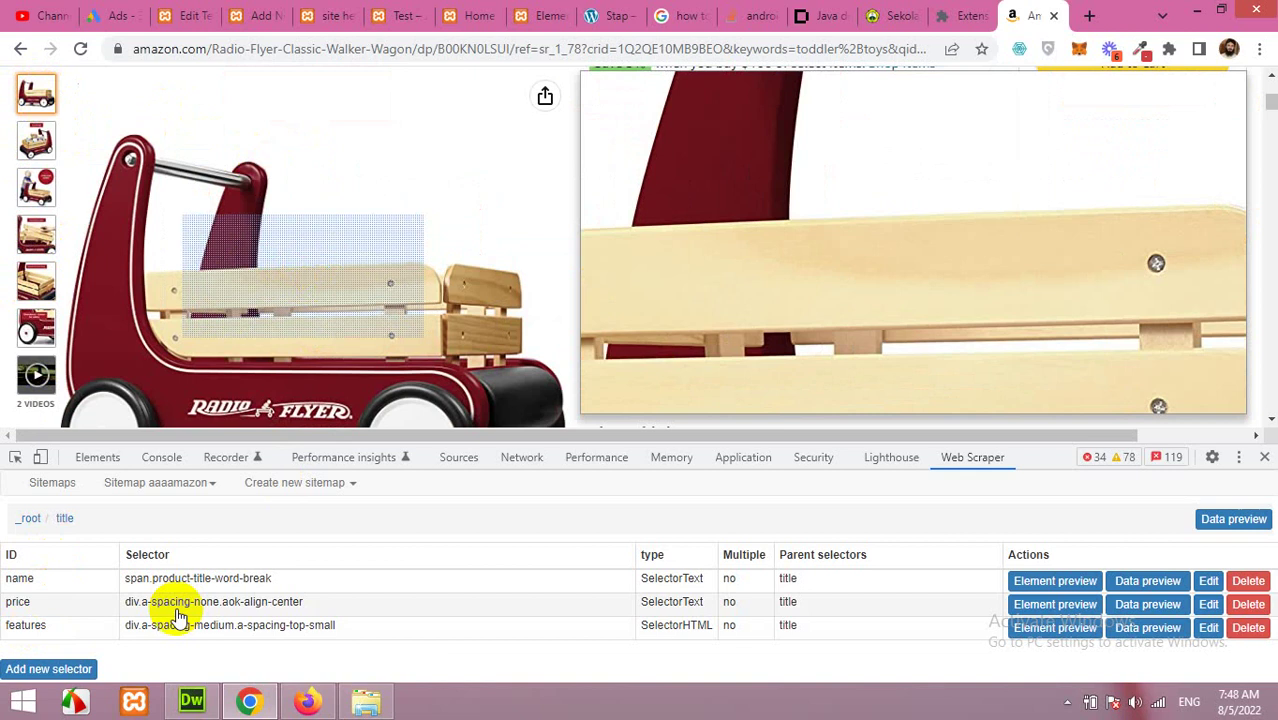
click(50, 670)
Step: Create an 'image' selector of type Image on the main product photo (img.a-stretch-horizontal)
click(195, 513)
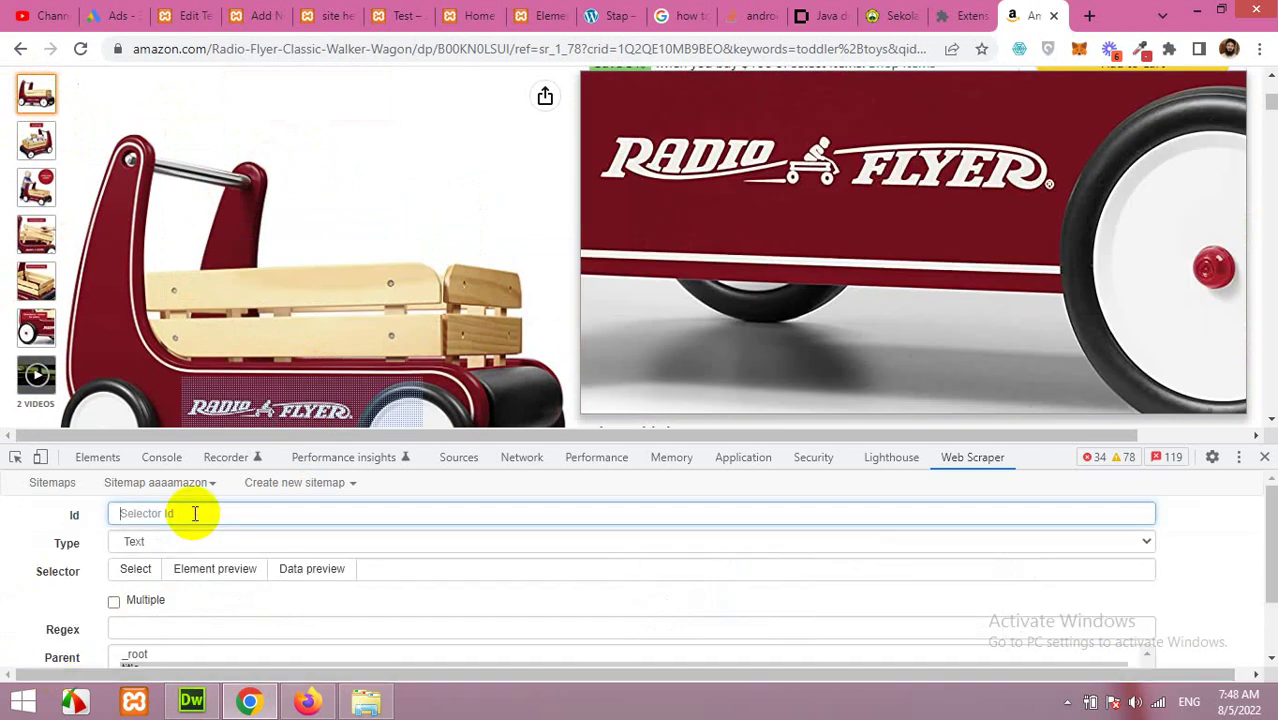
text(image)
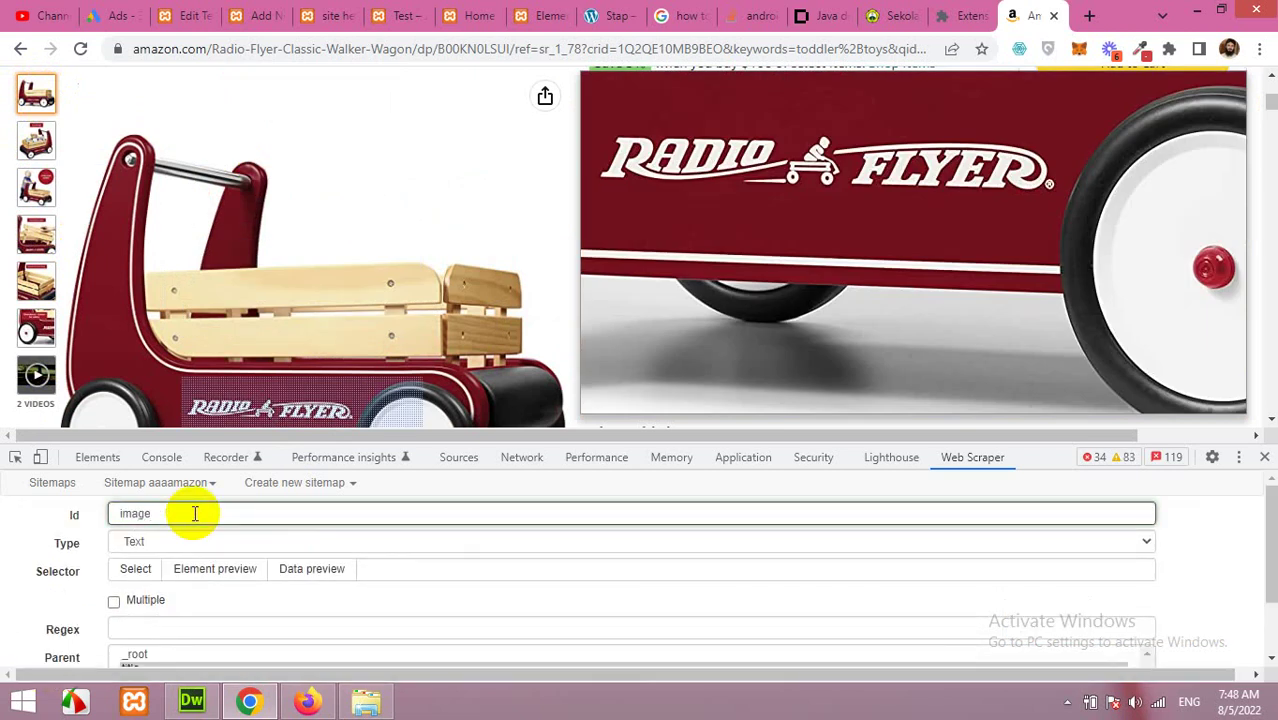
click(165, 541)
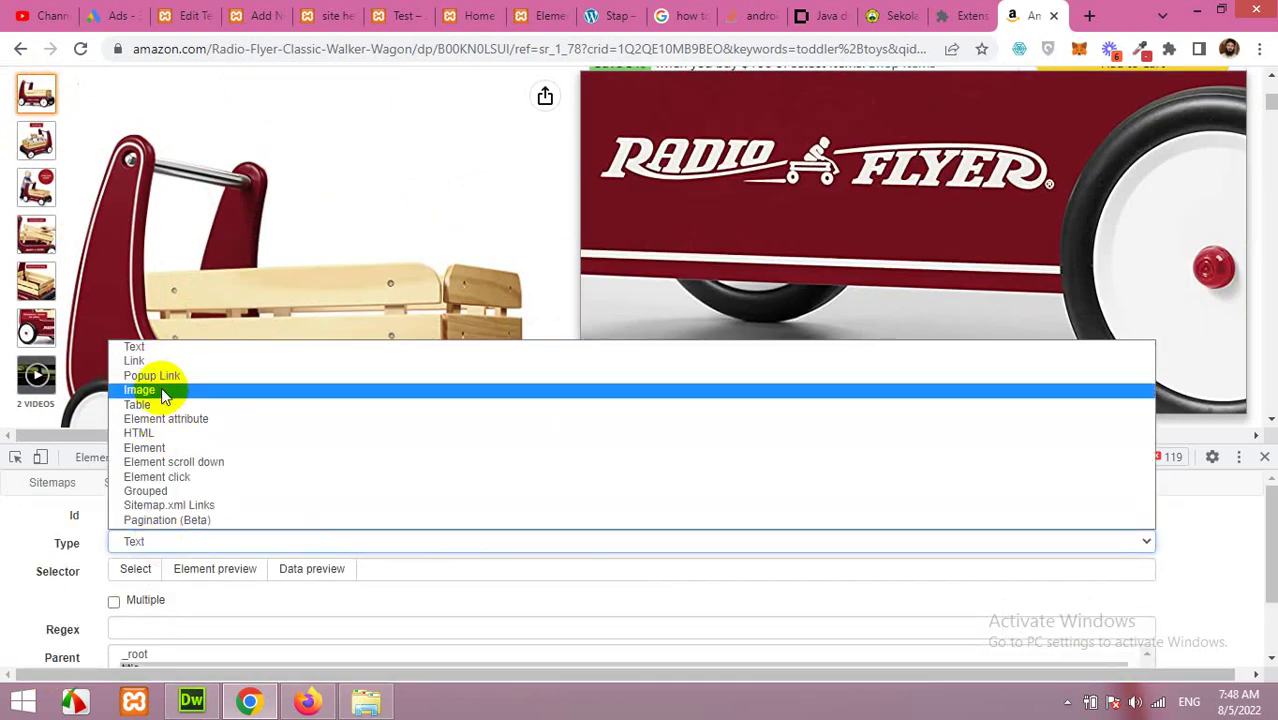
click(162, 391)
click(135, 570)
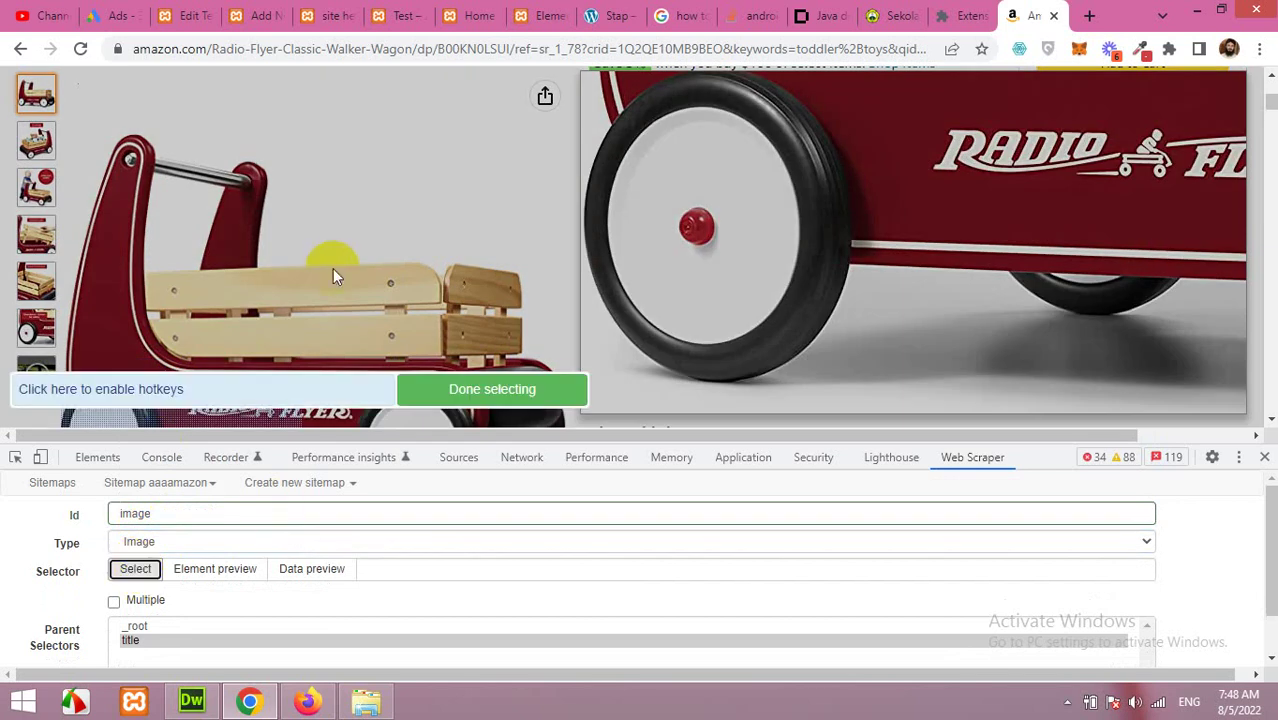
click(335, 273)
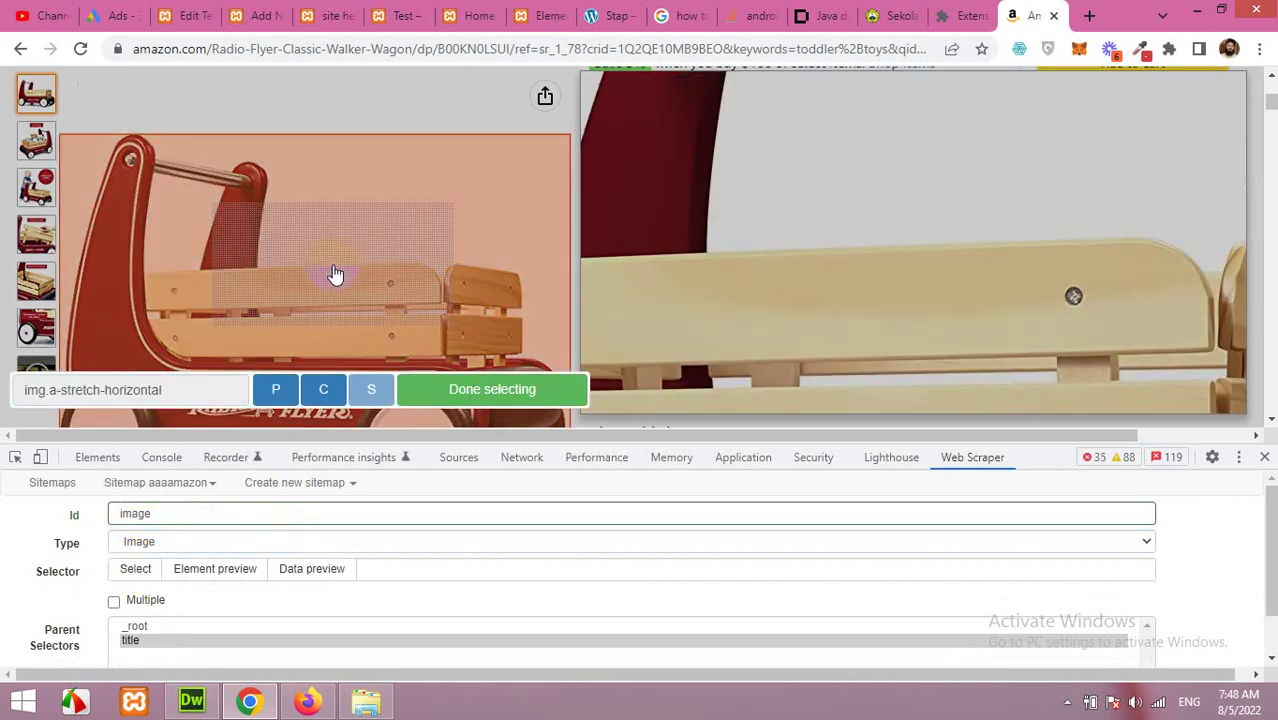
click(453, 397)
Step: Check the previewed photo URL opens the wagon picture, then save the image selector
click(335, 562)
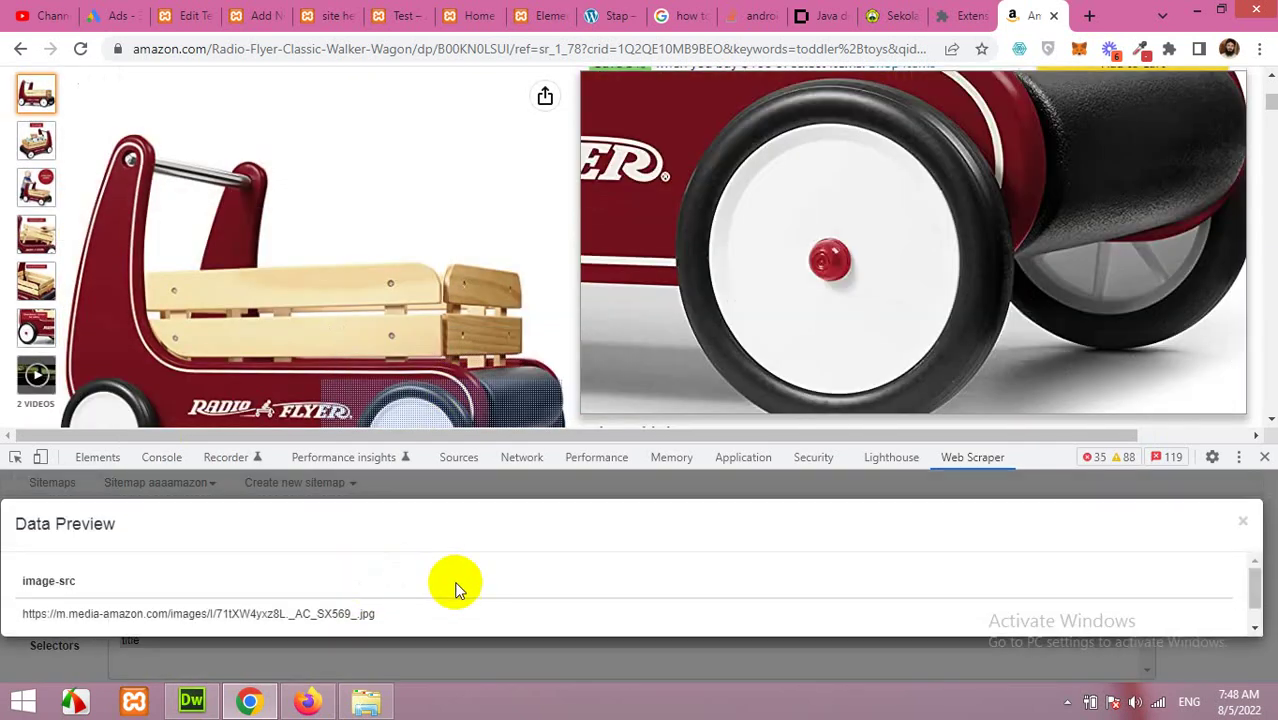
triple_click(340, 613)
right_click(350, 620)
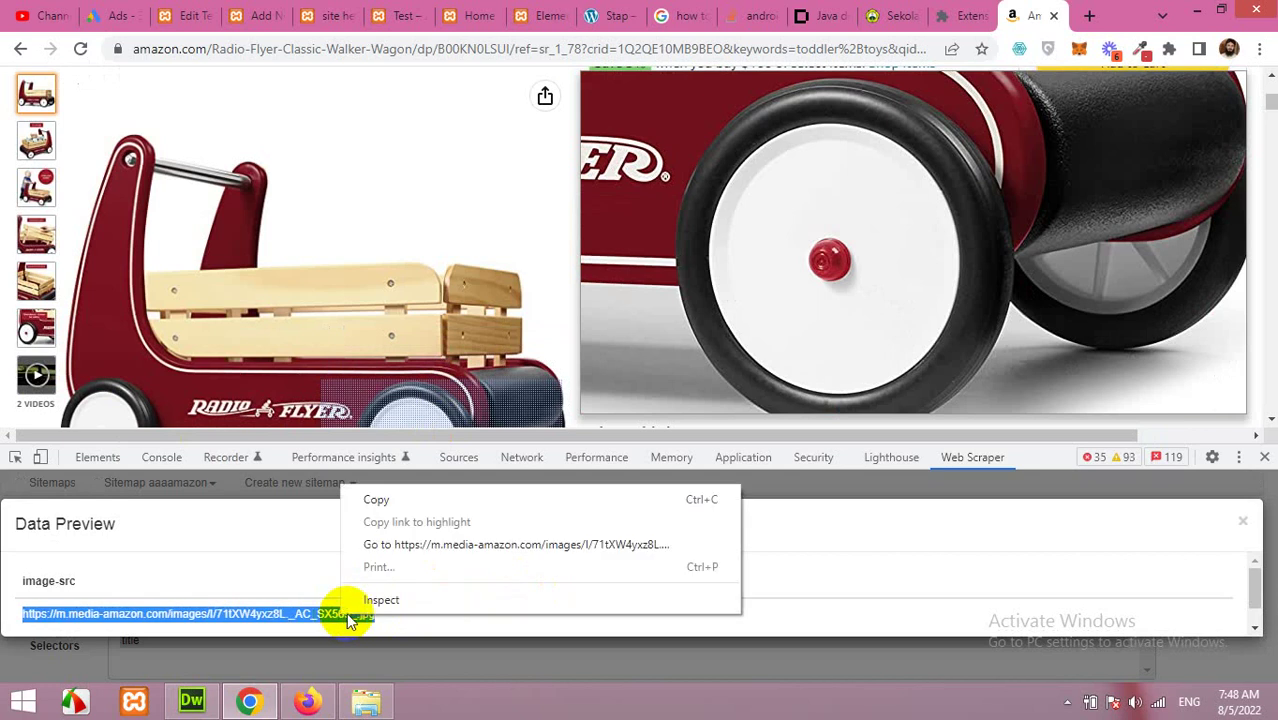
click(414, 544)
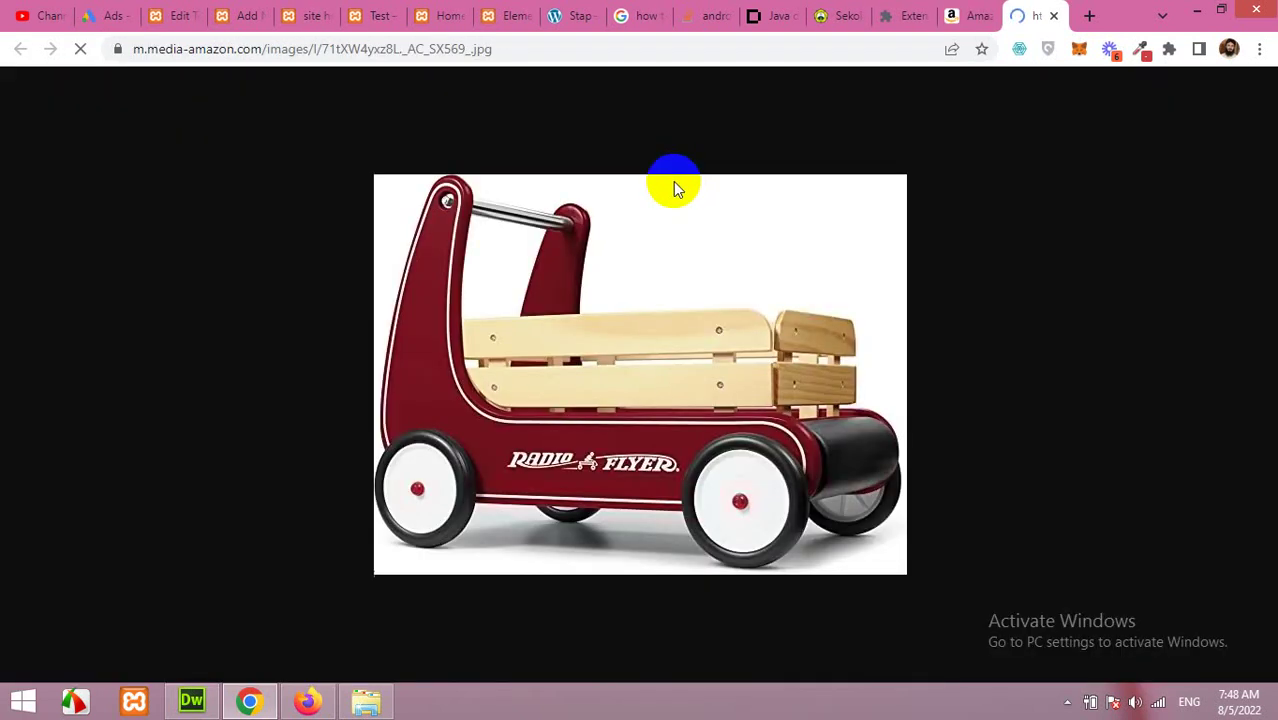
click(1049, 20)
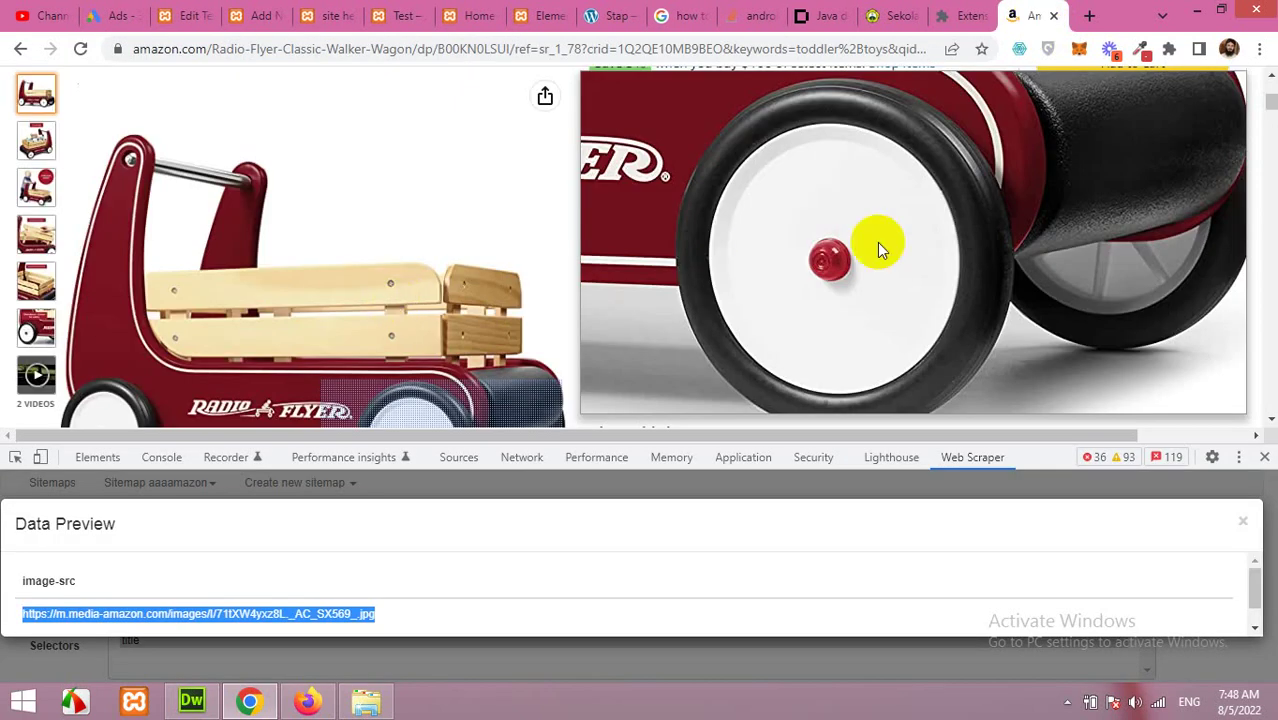
click(1242, 521)
click(185, 510)
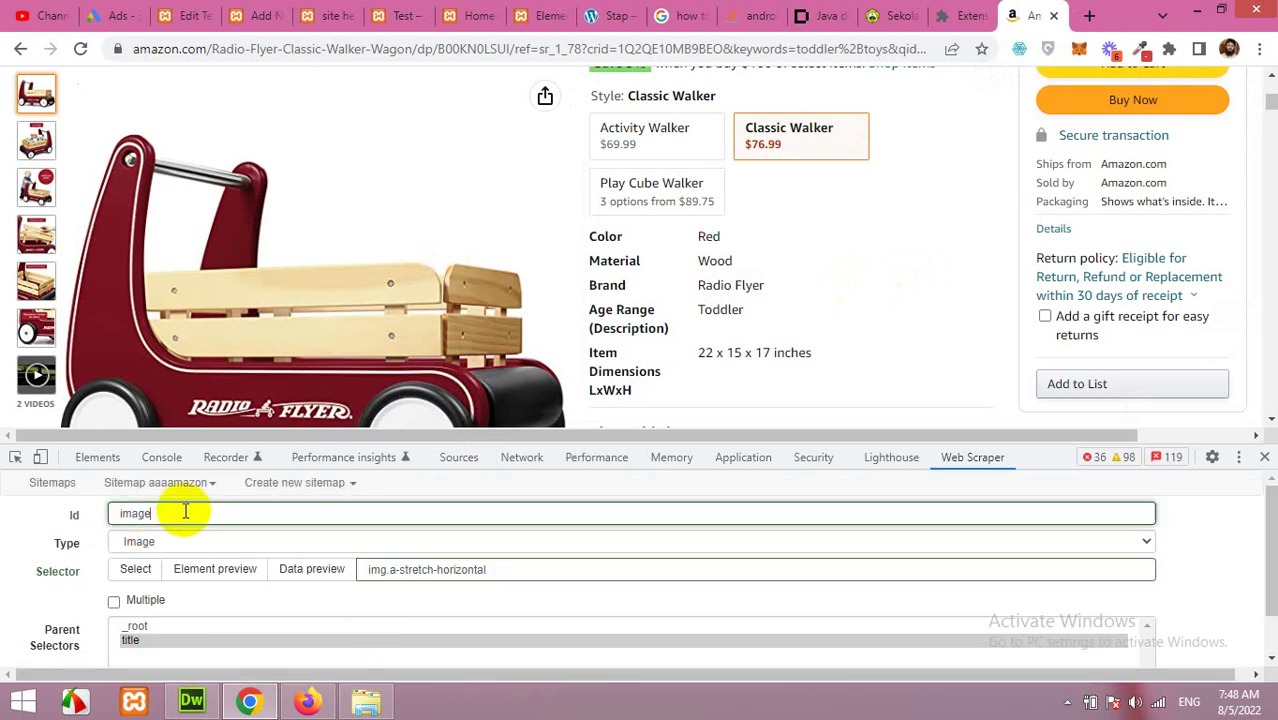
scroll(71, 624, down, 1)
click(160, 645)
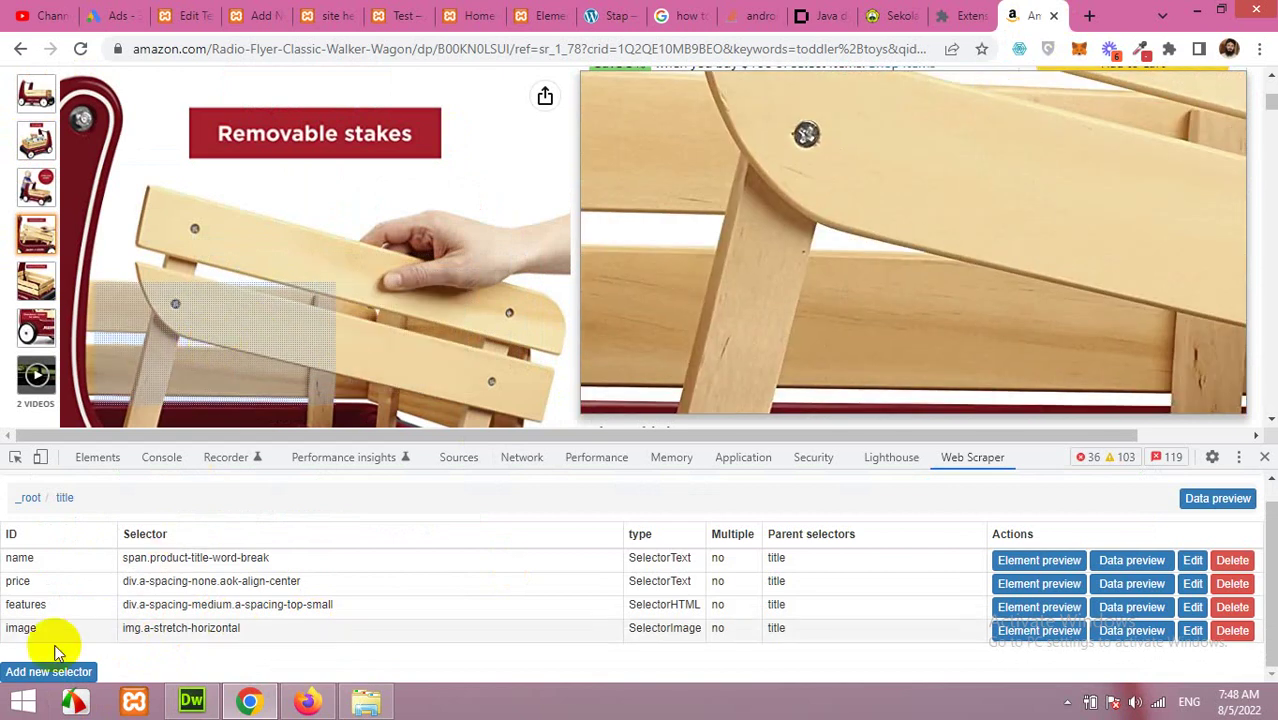
Step: Start a new 'image1' selector with type Image
click(47, 671)
click(174, 493)
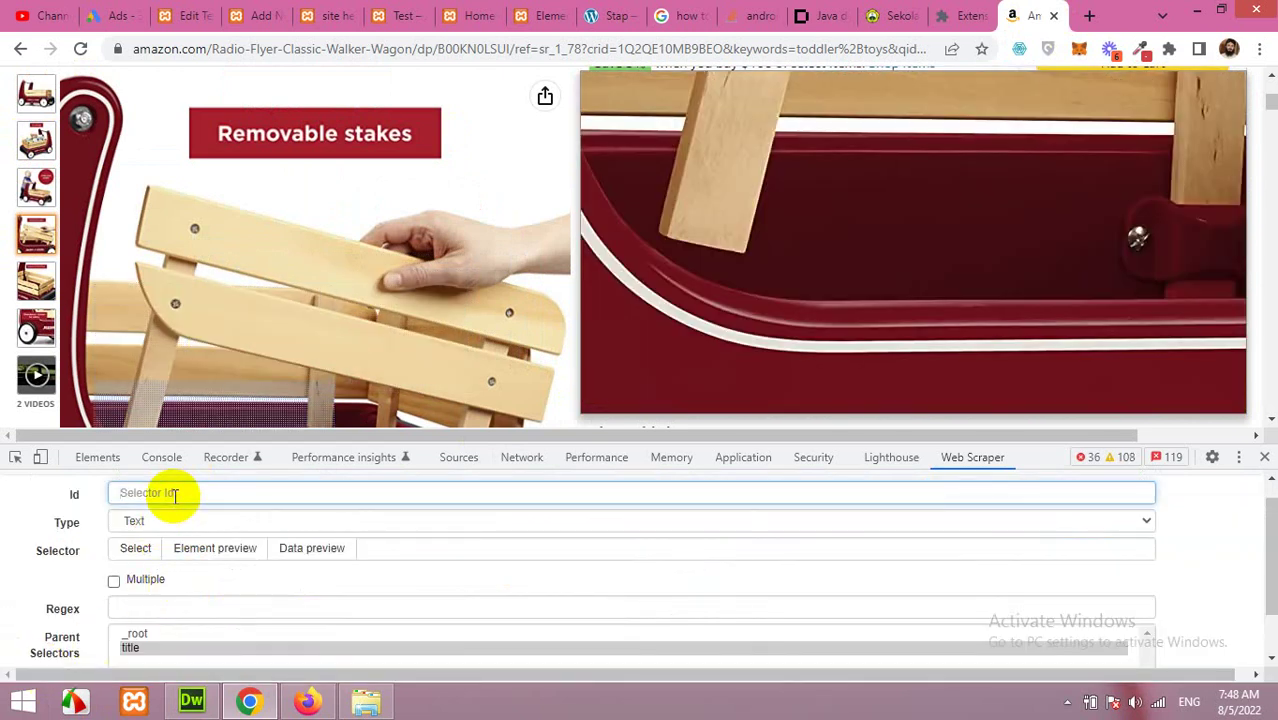
text(image1)
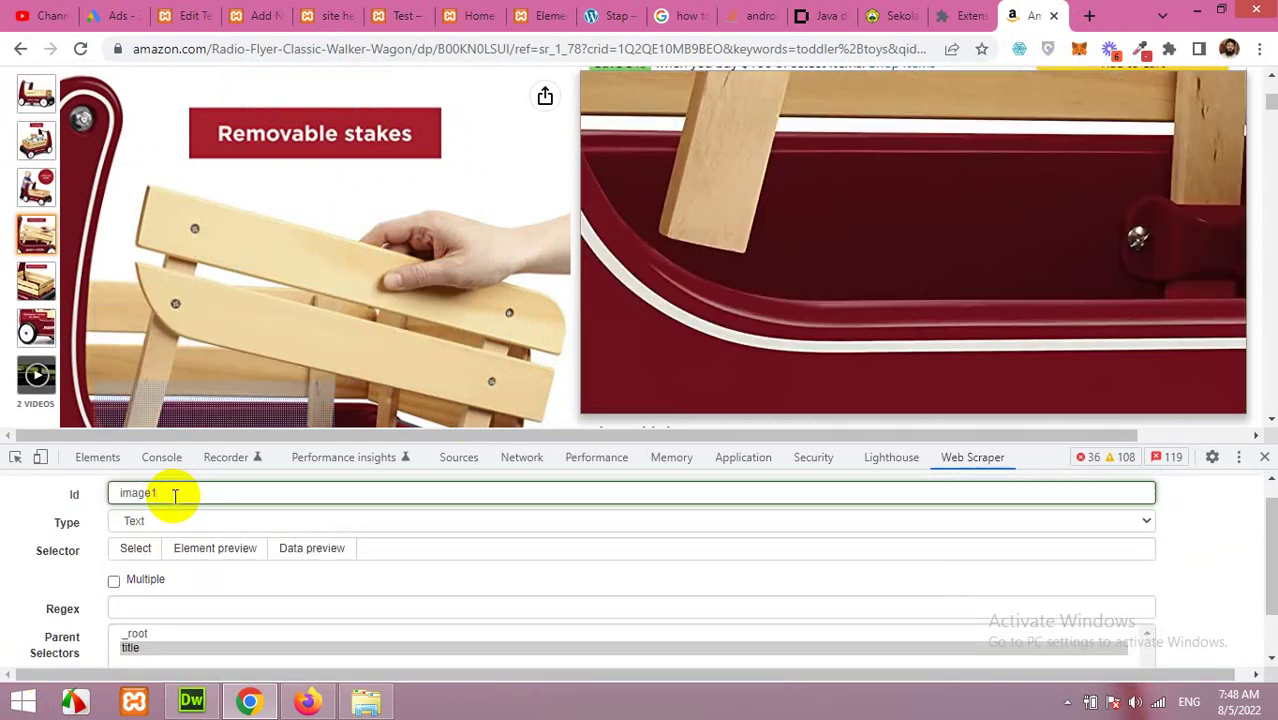
click(138, 522)
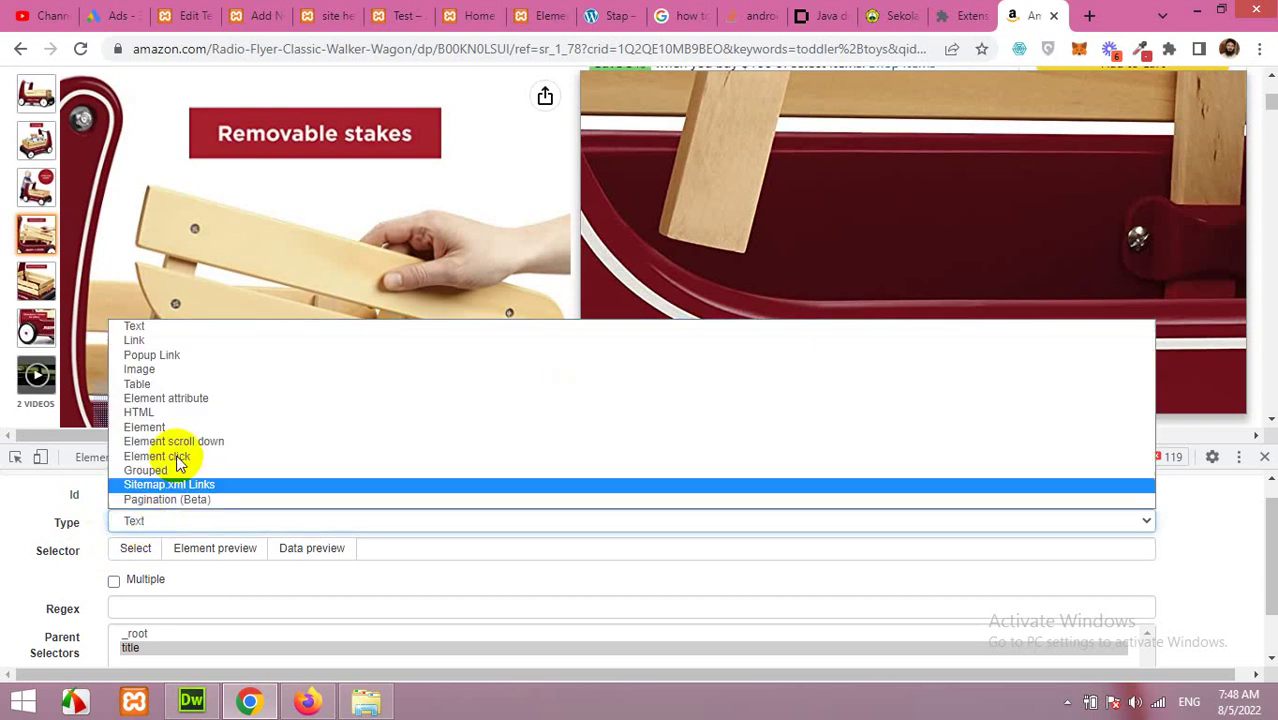
click(180, 368)
Step: Target the second product thumbnail (#a-autoid-7-announce img) and preview its image URL
click(136, 549)
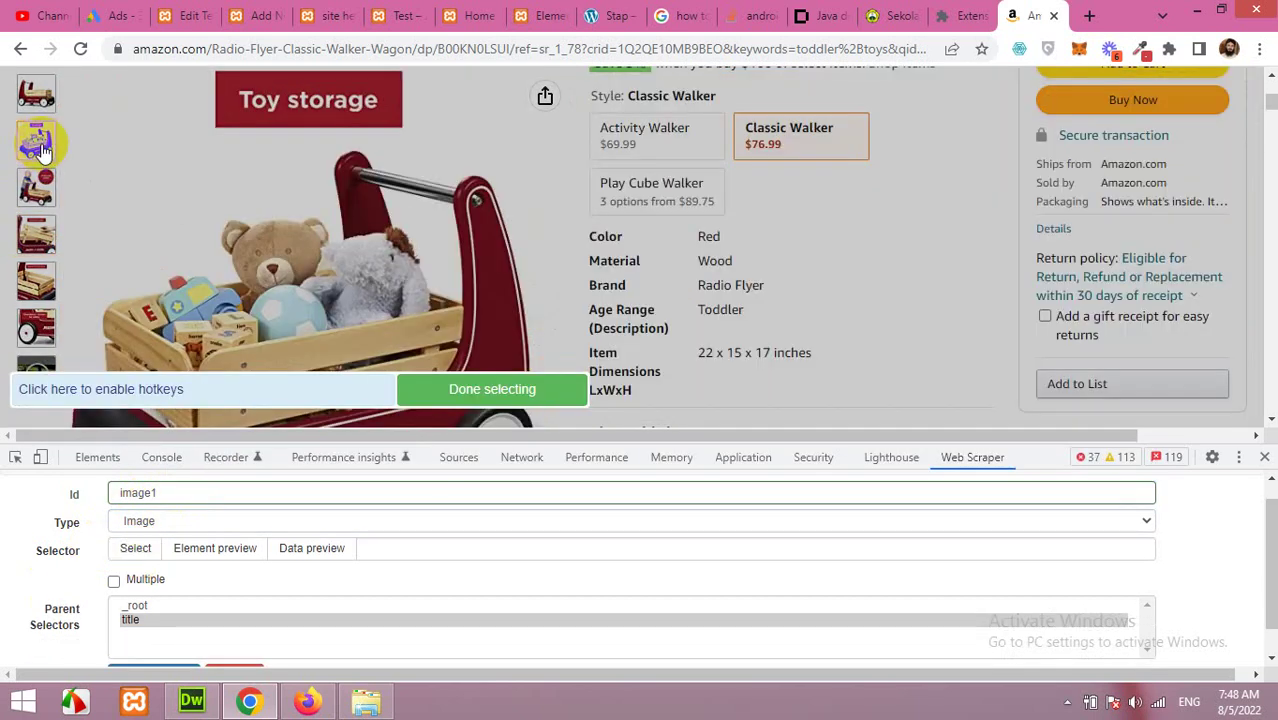
click(37, 148)
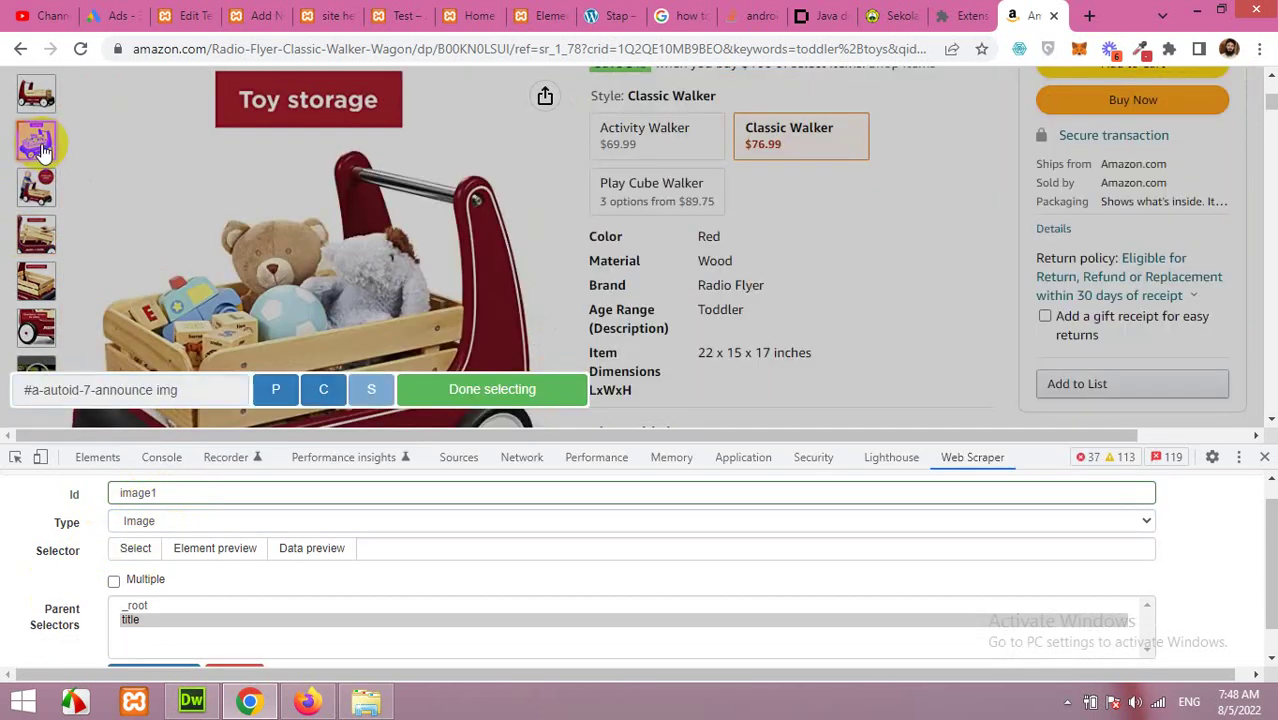
click(470, 407)
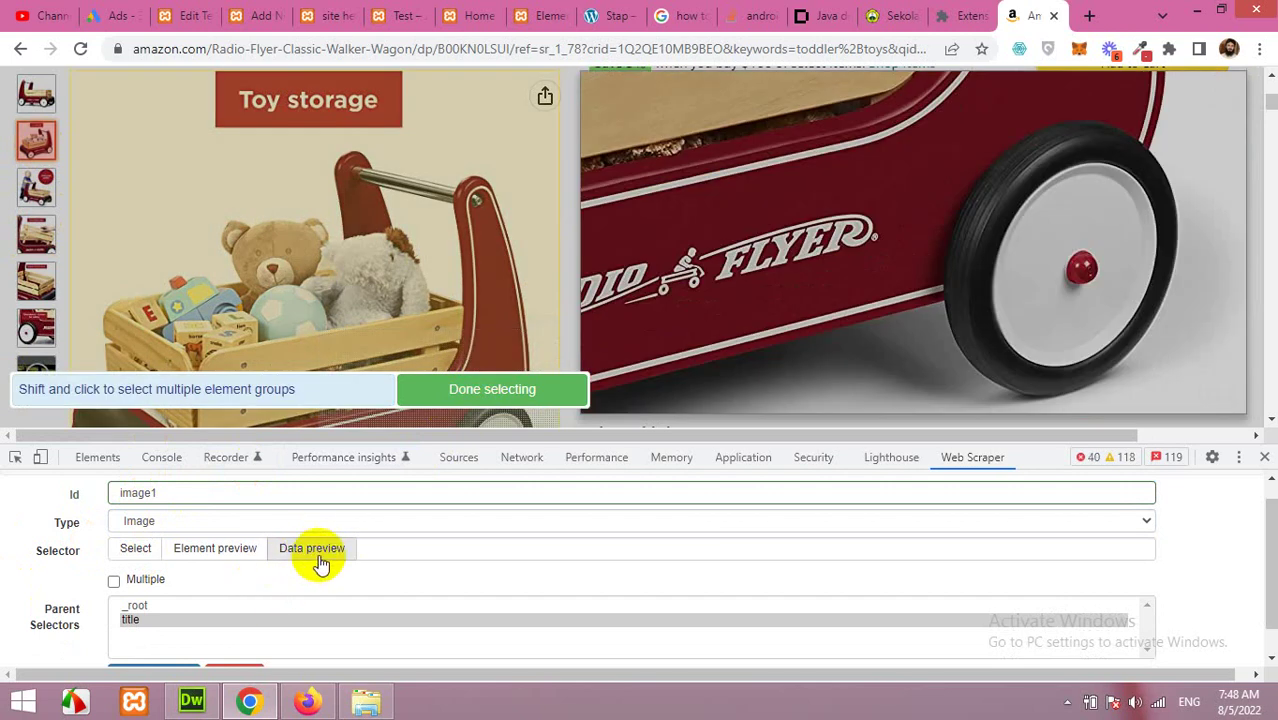
click(137, 552)
click(40, 145)
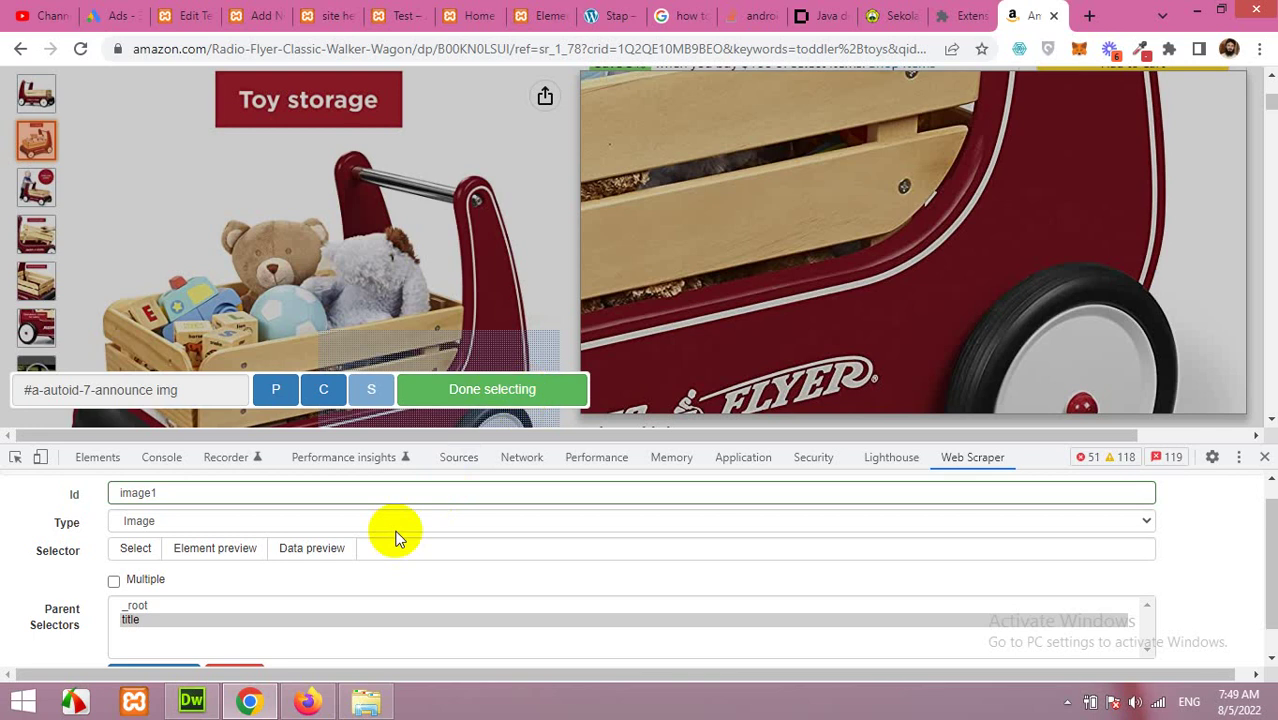
click(450, 395)
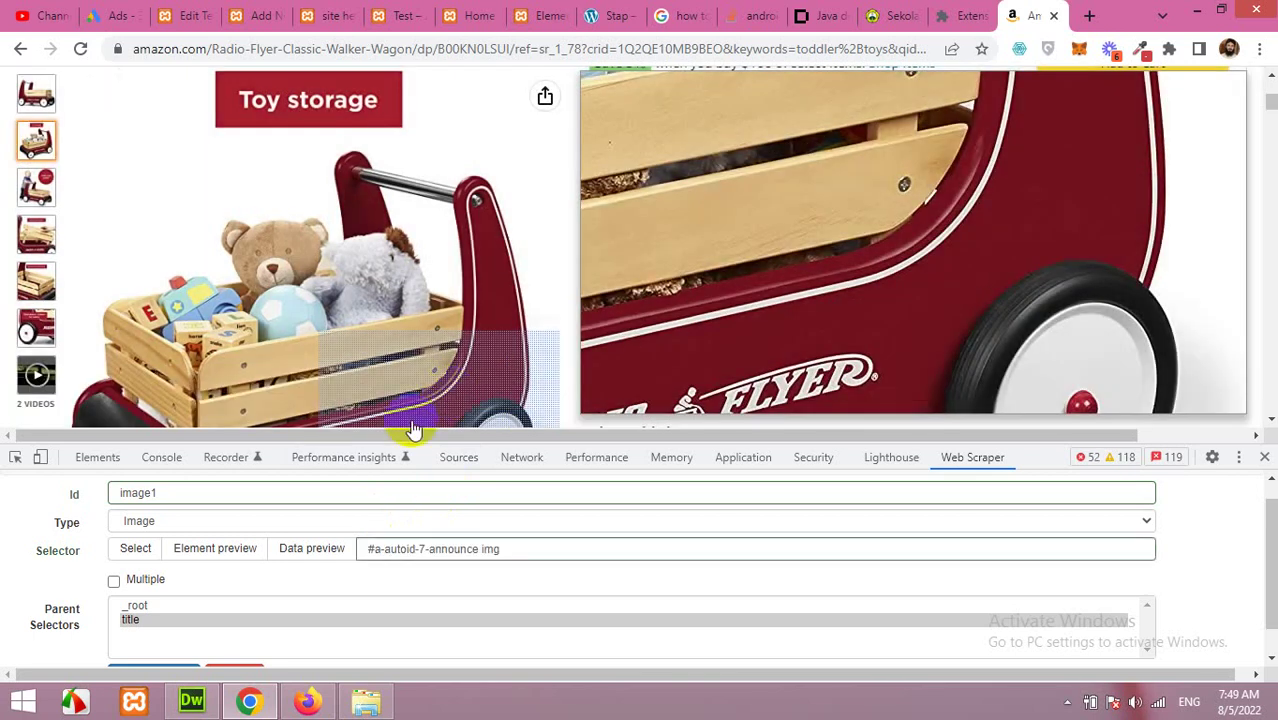
click(302, 552)
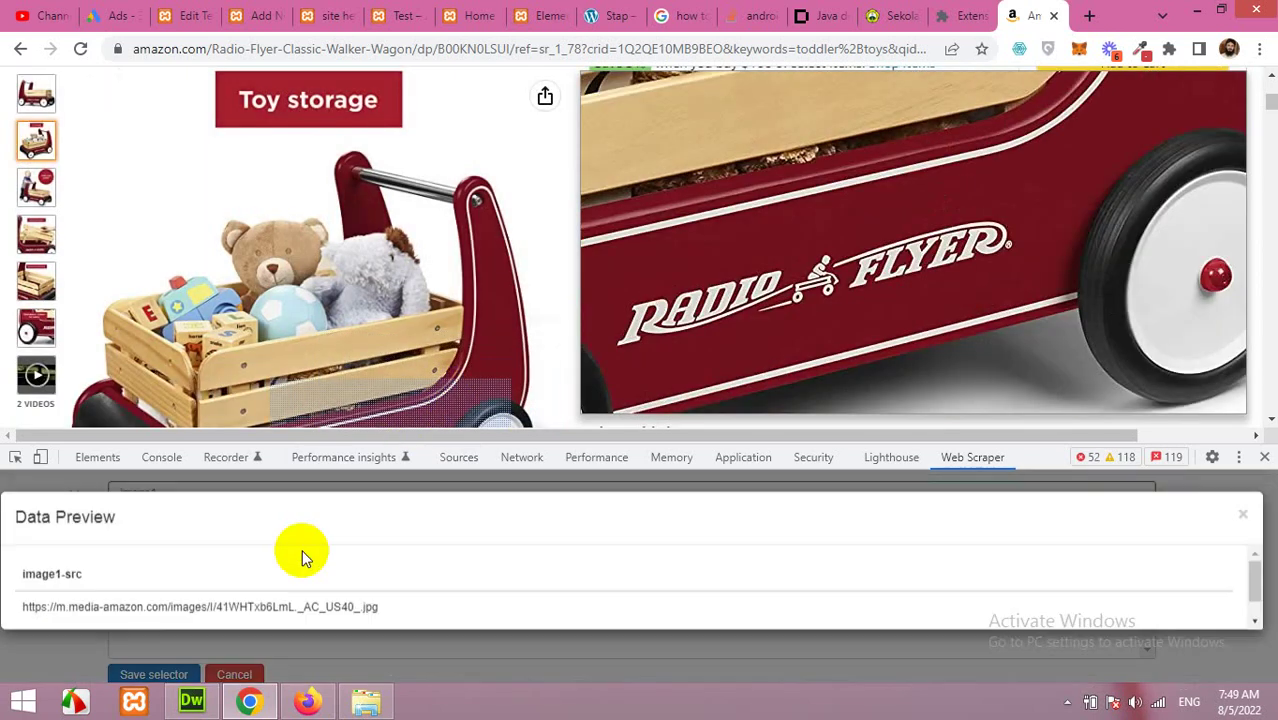
triple_click(232, 613)
Step: Remove '._AC_US40_' from the thumbnail URL to load the full-size wagon image, then return to Amazon
right_click(232, 613)
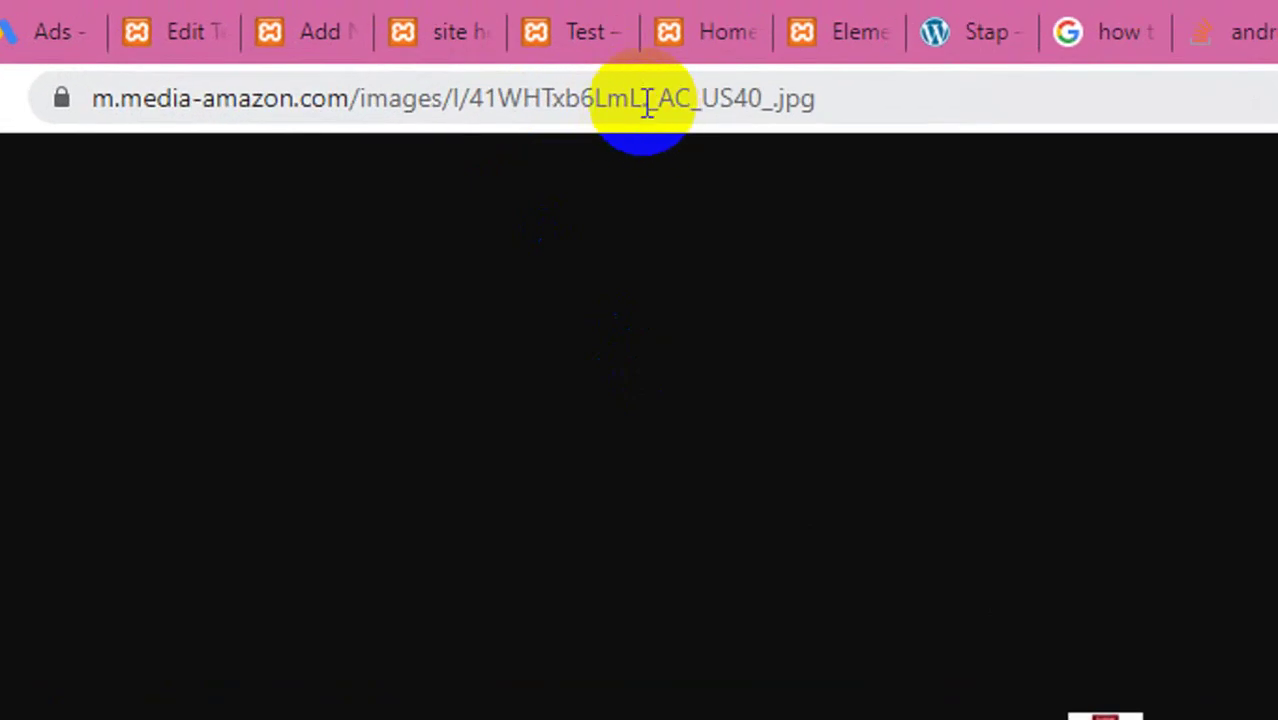
click(778, 104)
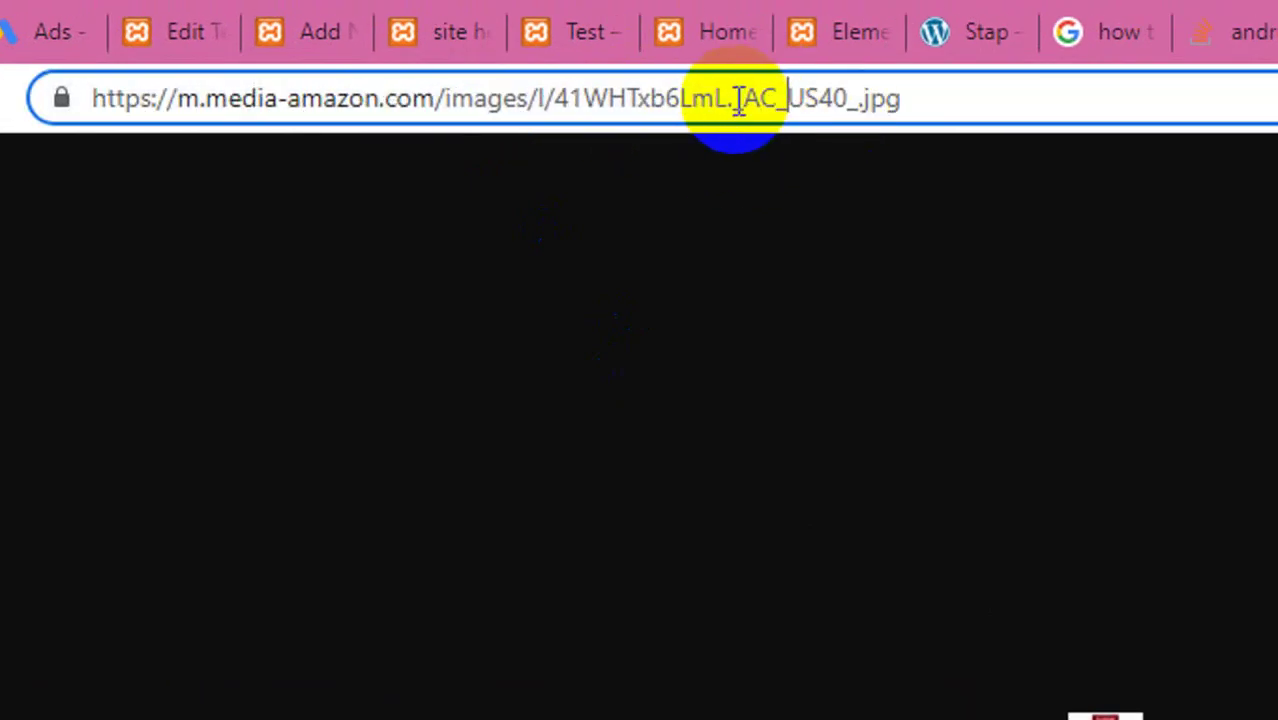
drag(728, 97, 858, 98)
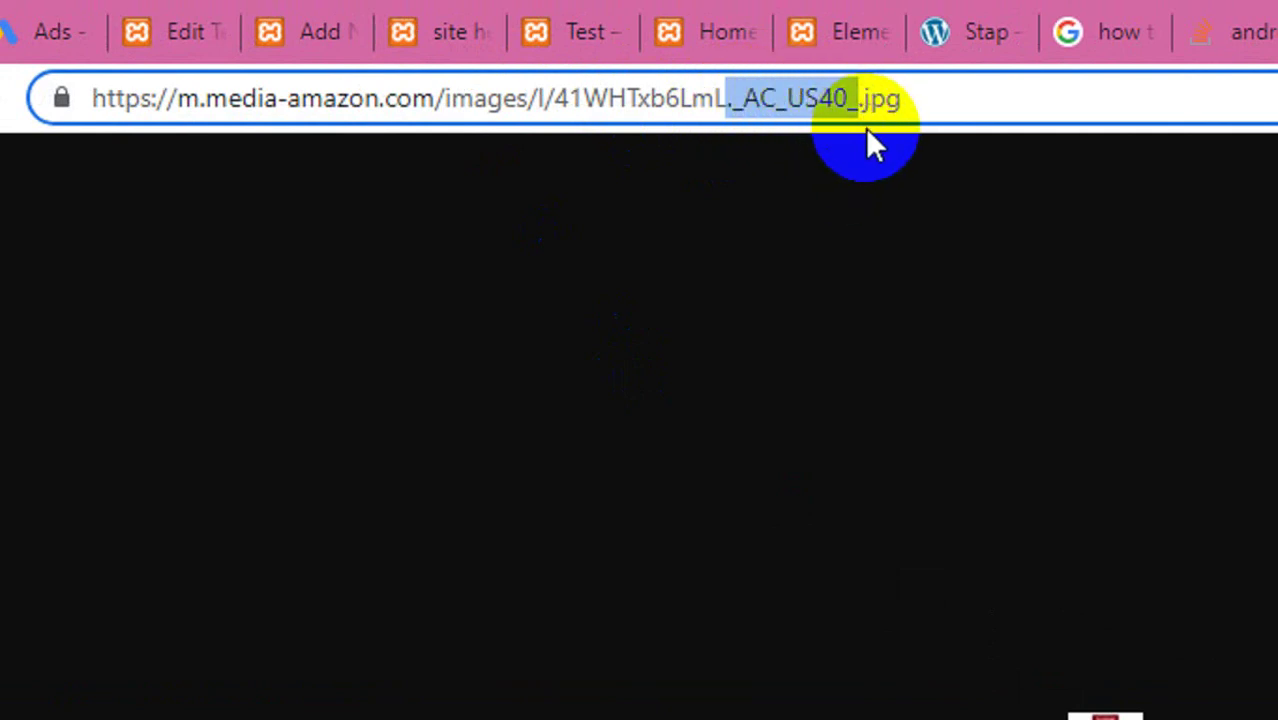
key(BackSpace)
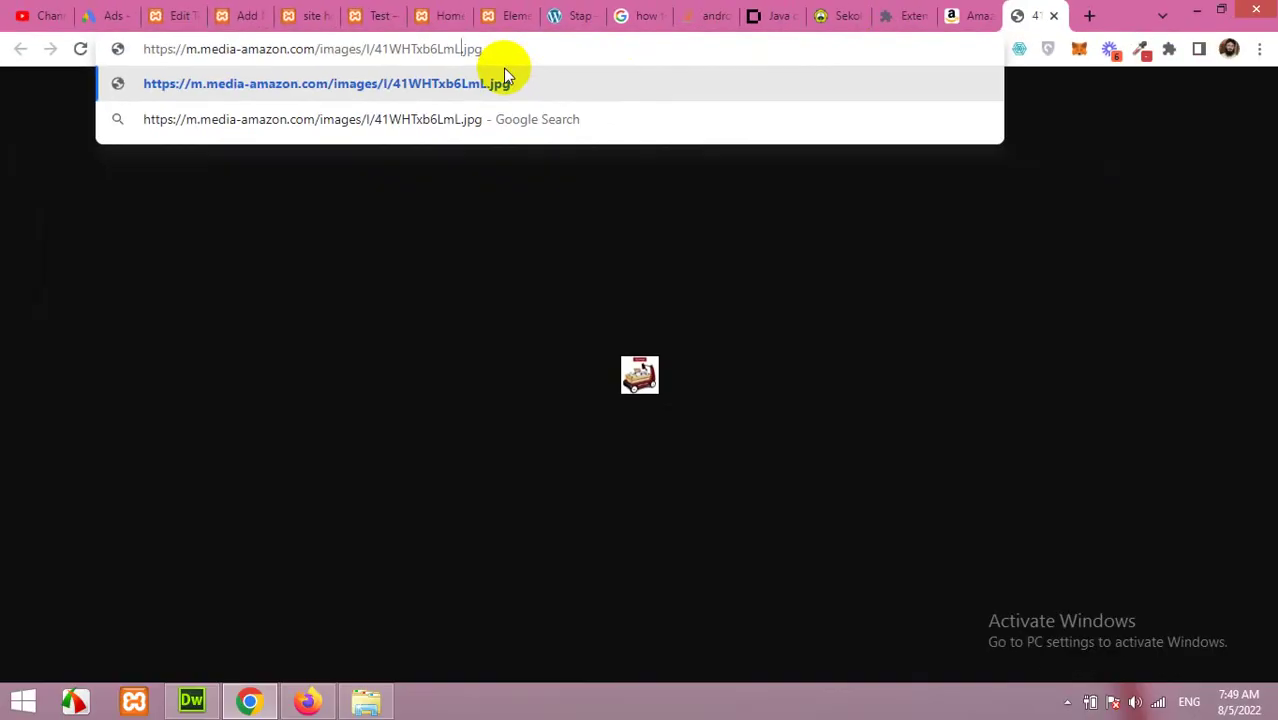
key(Return)
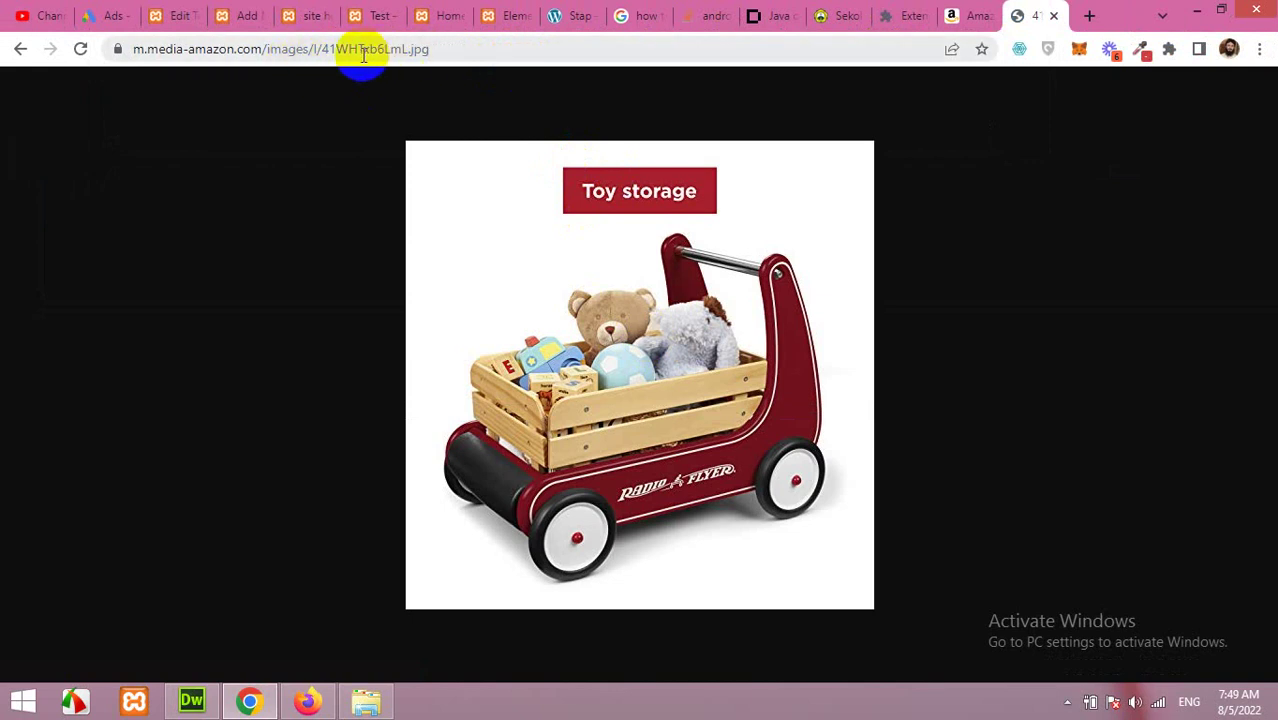
click(958, 16)
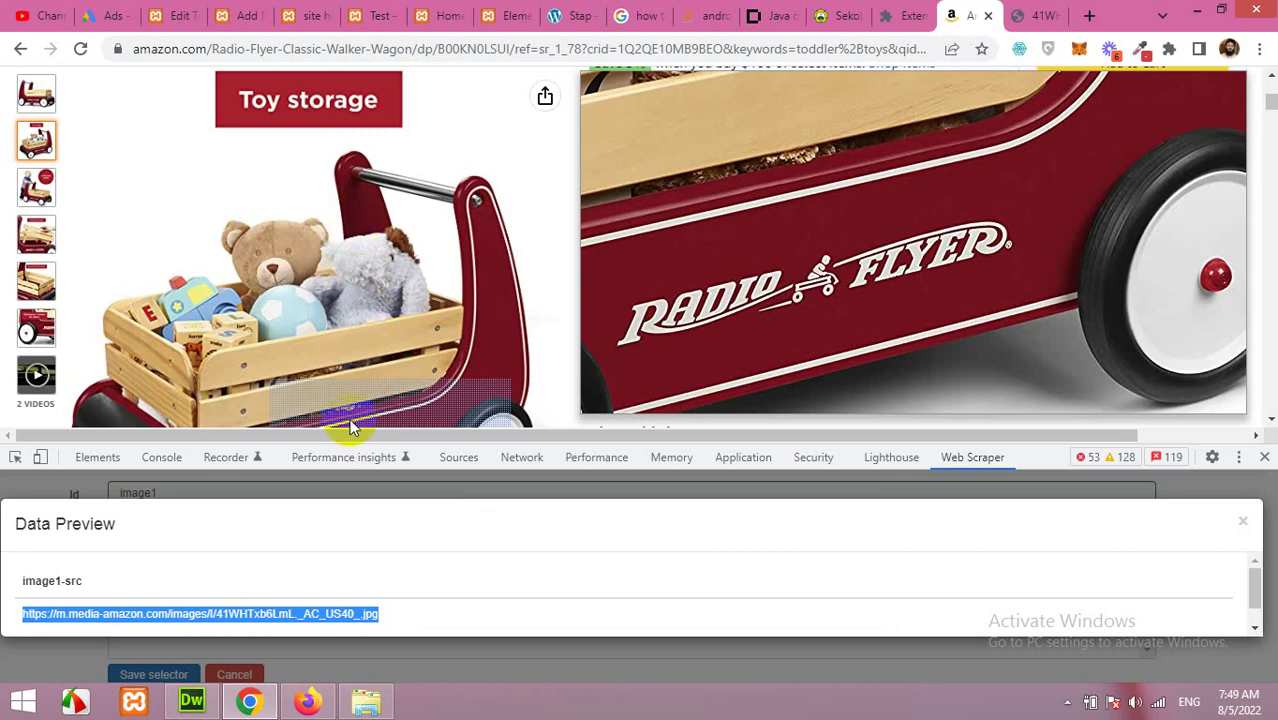
Step: Close the data preview and save the image1 selector
click(1243, 521)
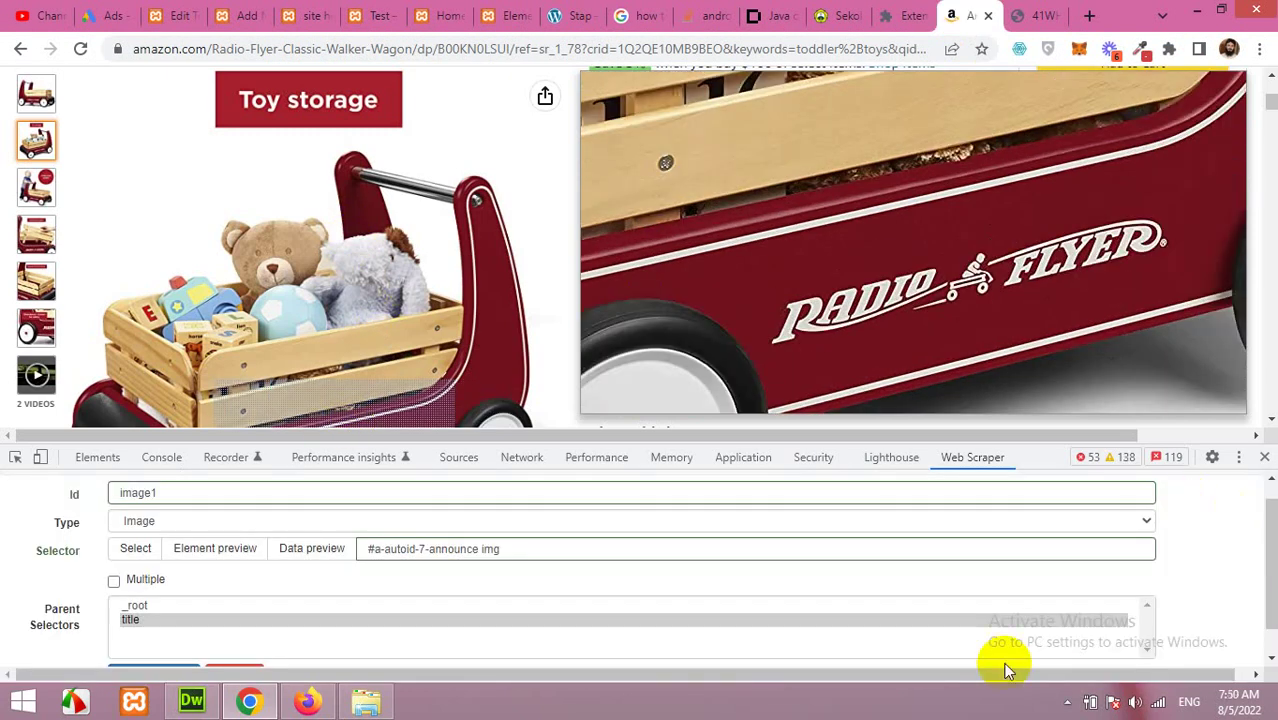
scroll(52, 612, down, 1)
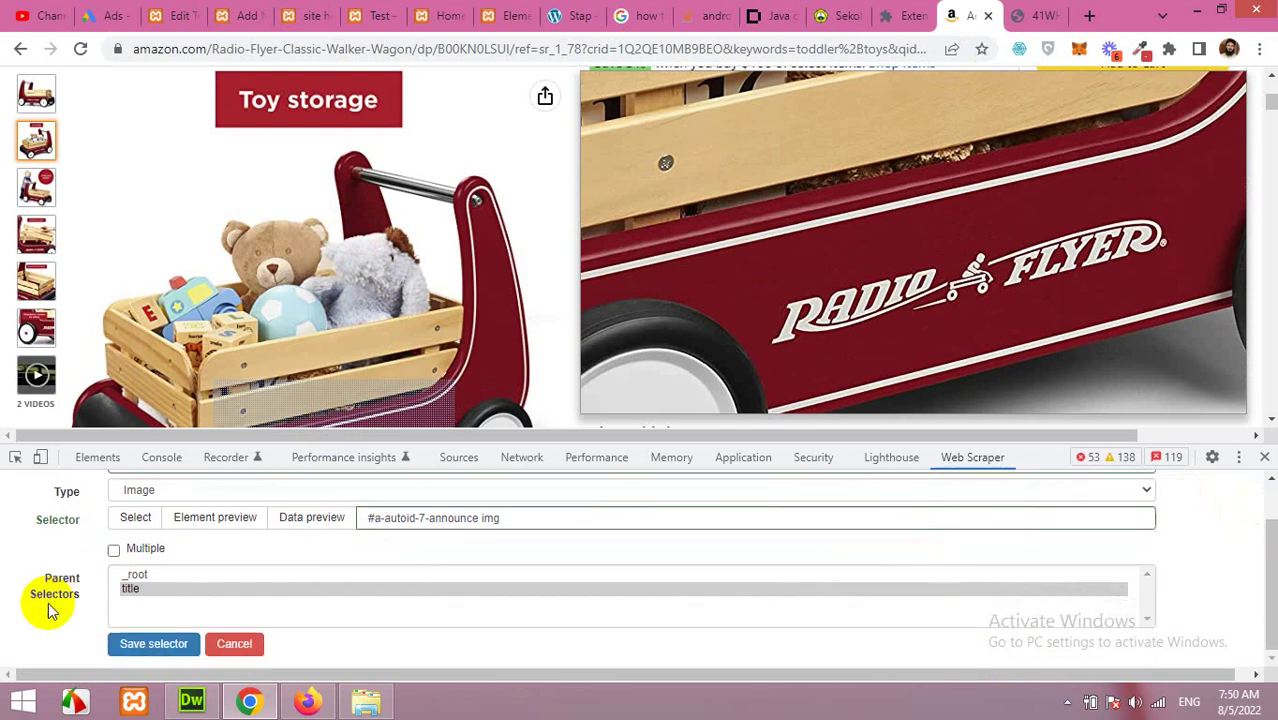
click(154, 643)
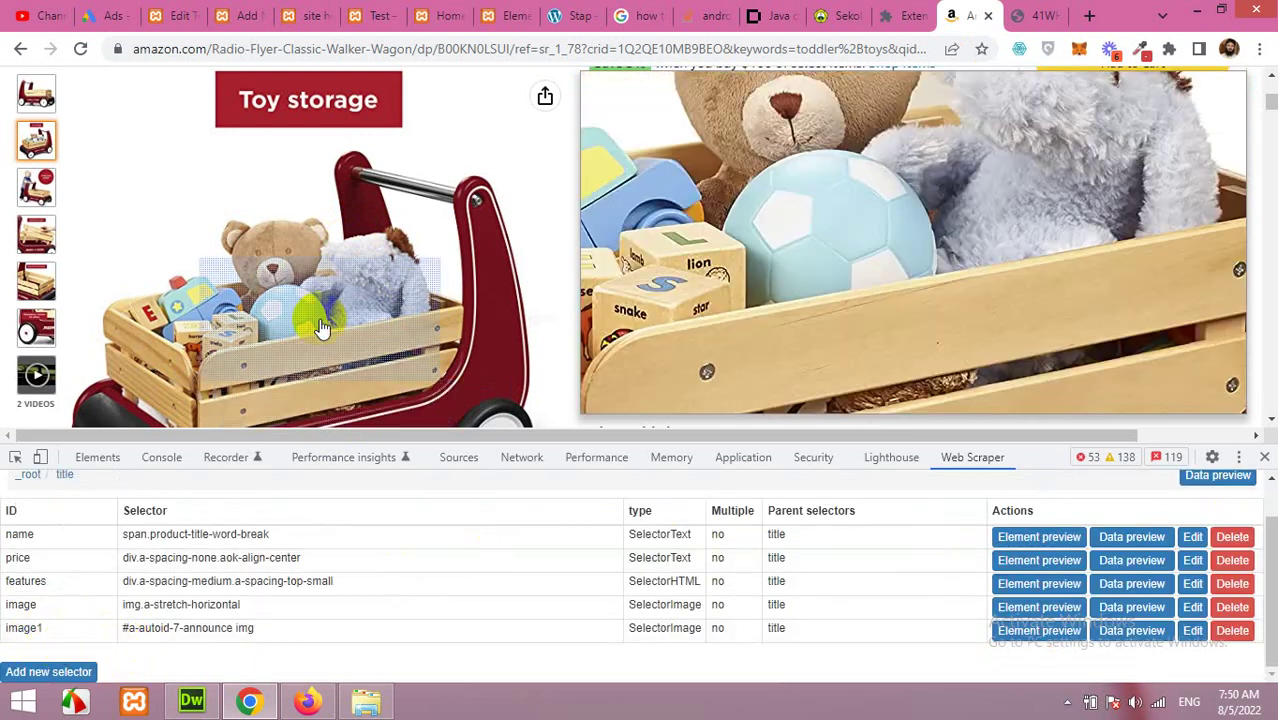
Step: Add and save an 'image3' Image selector on the third thumbnail (#a-autoid-8-announce img)
click(48, 671)
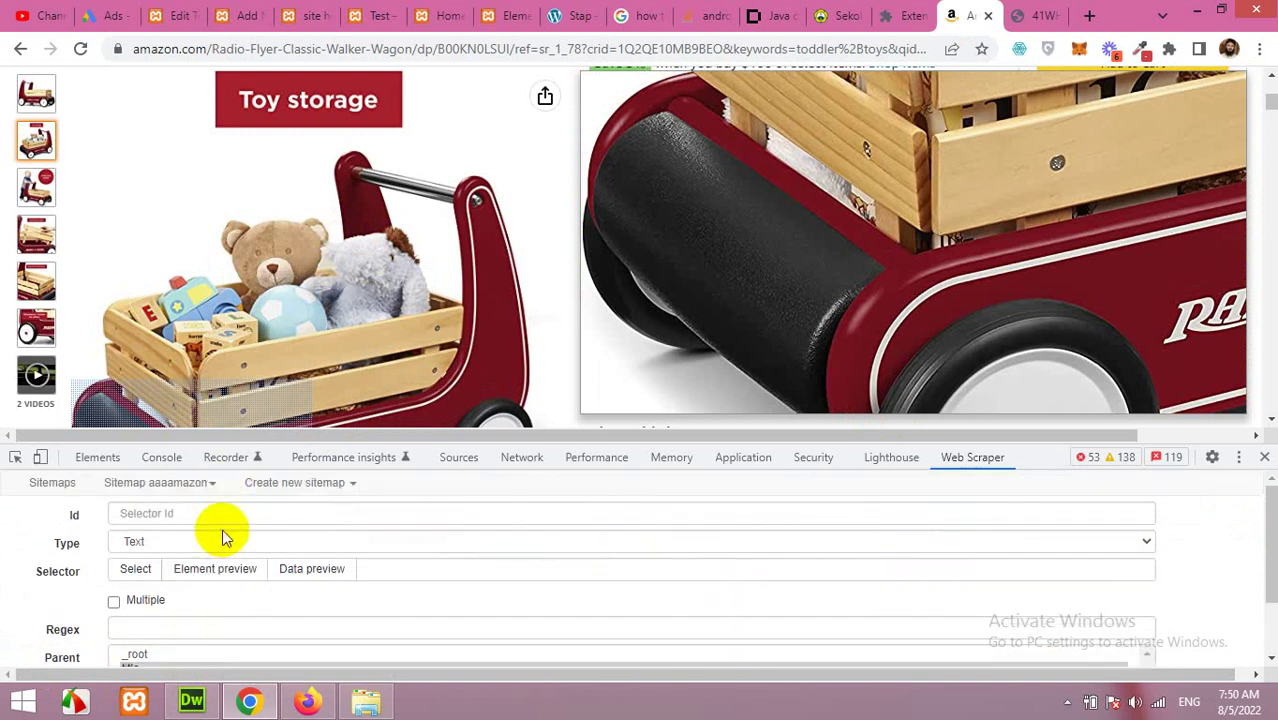
click(210, 511)
text(image3)
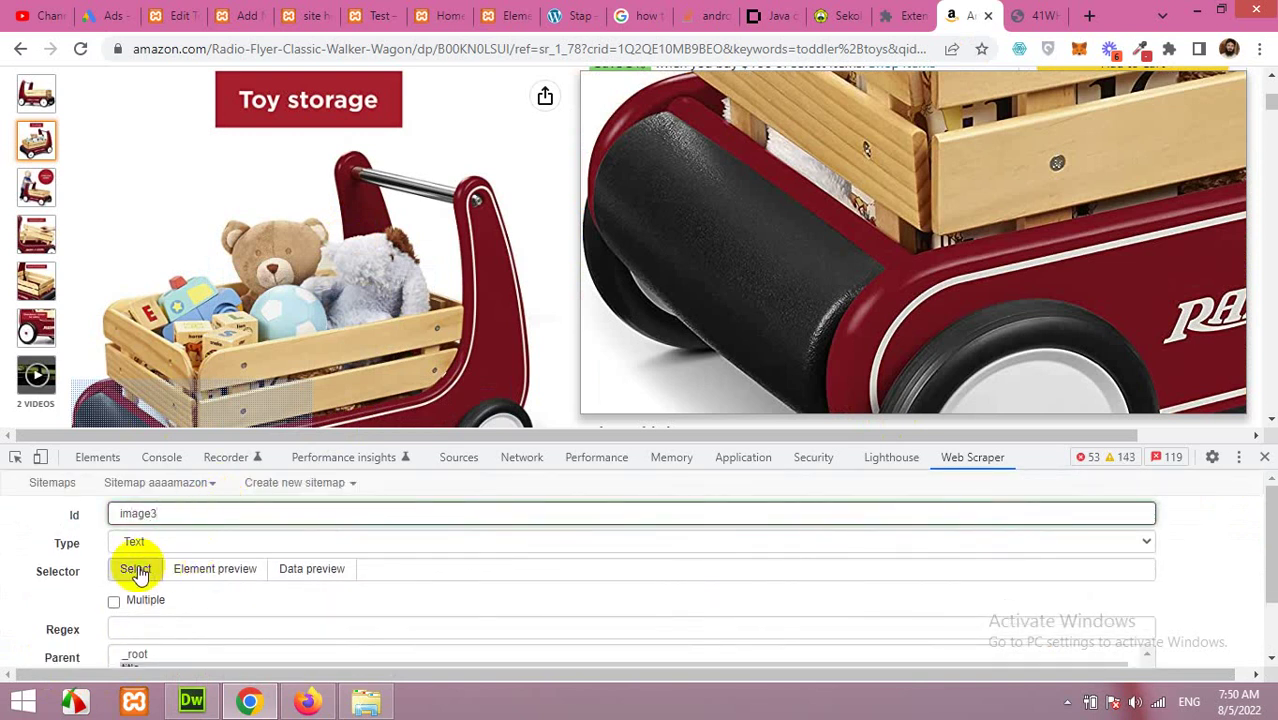
click(134, 541)
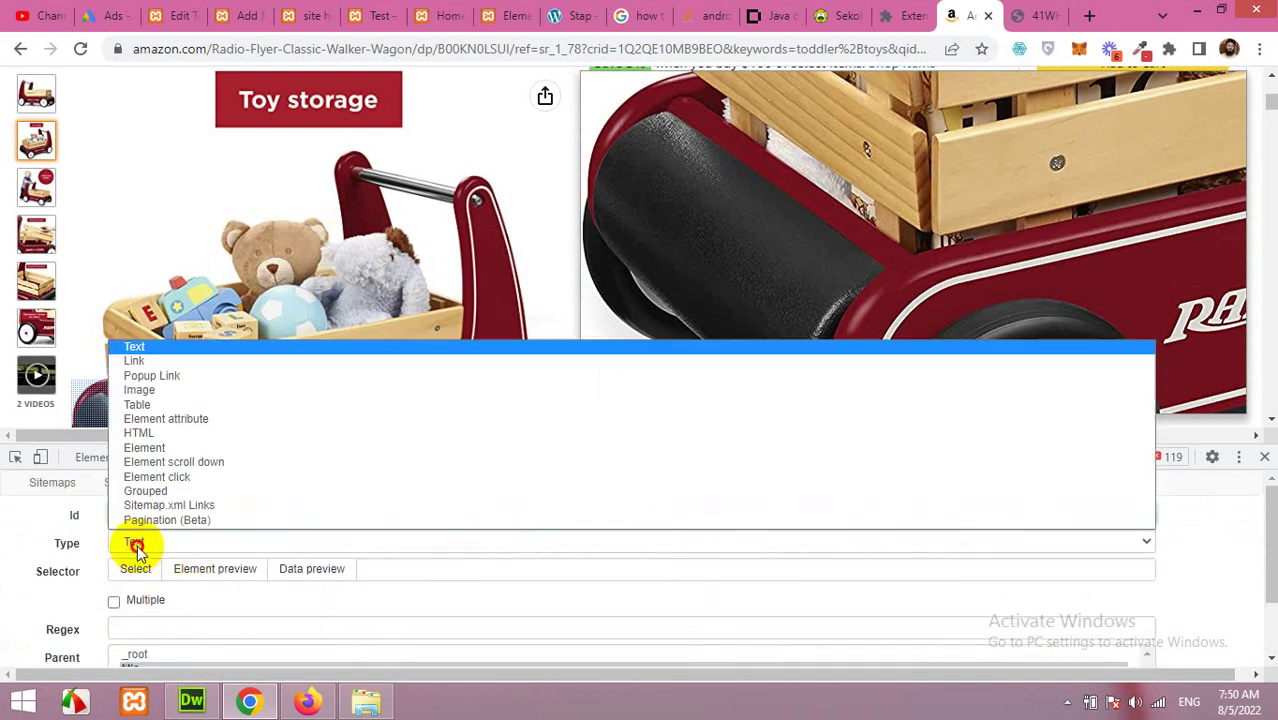
click(160, 390)
click(135, 568)
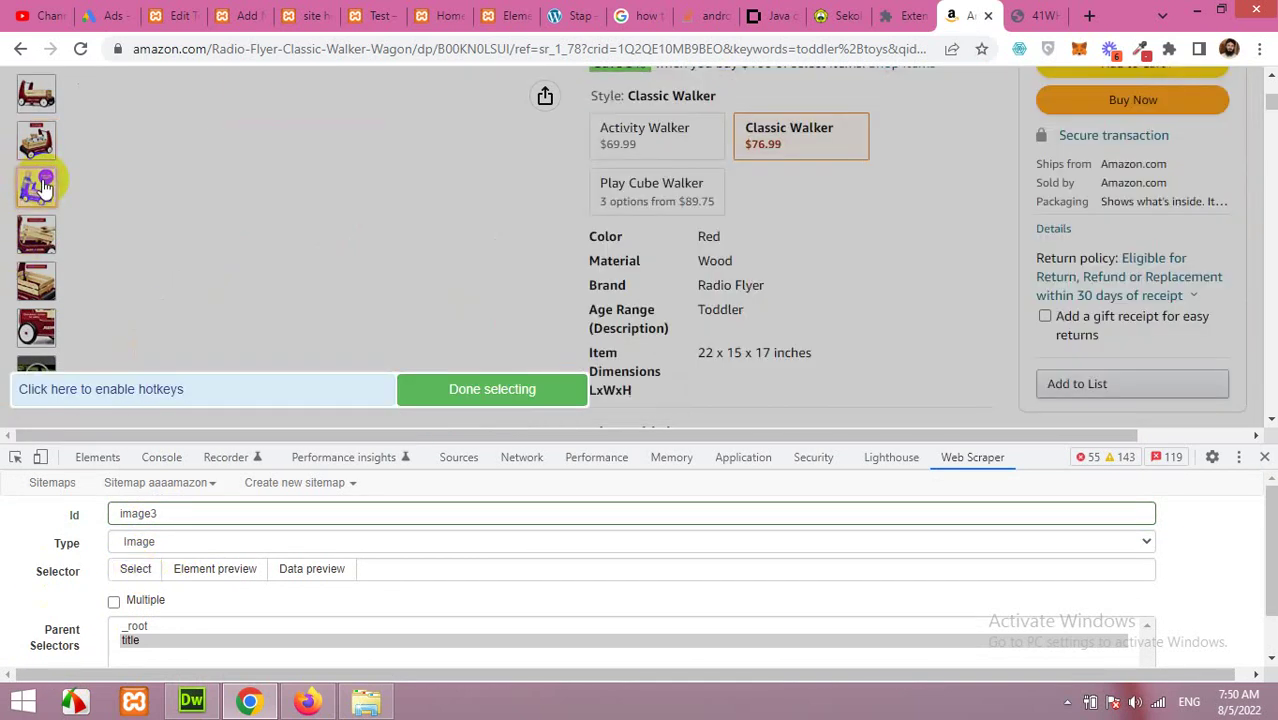
click(42, 185)
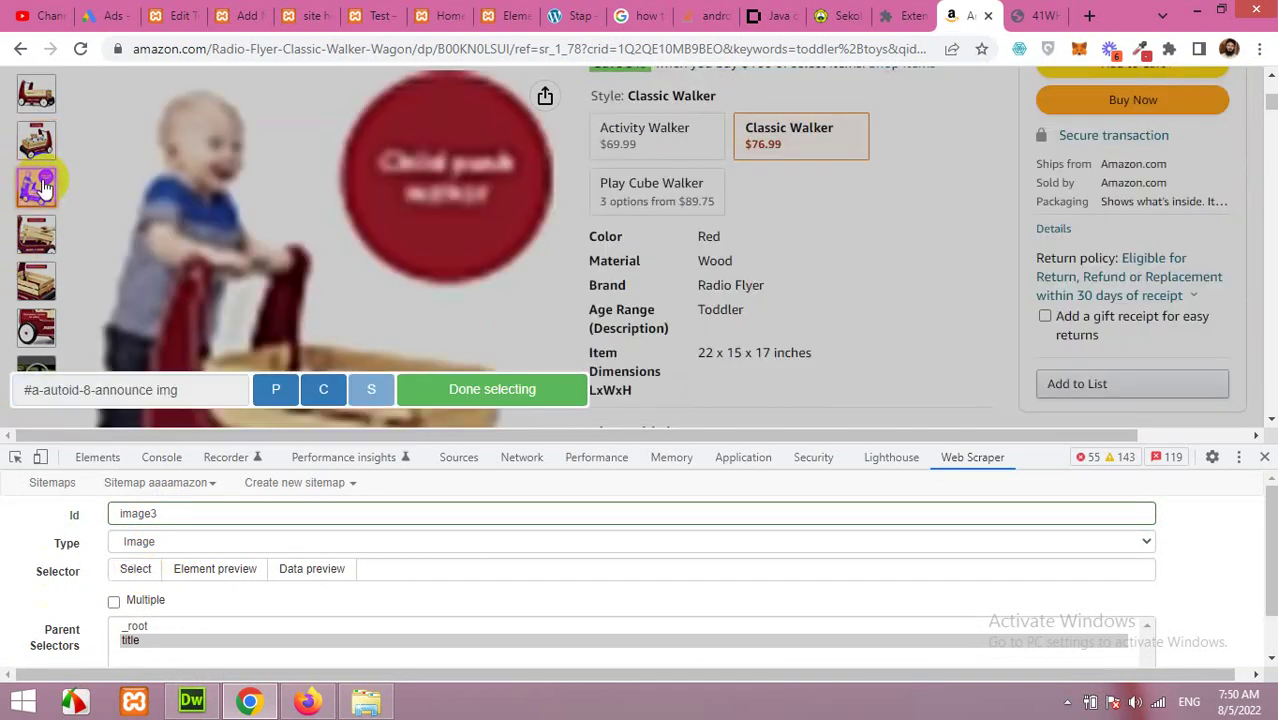
click(475, 392)
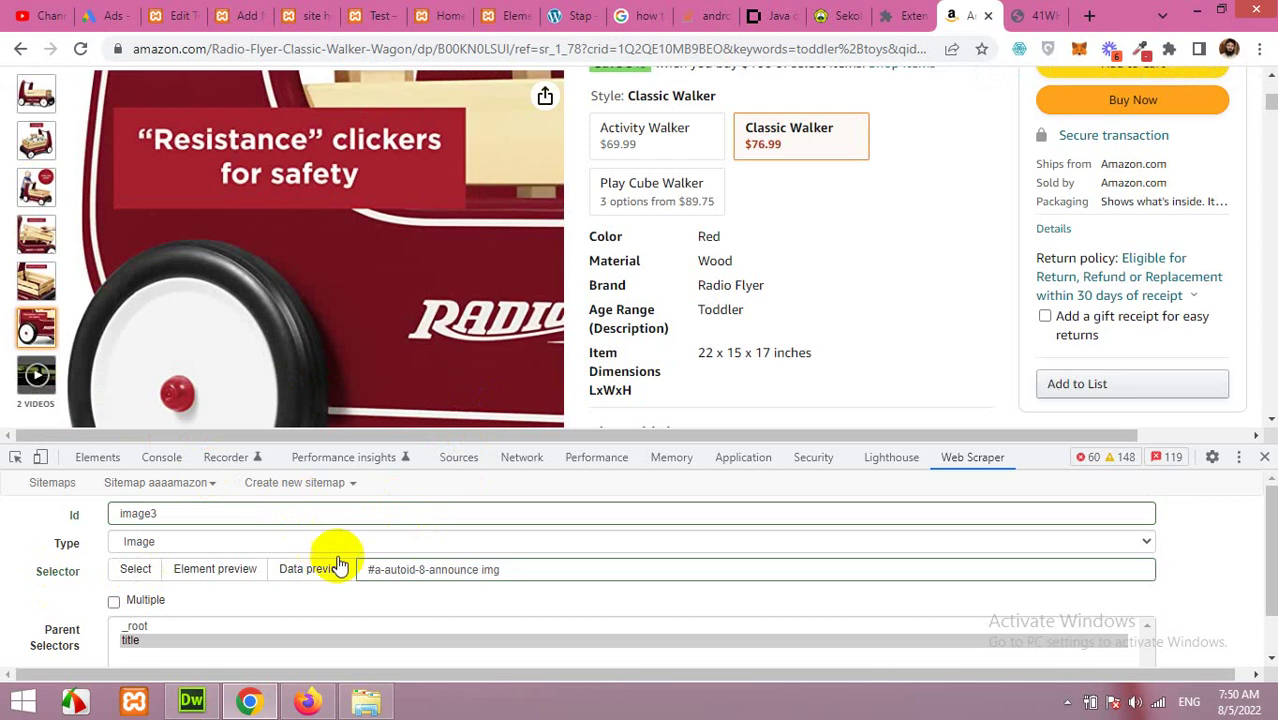
scroll(77, 656, down, 1)
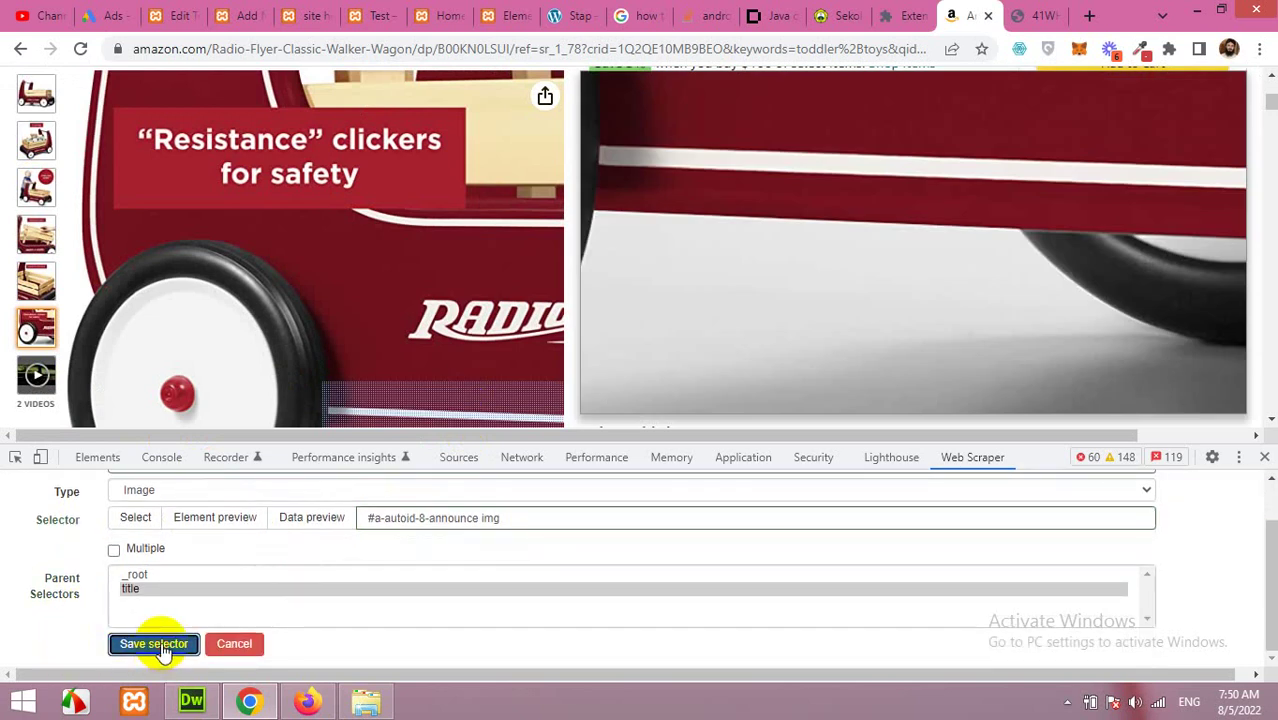
click(155, 644)
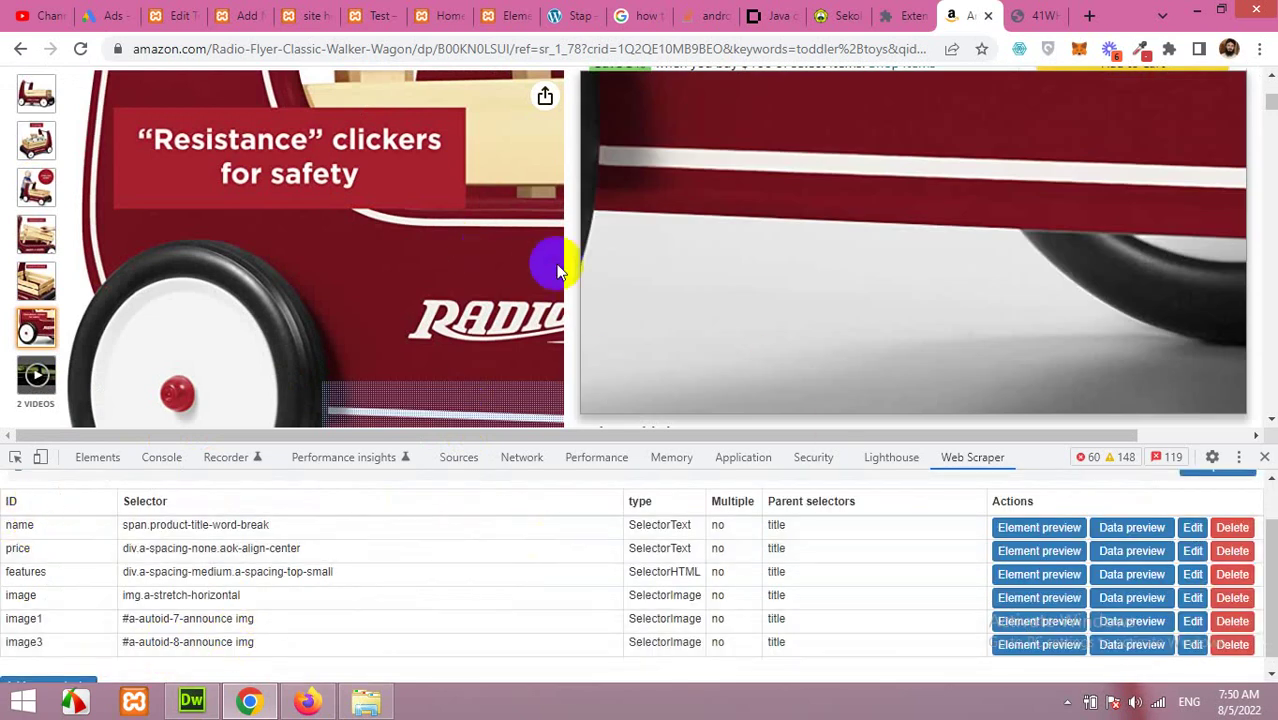
Step: Create an 'asin' text selector targeting the ASIN value in the Product information table
scroll(899, 305, down, 10)
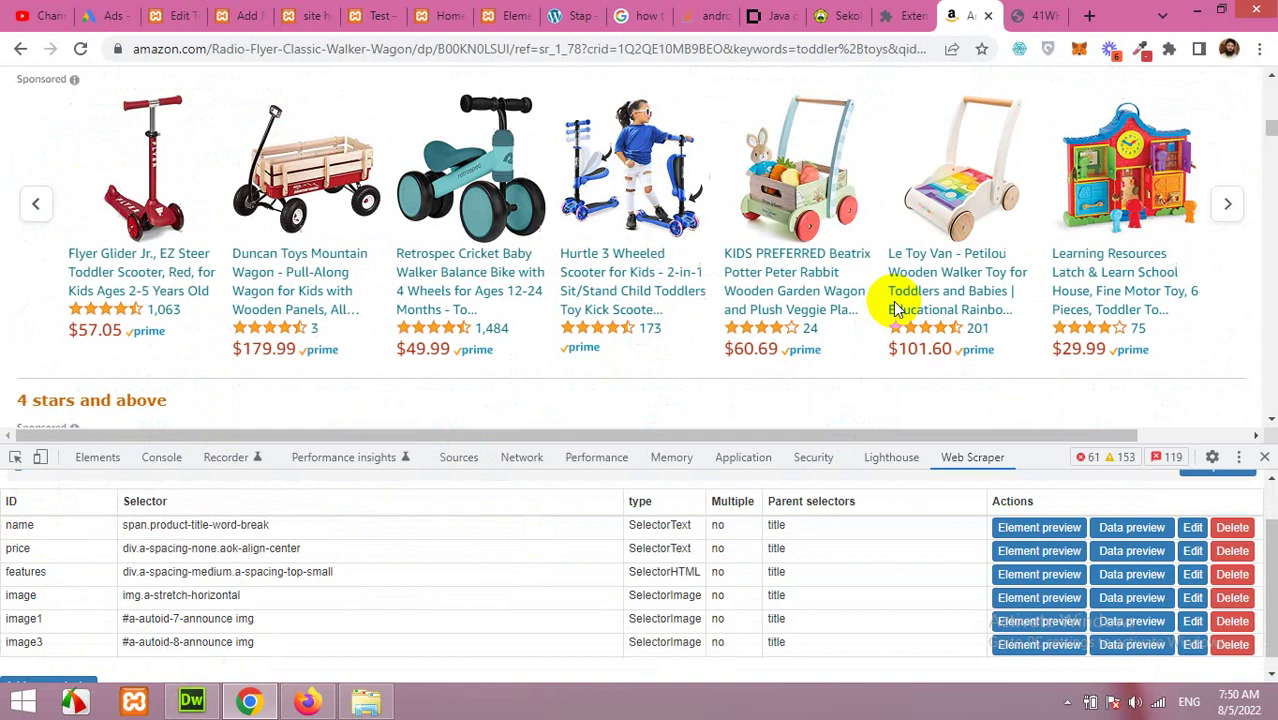
scroll(893, 305, down, 10)
scroll(893, 308, up, 3)
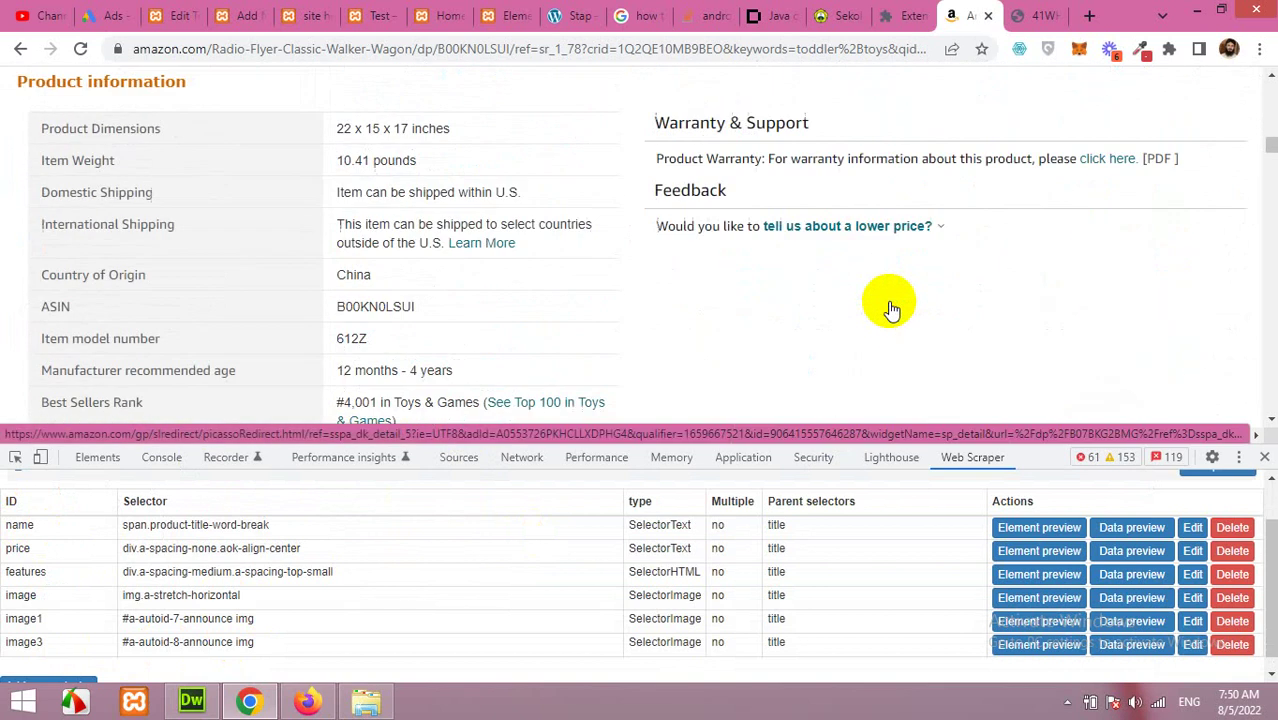
scroll(893, 305, up, 1)
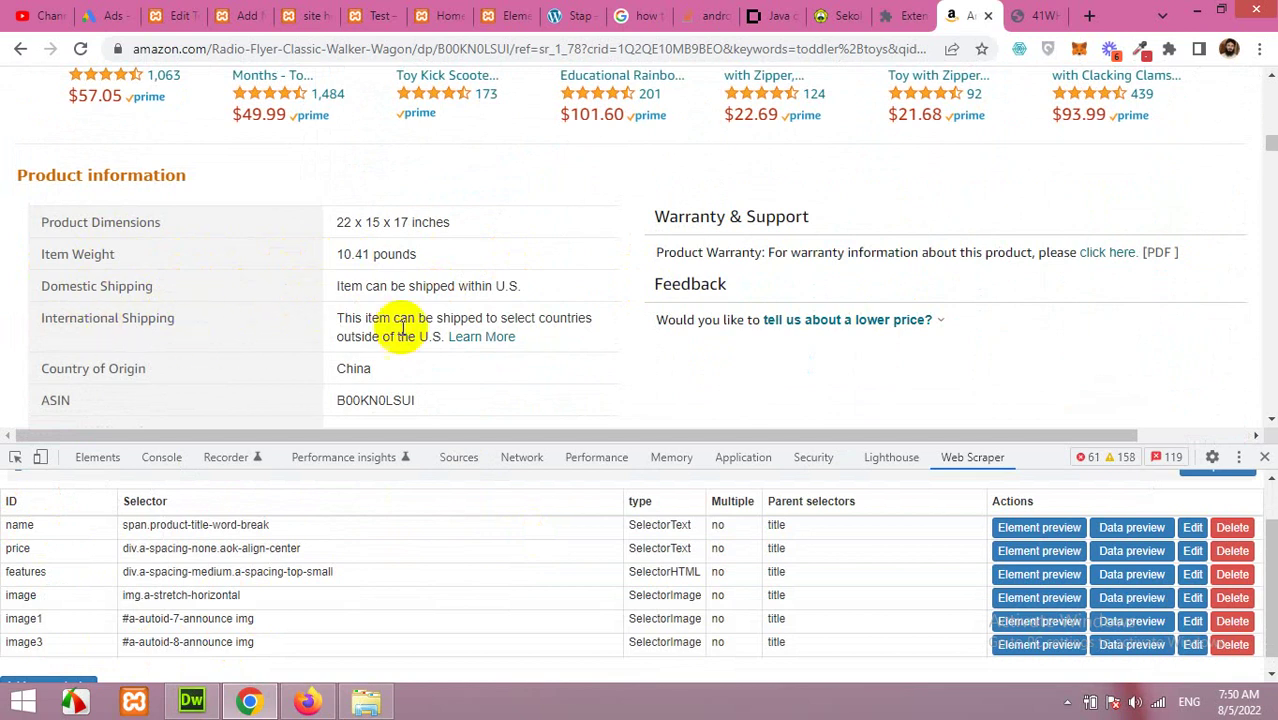
scroll(115, 380, down, 1)
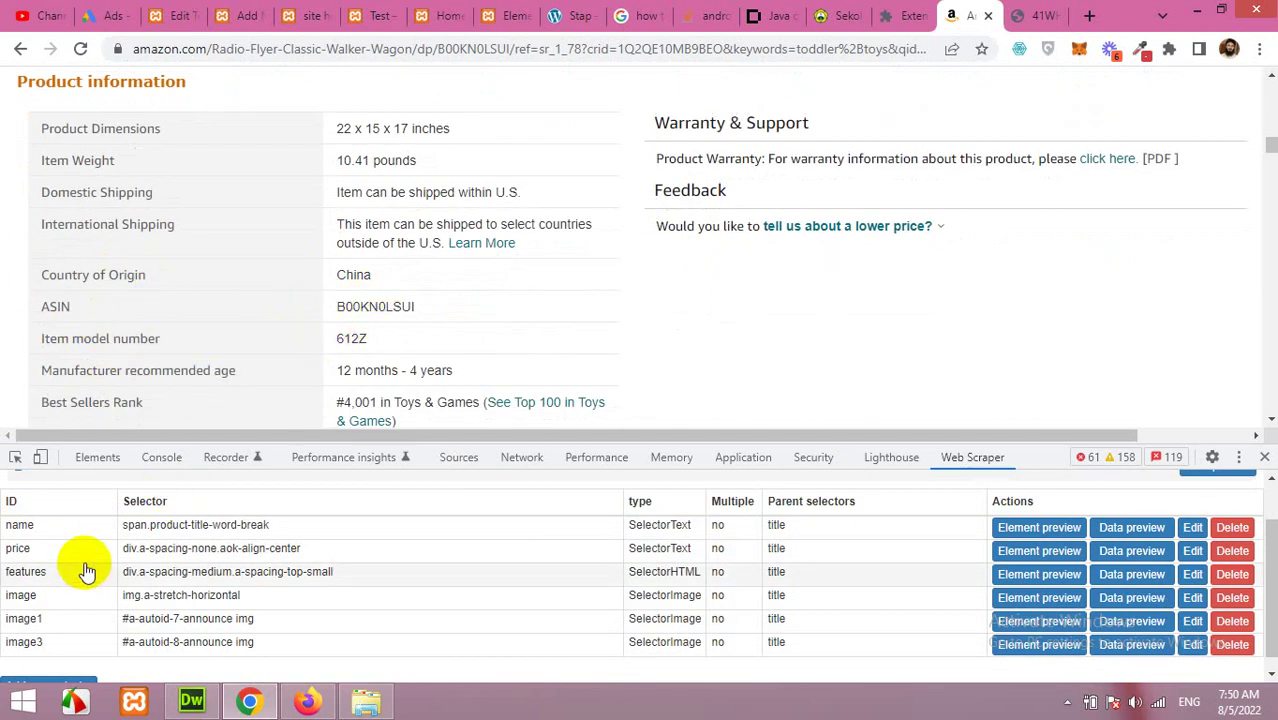
scroll(27, 650, down, 1)
click(38, 670)
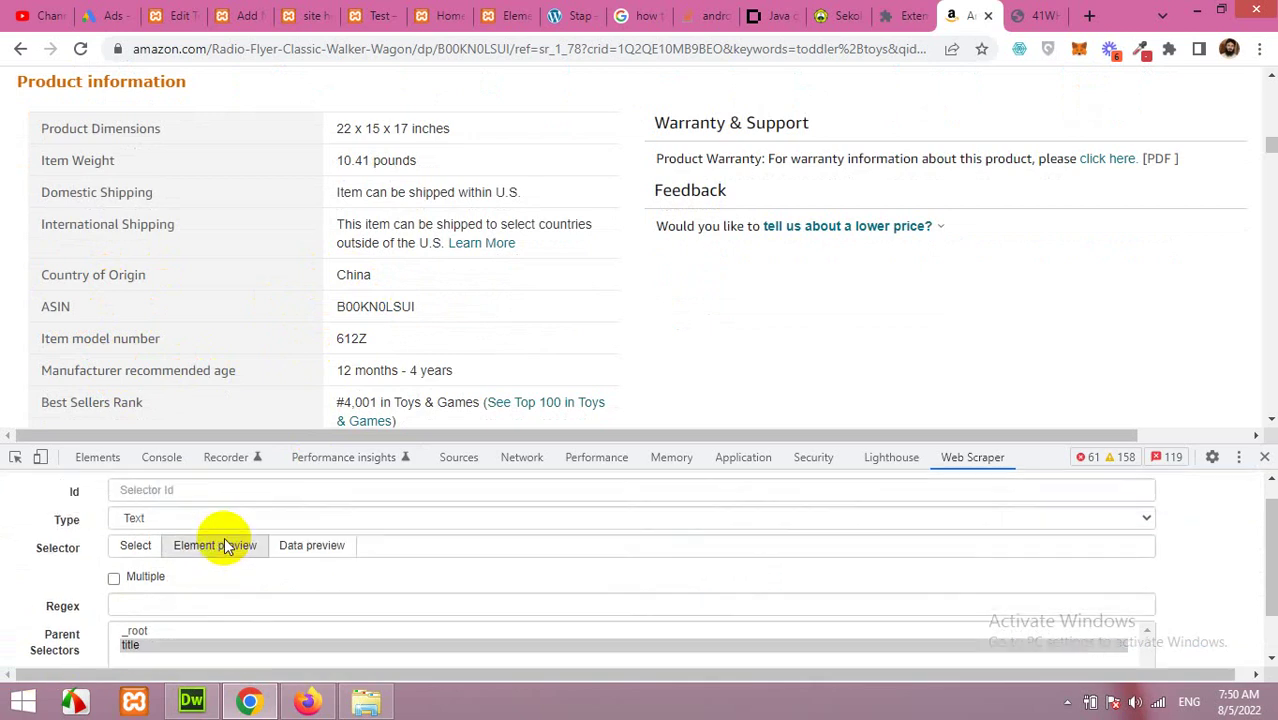
click(209, 521)
text(asi)
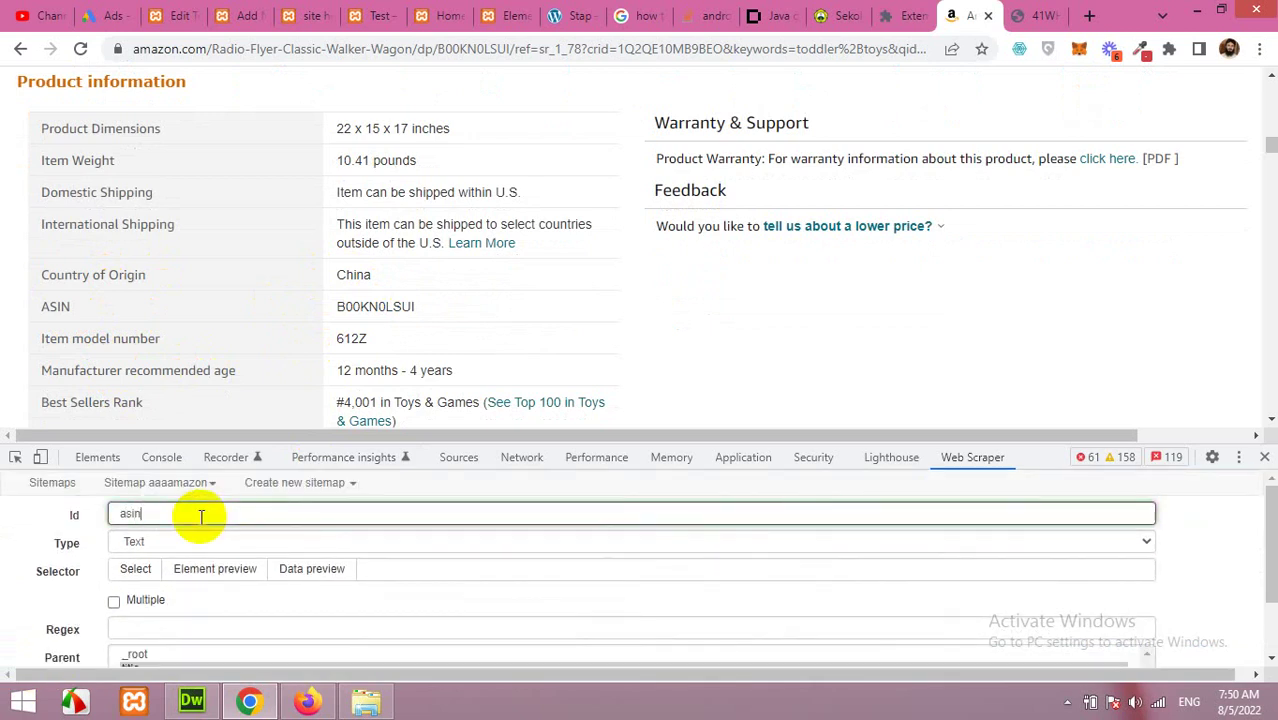
text(n)
click(135, 568)
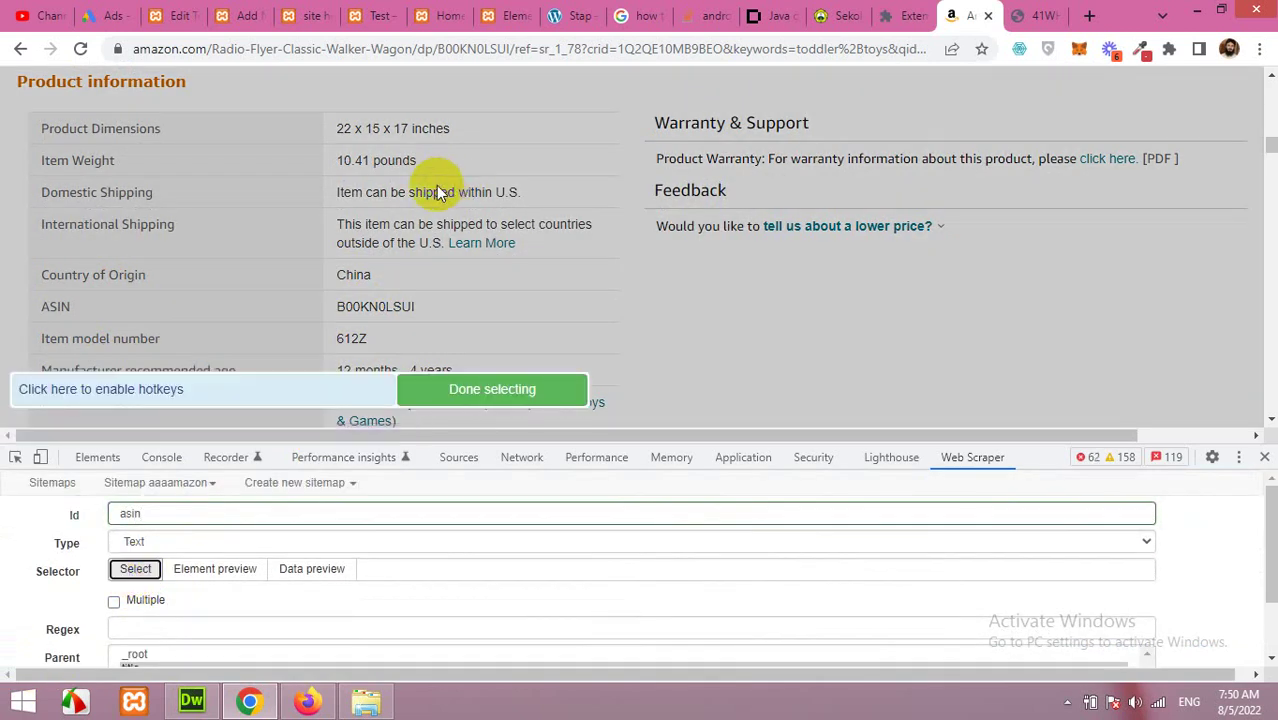
click(401, 310)
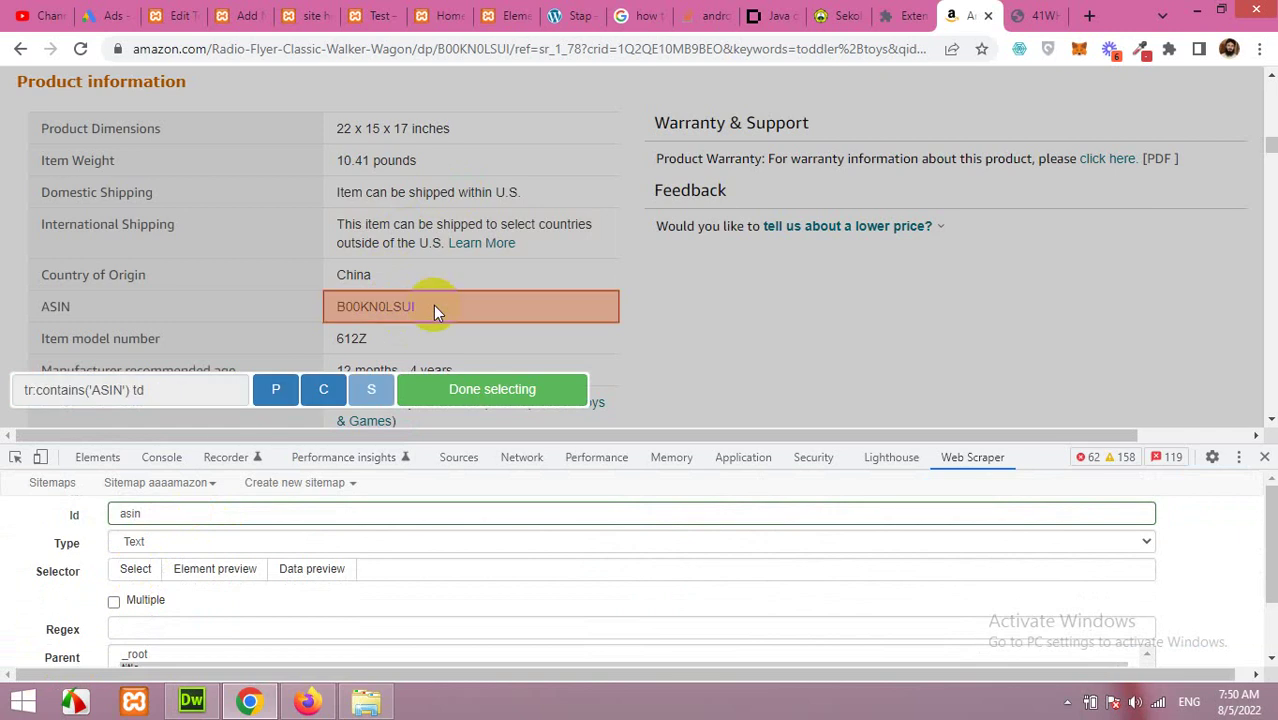
click(466, 396)
Step: Preview the asin data, then save the selector using tr:contains('ASIN') td
click(309, 566)
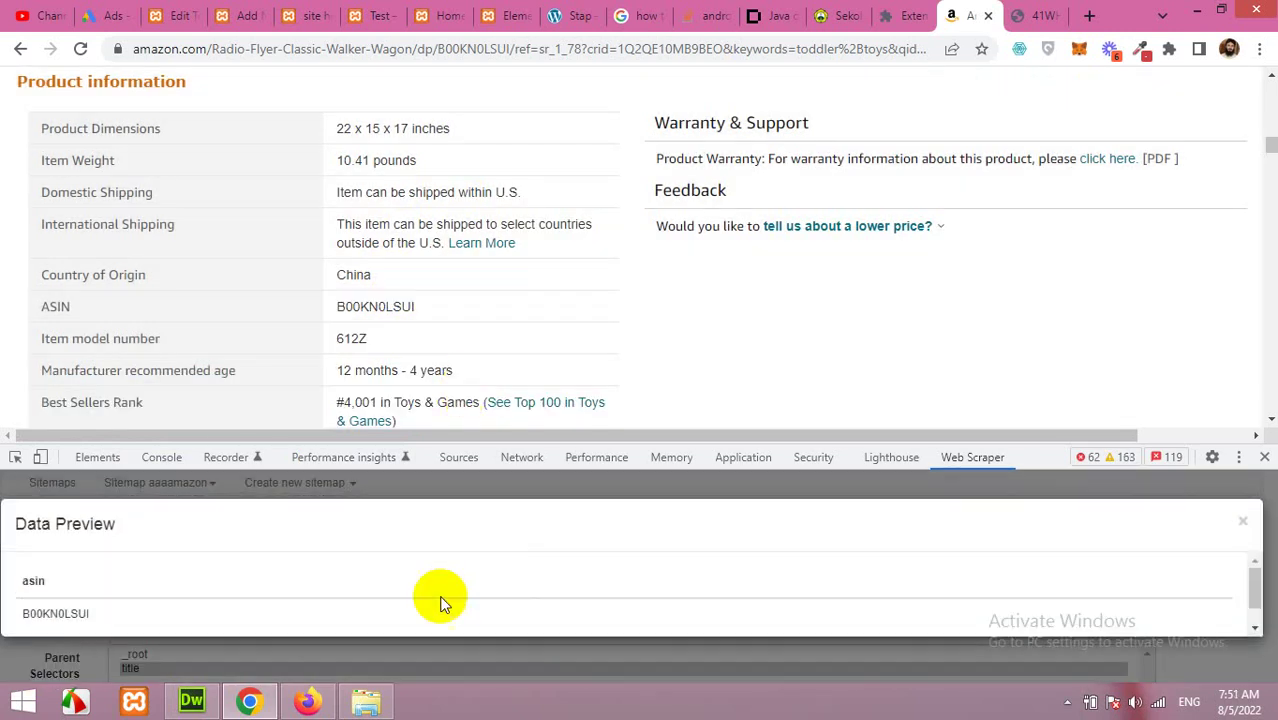
click(1242, 521)
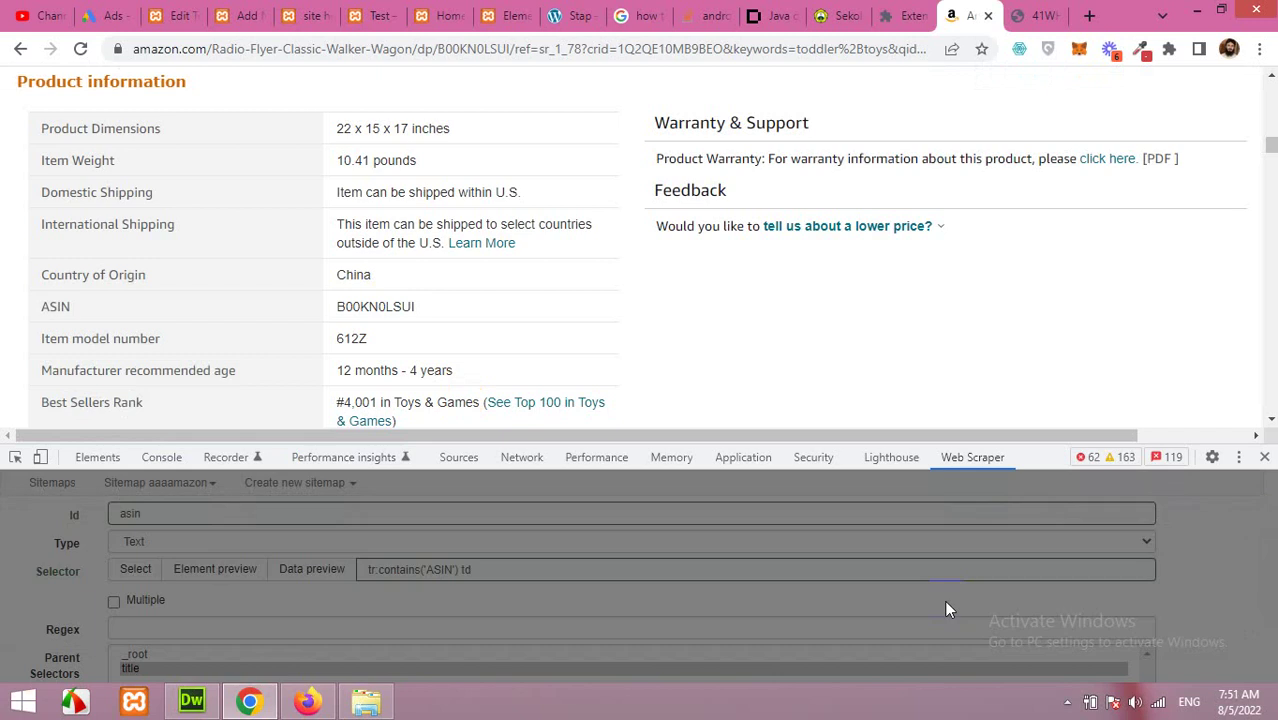
scroll(95, 603, down, 2)
click(120, 643)
scroll(420, 334, down, 6)
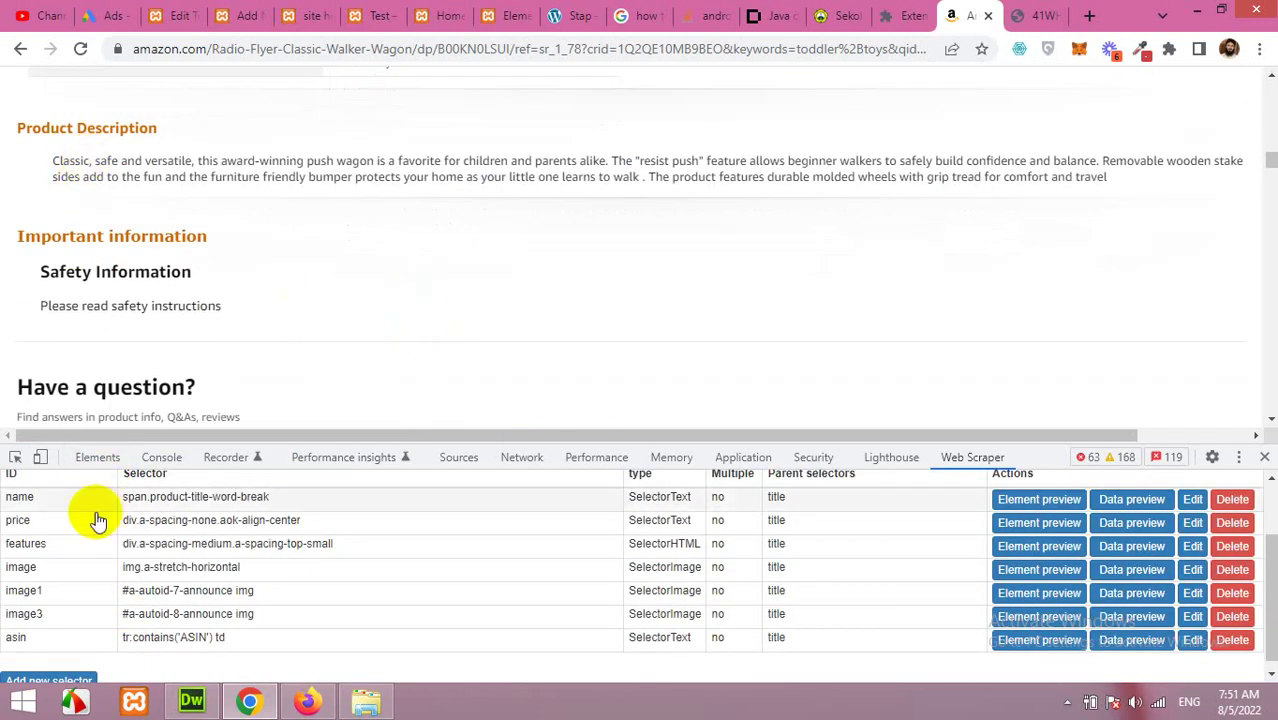
Step: Add an HTML selector with Id 'description' that targets the Product Description paragraph
scroll(50, 648, down, 1)
click(50, 668)
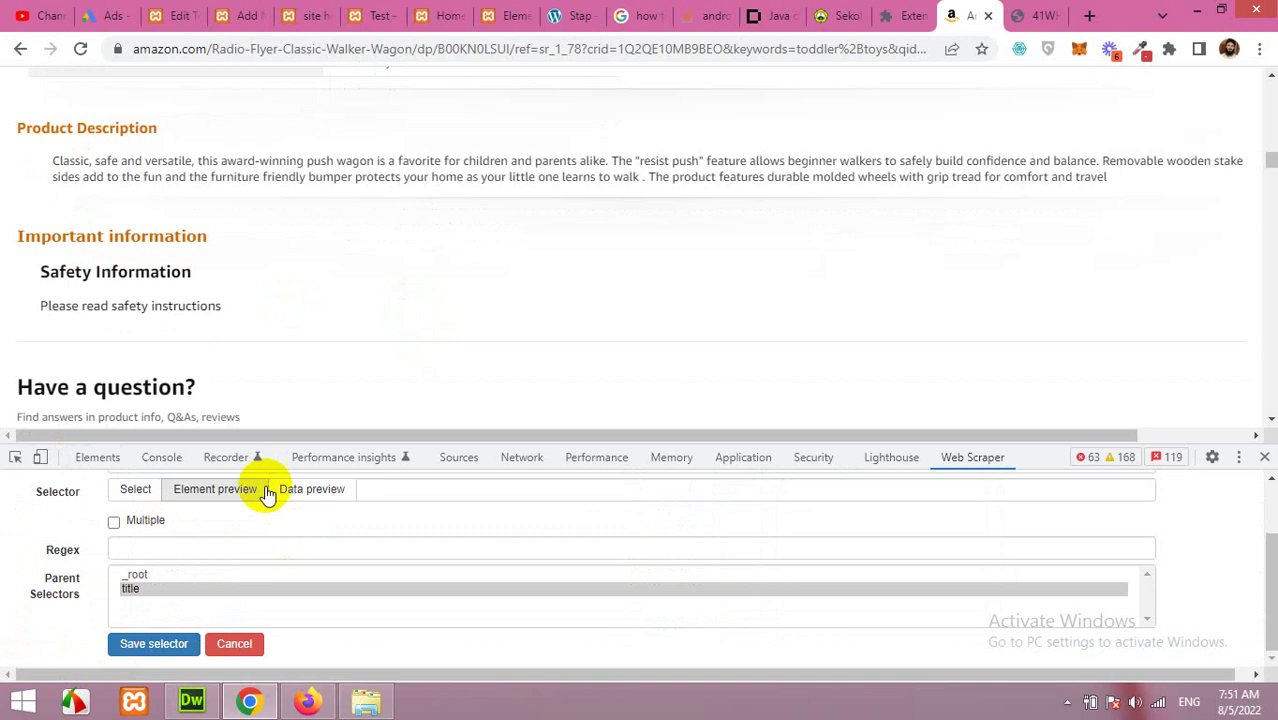
scroll(237, 520, up, 3)
click(235, 516)
text(description)
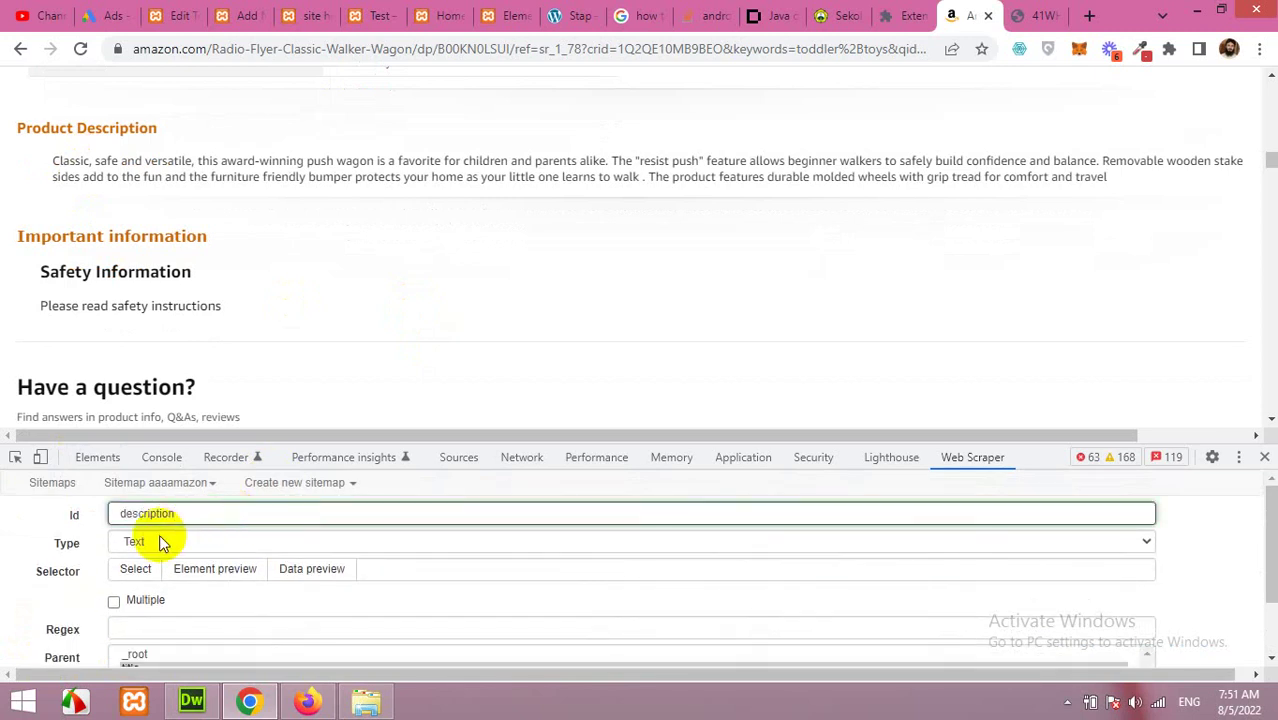
click(159, 538)
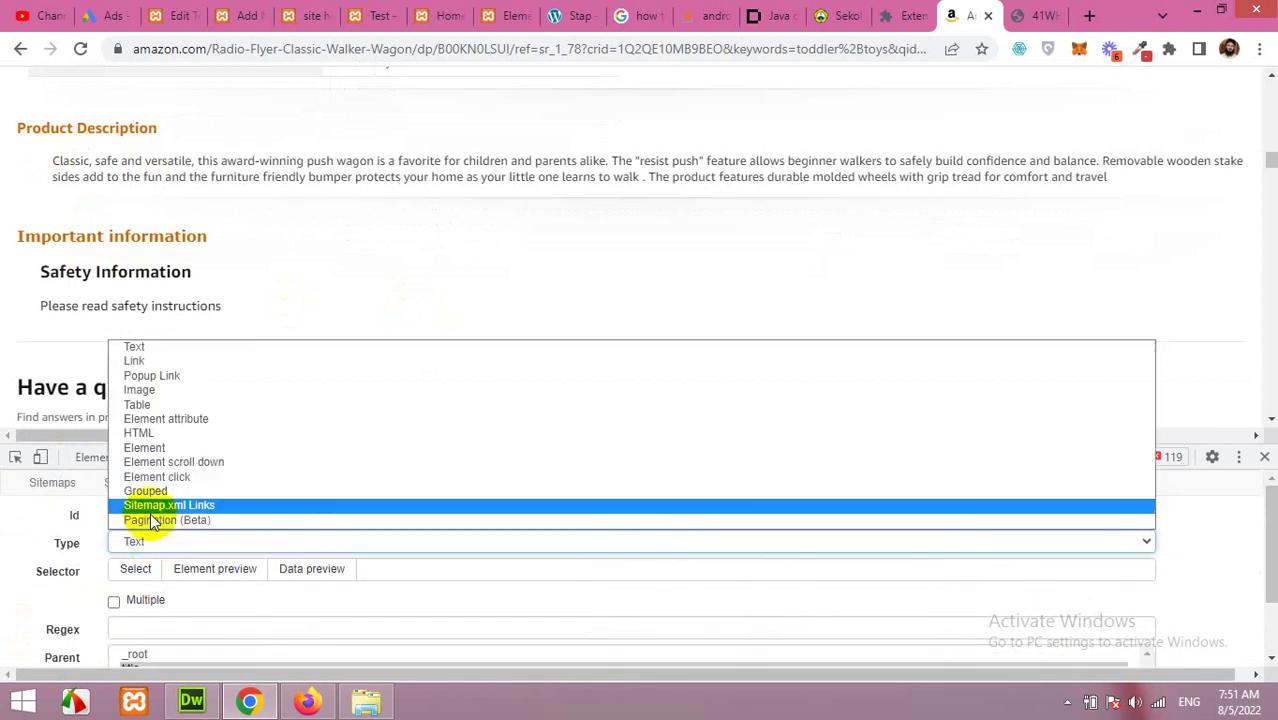
click(160, 432)
click(137, 570)
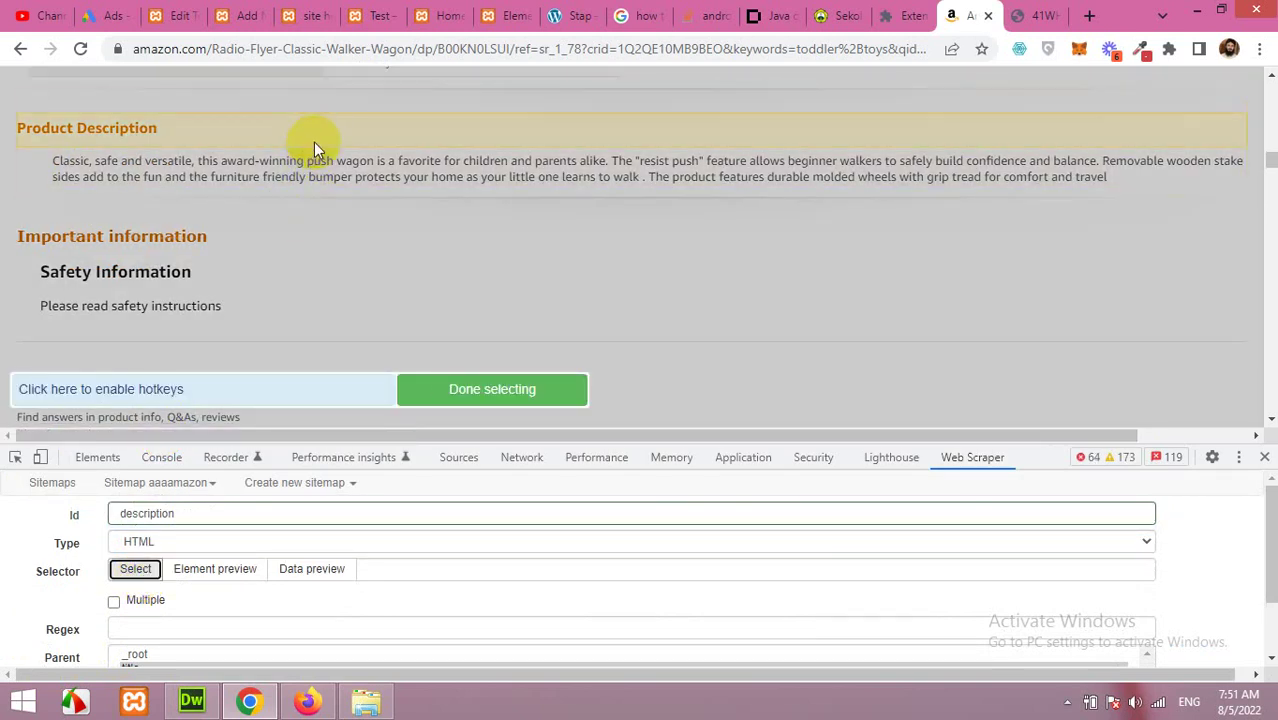
click(313, 150)
click(461, 380)
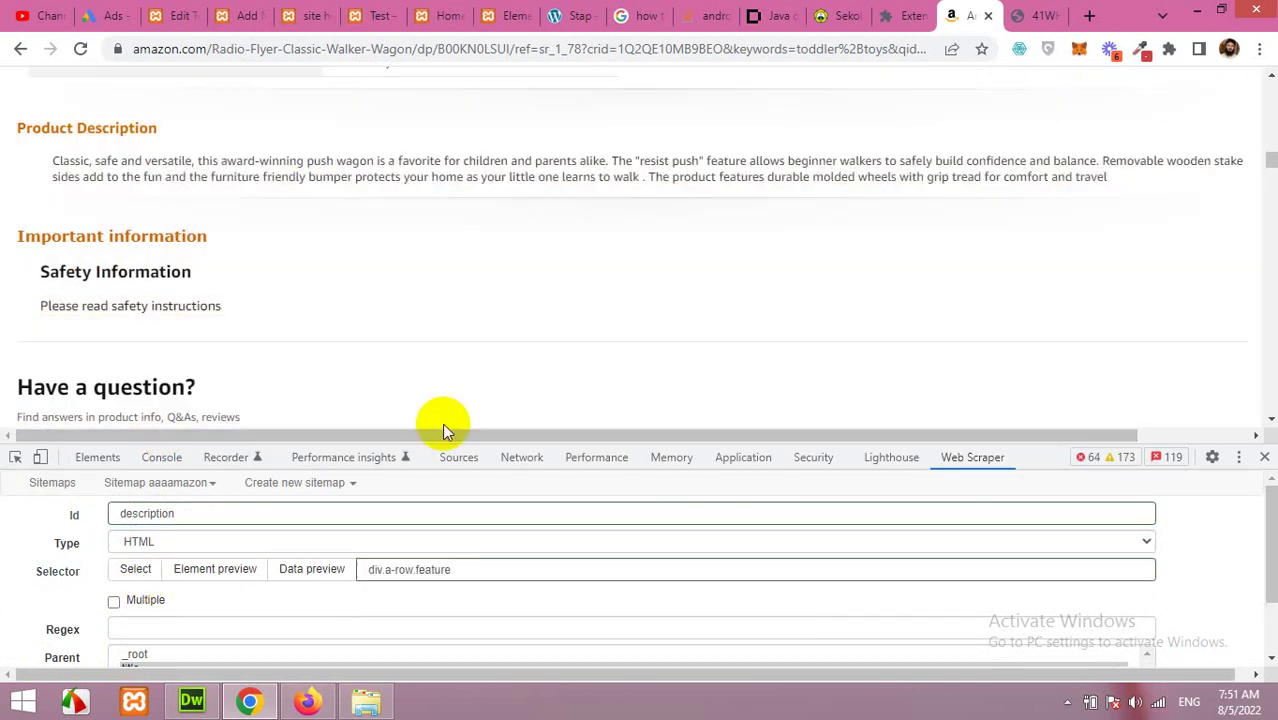
scroll(183, 624, down, 2)
Step: Save the selector and scrape the aaaamazon sitemap with 2000 ms request interval and page load delay
click(135, 646)
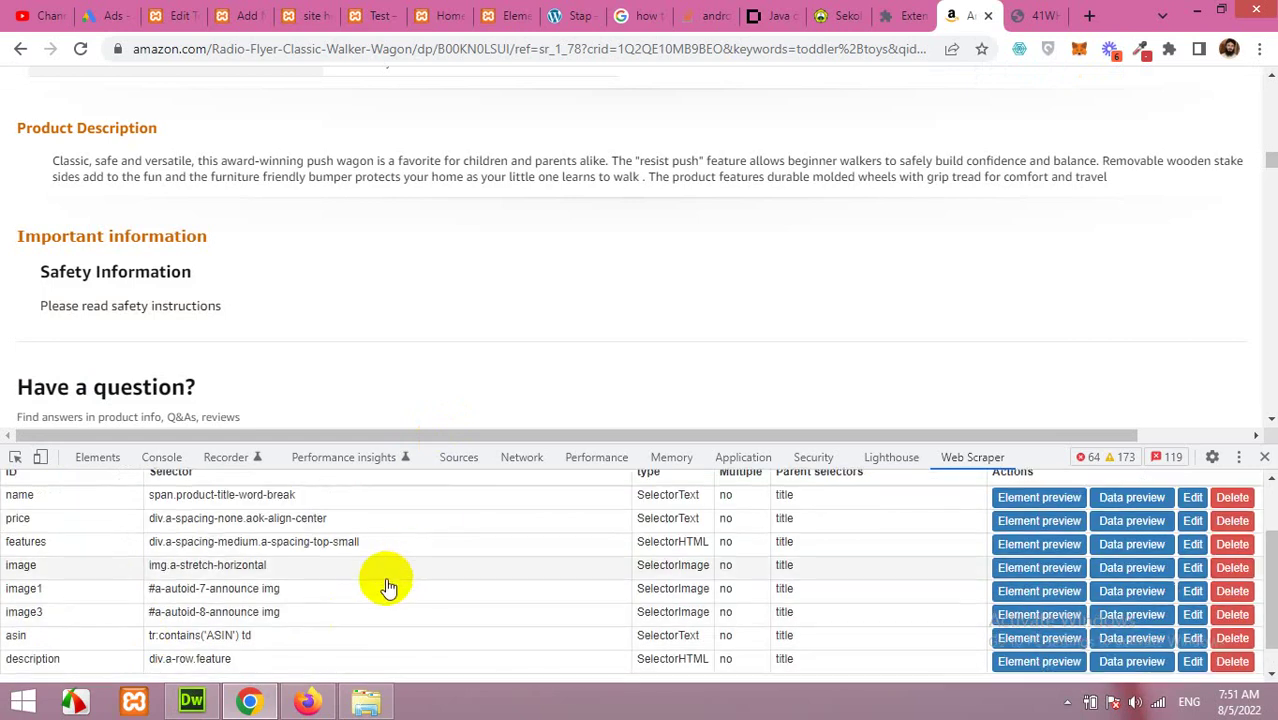
click(156, 484)
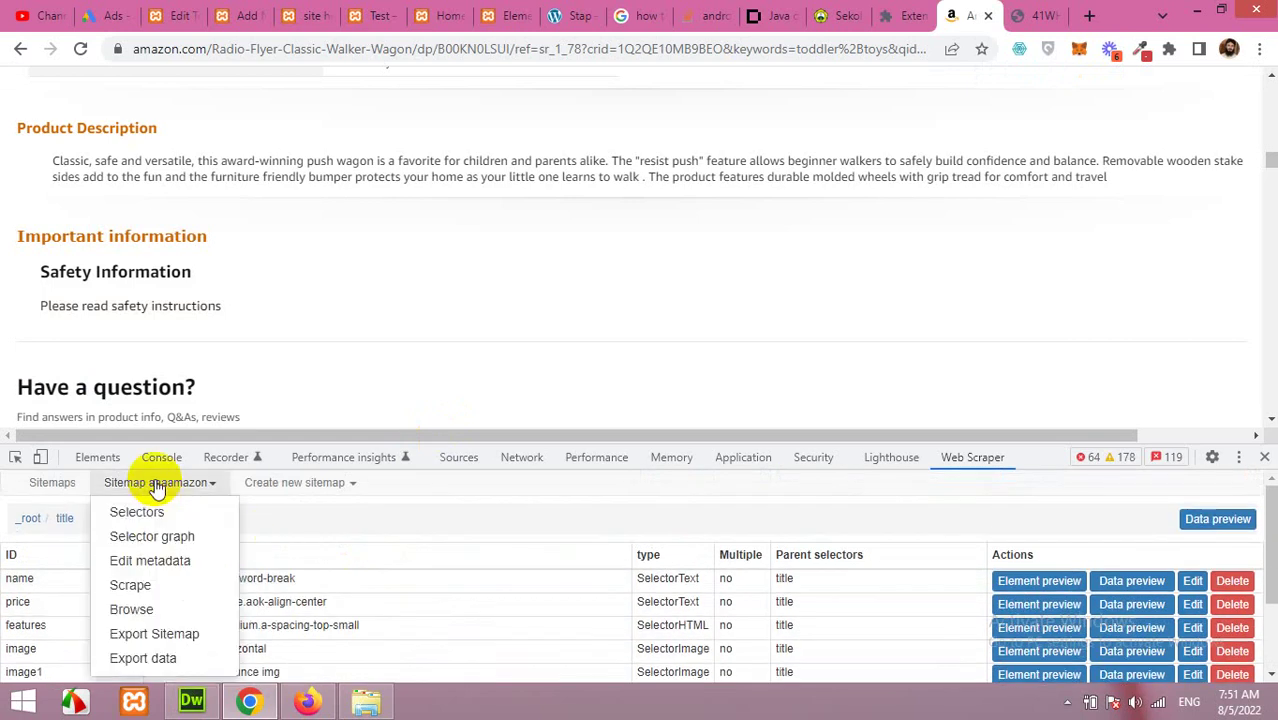
click(145, 585)
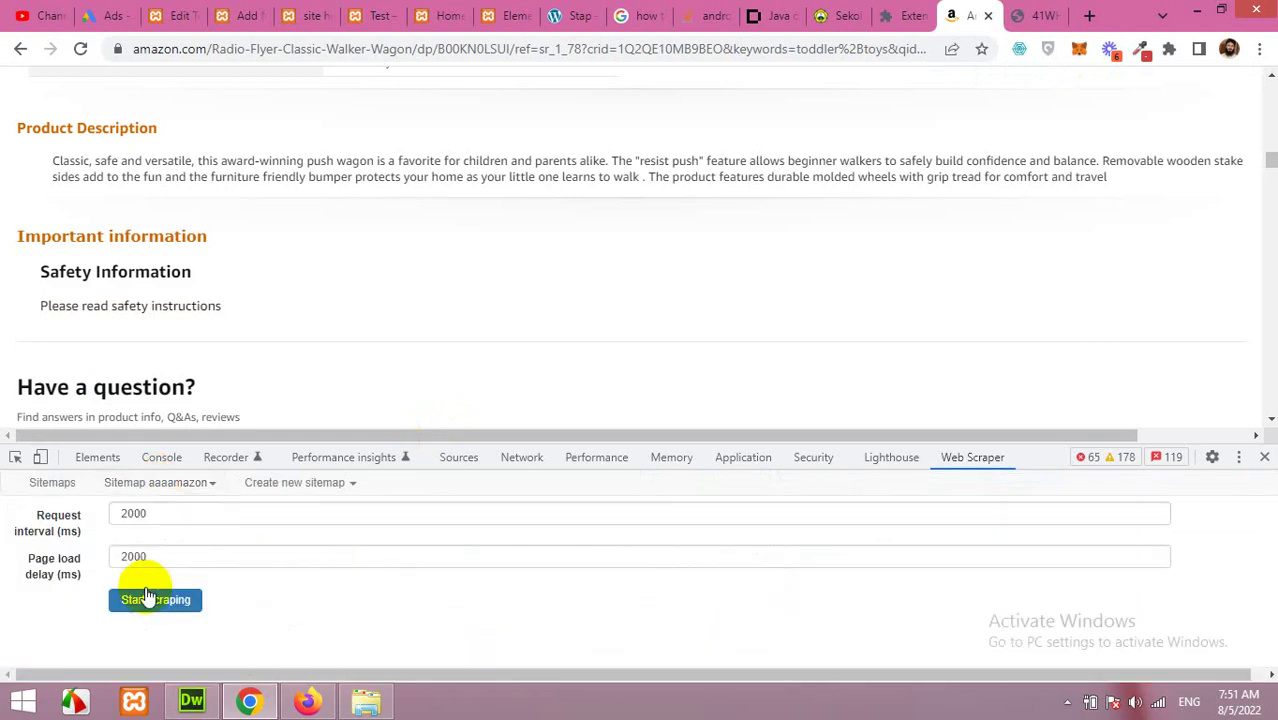
click(155, 601)
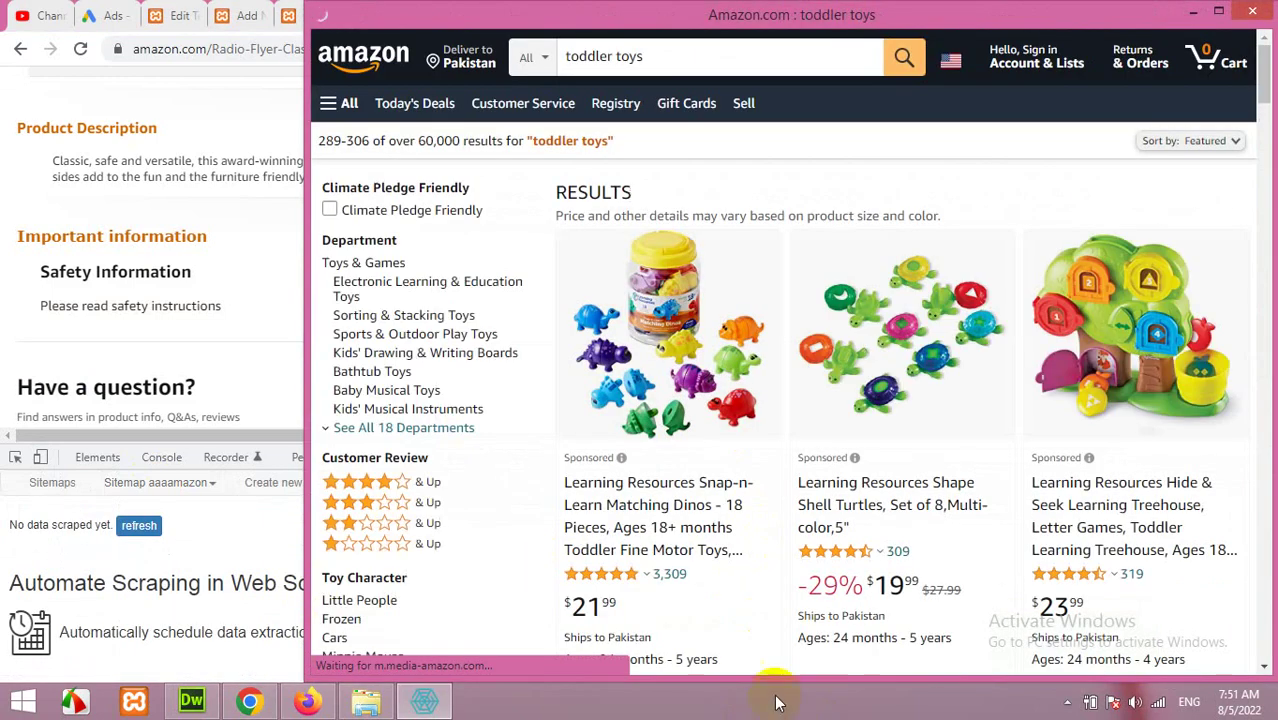
mouse_move(813, 449)
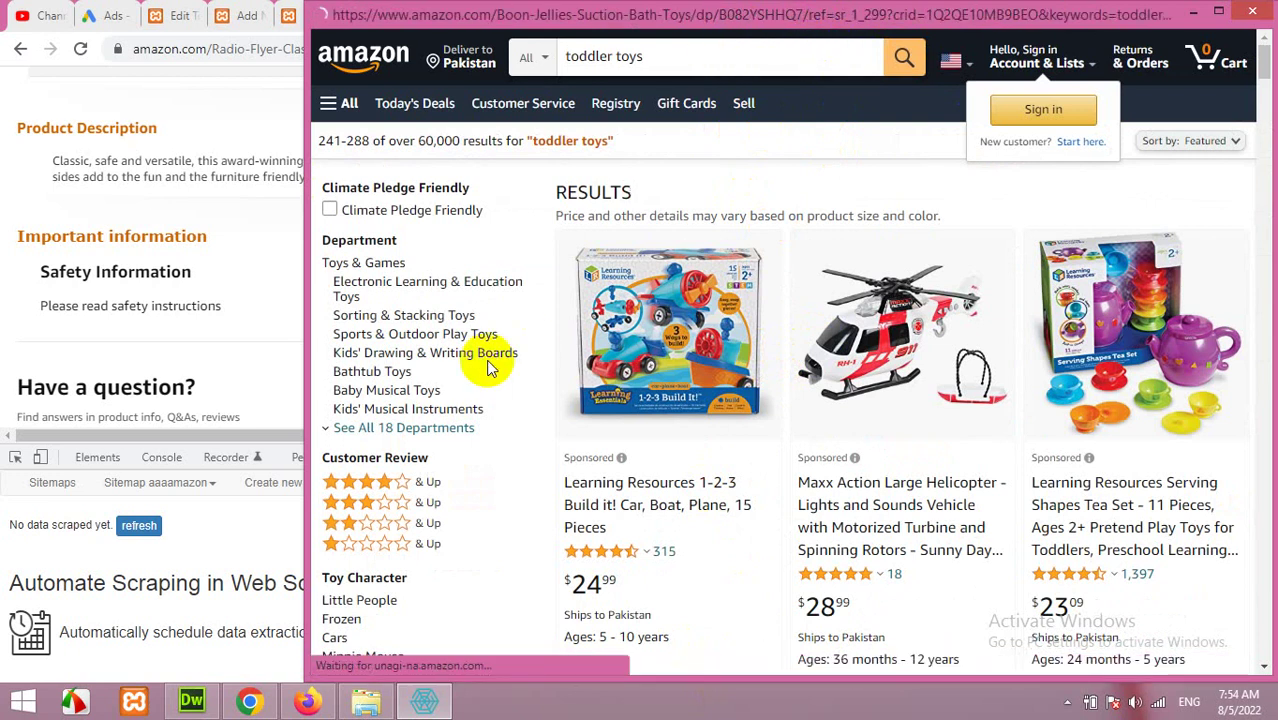
Step: Export the aaaamazon sitemap's scraped data and download it as an .XLSX file
click(184, 590)
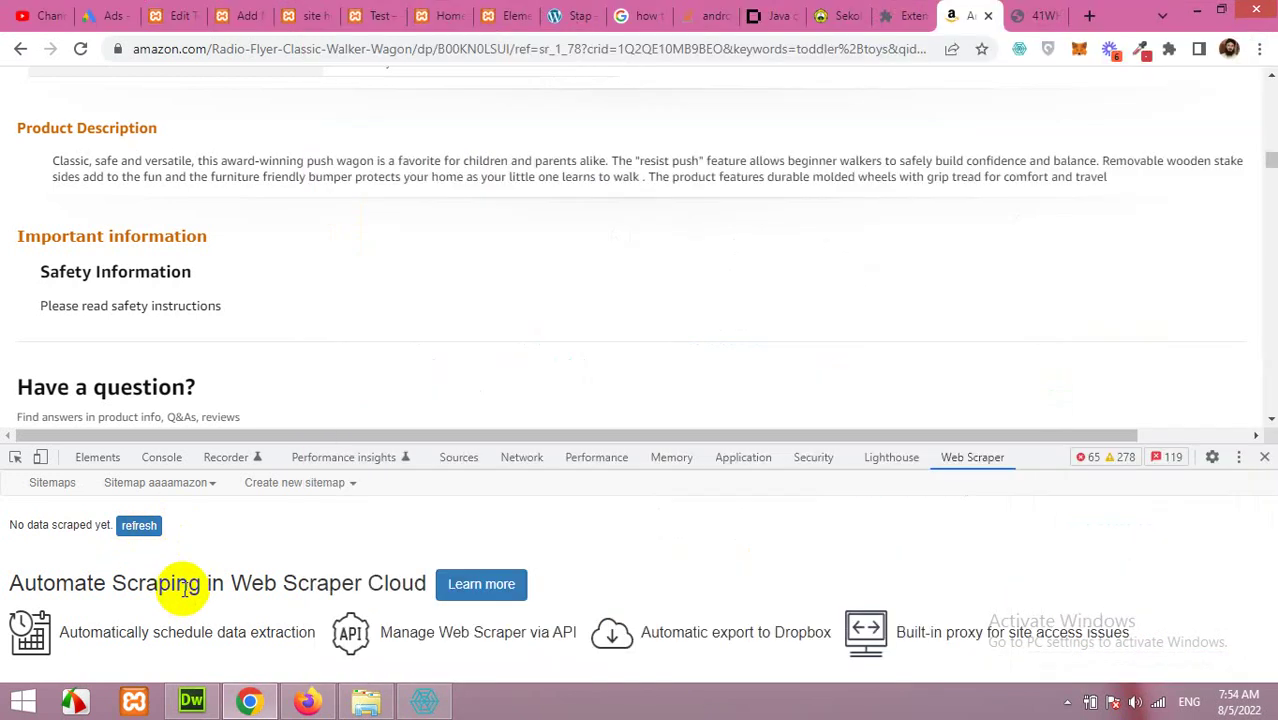
click(157, 488)
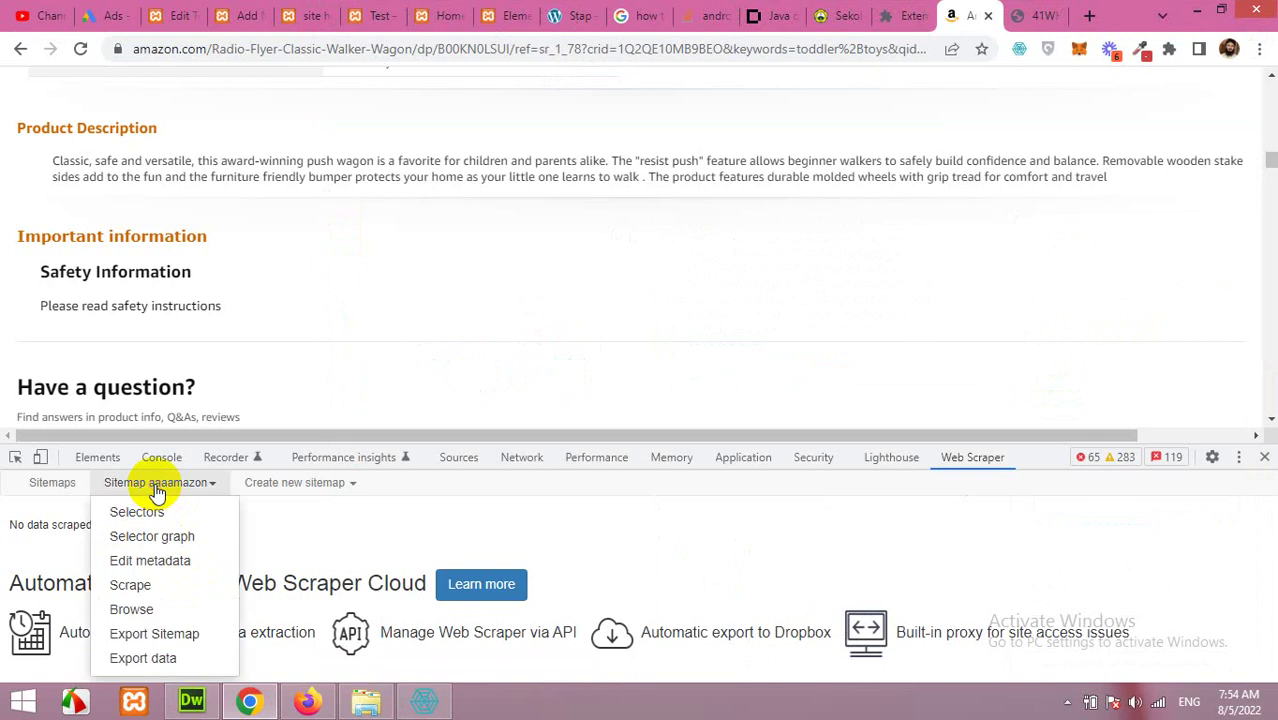
click(138, 662)
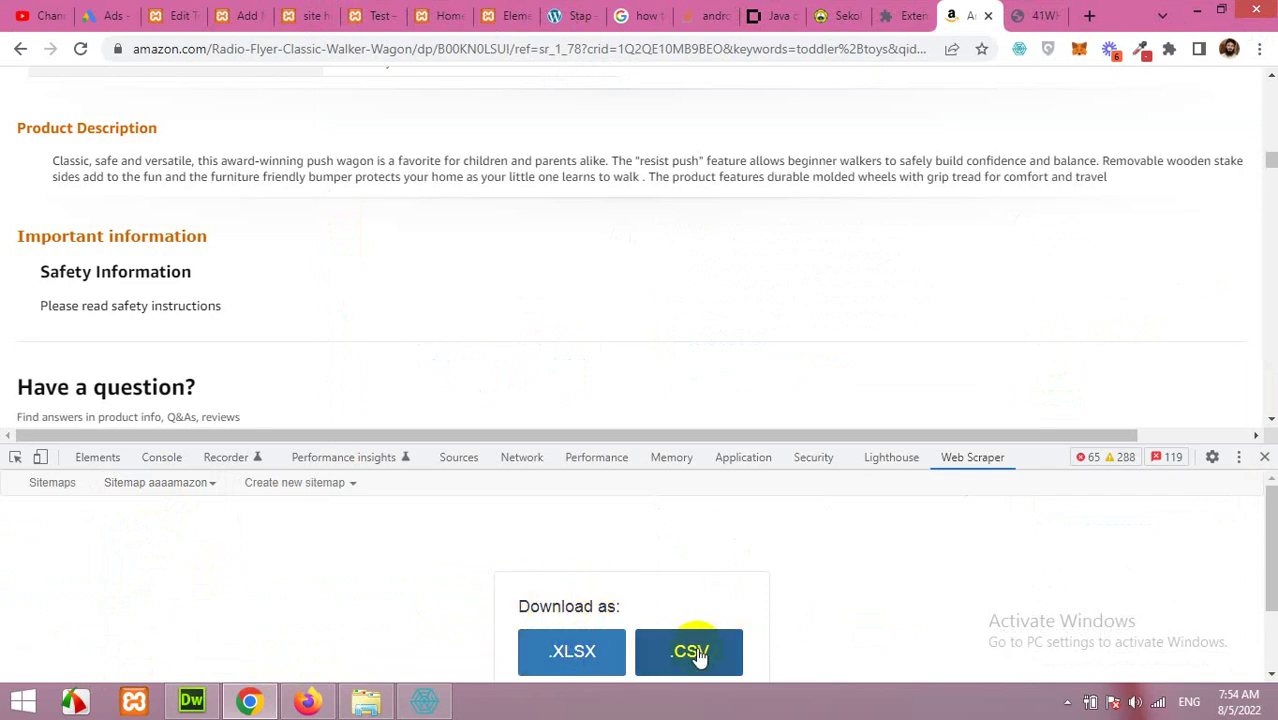
scroll(770, 610, down, 1)
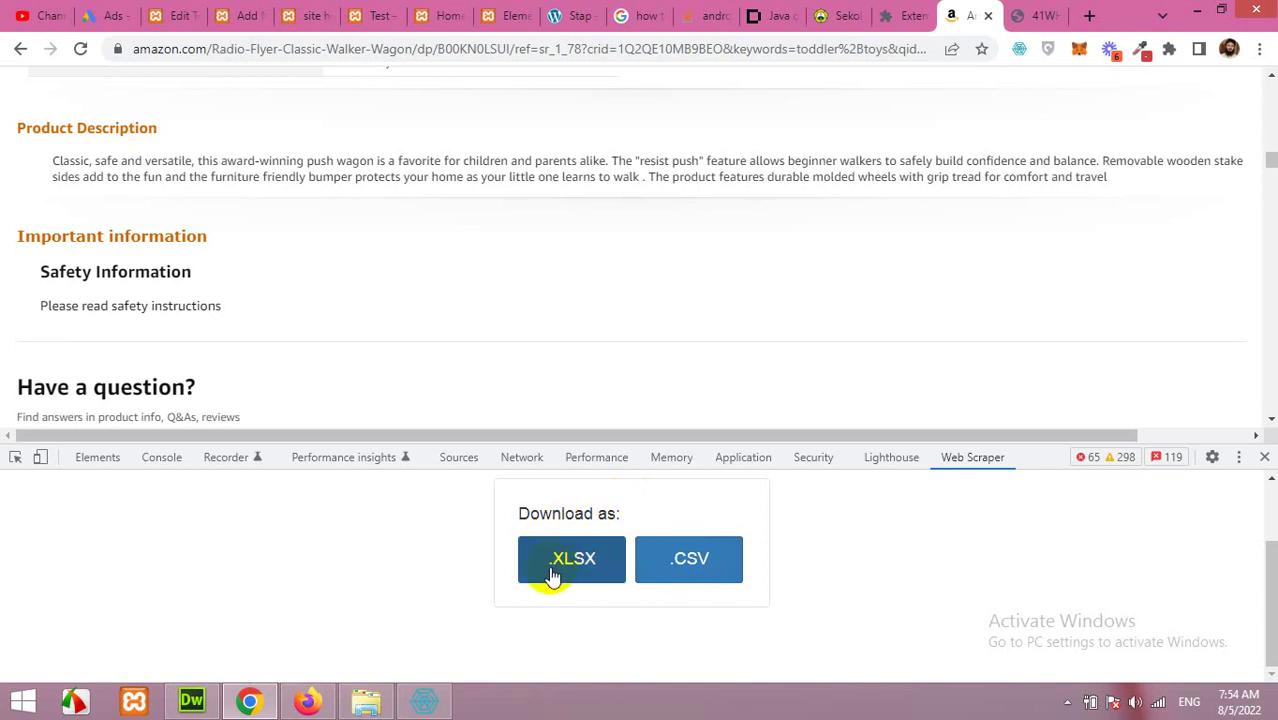
click(572, 578)
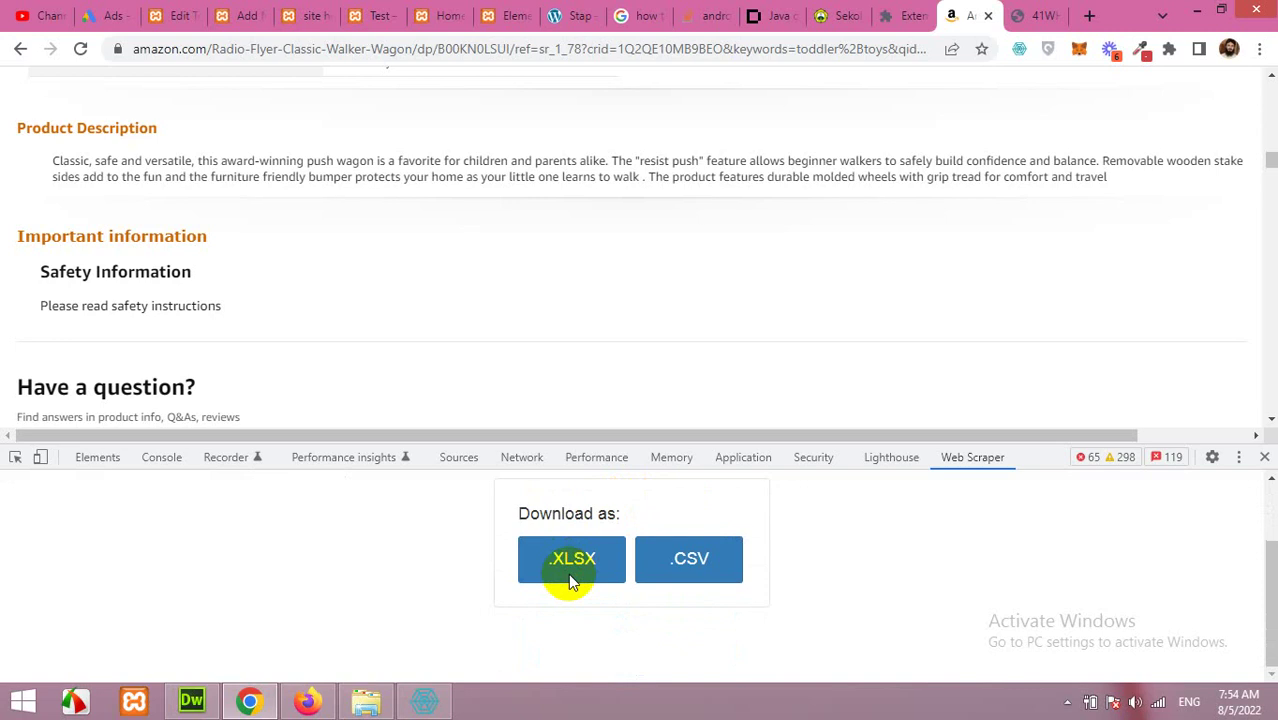
click(572, 574)
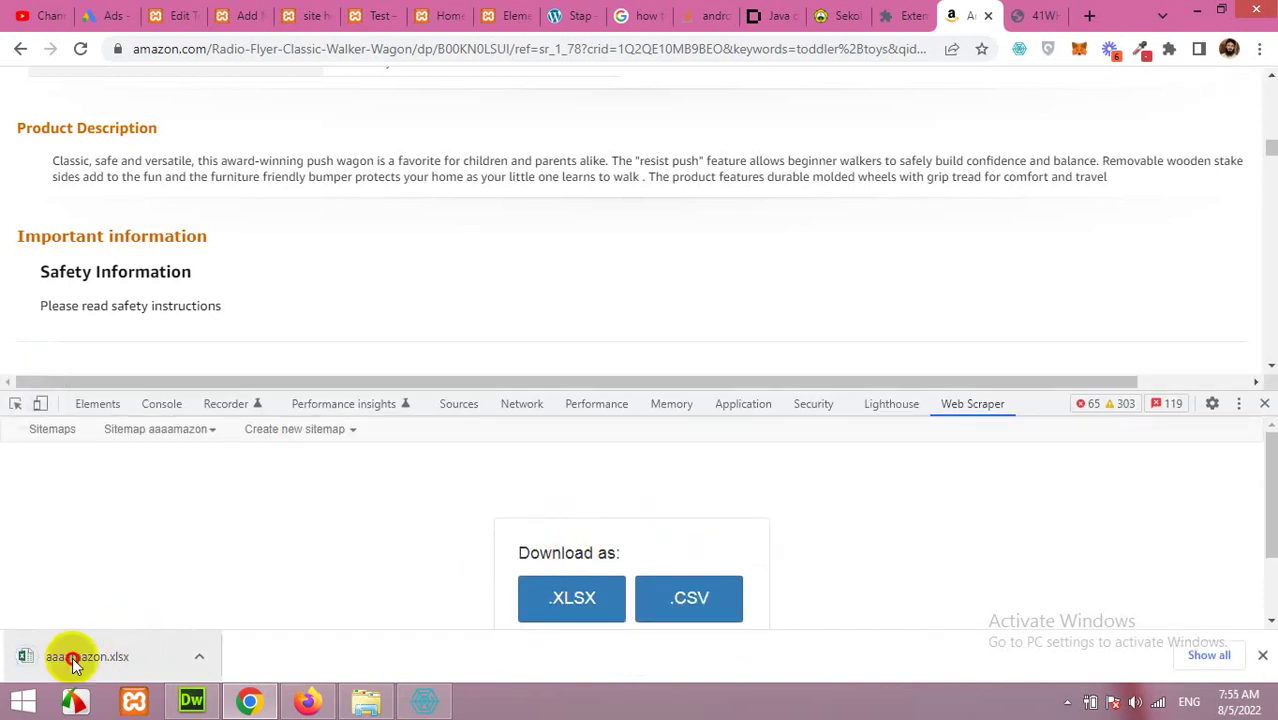
Step: Open the downloaded aaaamazon.xlsx in Excel, dismissing the activation notice and maximizing the window
click(72, 657)
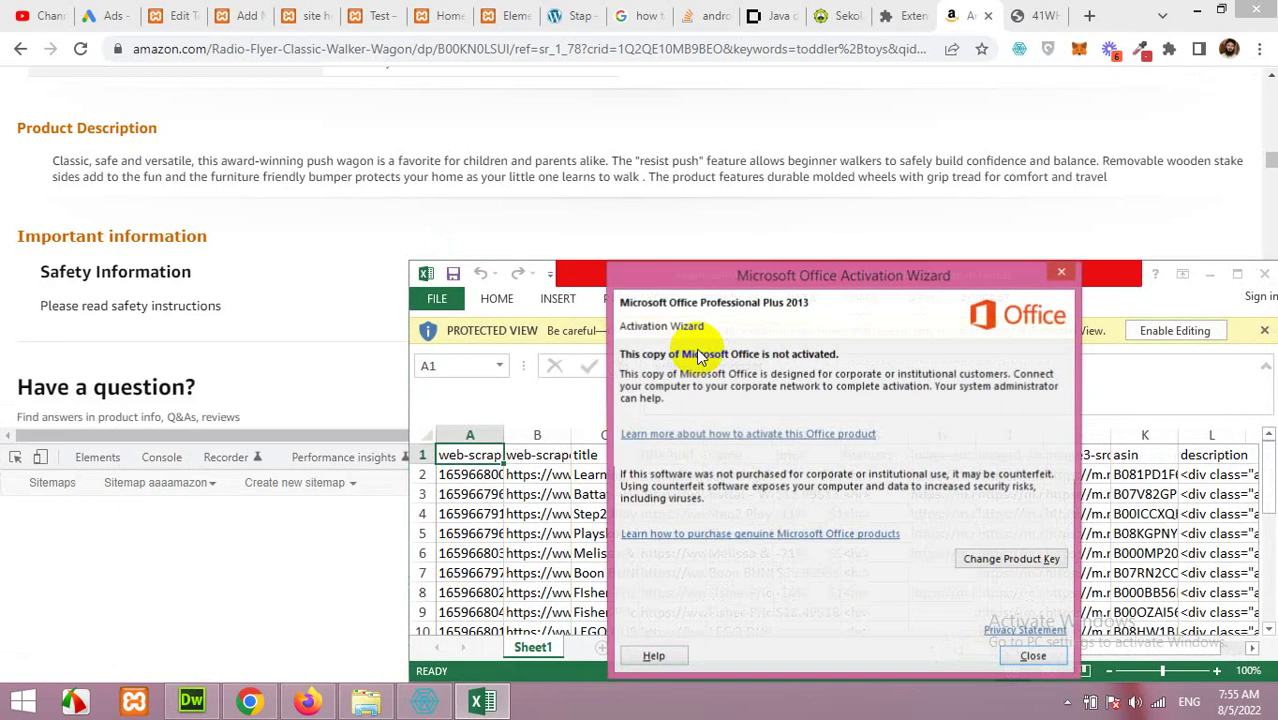
click(1035, 655)
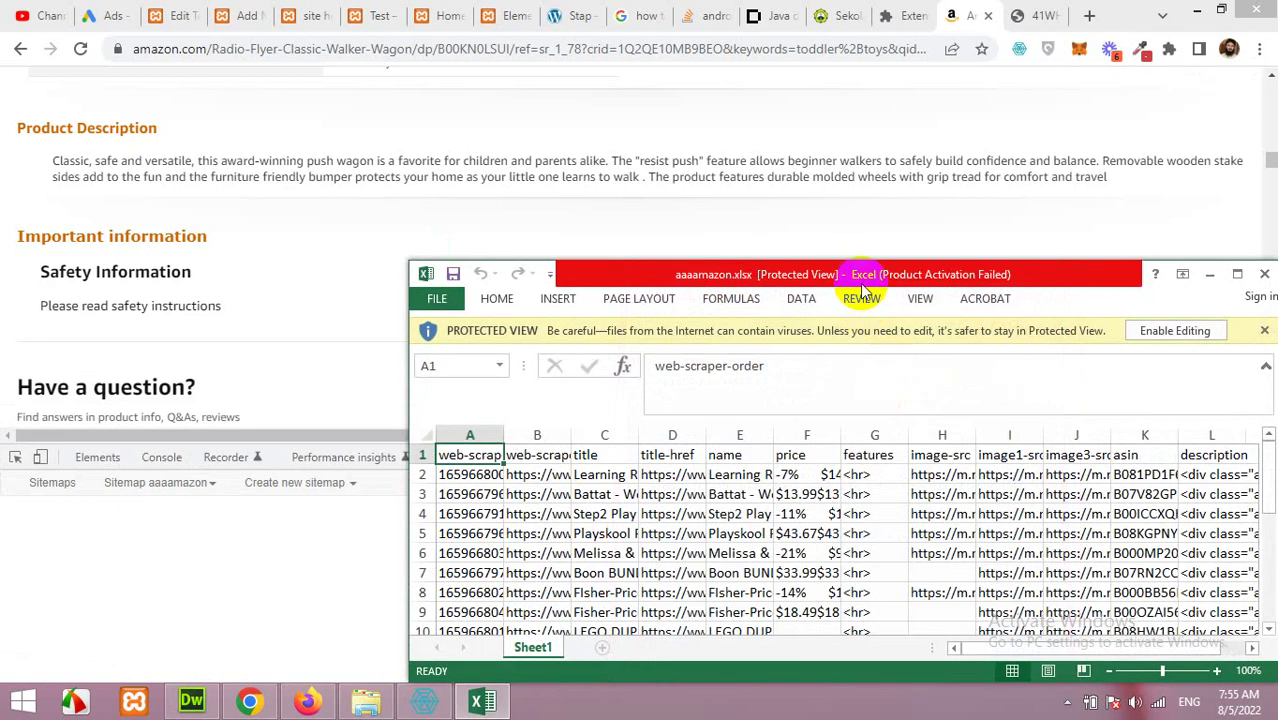
double_click(860, 274)
Step: Save the workbook to the Desktop as aaaamazon.csv in CSV (Comma delimited) format
click(30, 38)
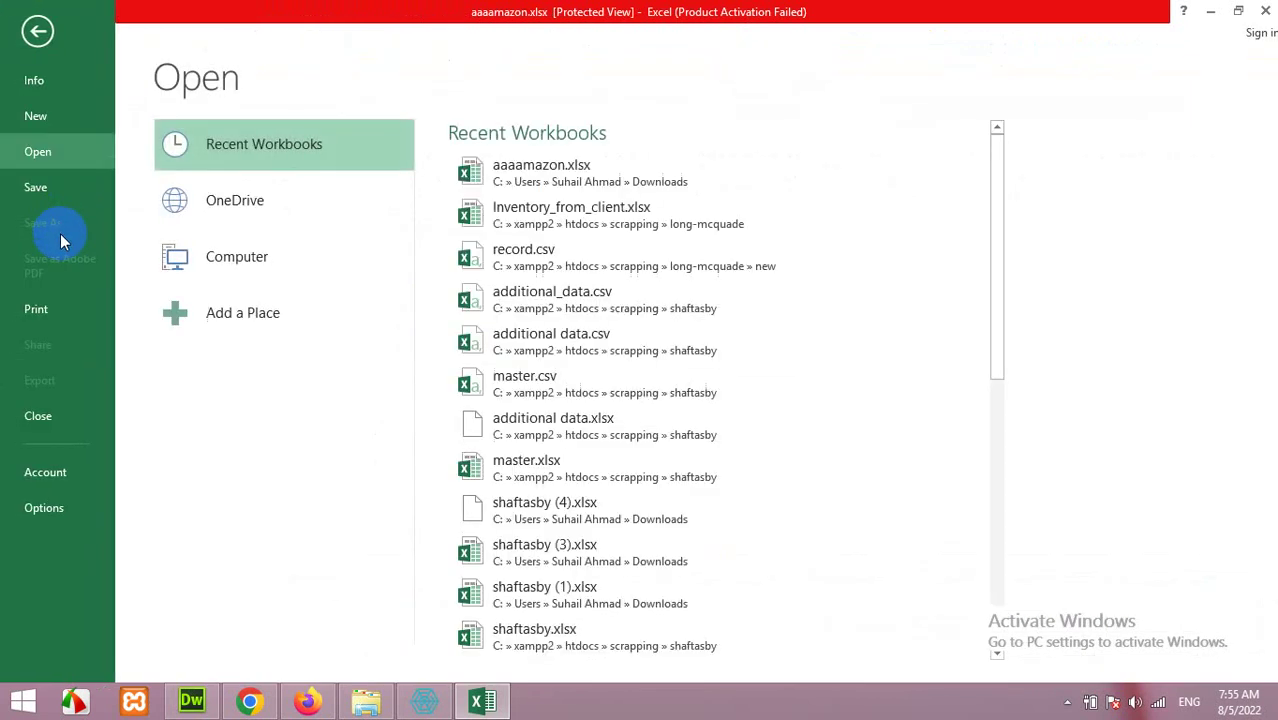
click(54, 194)
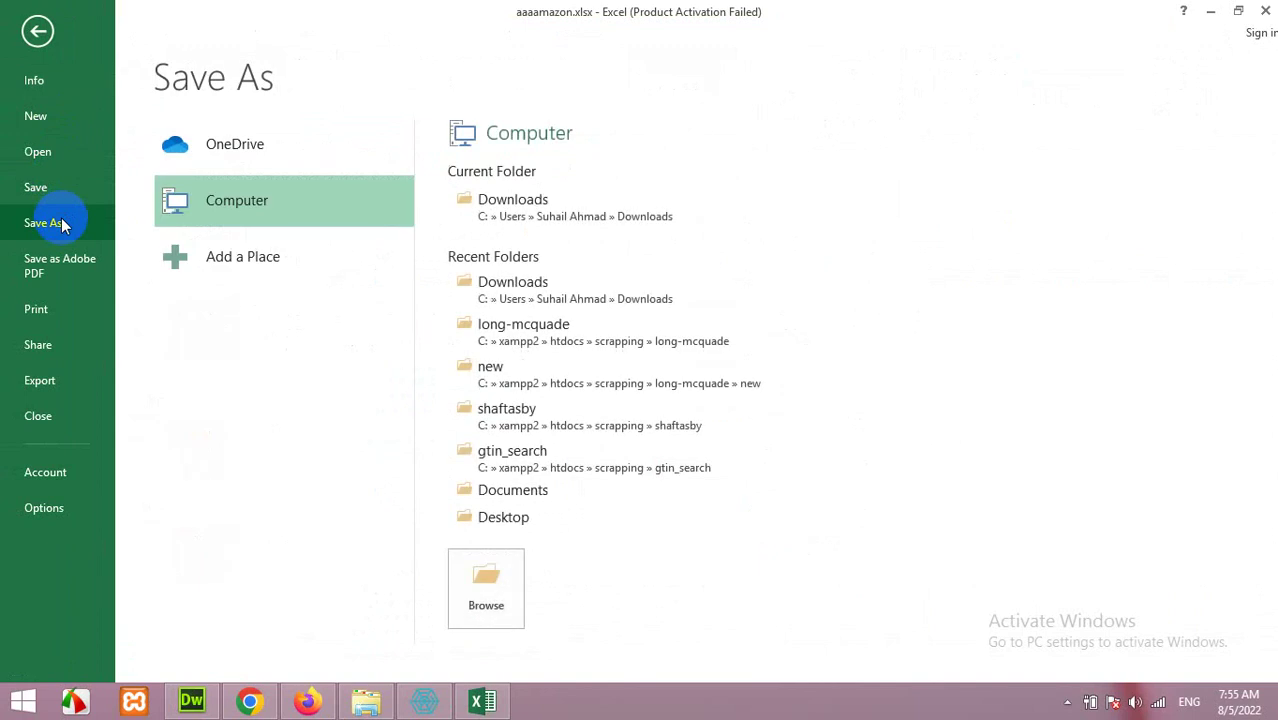
click(503, 518)
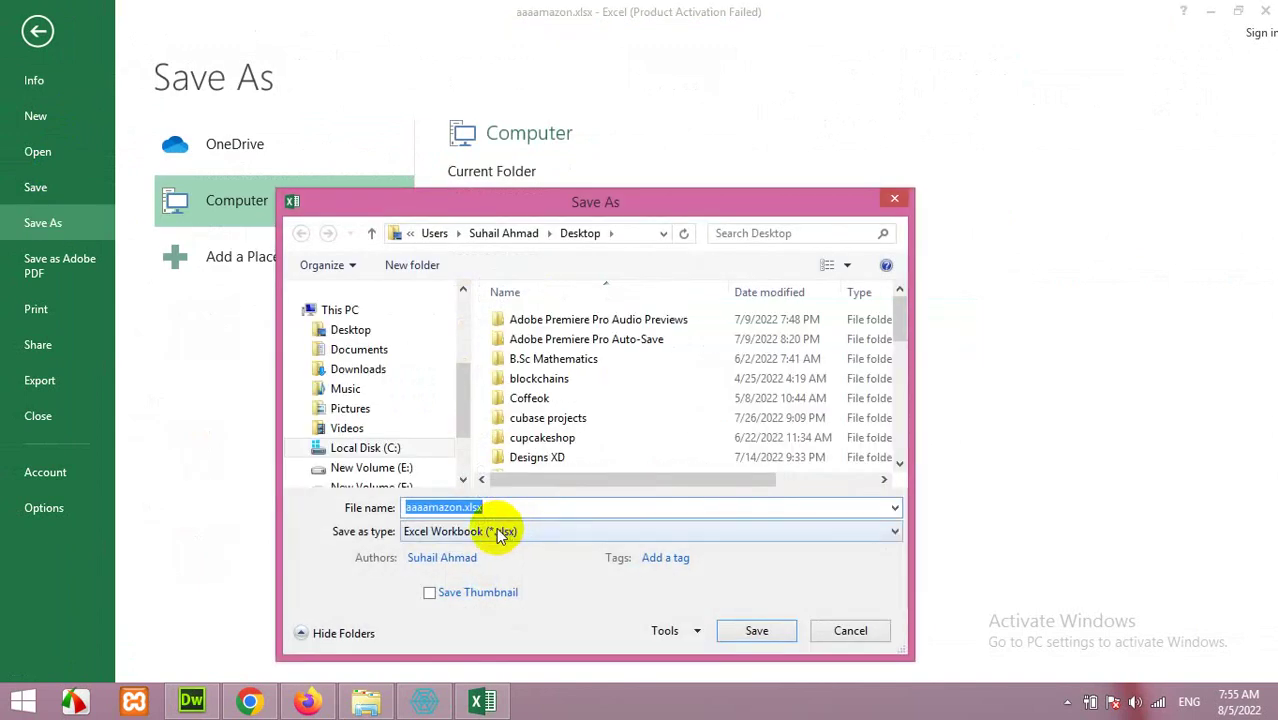
click(498, 534)
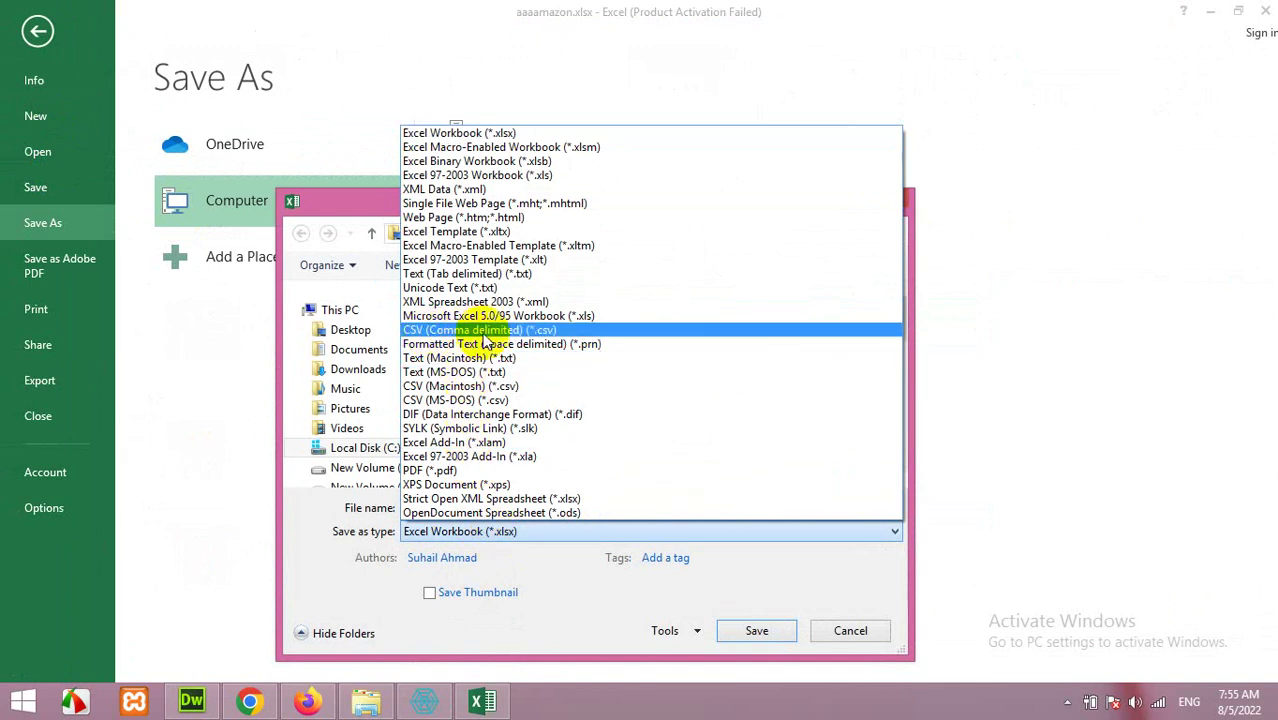
click(513, 332)
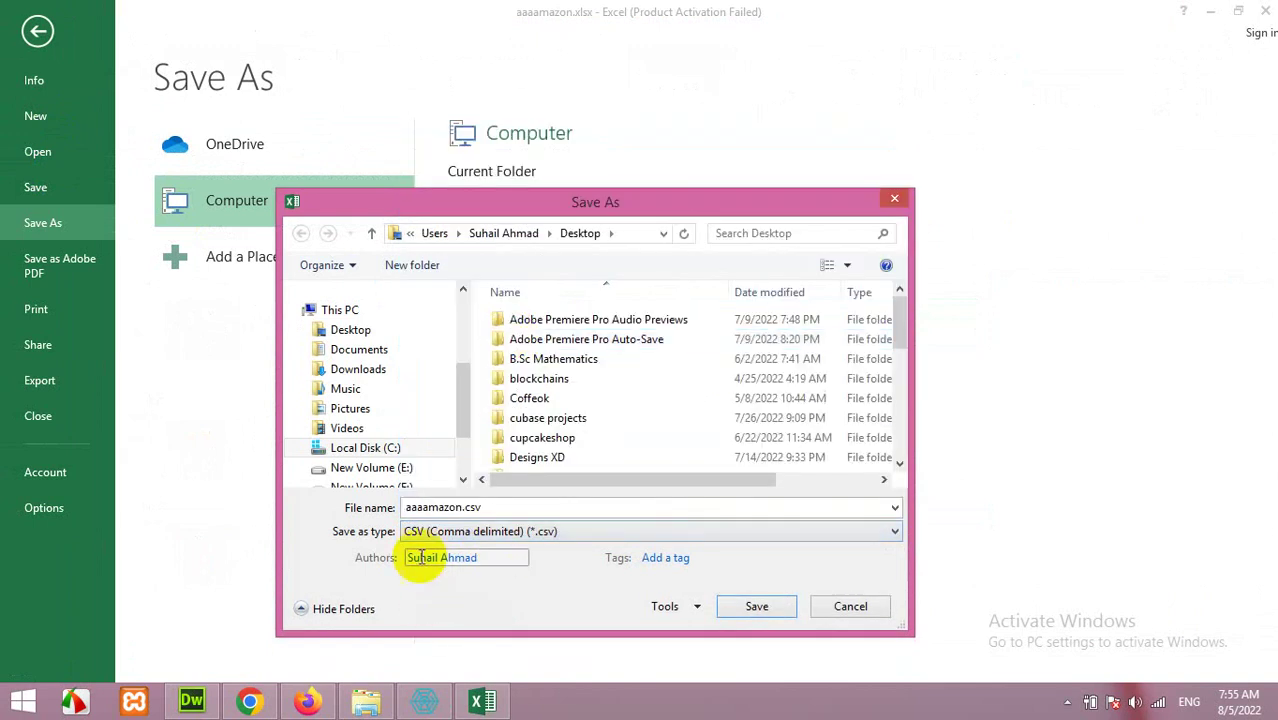
click(740, 608)
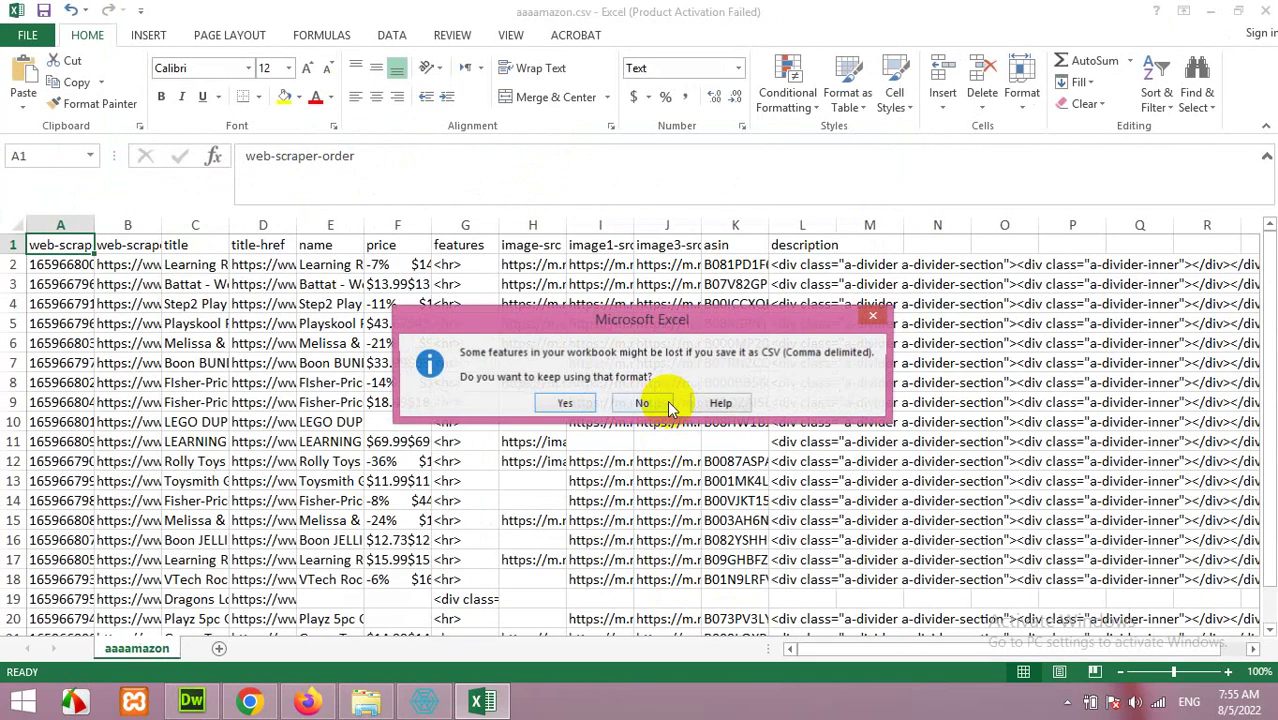
click(565, 402)
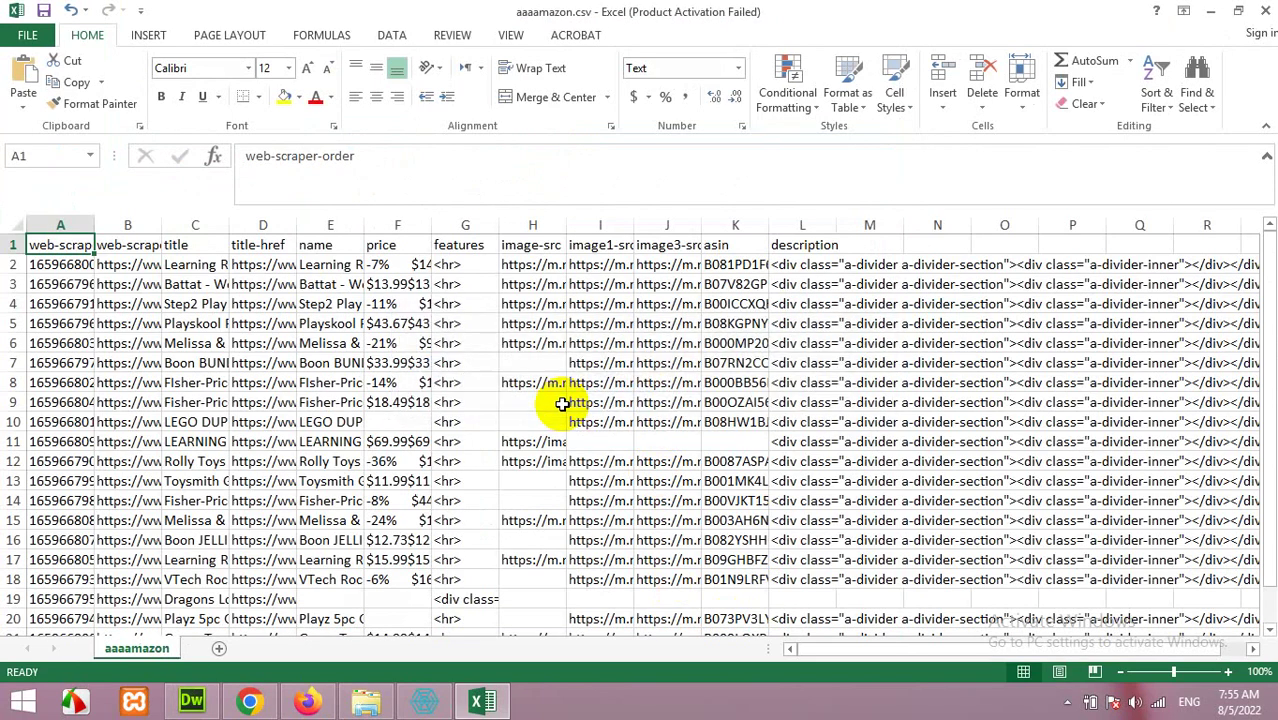
Step: Close Excel without saving, then minimize the Amazon and Firefox windows to show the desktop
click(1266, 12)
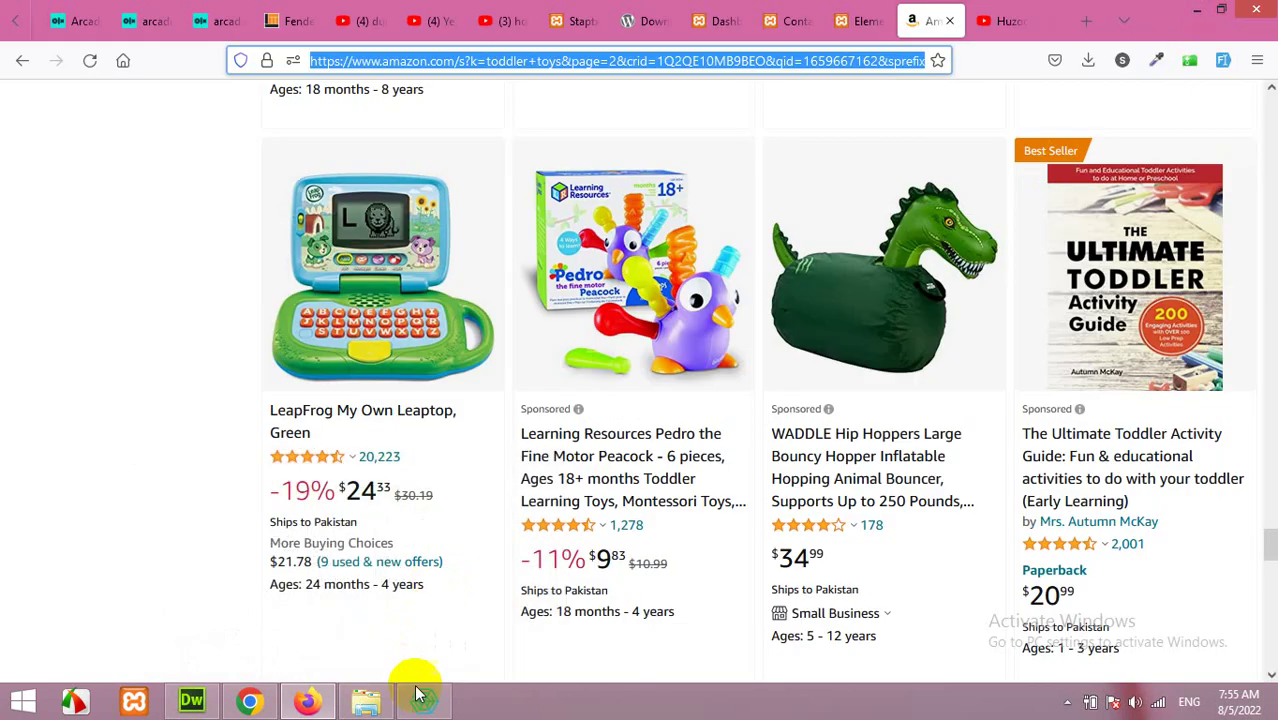
mouse_move(422, 700)
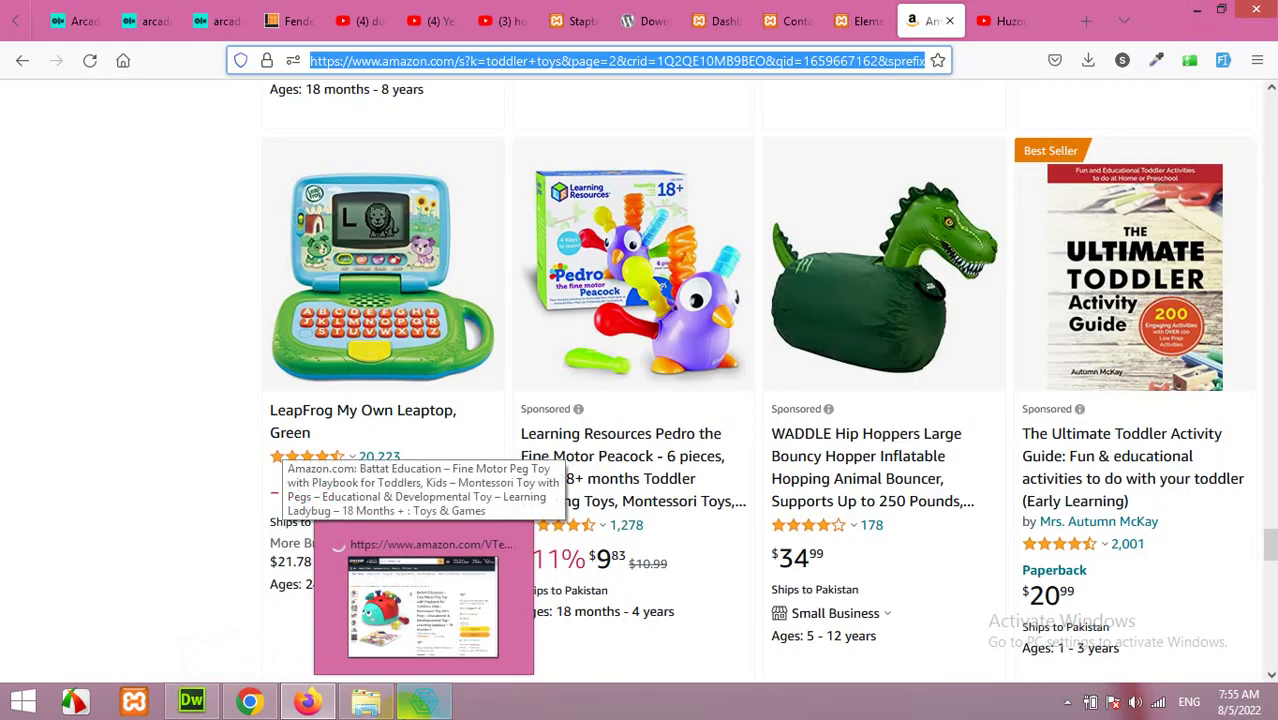
click(426, 702)
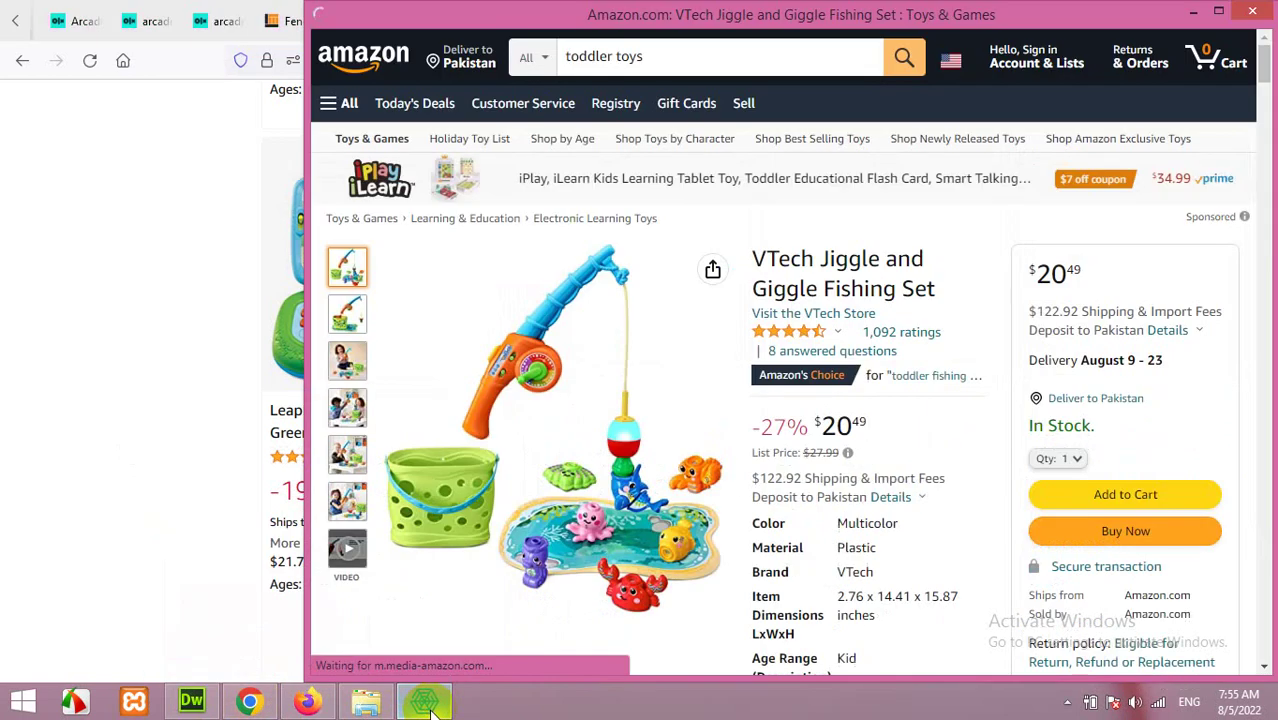
click(446, 693)
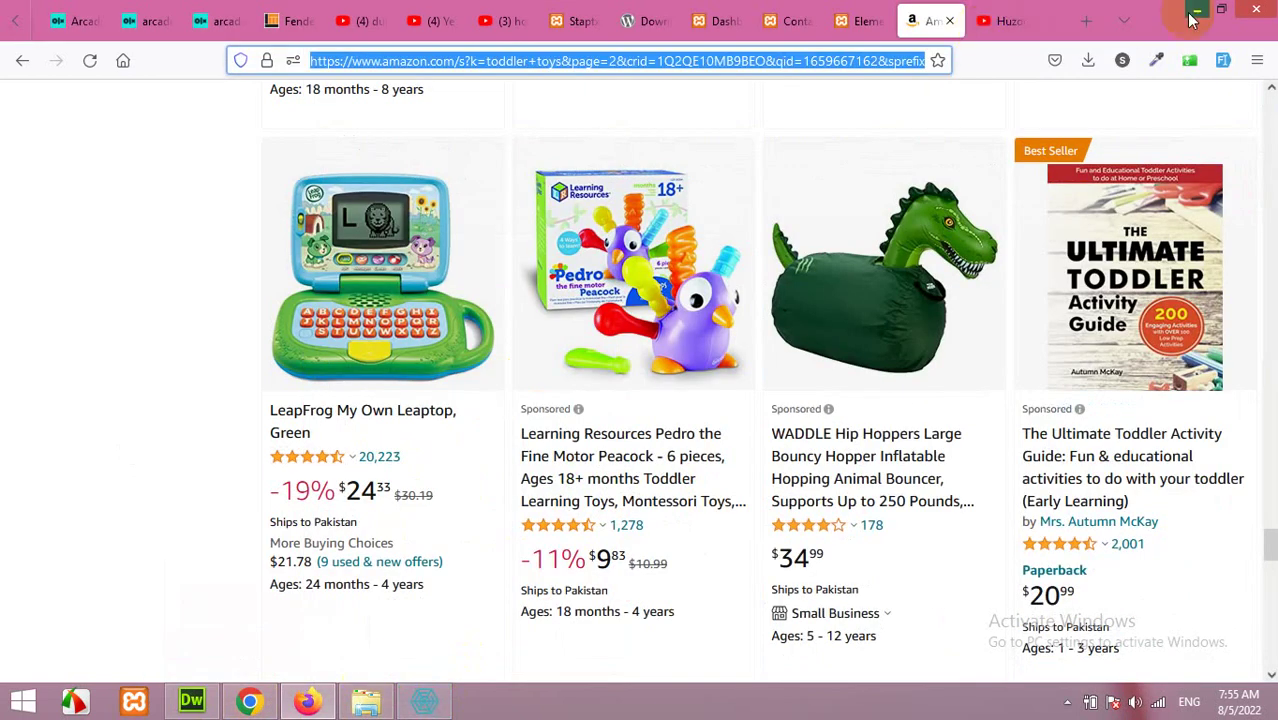
click(1207, 12)
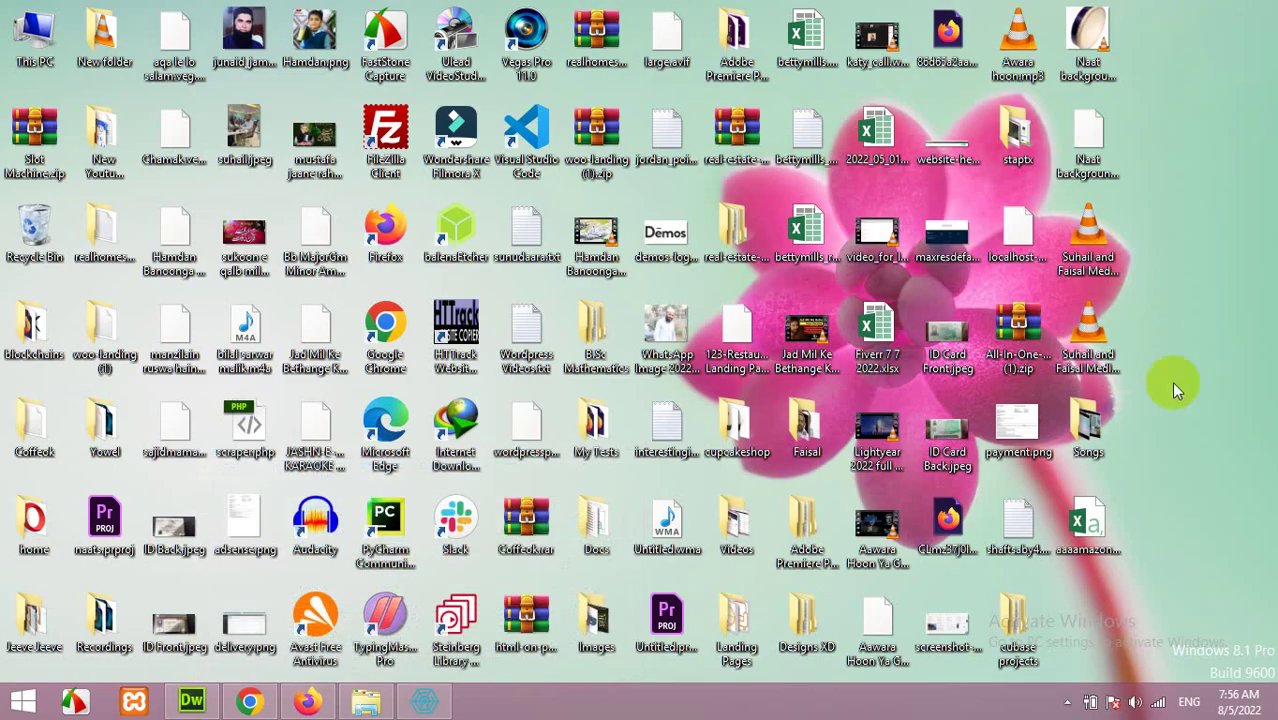
Step: Reopen aaaamazon.csv from the desktop and inspect the mixed price values in cells F2–F5
double_click(1090, 524)
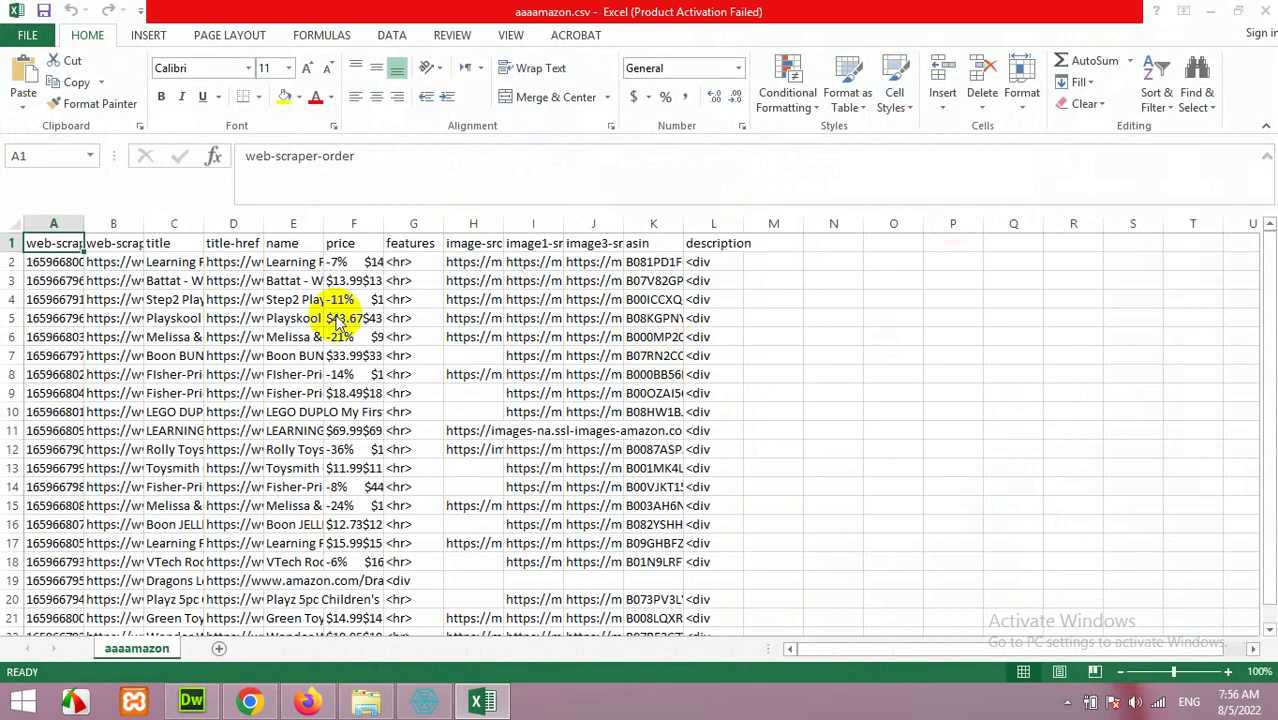
click(828, 527)
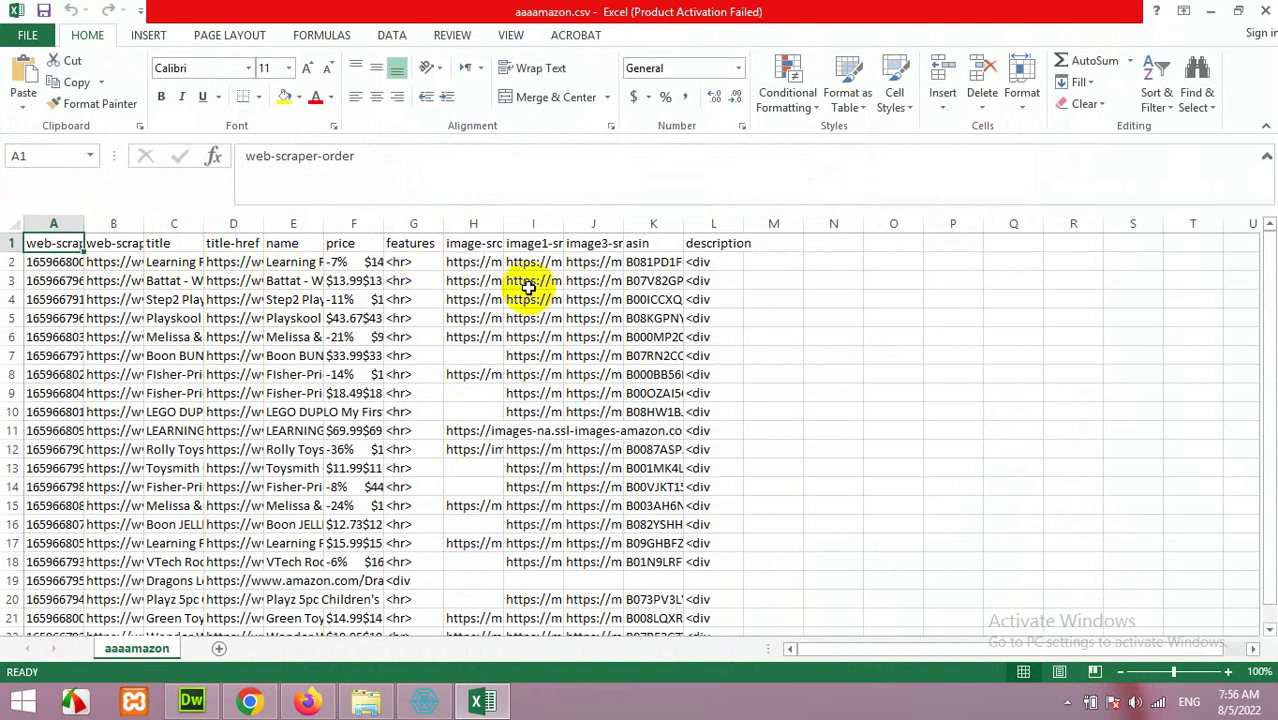
click(340, 262)
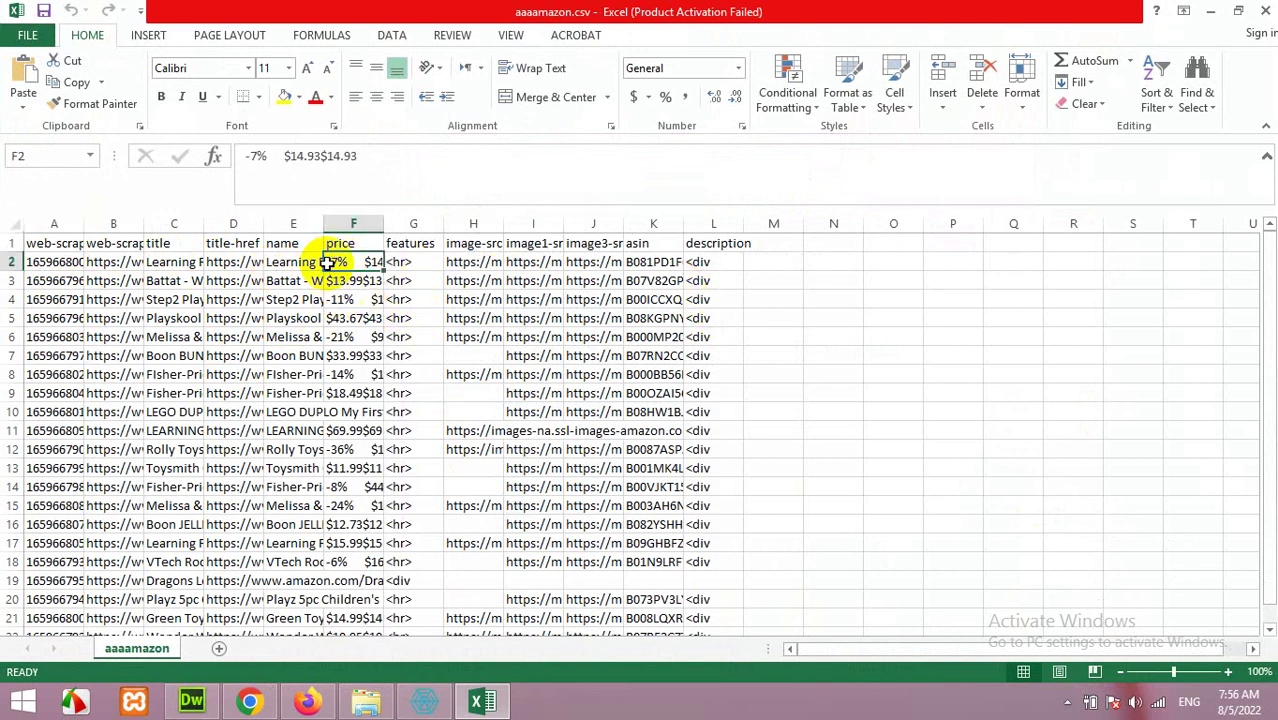
click(355, 281)
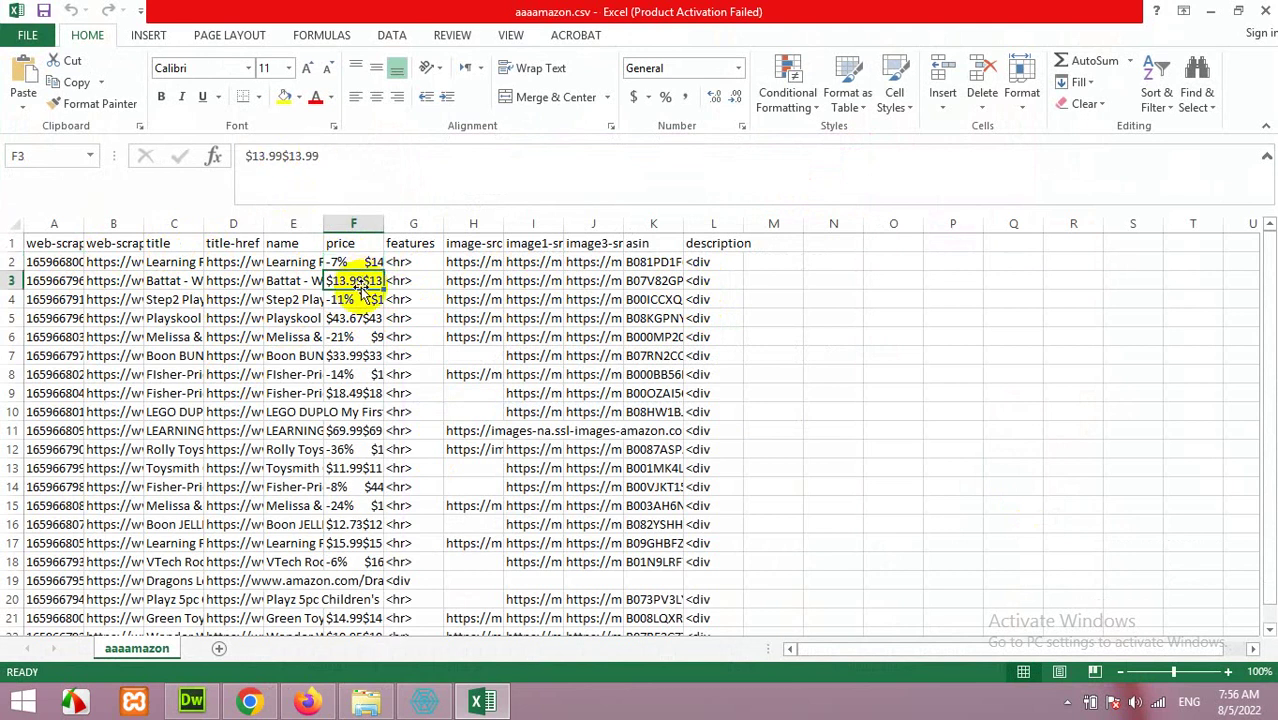
click(352, 300)
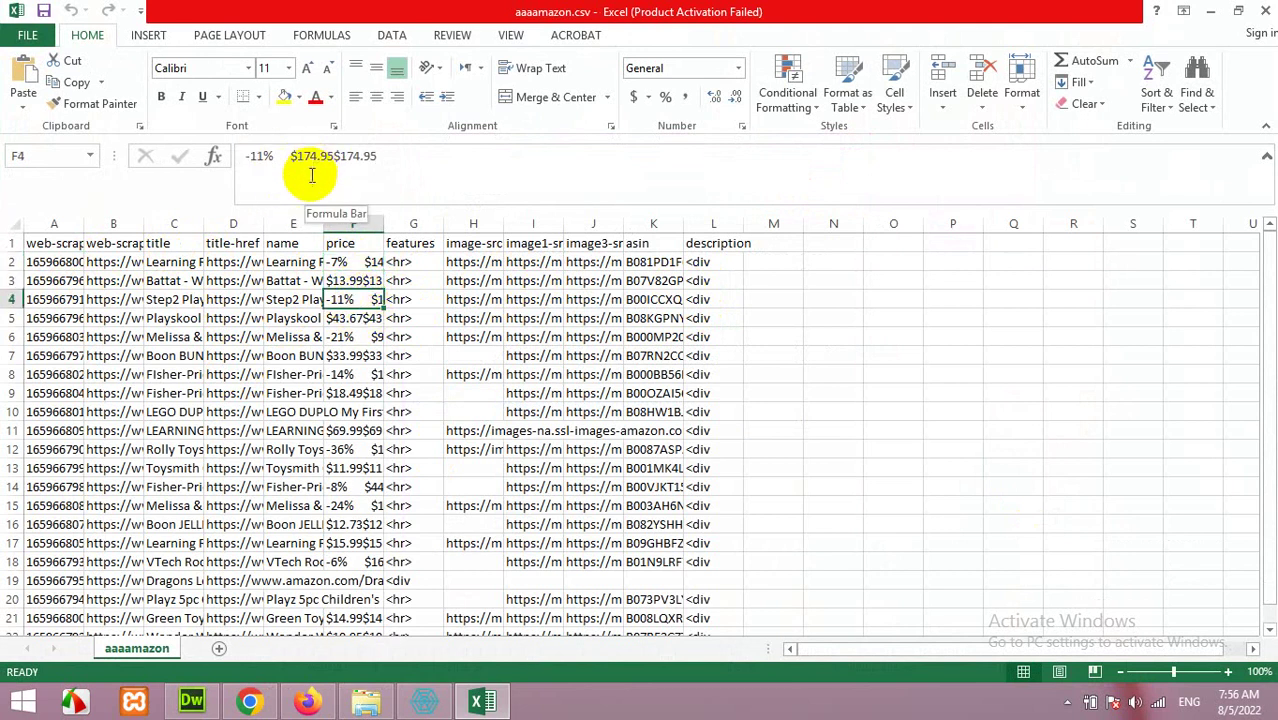
click(348, 318)
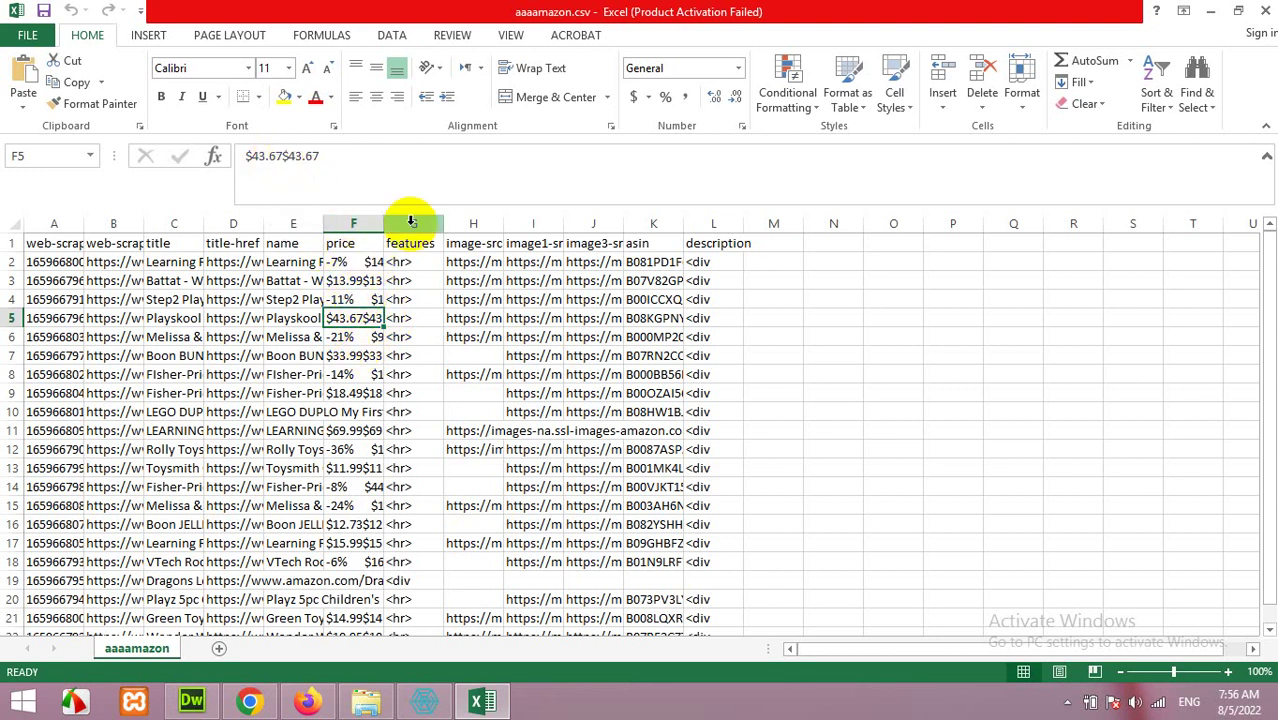
Step: Copy the price column F and Paste Special (All) it into empty column N
right_click(364, 228)
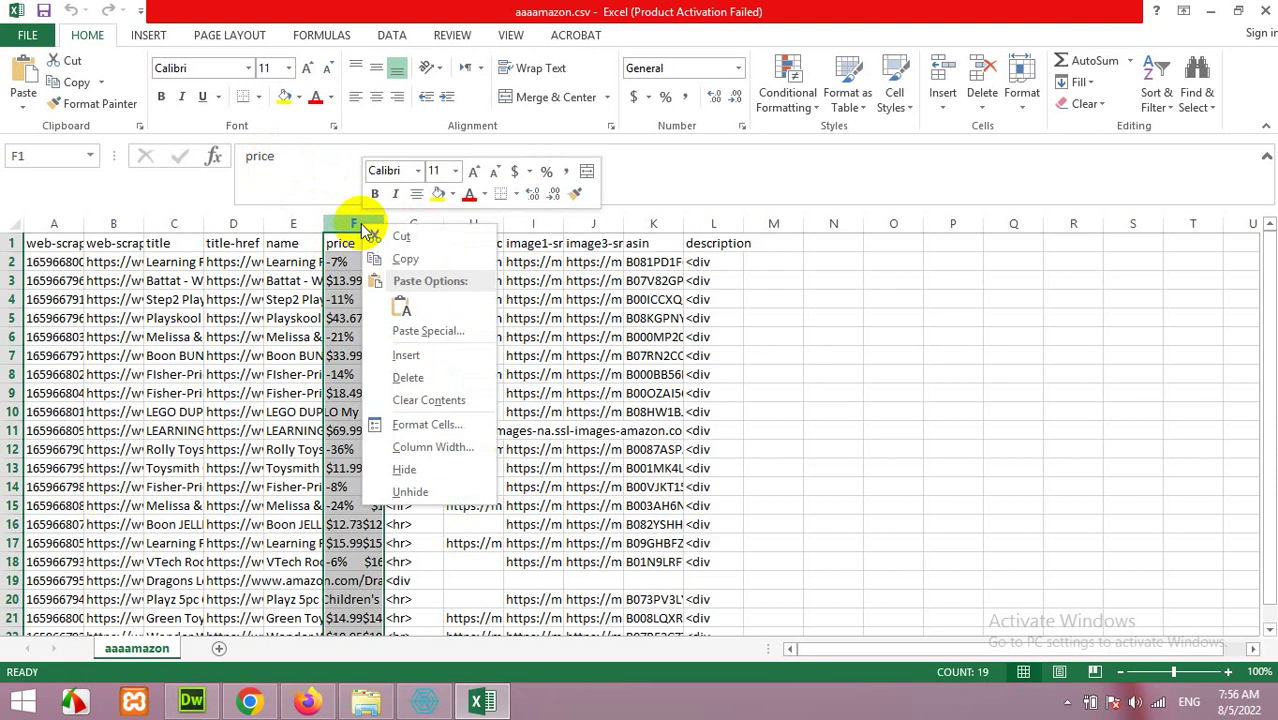
click(402, 262)
right_click(838, 222)
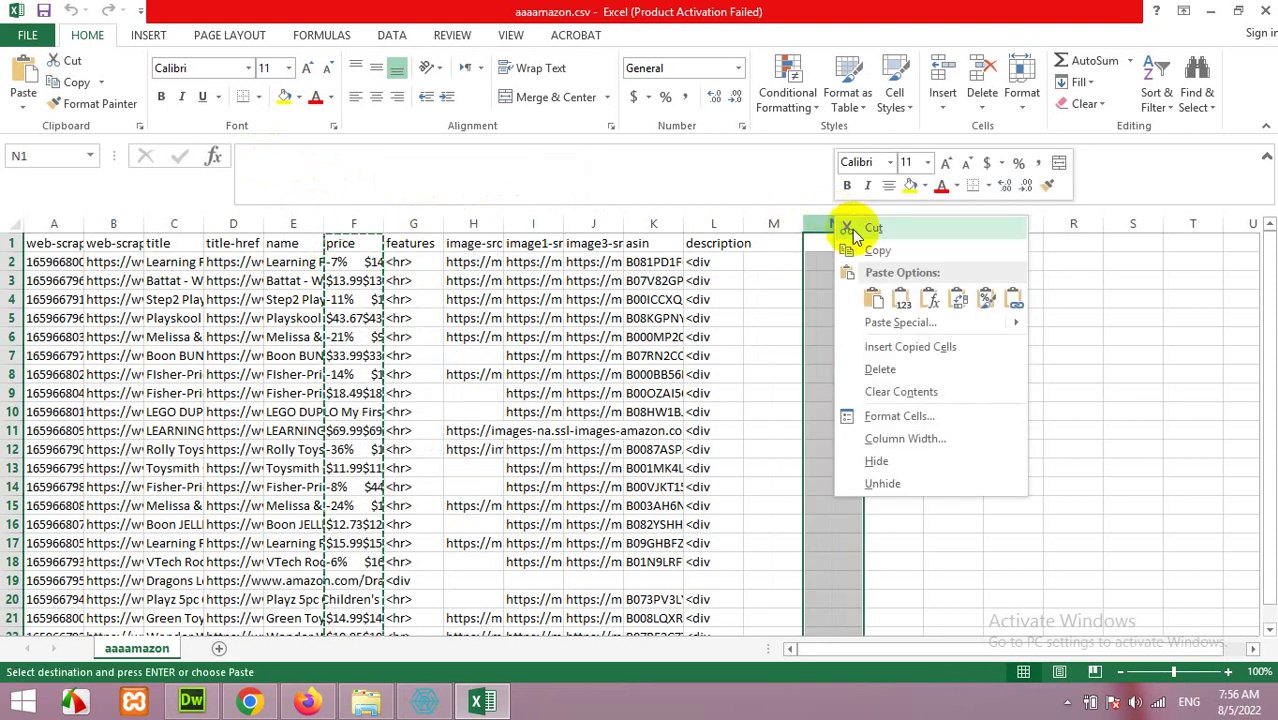
click(928, 322)
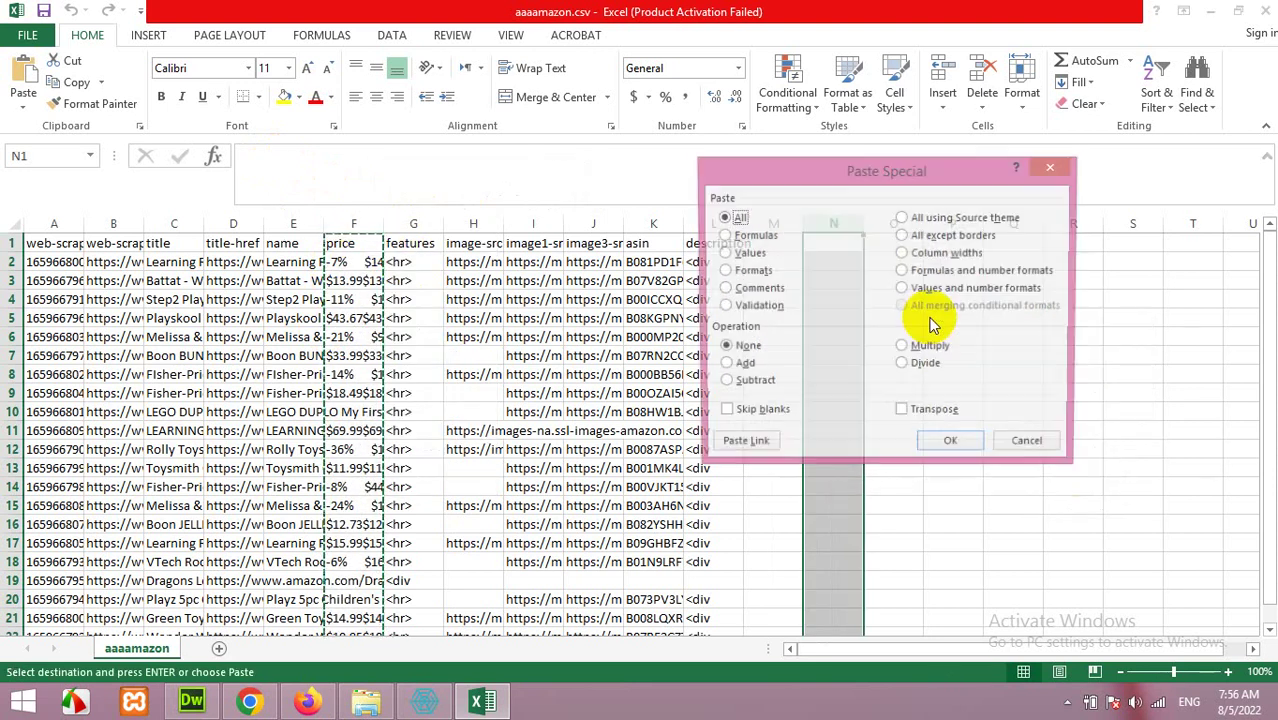
click(953, 449)
click(822, 262)
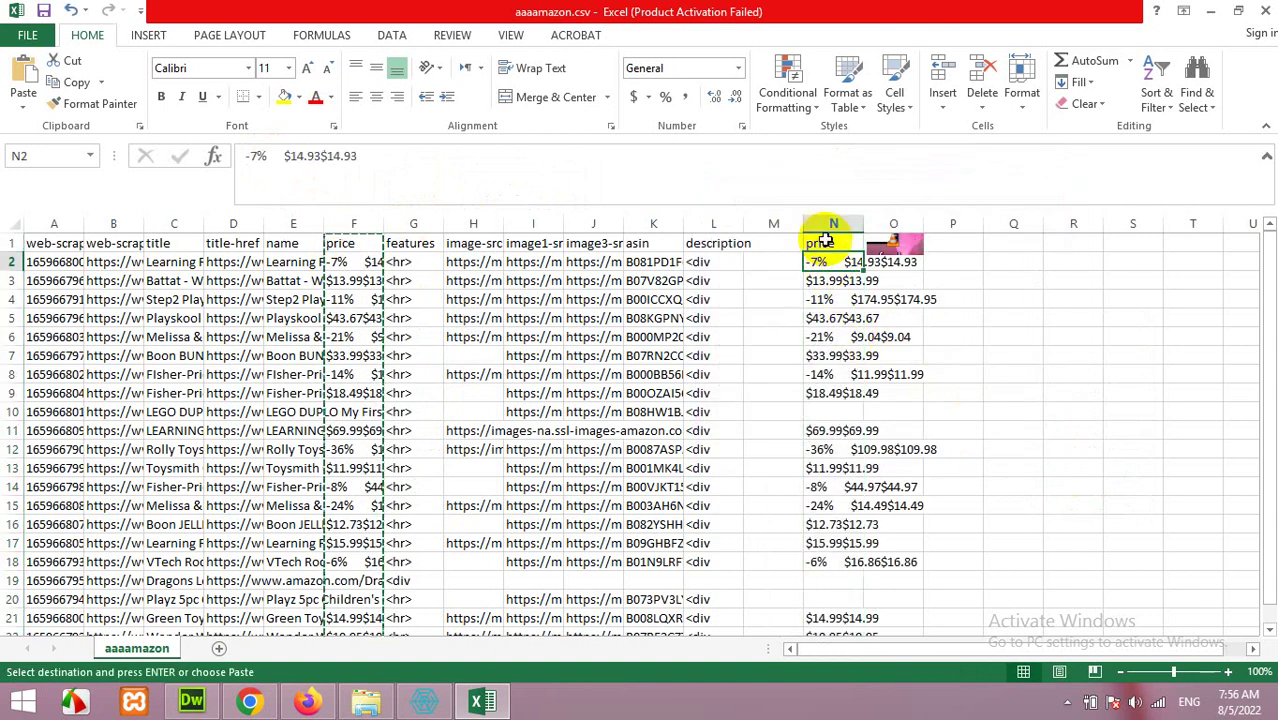
click(829, 223)
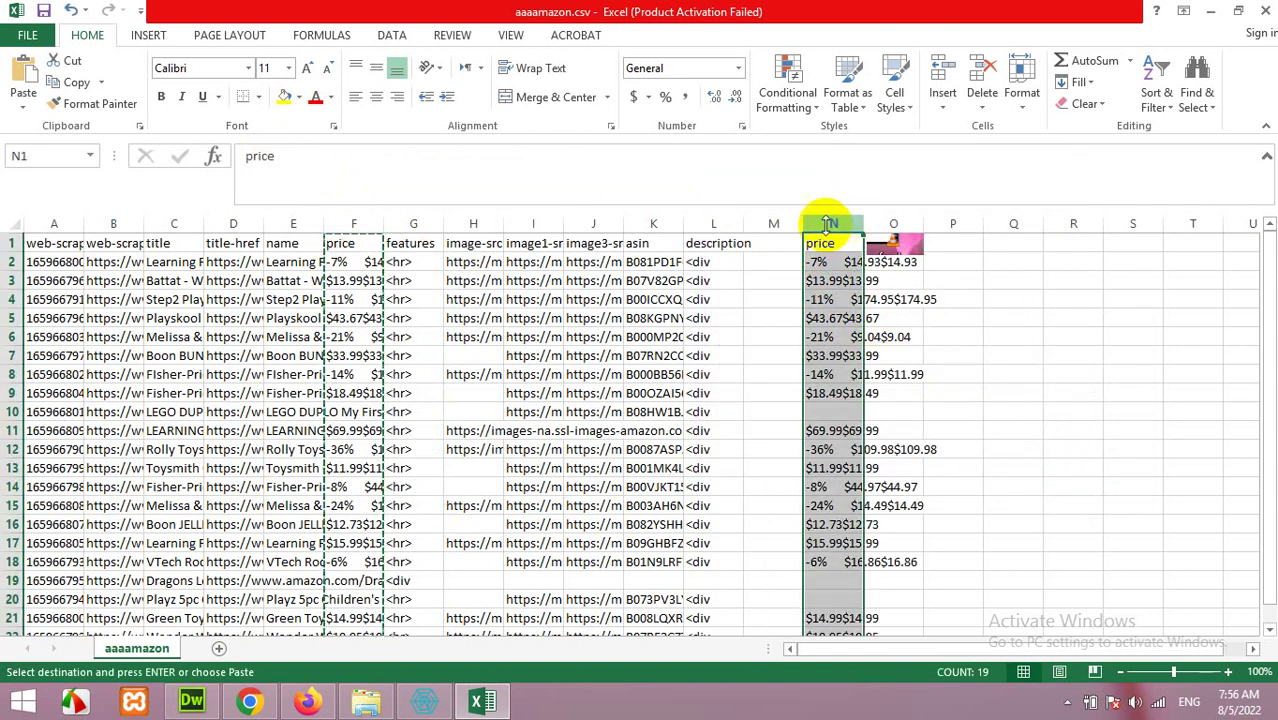
click(391, 35)
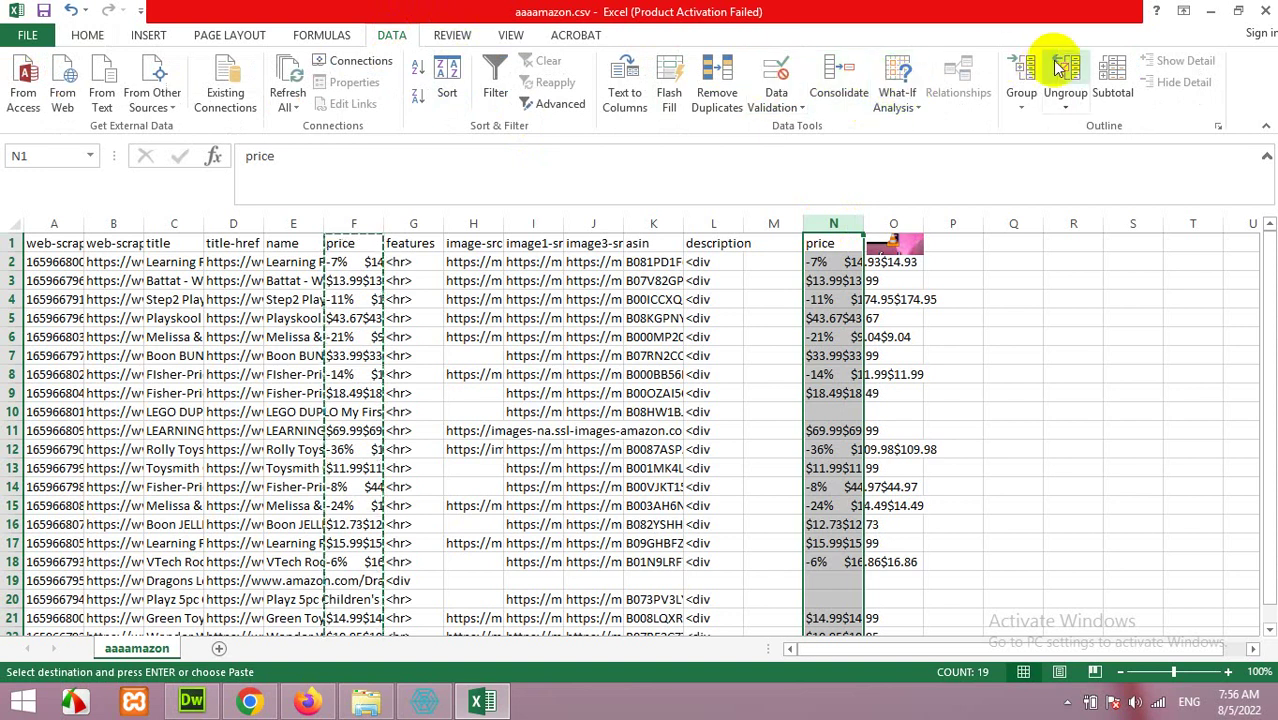
Step: Run Text to Columns on column N, delimited by the $ character
click(626, 82)
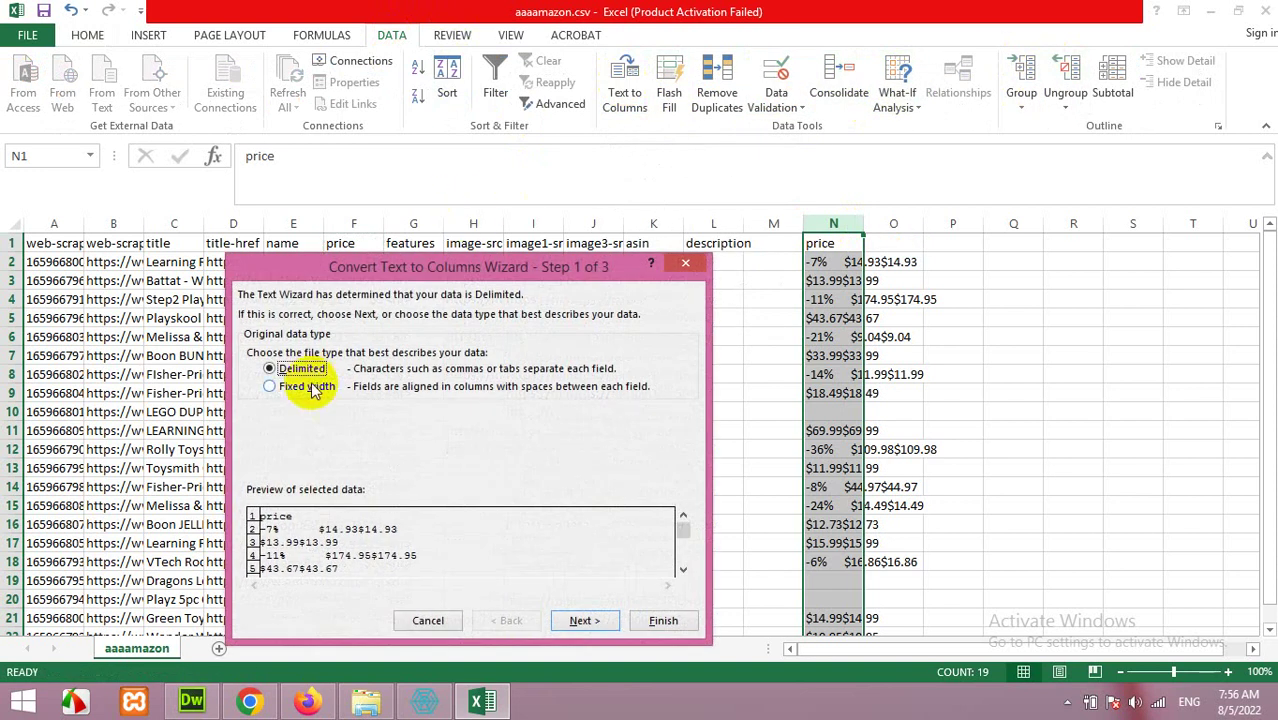
click(582, 619)
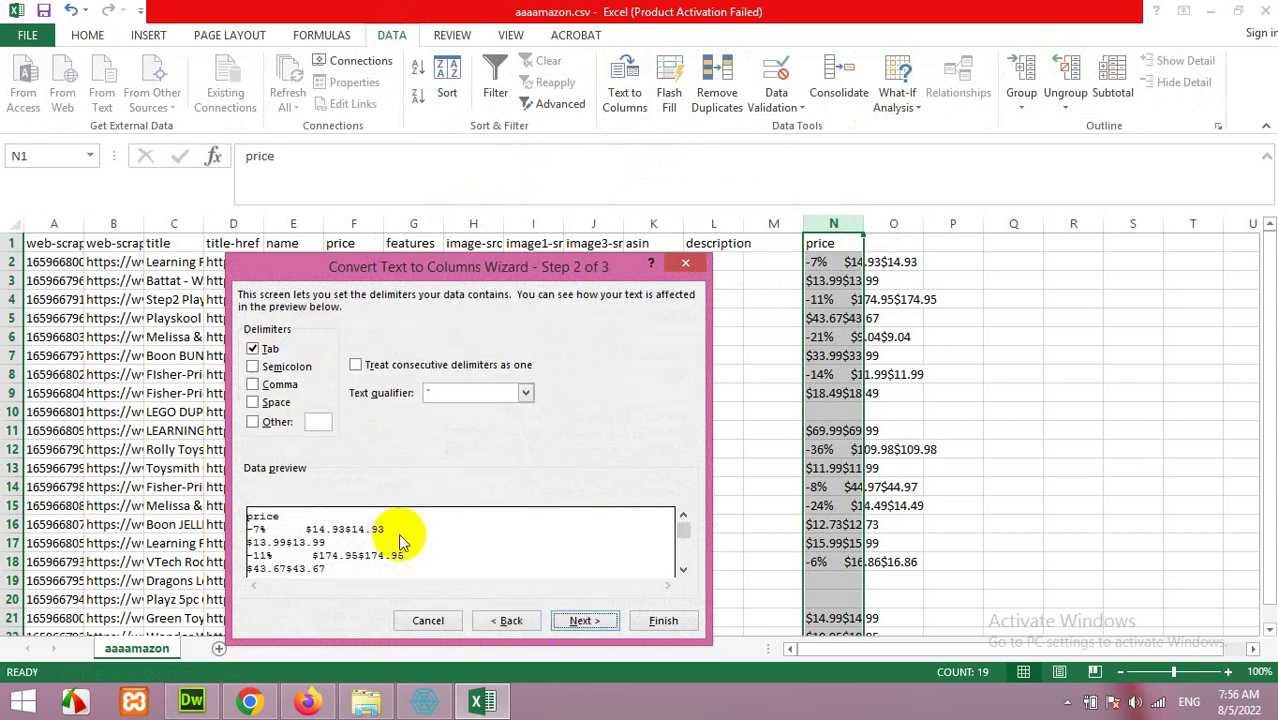
click(253, 422)
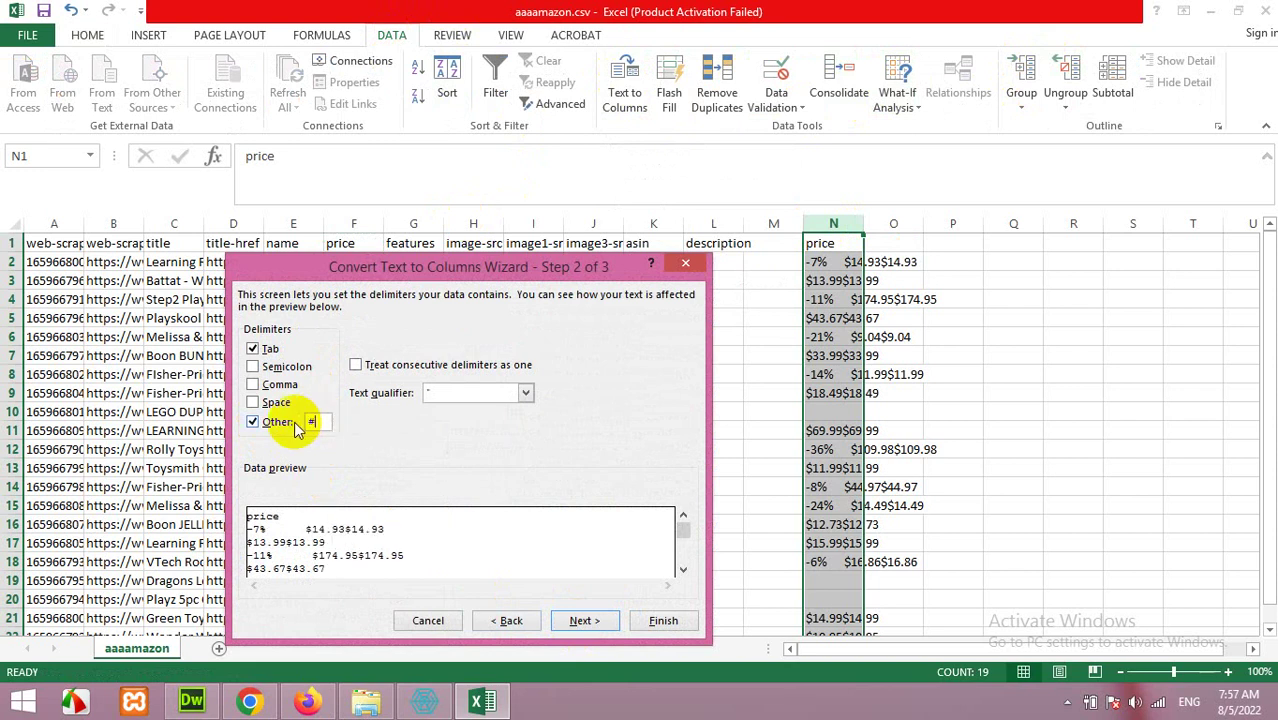
key(BackSpace)
text($)
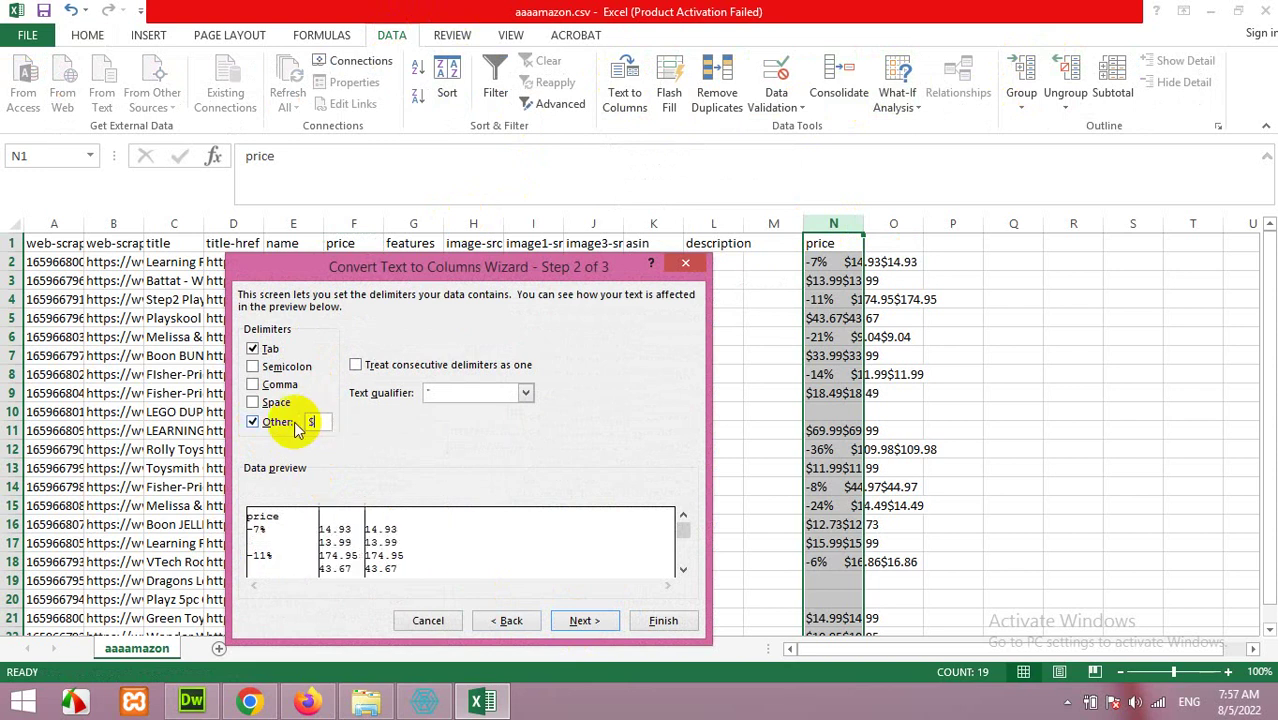
click(657, 622)
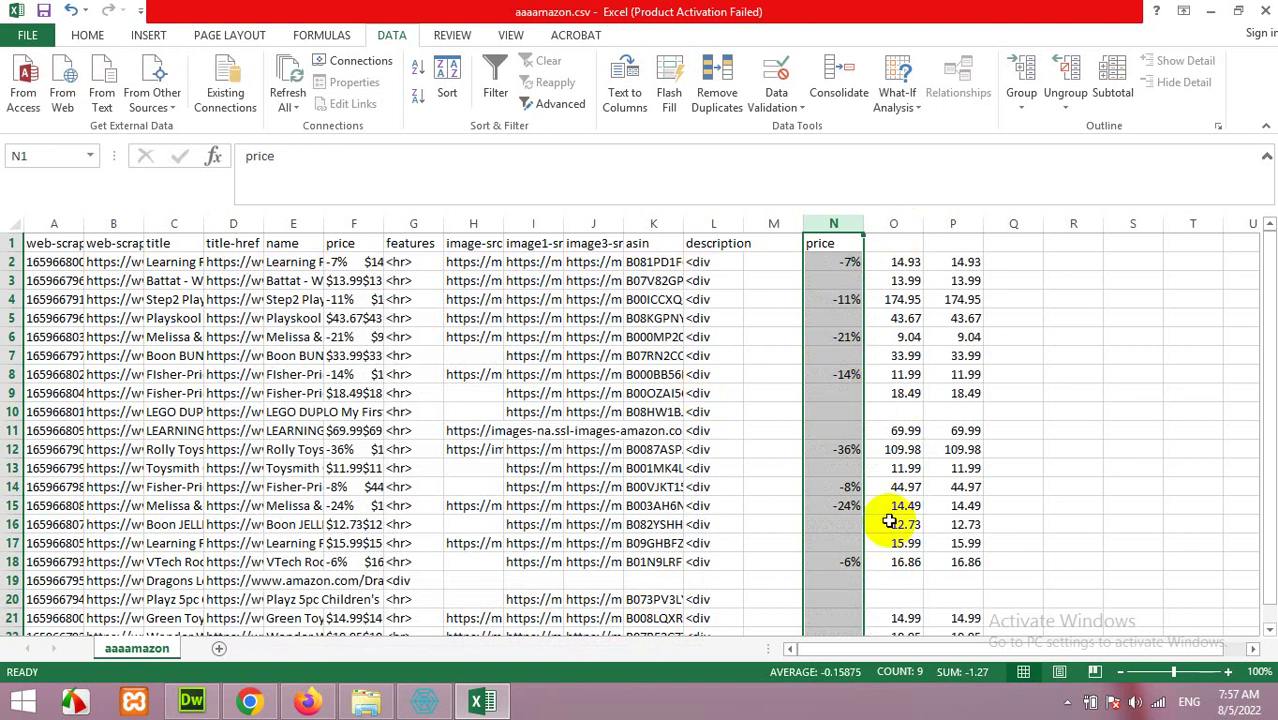
Step: Delete the discount column, paste the clean prices over column F and retitle F1 'price'
right_click(833, 225)
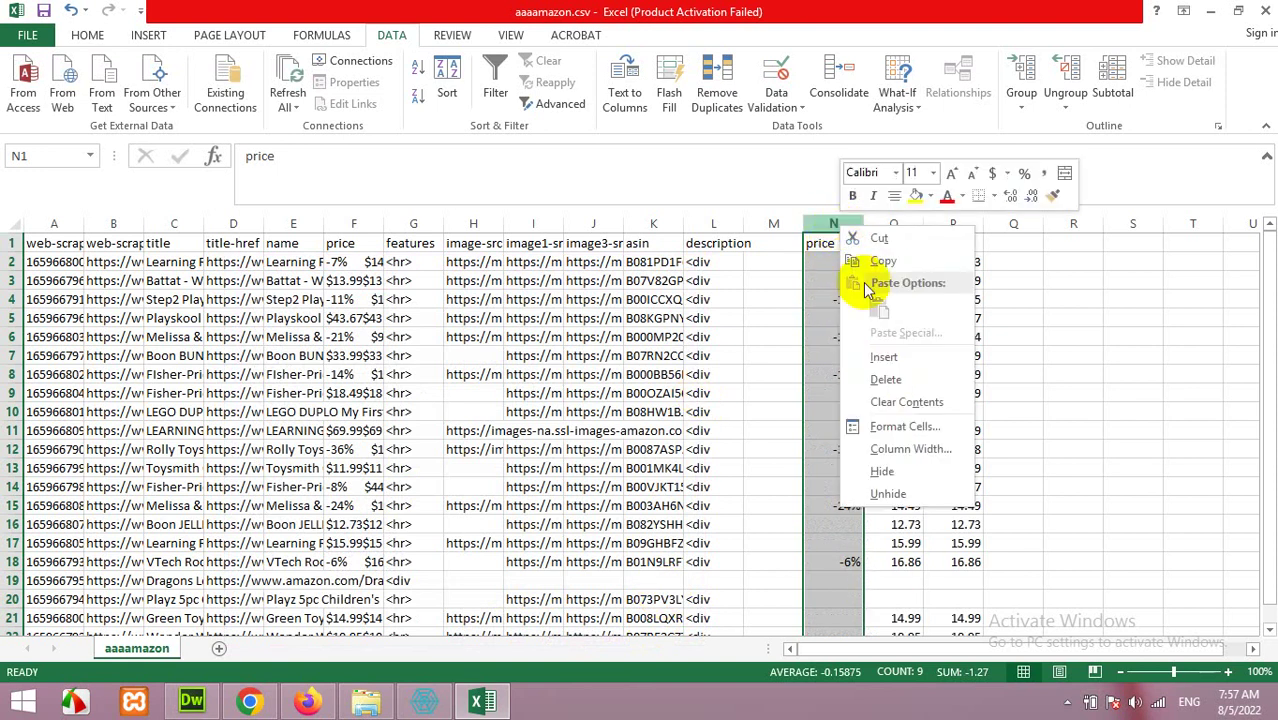
click(882, 379)
click(836, 260)
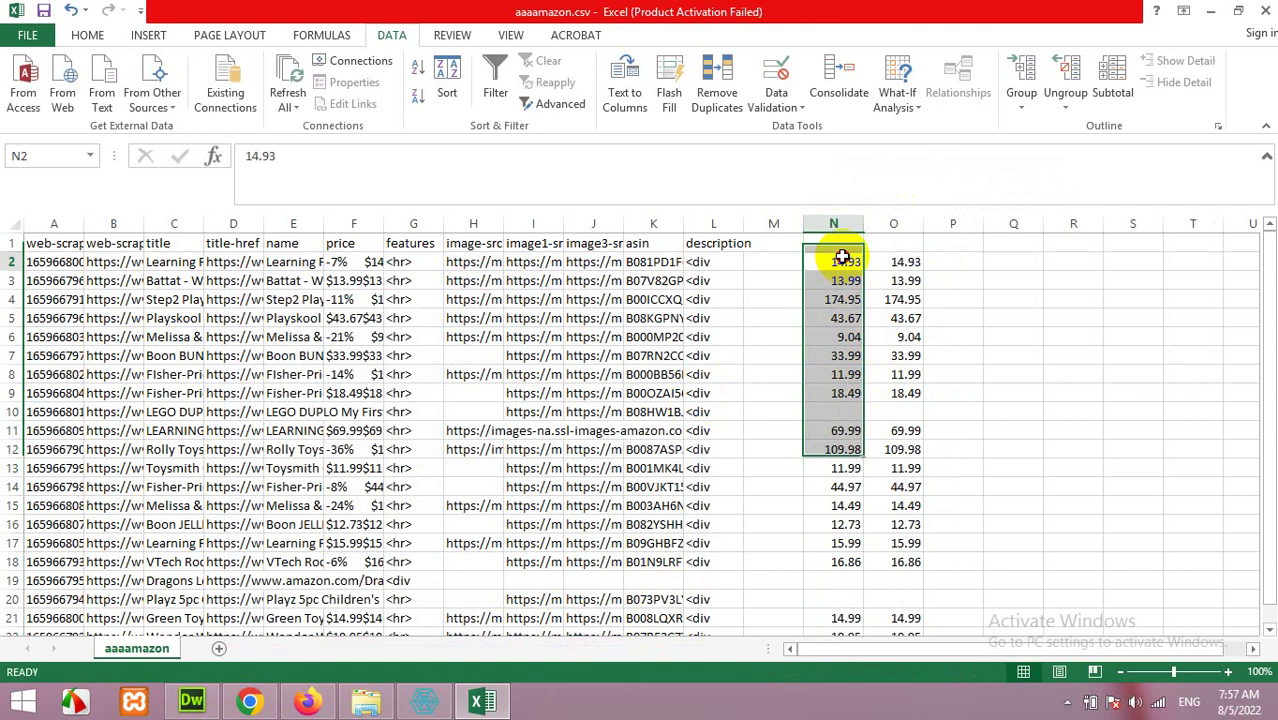
right_click(843, 226)
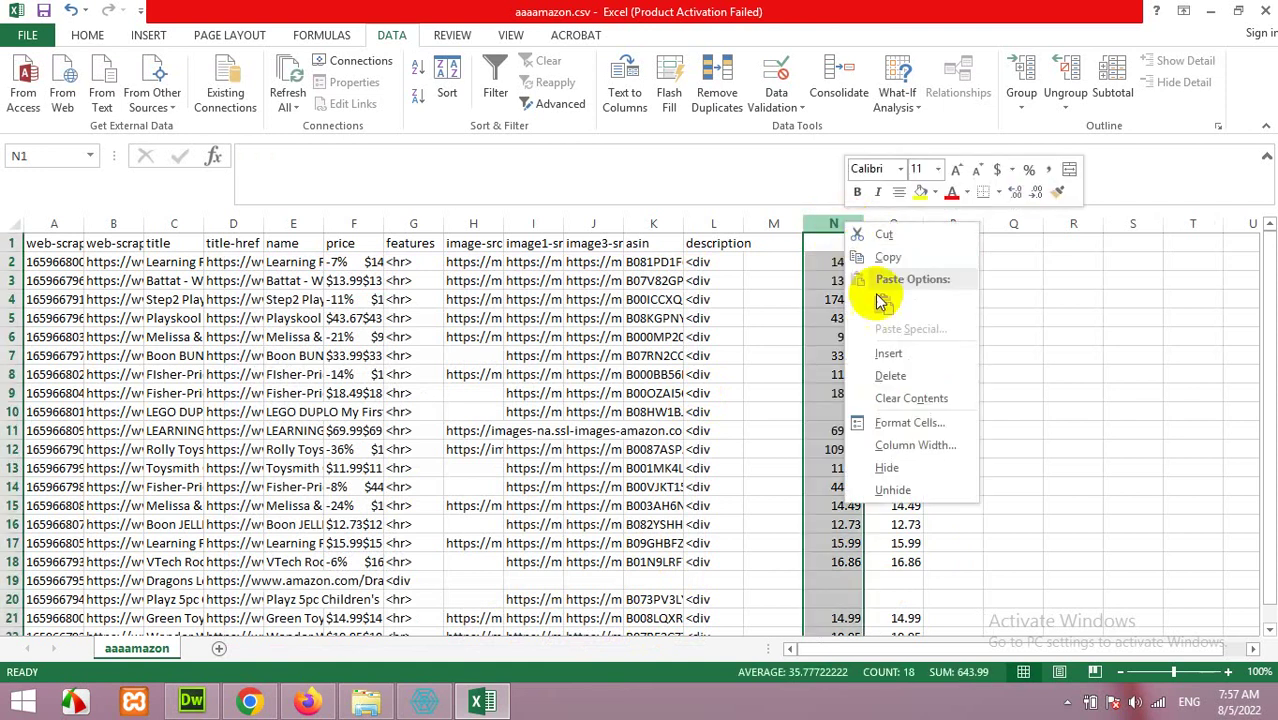
click(882, 258)
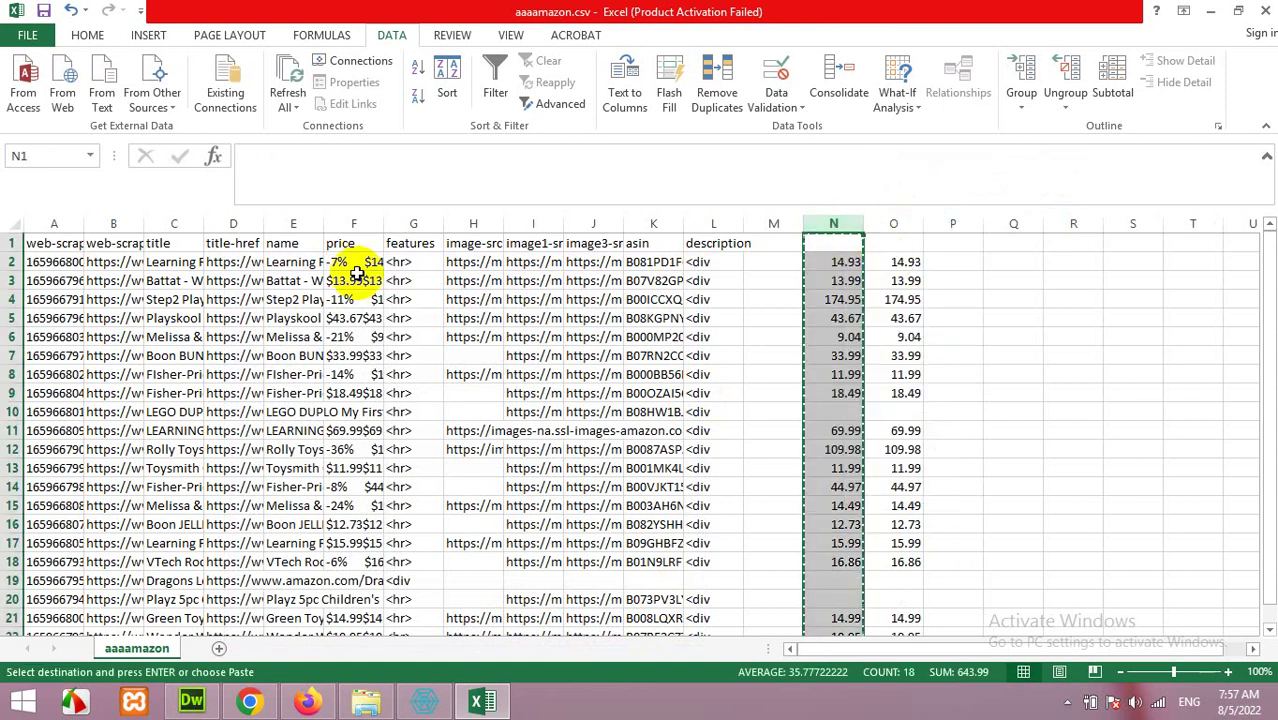
right_click(354, 223)
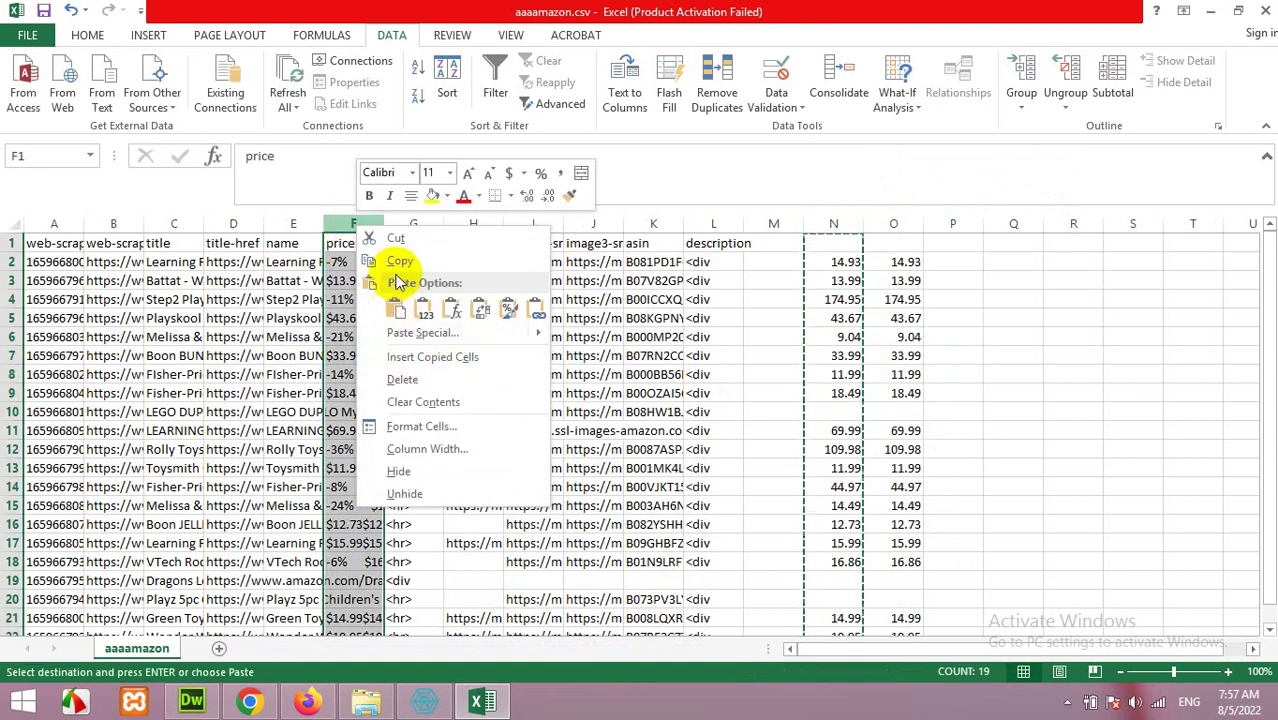
click(397, 312)
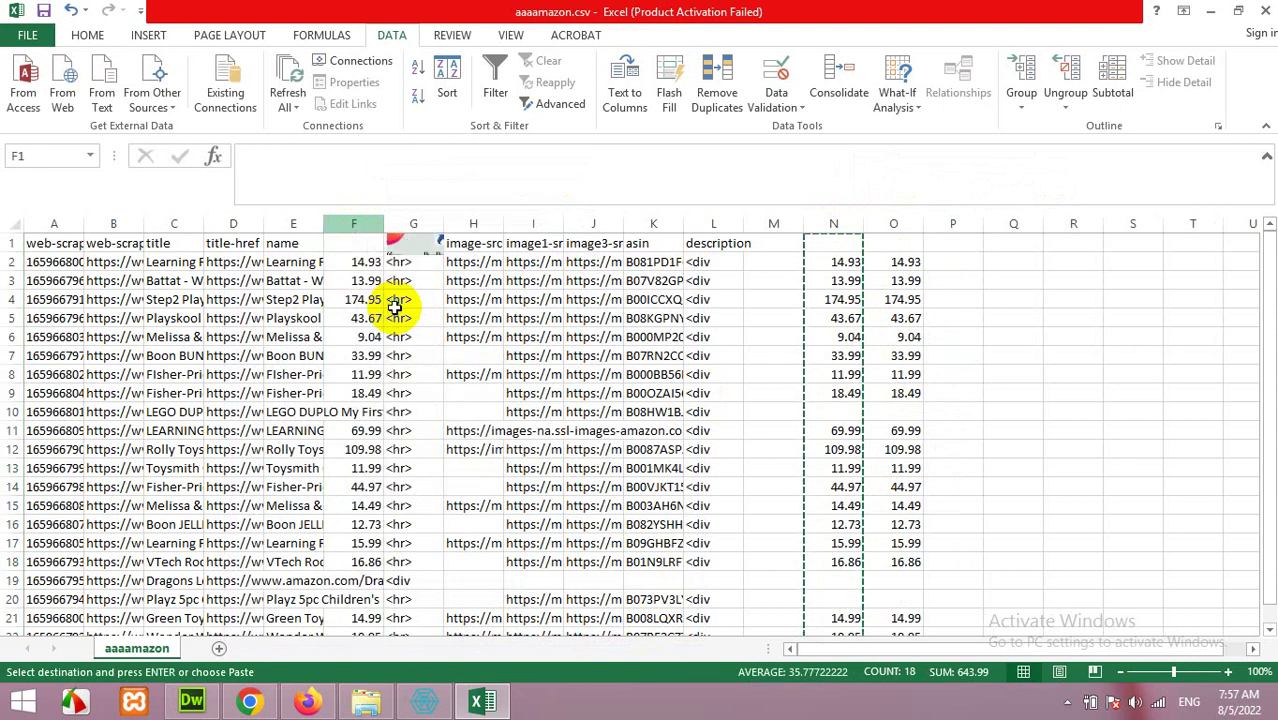
click(354, 244)
text(price)
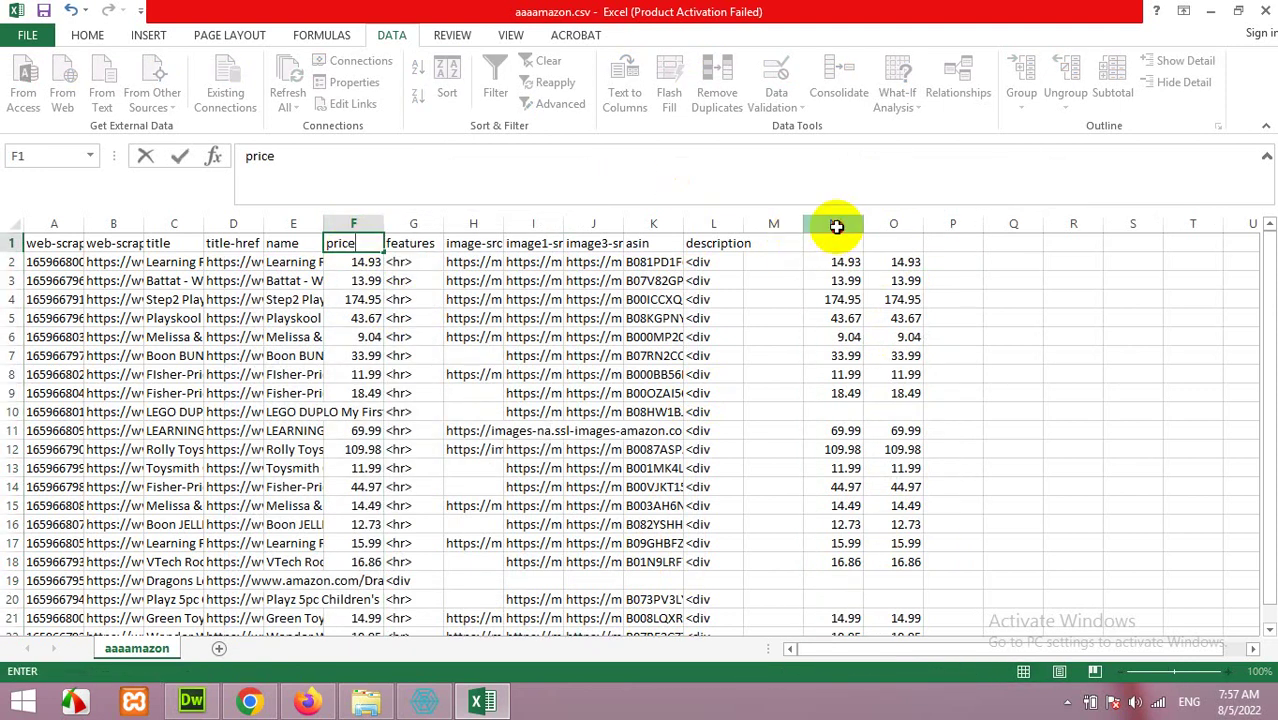
Step: Delete the leftover helper columns N to P
drag(836, 223, 893, 223)
right_click(906, 226)
click(952, 372)
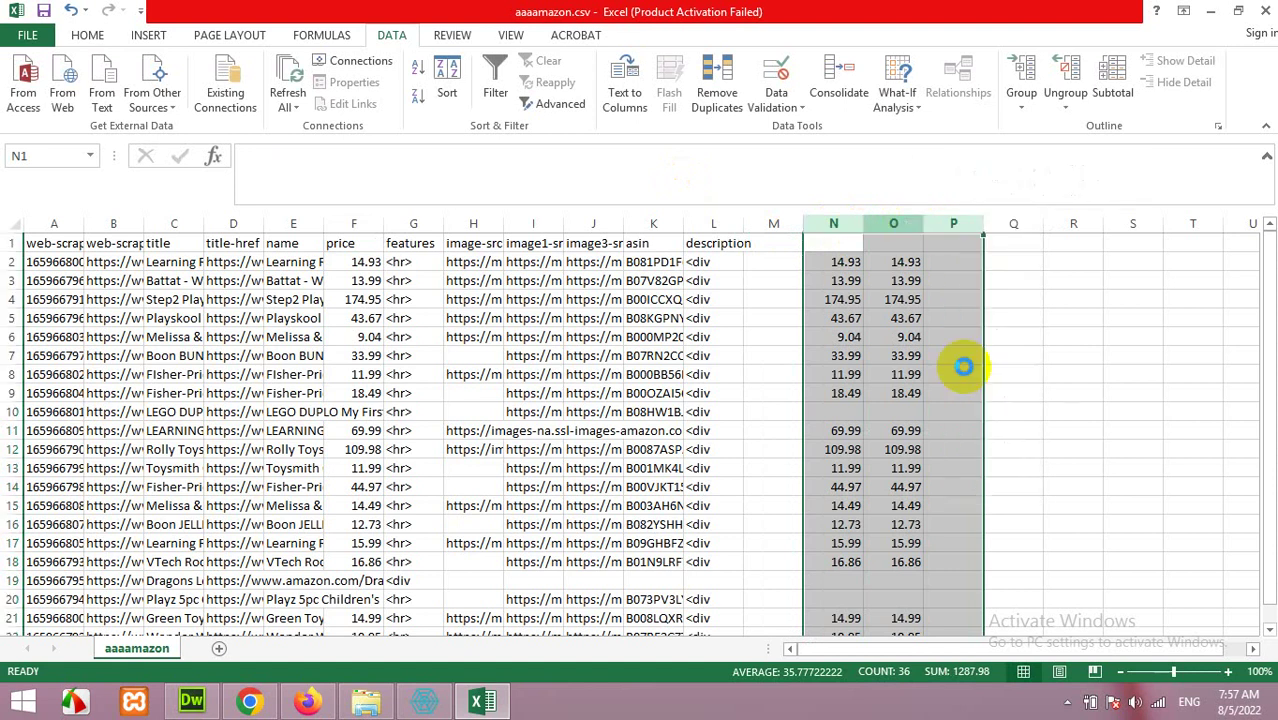
Step: Inspect the cleaned prices and the image URLs in column H, including H5's _AC_SX425_ size code
click(362, 280)
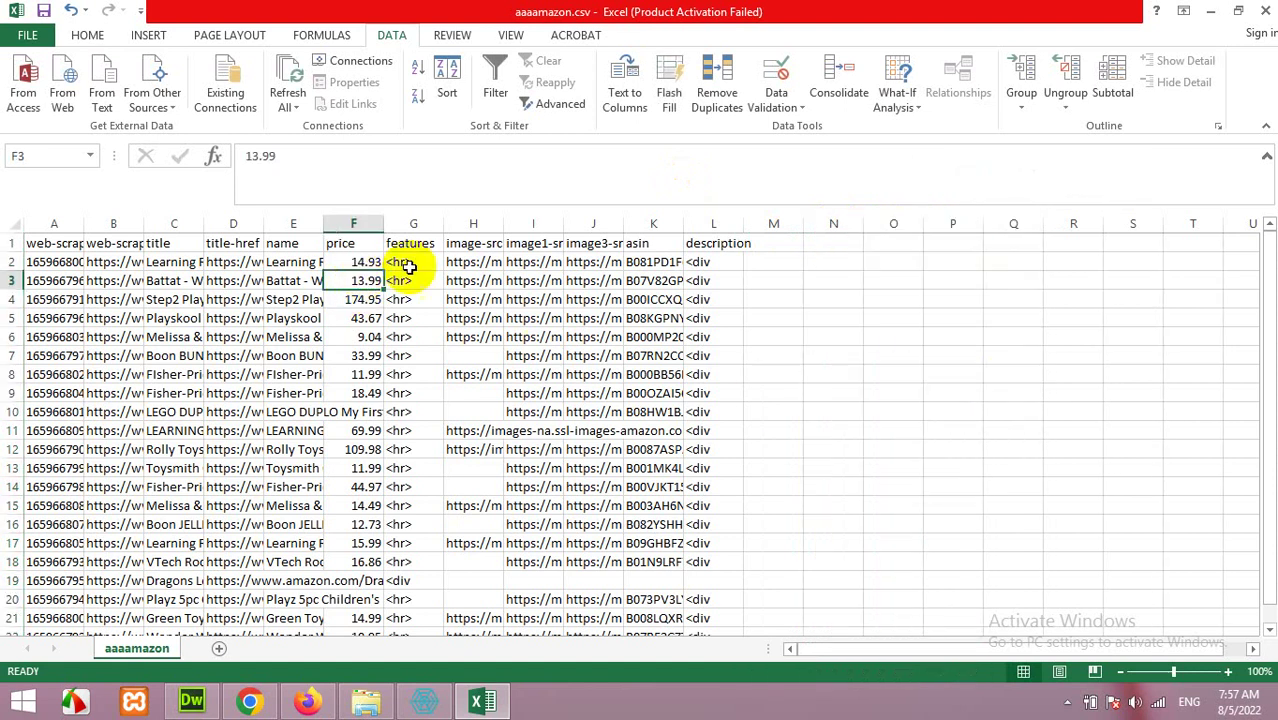
click(489, 263)
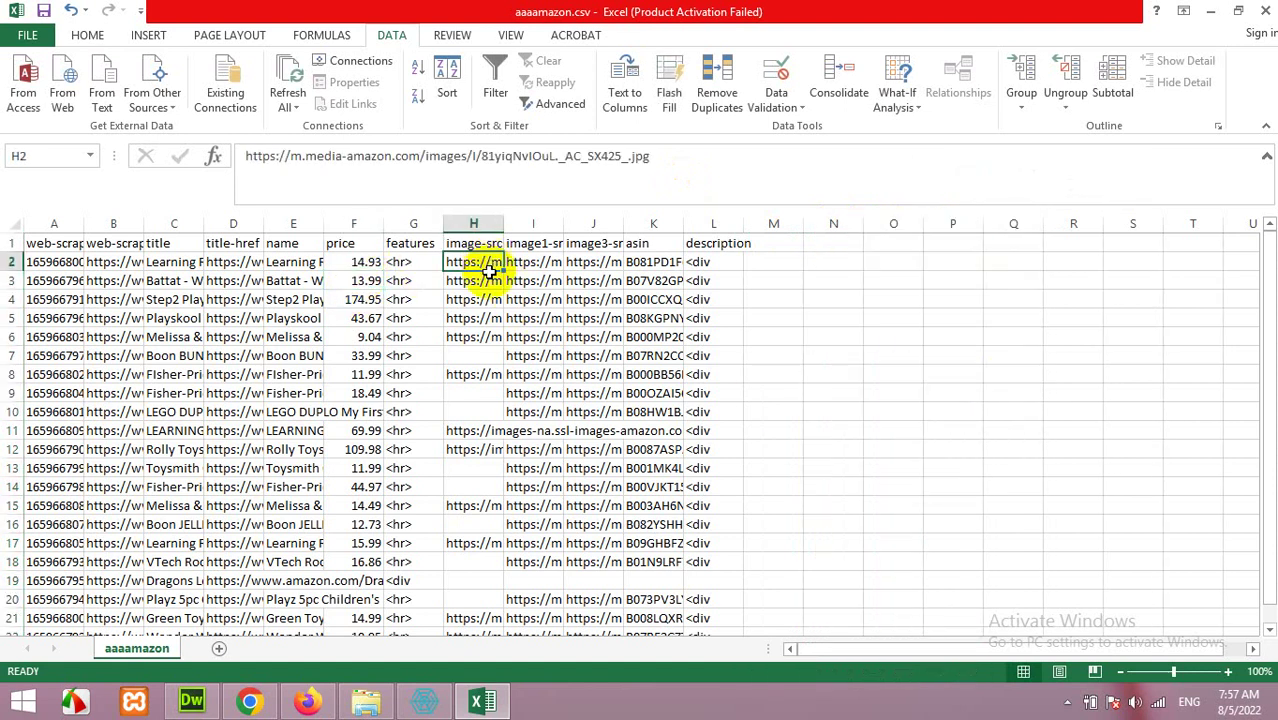
click(482, 283)
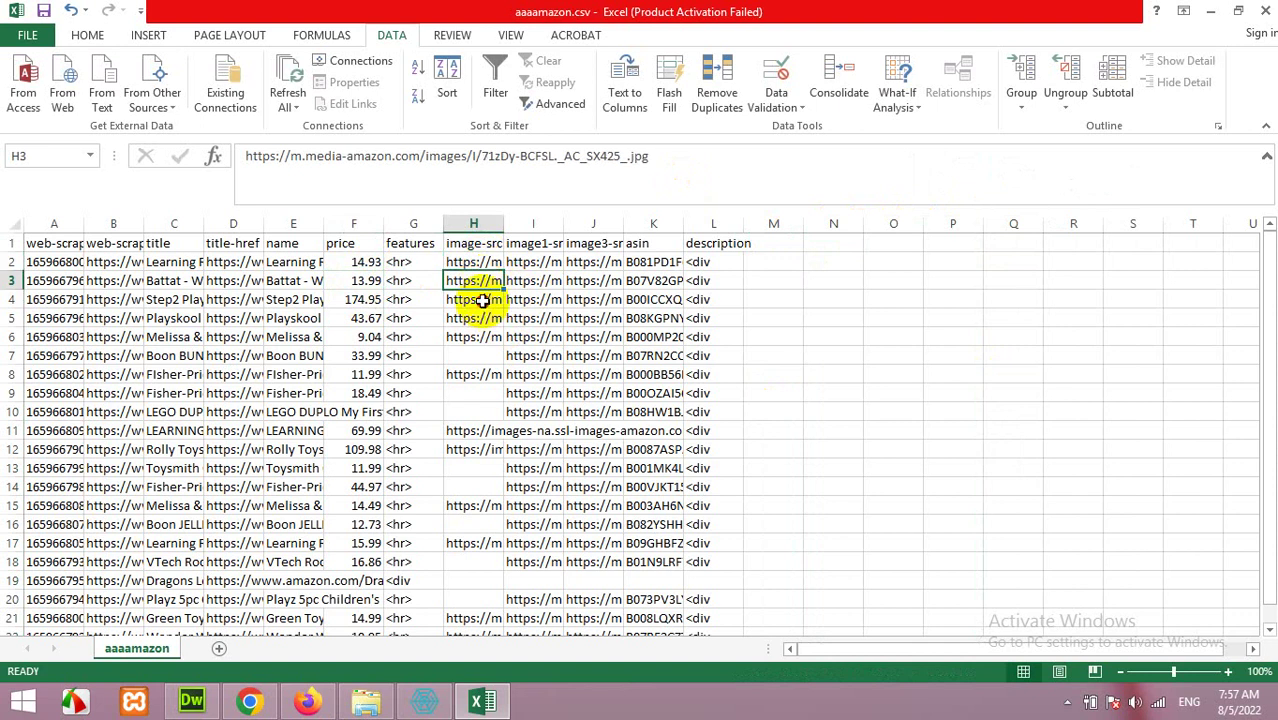
click(482, 300)
click(485, 318)
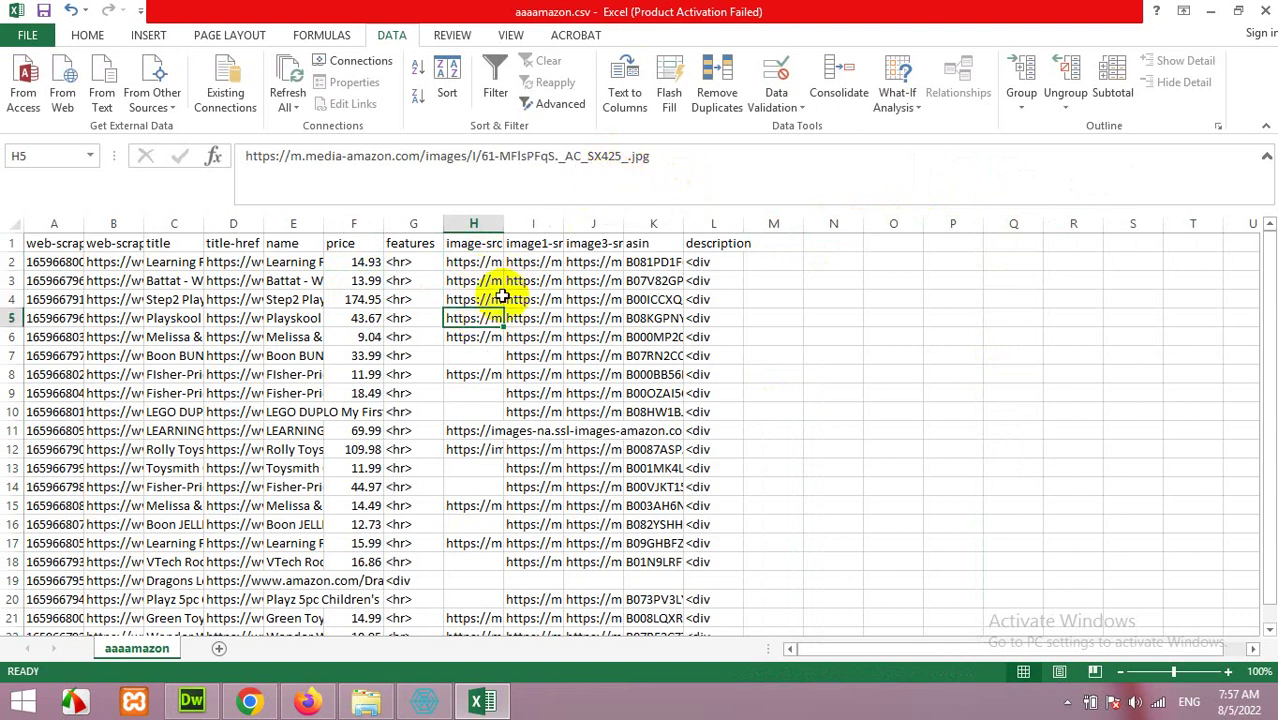
click(556, 155)
drag(556, 155, 625, 156)
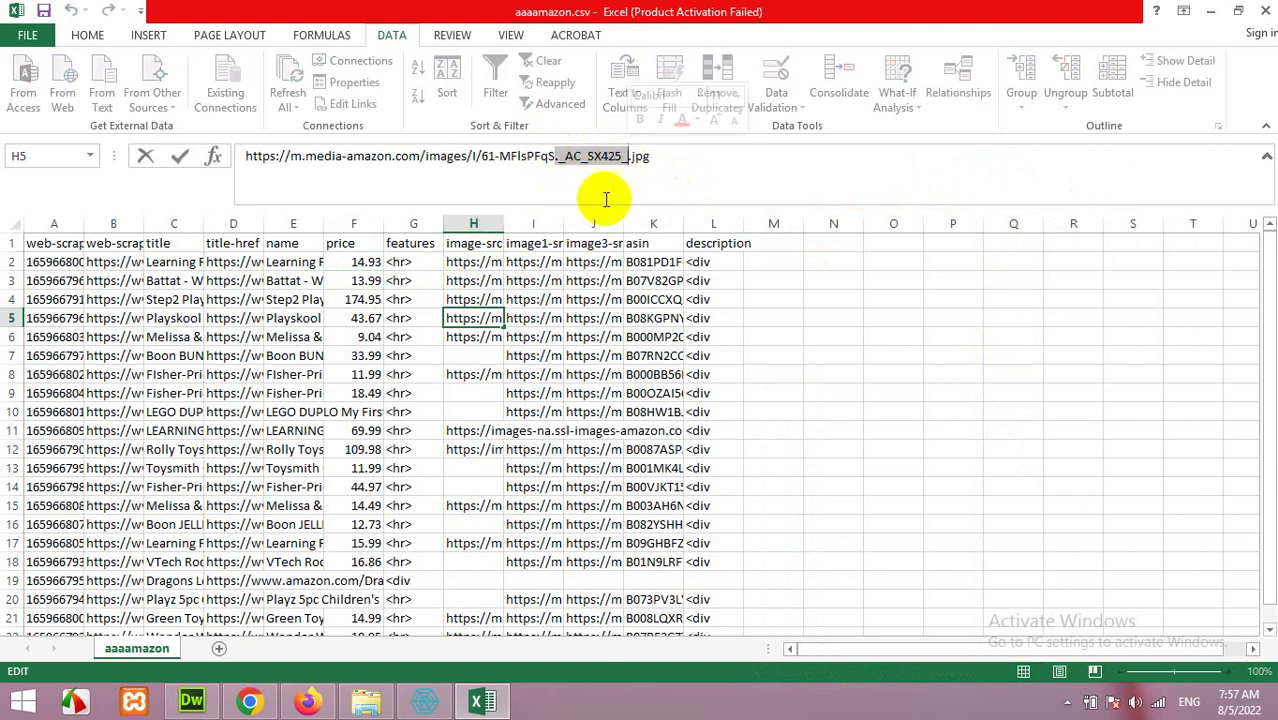
key(Escape)
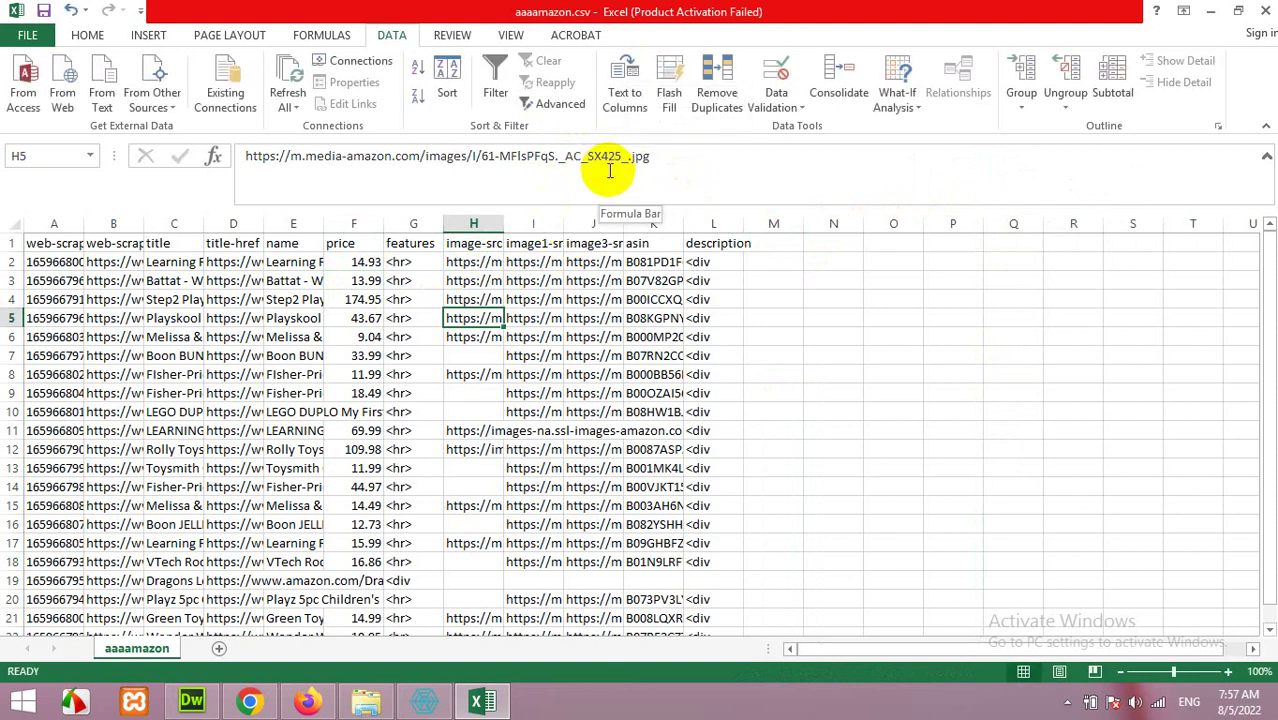
Step: Copy the _AC_US40_ size code from cell I2's thumbnail URL
click(536, 262)
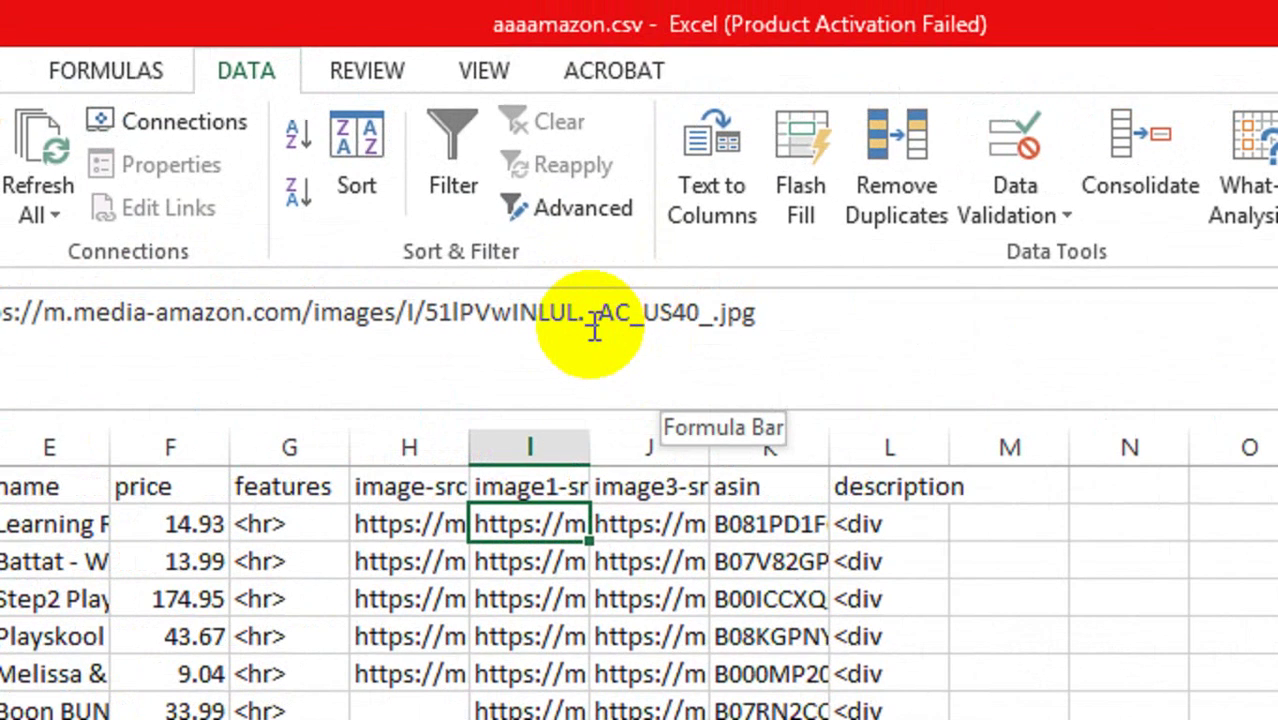
drag(562, 161, 591, 157)
drag(647, 314, 707, 316)
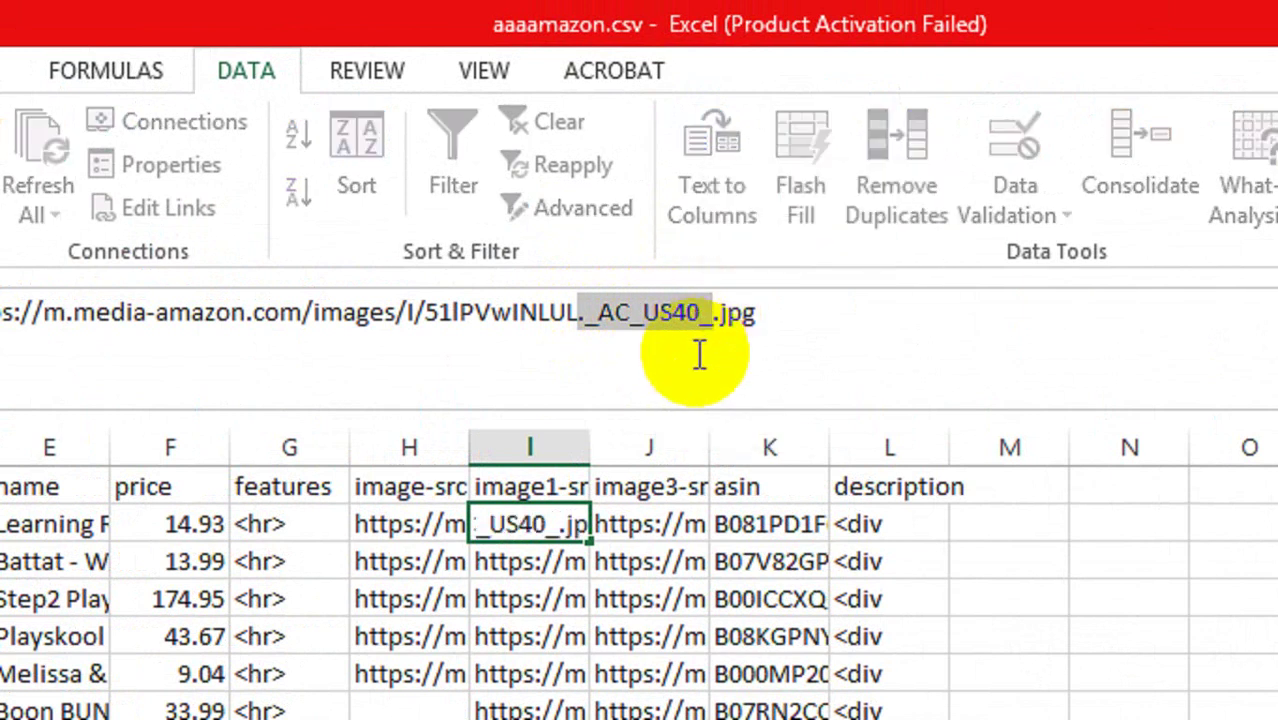
right_click(662, 320)
click(713, 391)
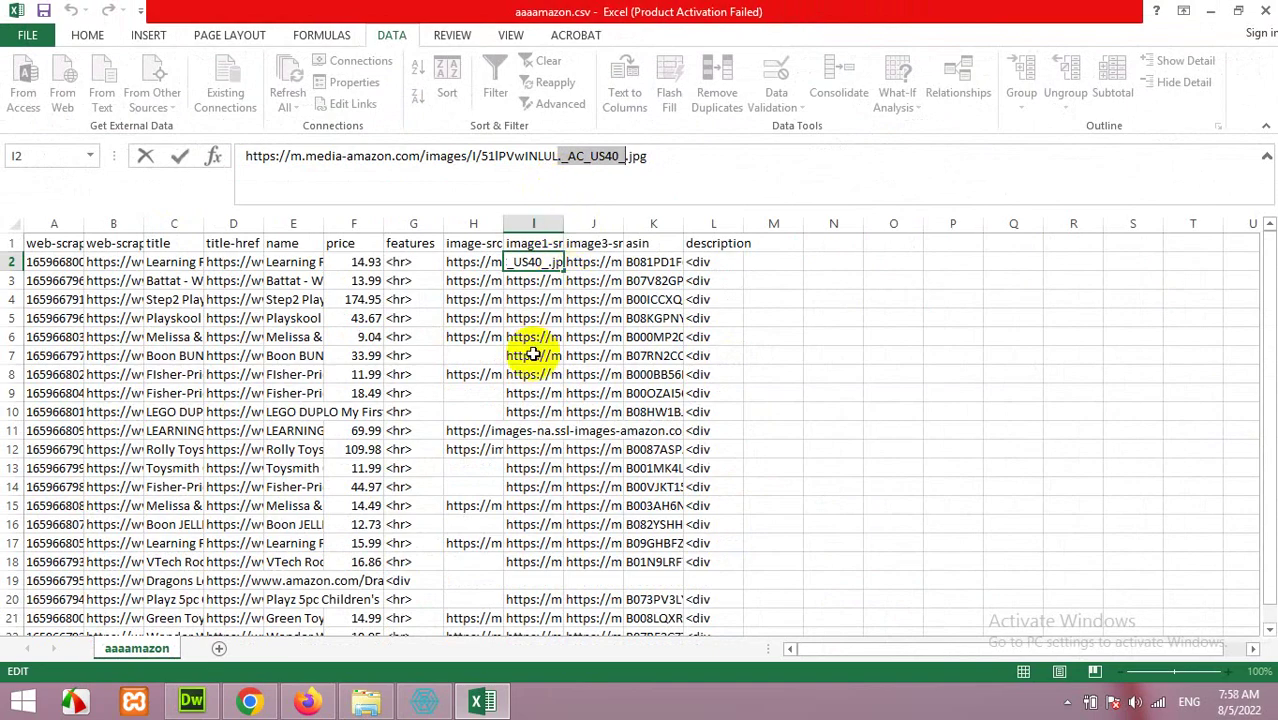
Step: Replace ._AC_US40_ with nothing across the sheet, cleaning 36 image URLs
click(87, 35)
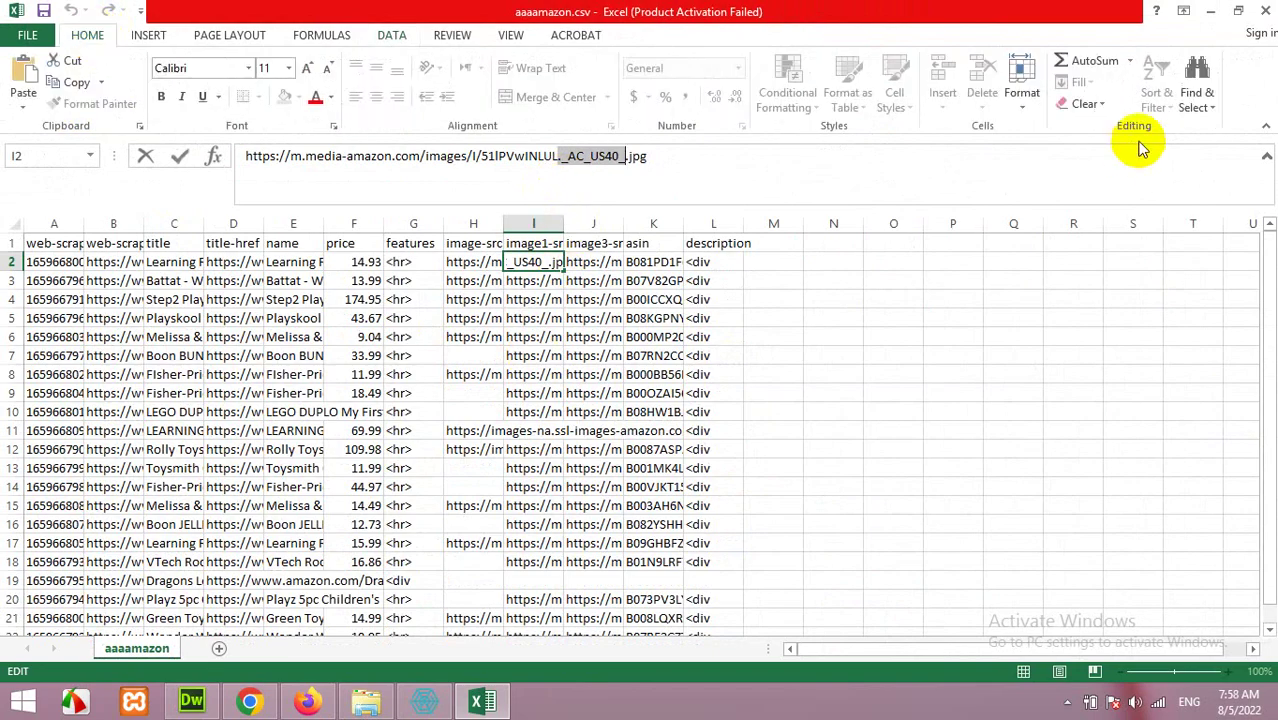
click(1196, 84)
click(1162, 153)
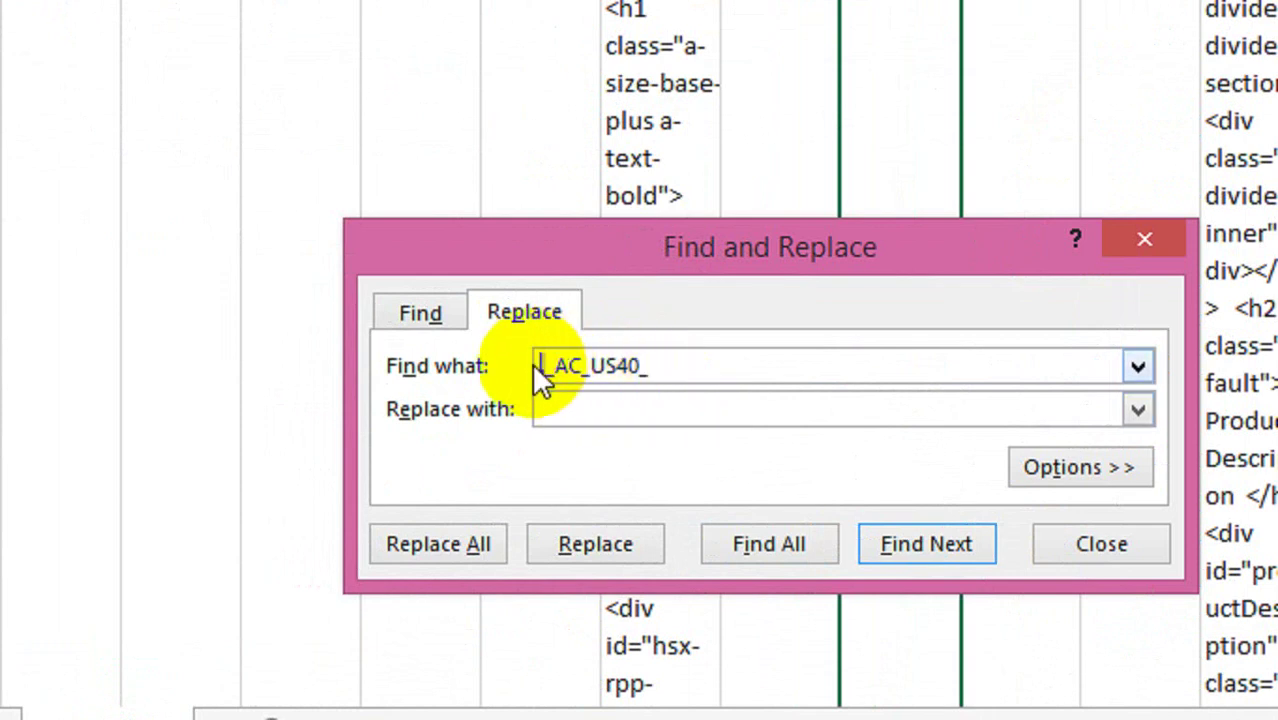
text(.)
click(646, 410)
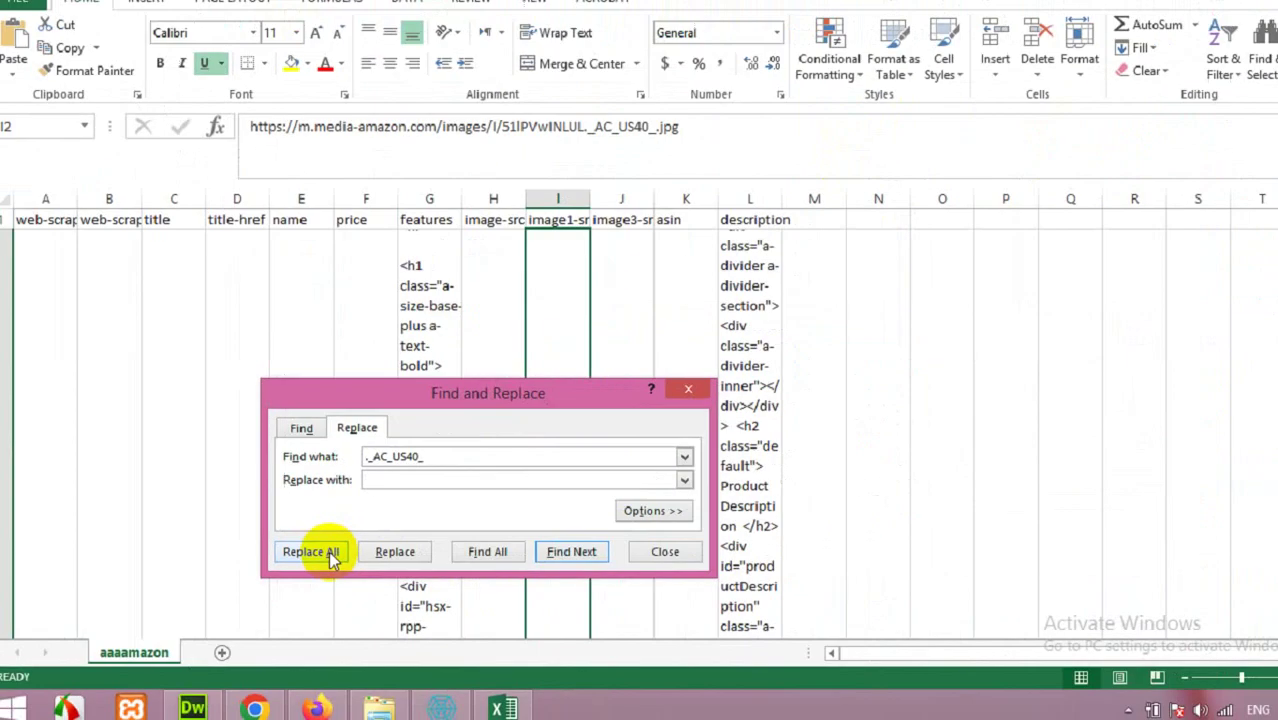
click(331, 556)
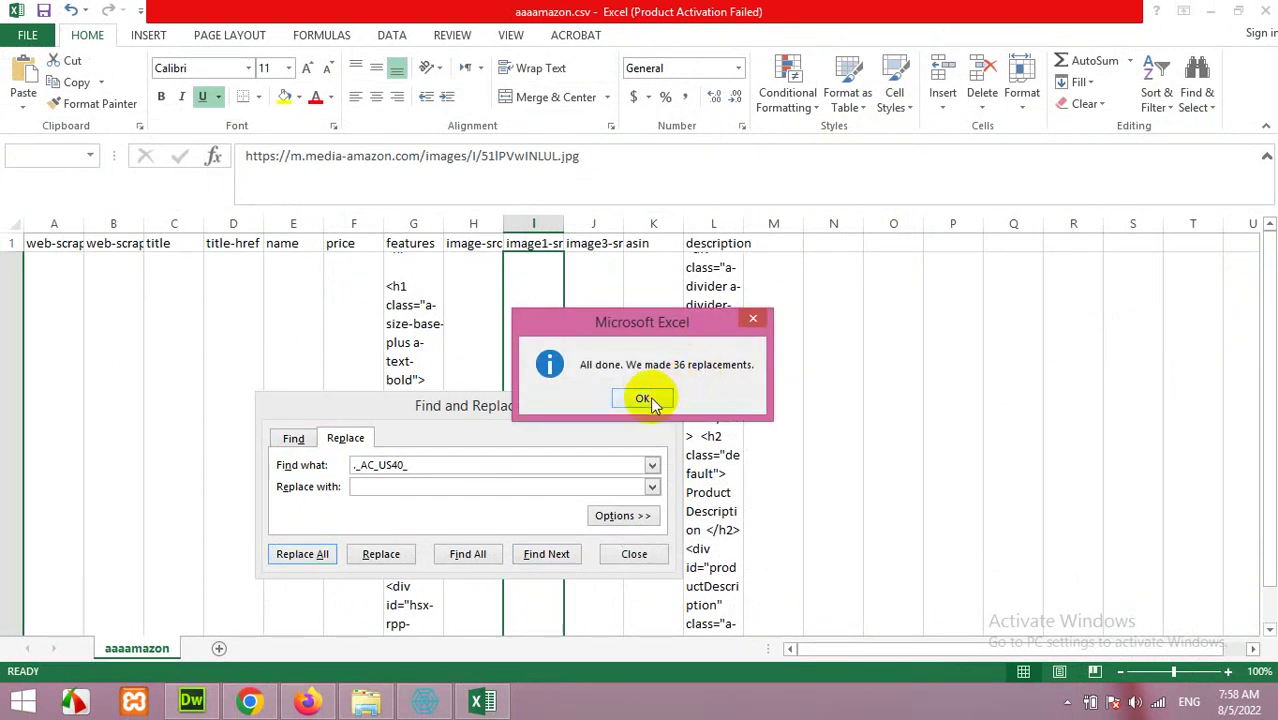
click(645, 399)
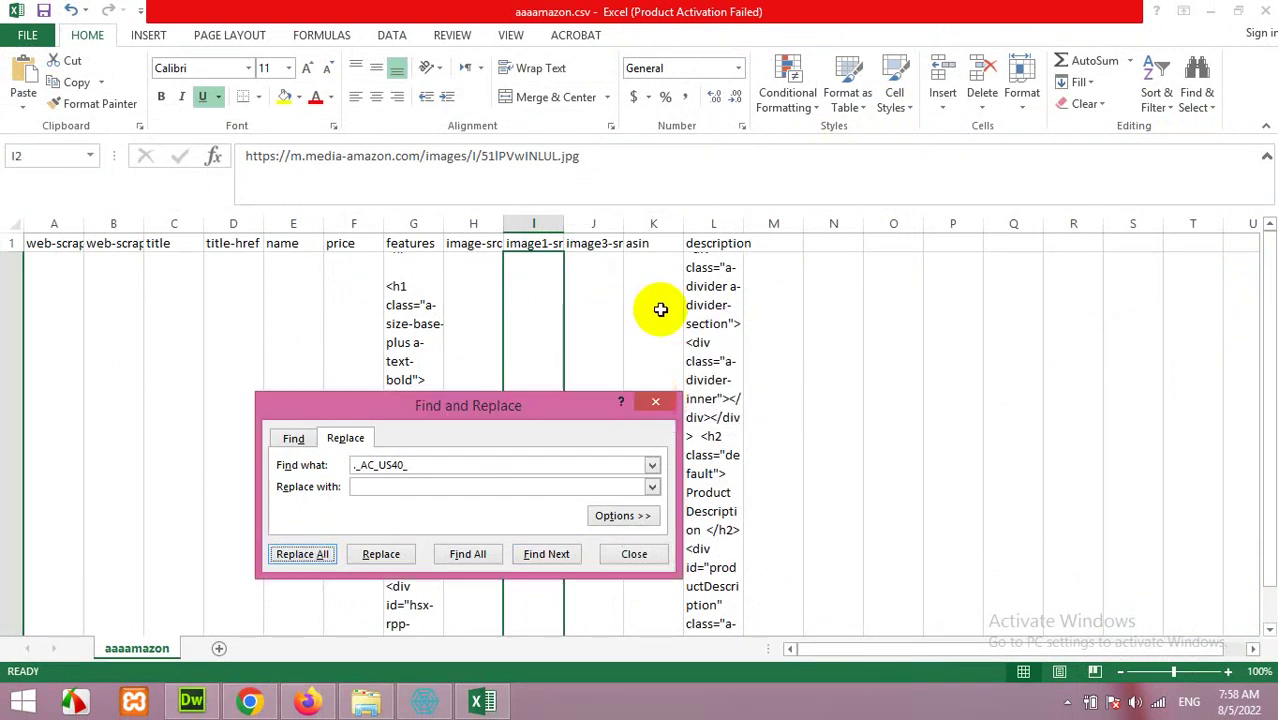
Step: Inspect the column I image URLs and copy the ._SS40_ size code from one
click(608, 328)
scroll(650, 341, down, 5)
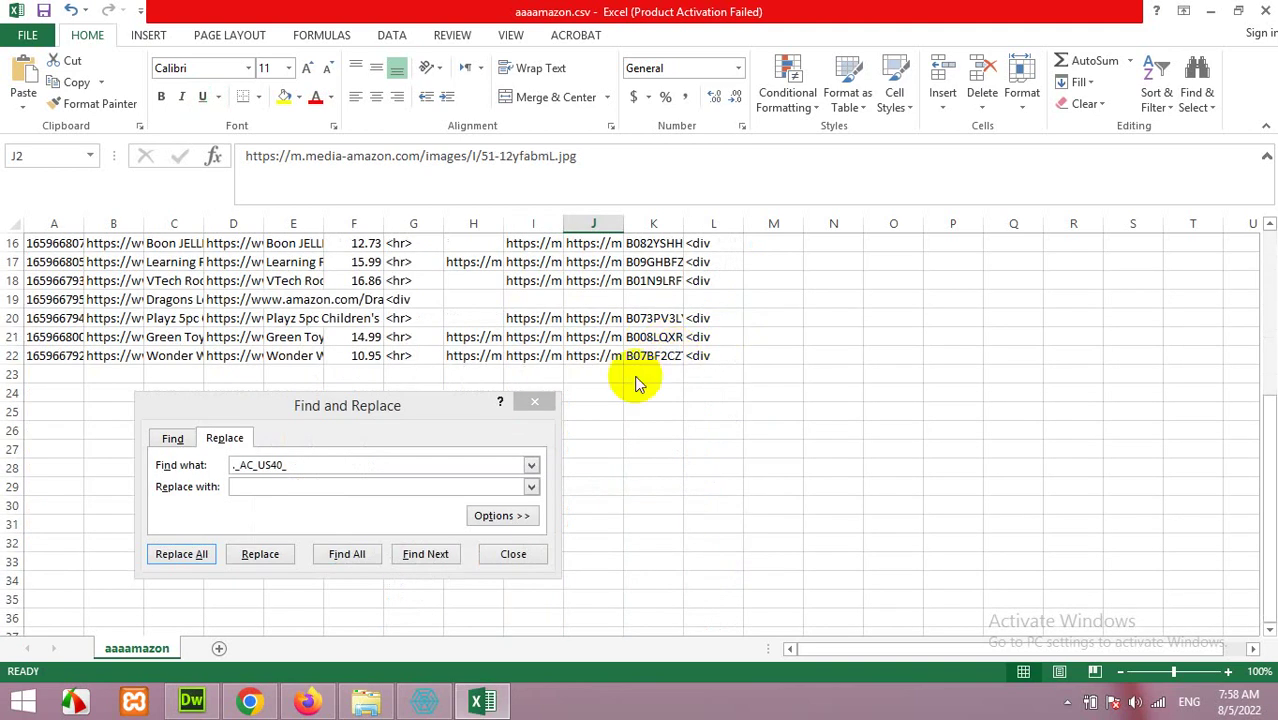
scroll(665, 391, up, 5)
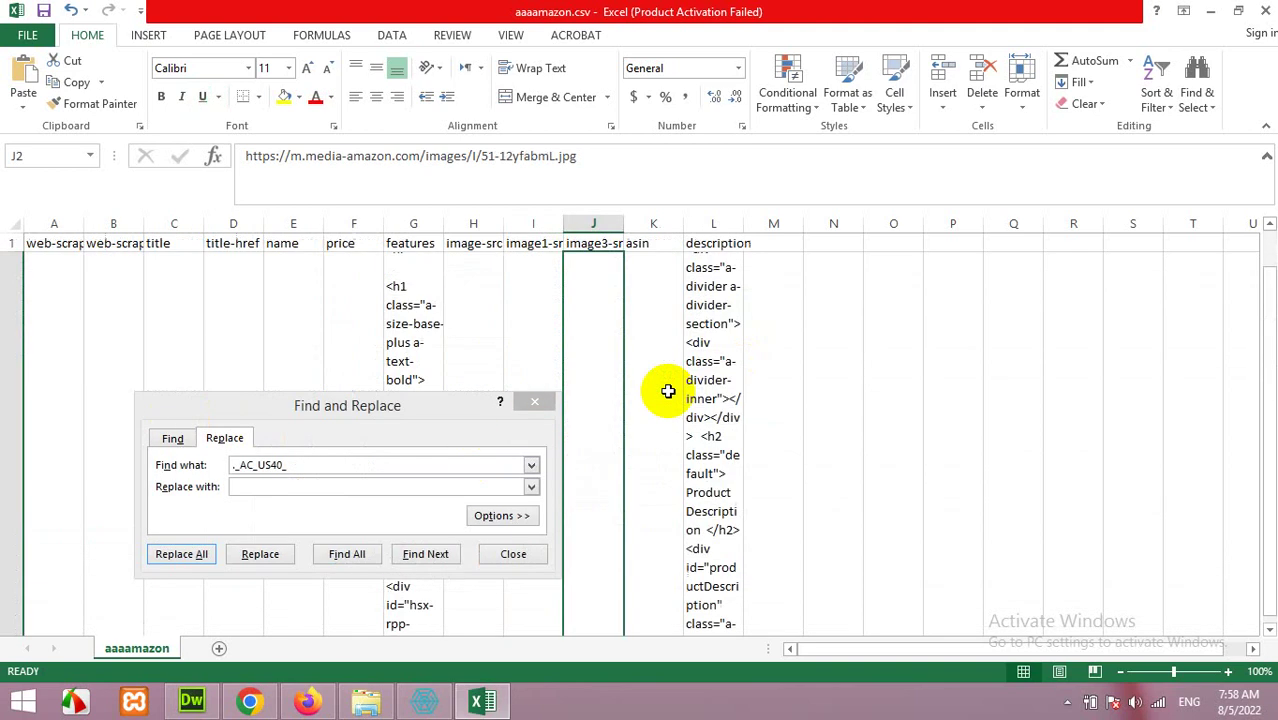
scroll(610, 387, down, 3)
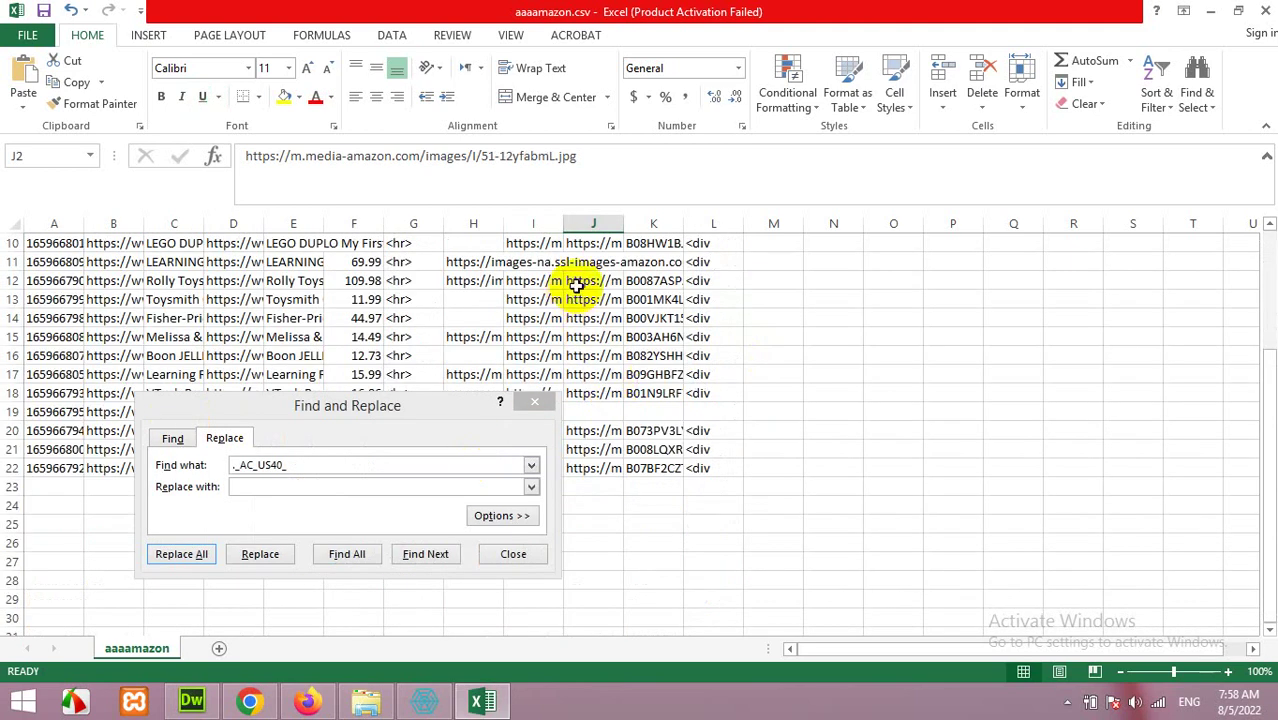
click(538, 278)
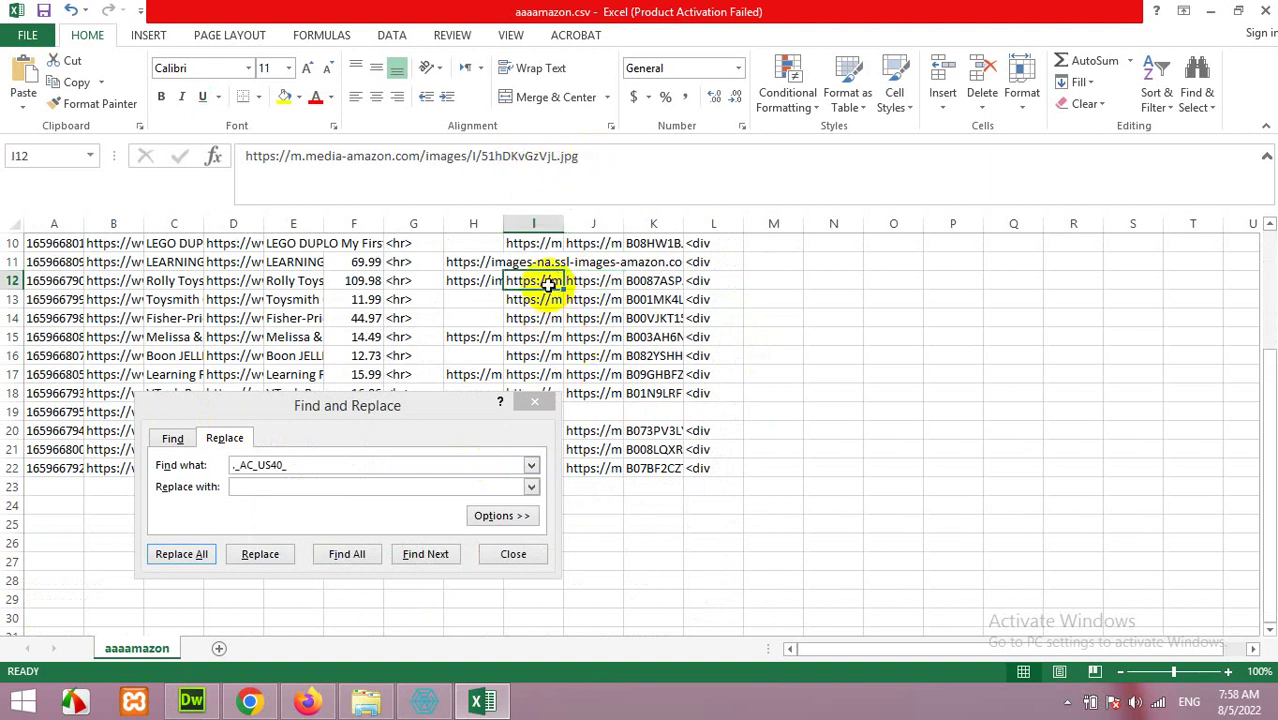
key(Down)
key(Down)
key(Down)
key(Down)
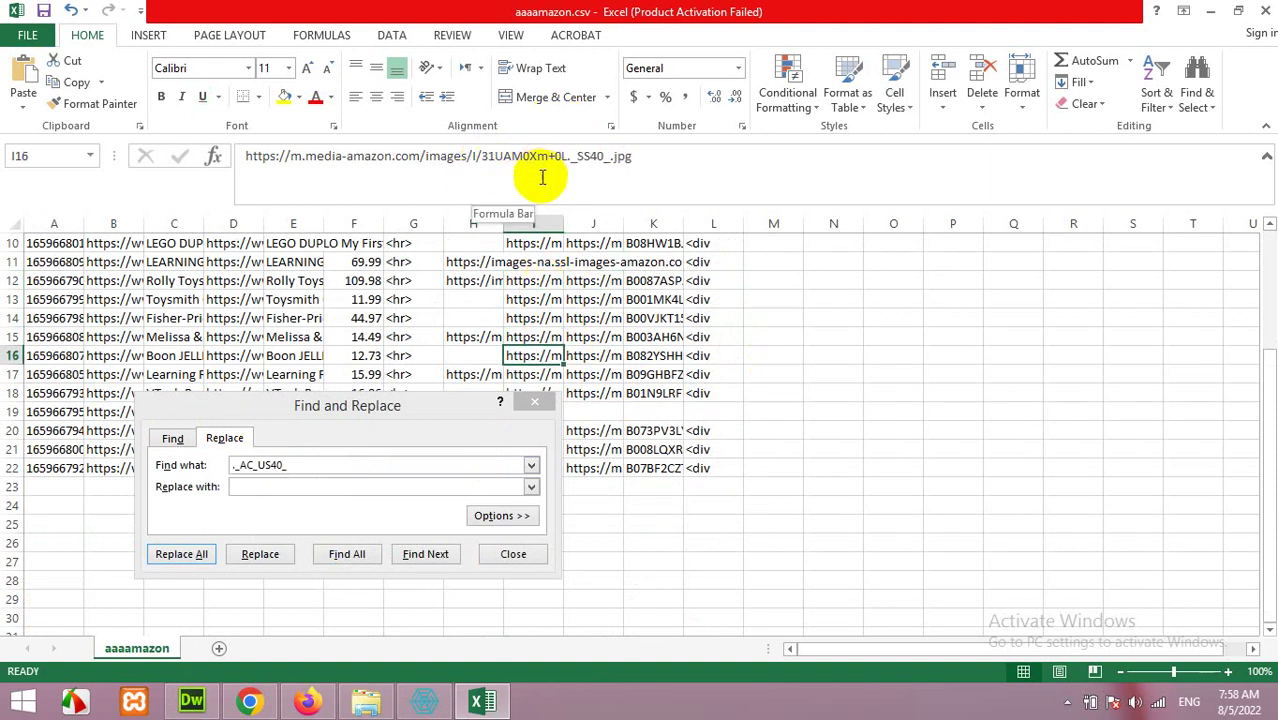
click(591, 157)
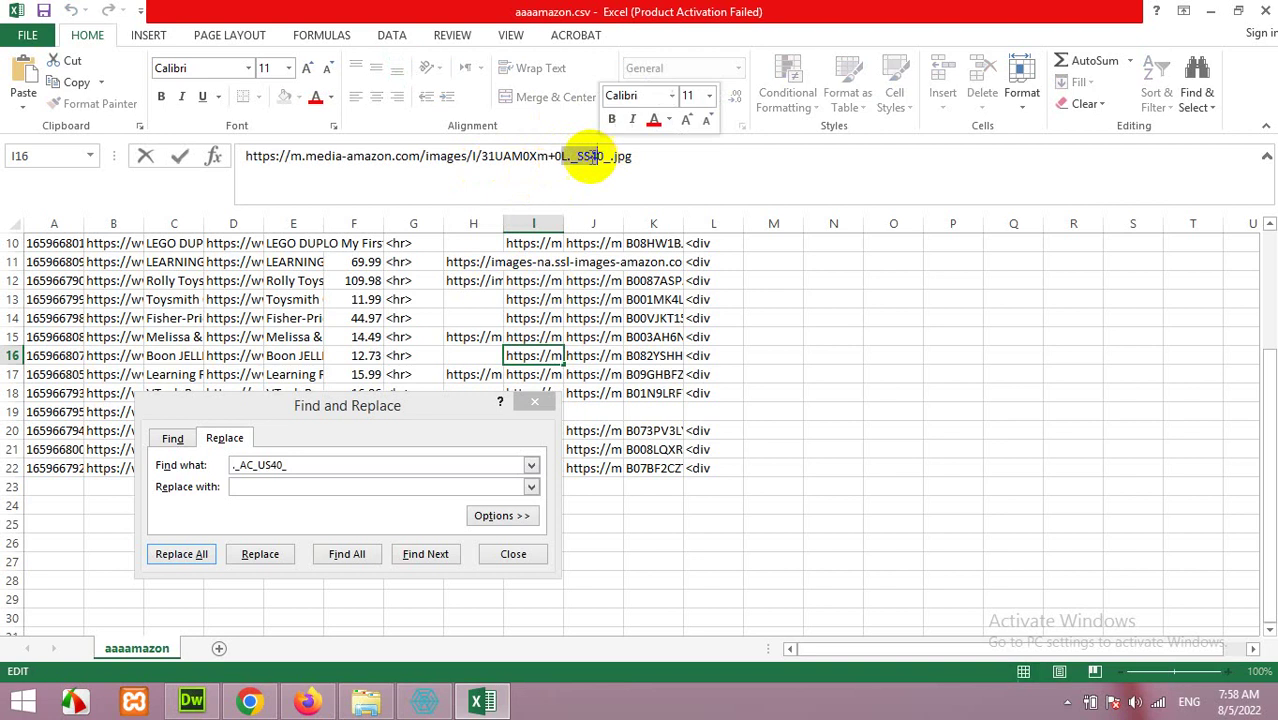
drag(569, 157, 618, 157)
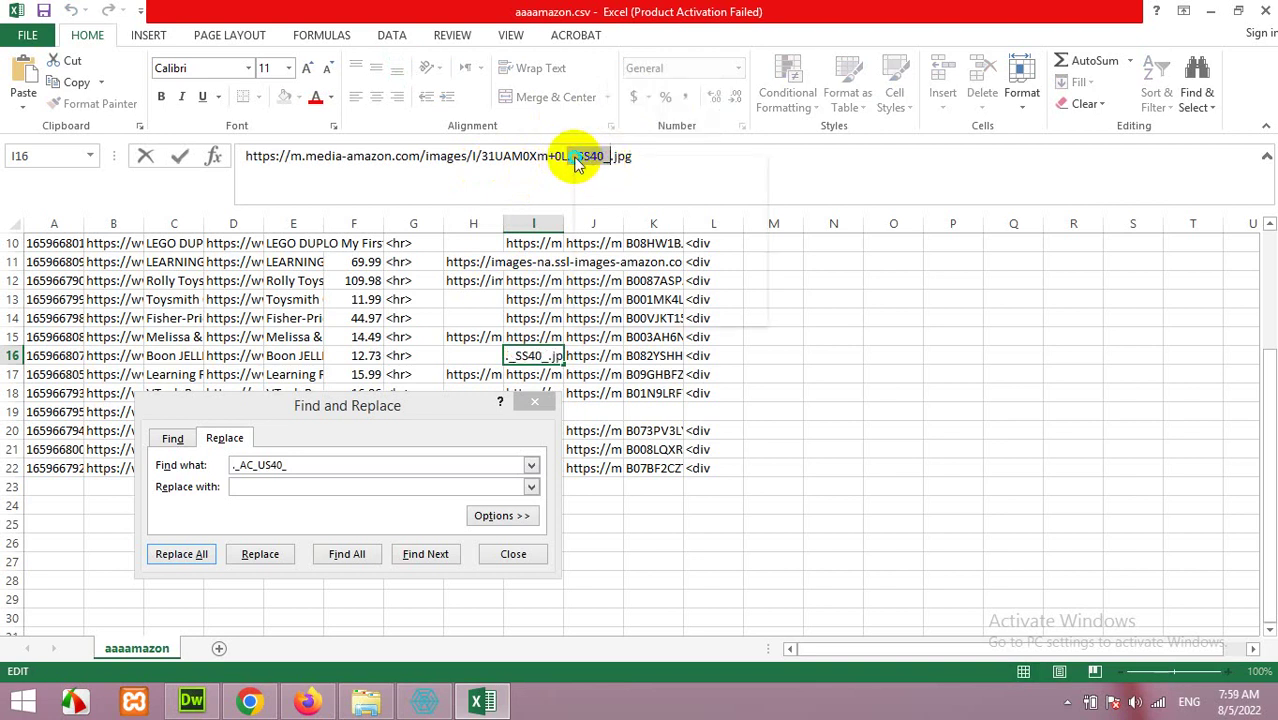
right_click(577, 163)
click(590, 200)
Step: Replace every ._SS40_ in the sheet with nothing
click(305, 464)
drag(305, 464, 223, 467)
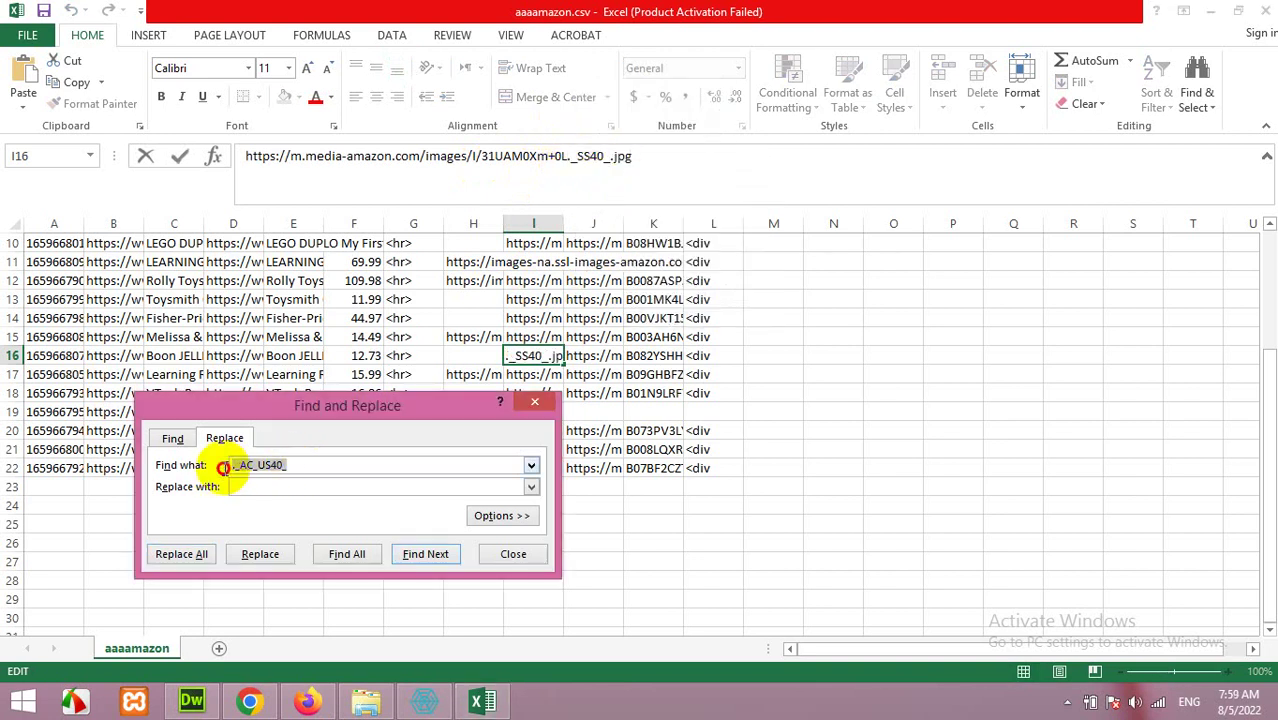
right_click(258, 466)
click(307, 522)
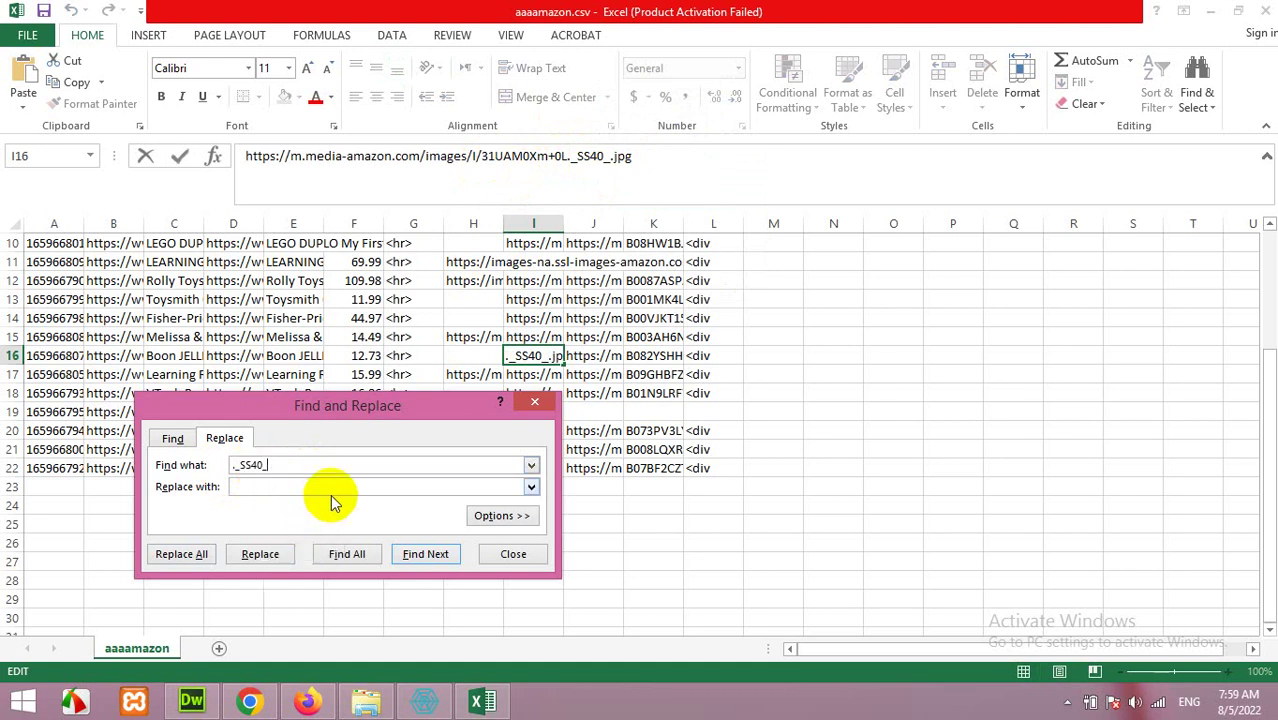
click(209, 553)
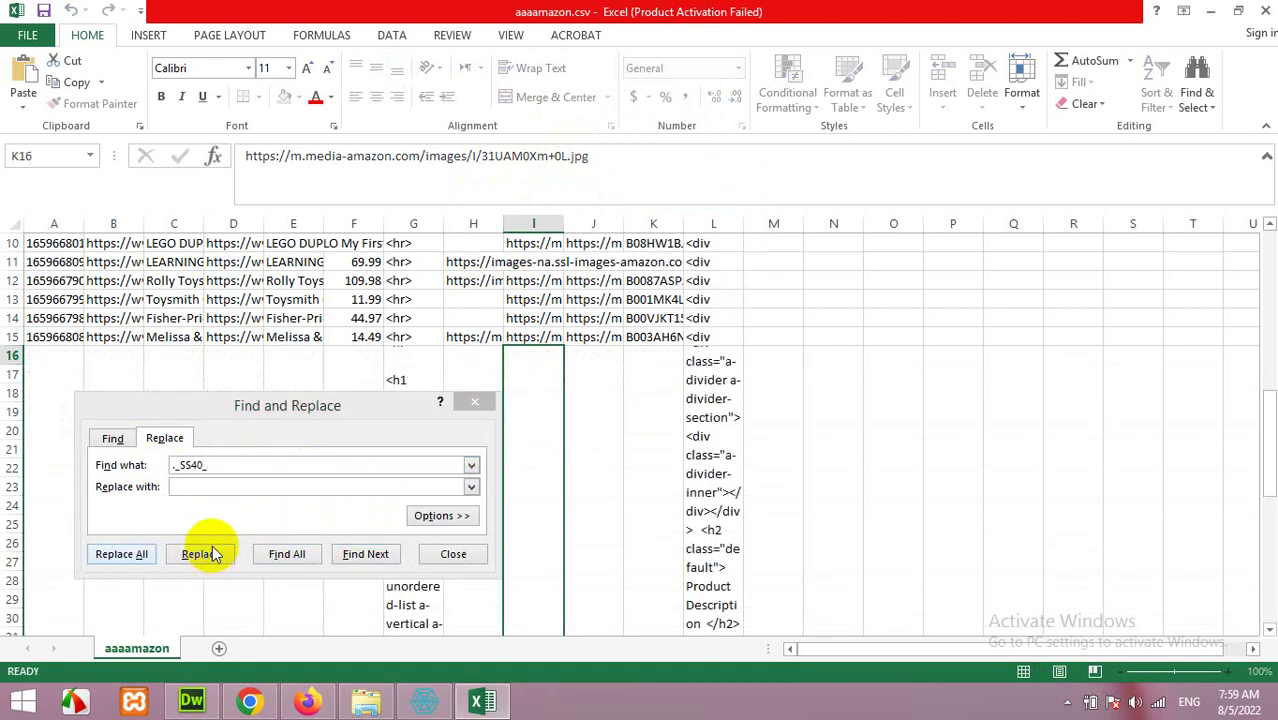
click(642, 398)
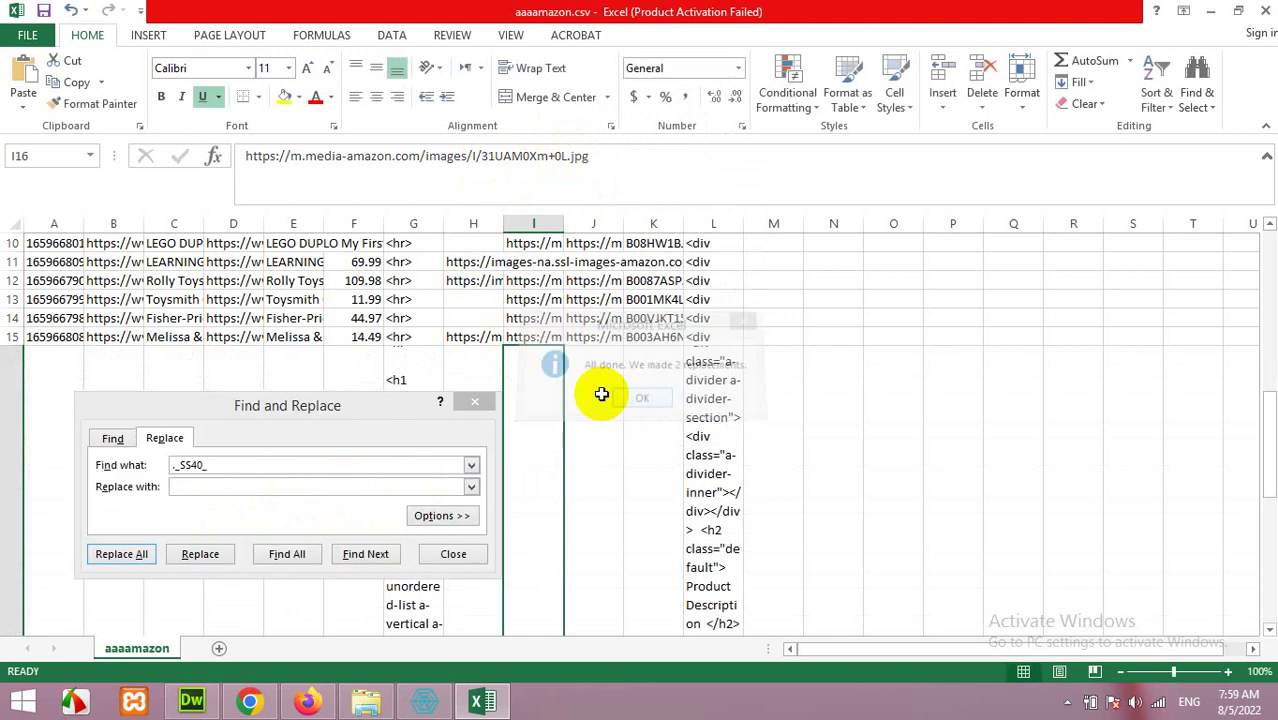
Step: Check the cleaned URLs and copy the ._AC_SX425_ size code from the H22 URL
click(550, 284)
key(Up)
key(Up)
key(Up)
key(Up)
key(Up)
key(Up)
key(Up)
key(Up)
key(Up)
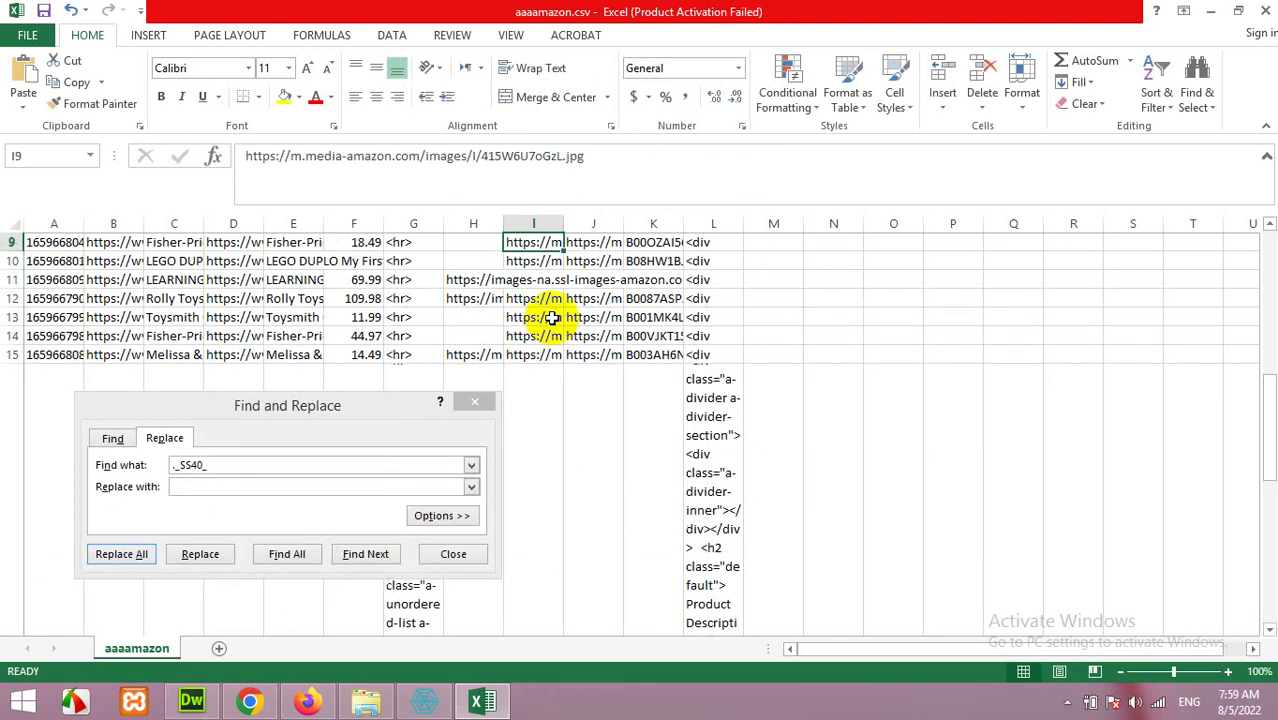
key(Up)
key(Up)
key(Down)
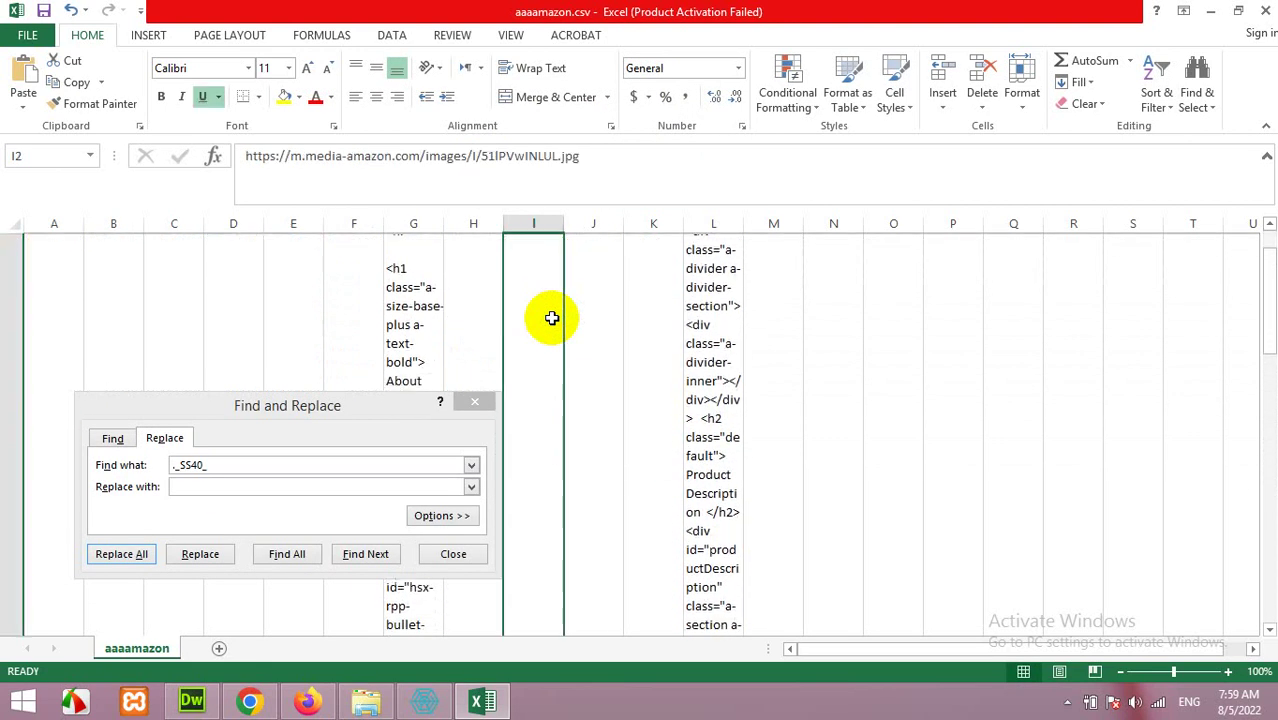
key(Right)
key(Down)
key(Down)
key(Down)
key(Down)
key(Down)
key(Down)
key(Down)
key(Down)
key(Down)
key(Down)
key(Down)
key(Down)
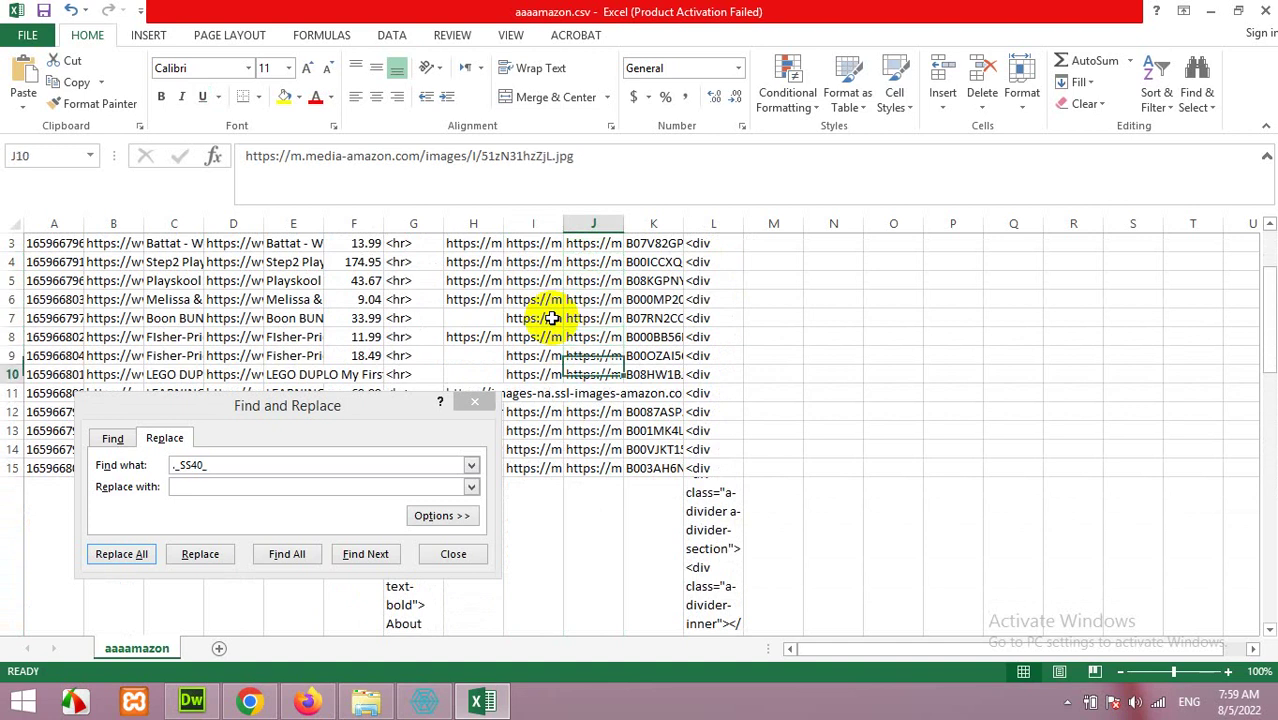
key(Down)
key(Down)
key(Down)
key(Down)
key(Down)
key(Down)
key(Down)
key(Down)
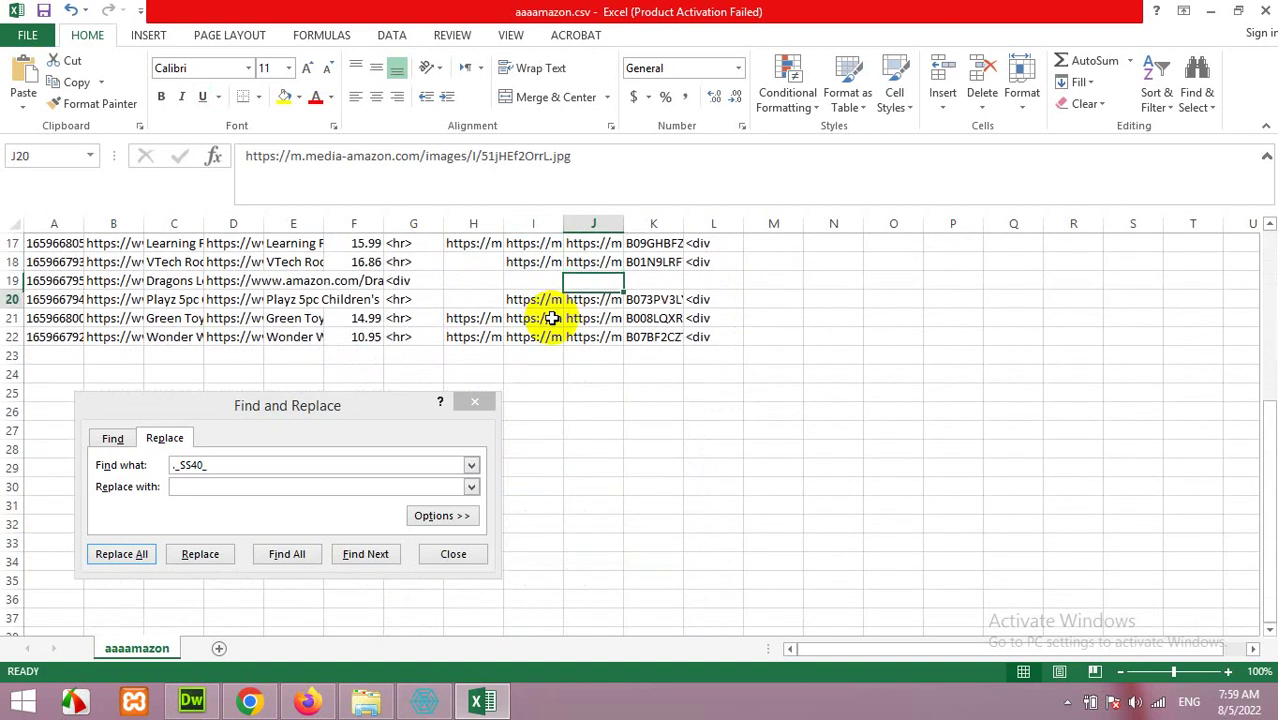
key(Left)
key(Left)
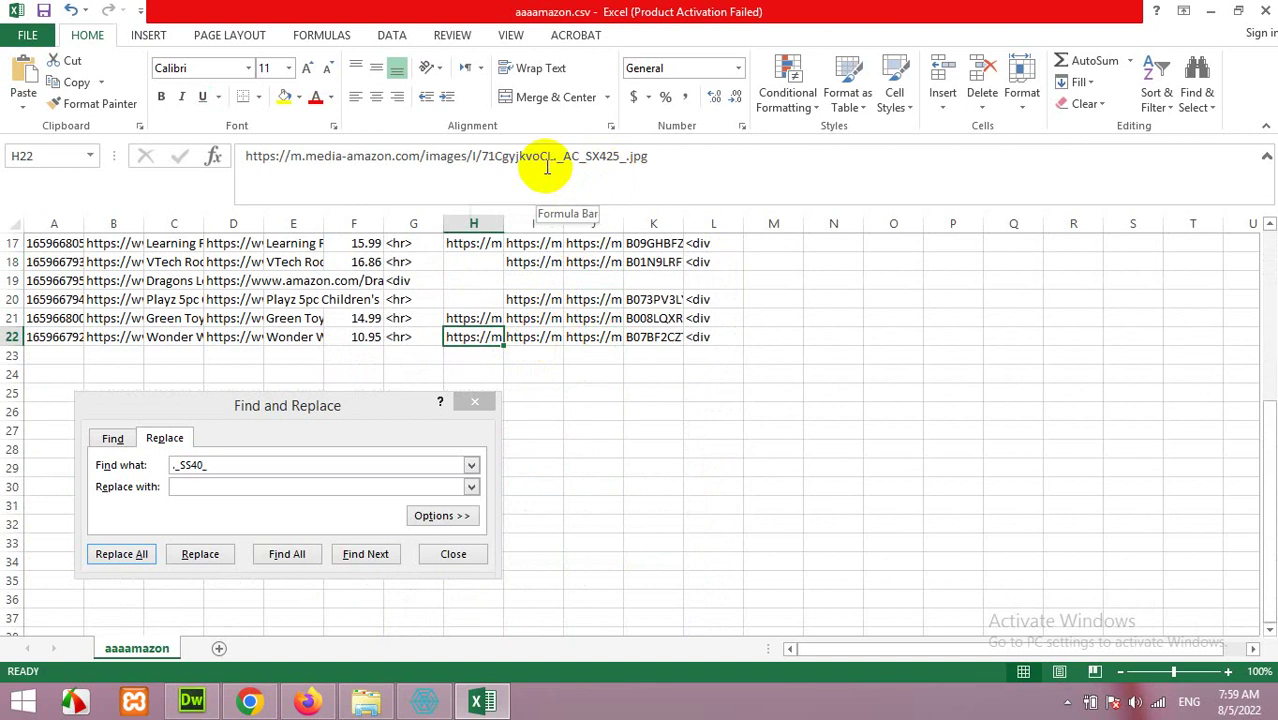
drag(591, 162, 625, 158)
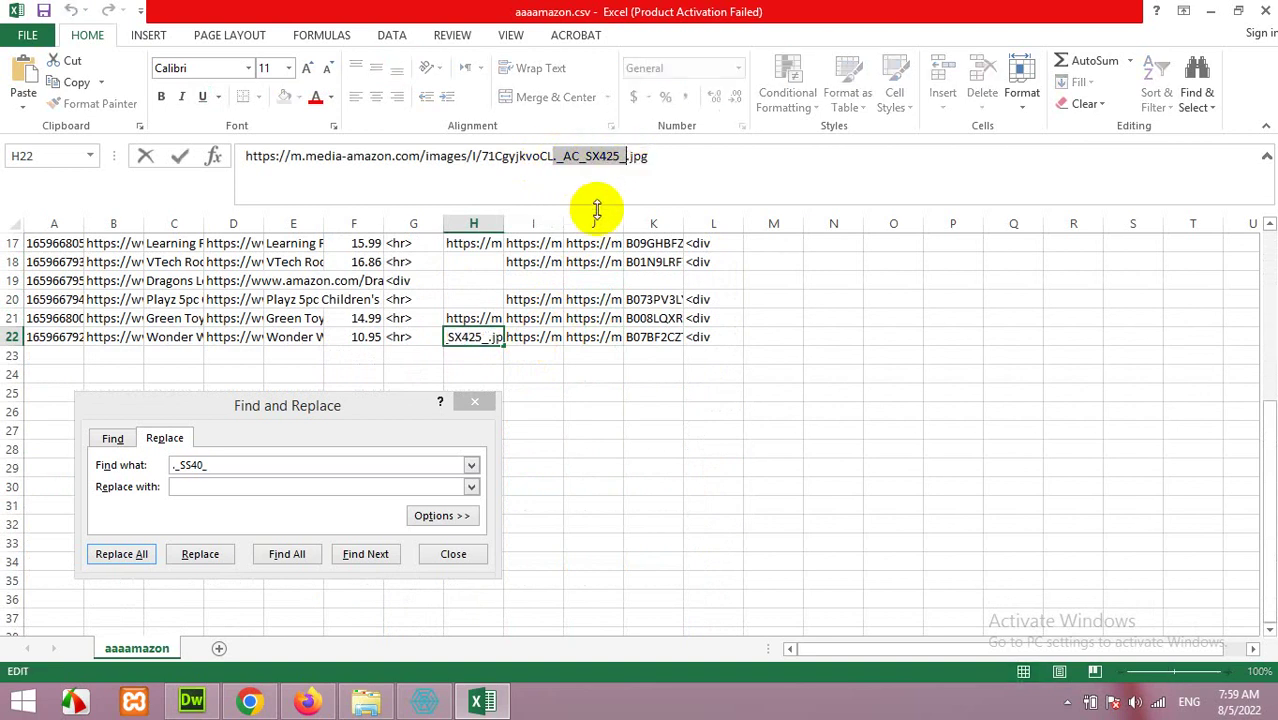
right_click(590, 165)
click(607, 195)
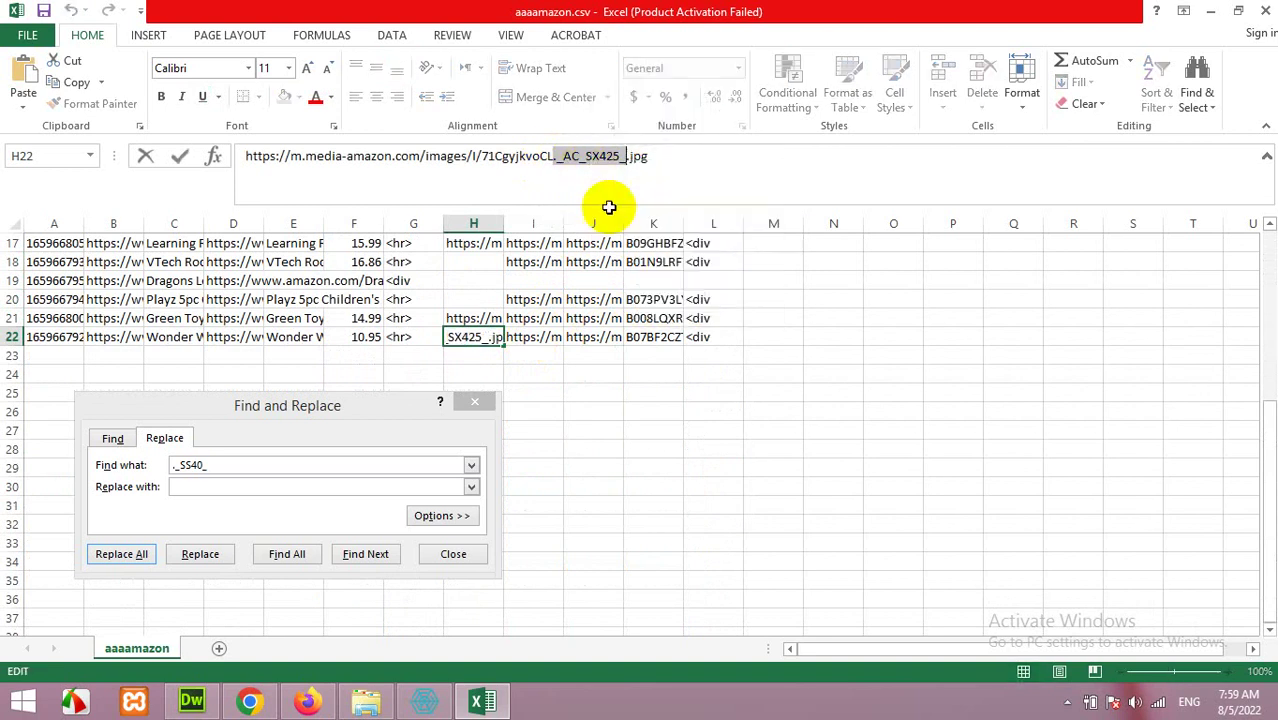
Step: Replace every ._AC_SX425_ with nothing, cleaning 10 URLs, and select the H15 image URL
click(124, 470)
key(ctrl+v)
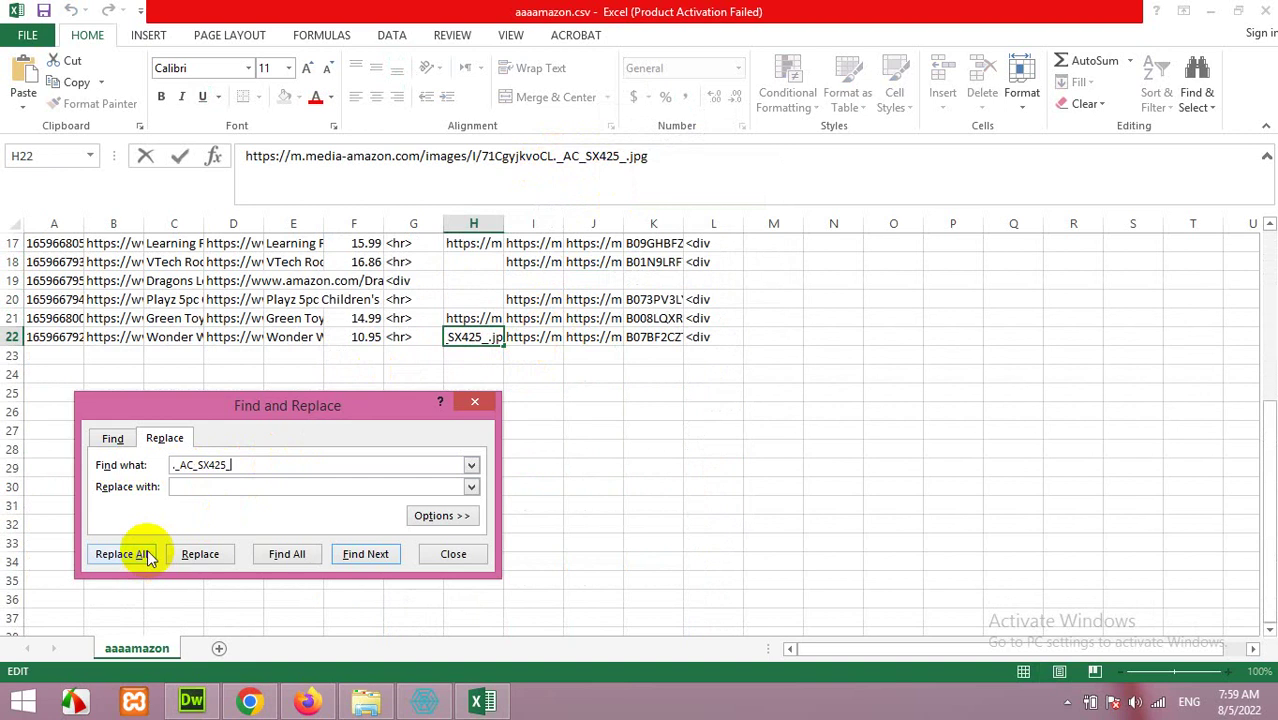
click(141, 554)
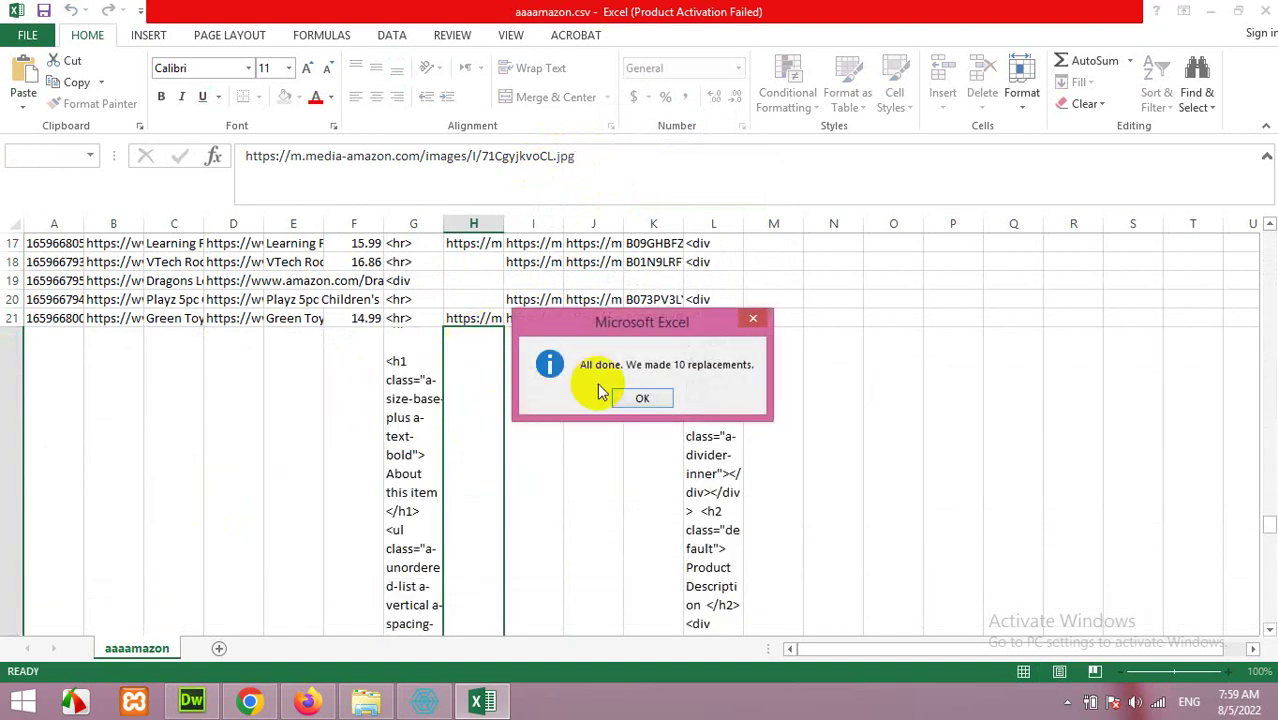
click(636, 396)
scroll(489, 425, down, 4)
scroll(491, 397, up, 5)
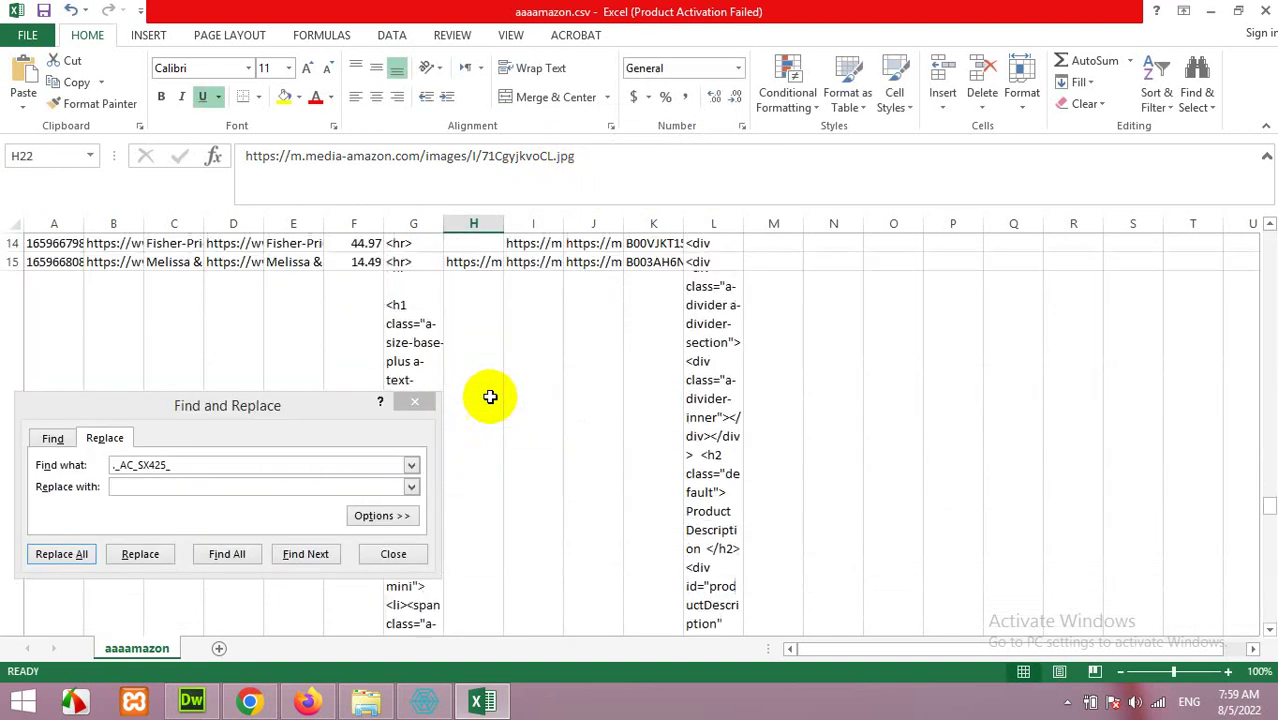
click(486, 268)
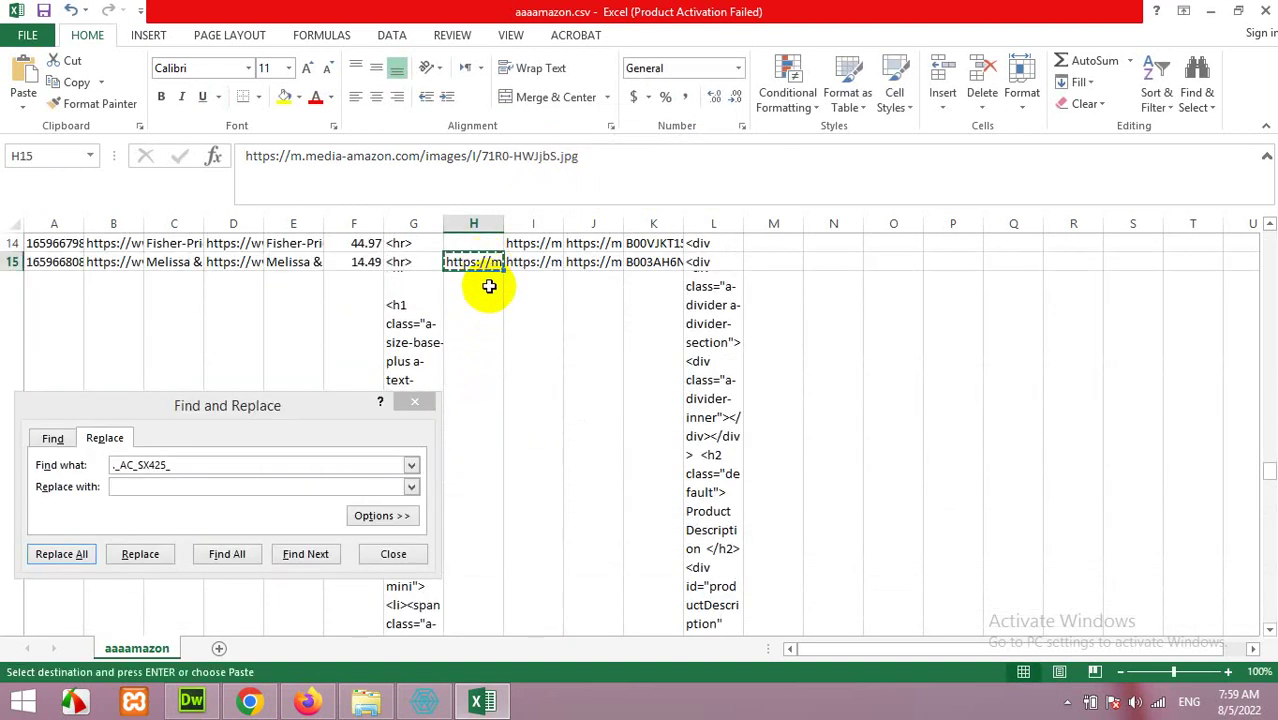
Step: Load the cleaned image URL in a new Firefox tab, confirm the full-size picture, then close it
click(307, 701)
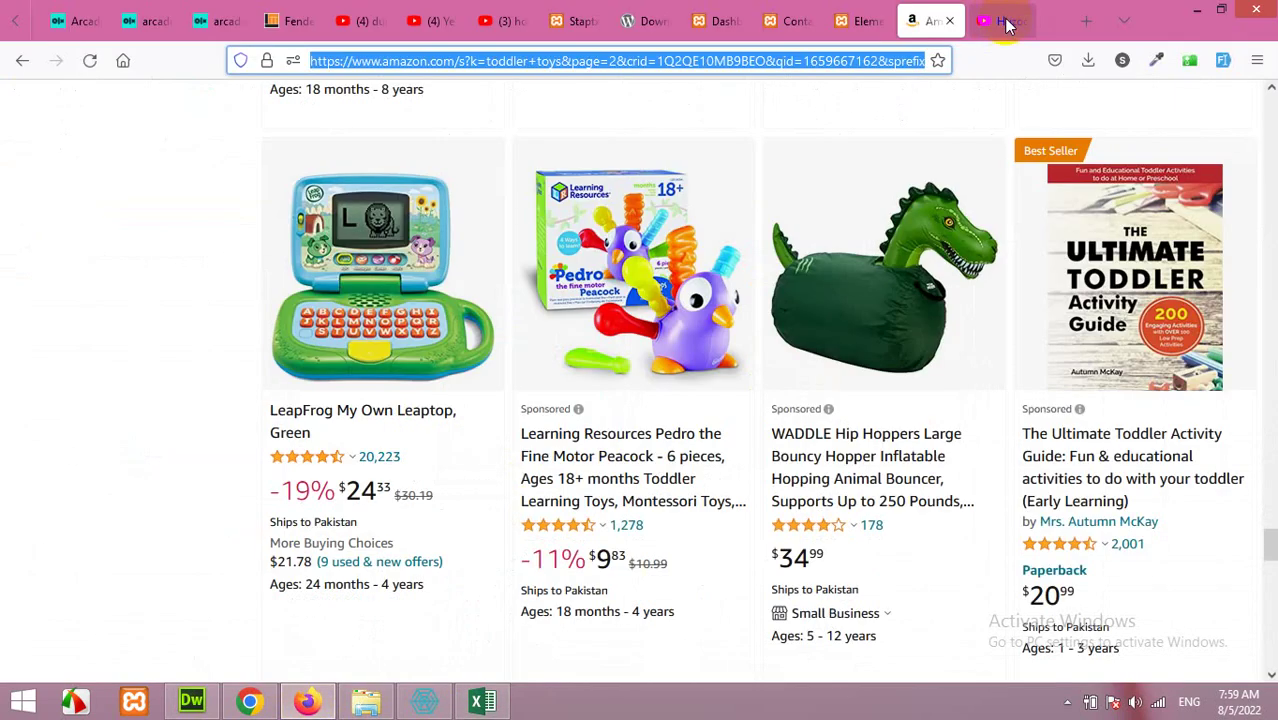
click(1087, 20)
click(714, 58)
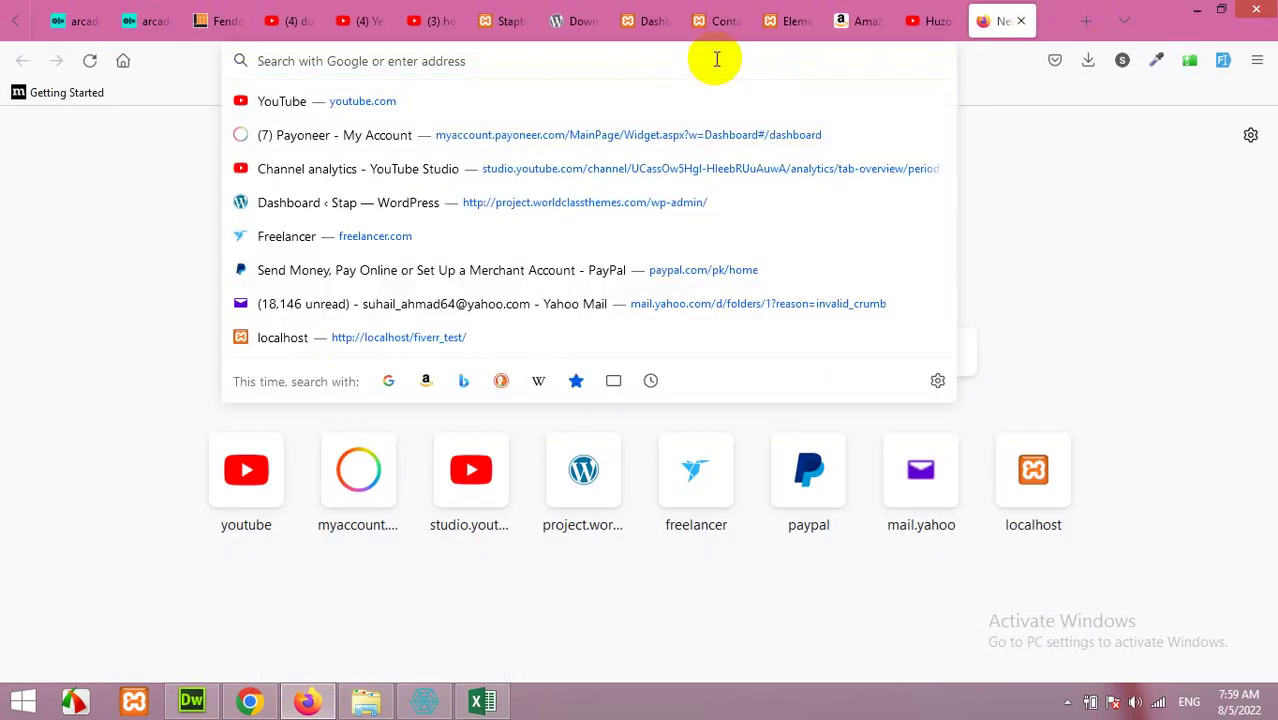
key(ctrl+v)
key(Return)
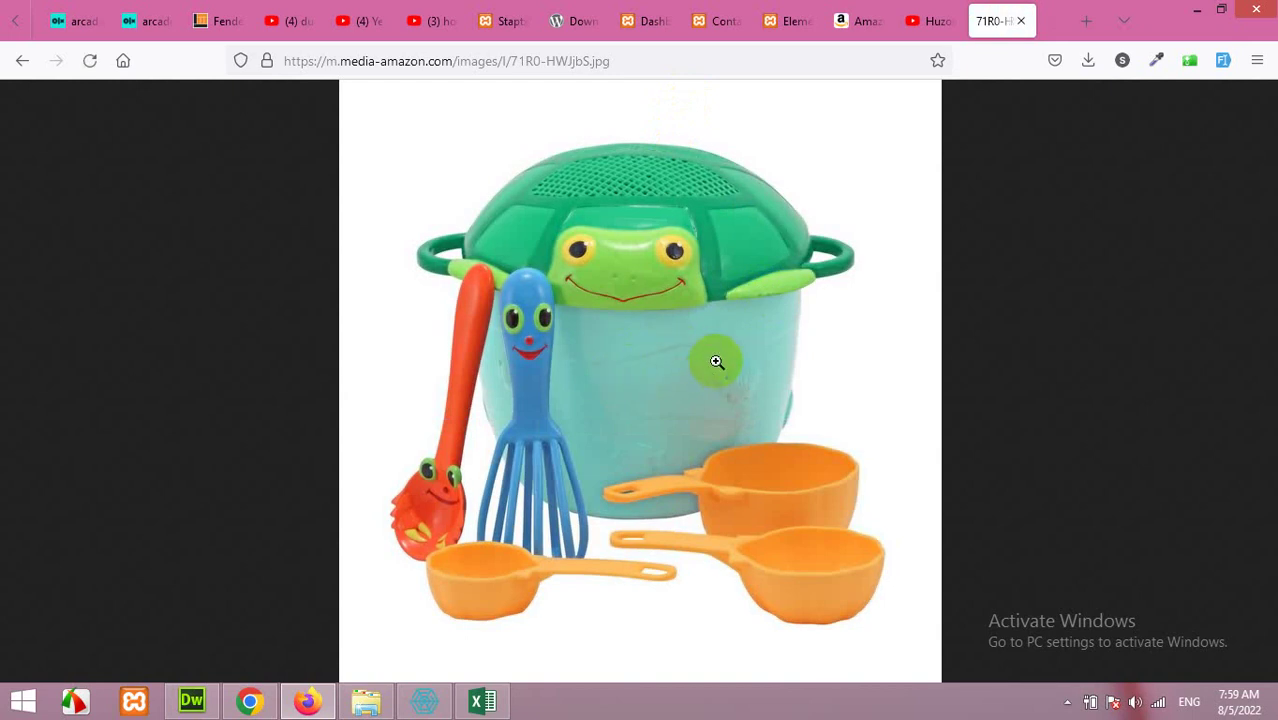
click(1020, 20)
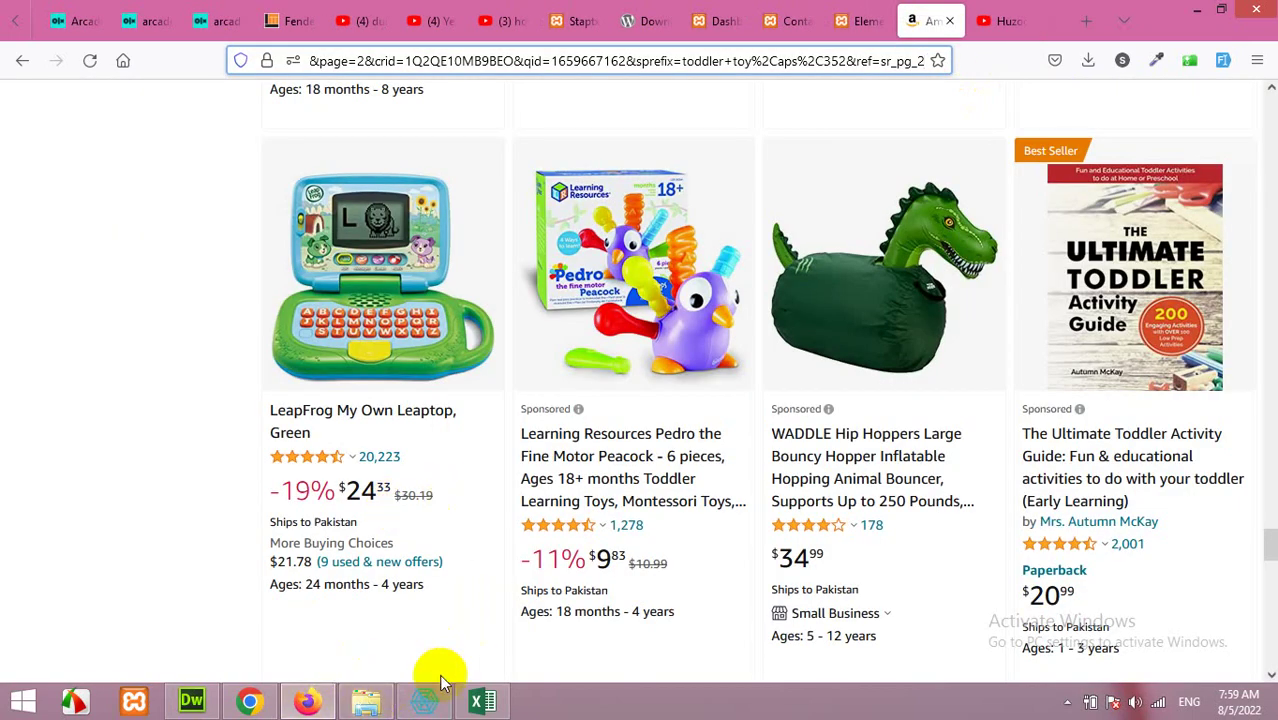
click(571, 414)
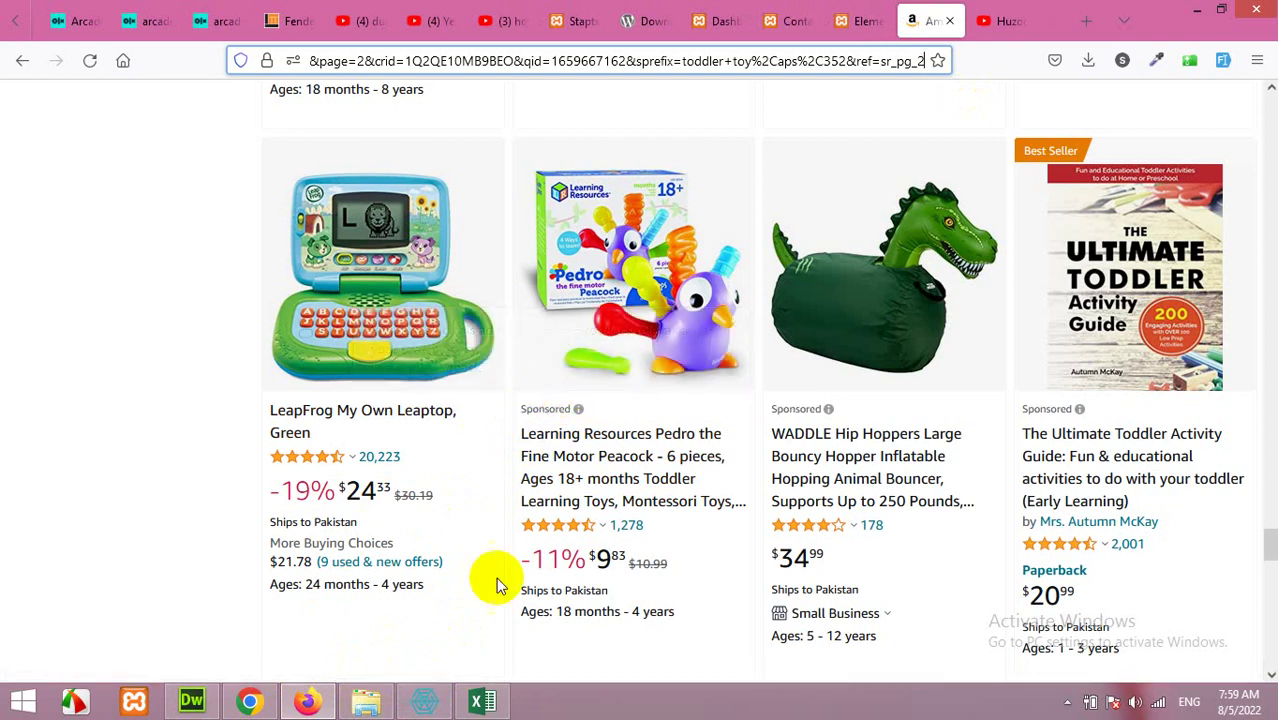
click(424, 700)
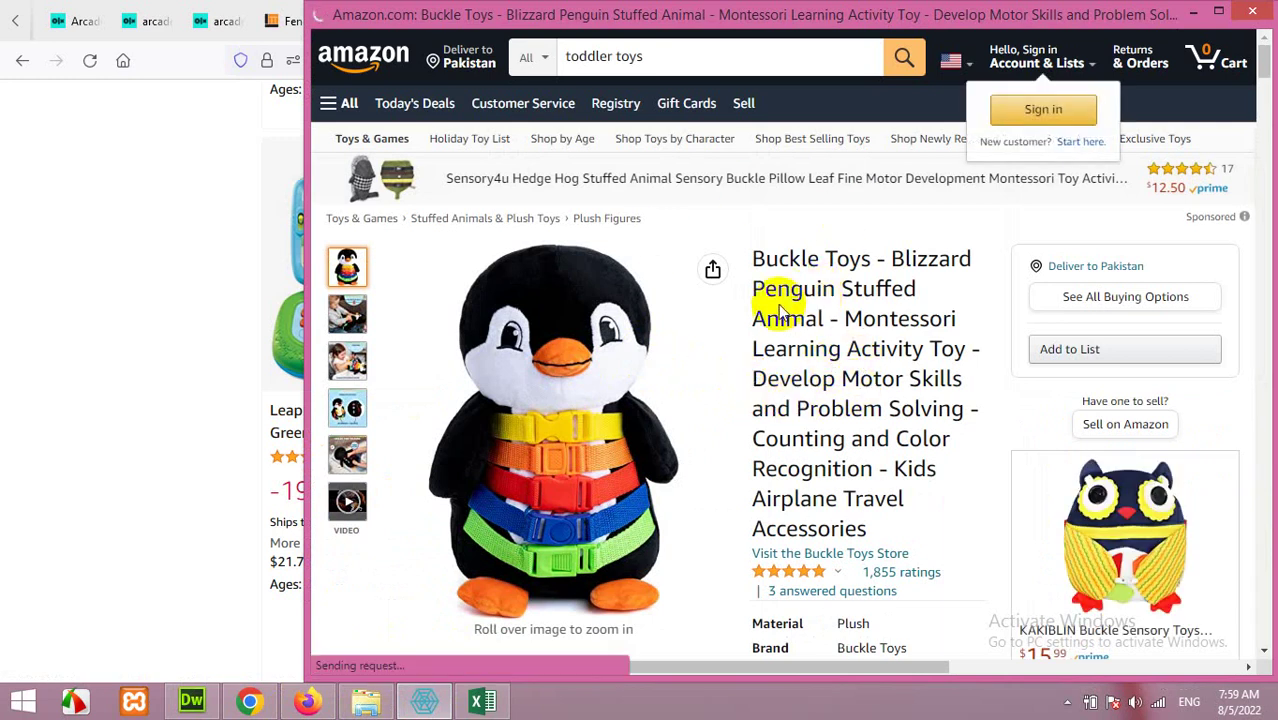
Step: Bring aaaamazon.csv back to the front in Excel and scroll through its rows
click(472, 704)
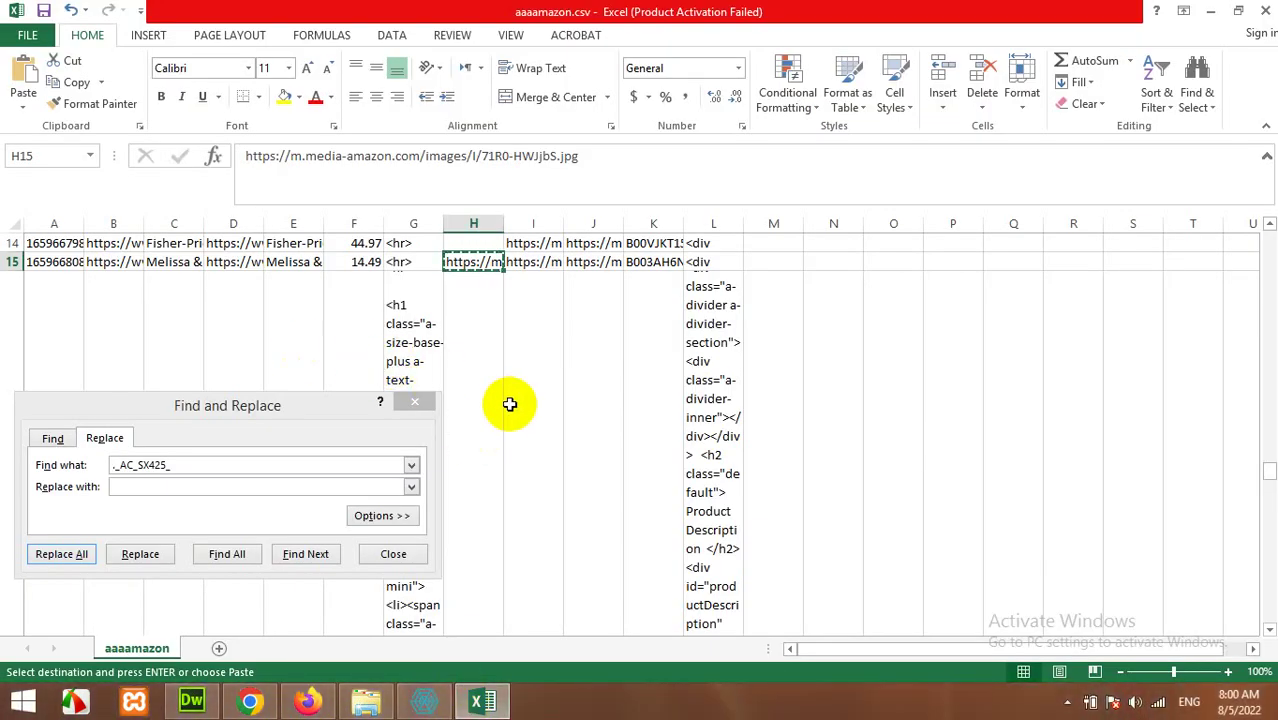
scroll(513, 410, down, 2)
scroll(513, 410, down, 5)
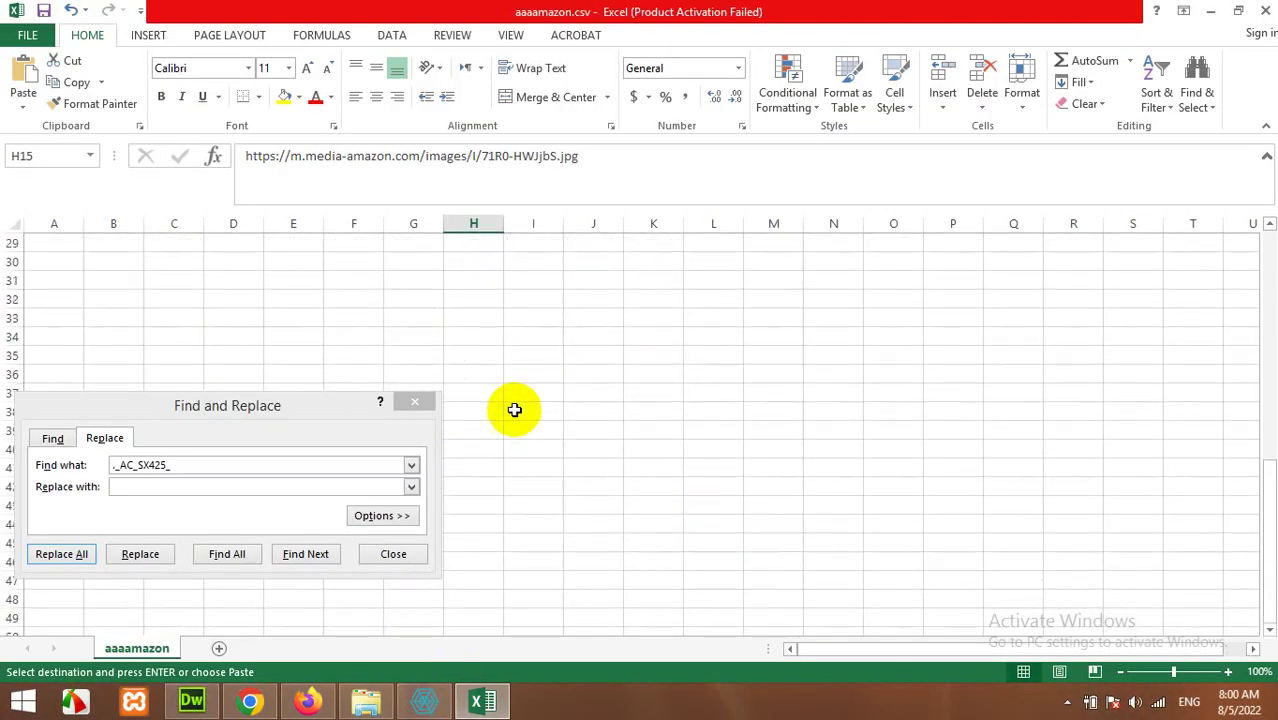
scroll(514, 410, up, 3)
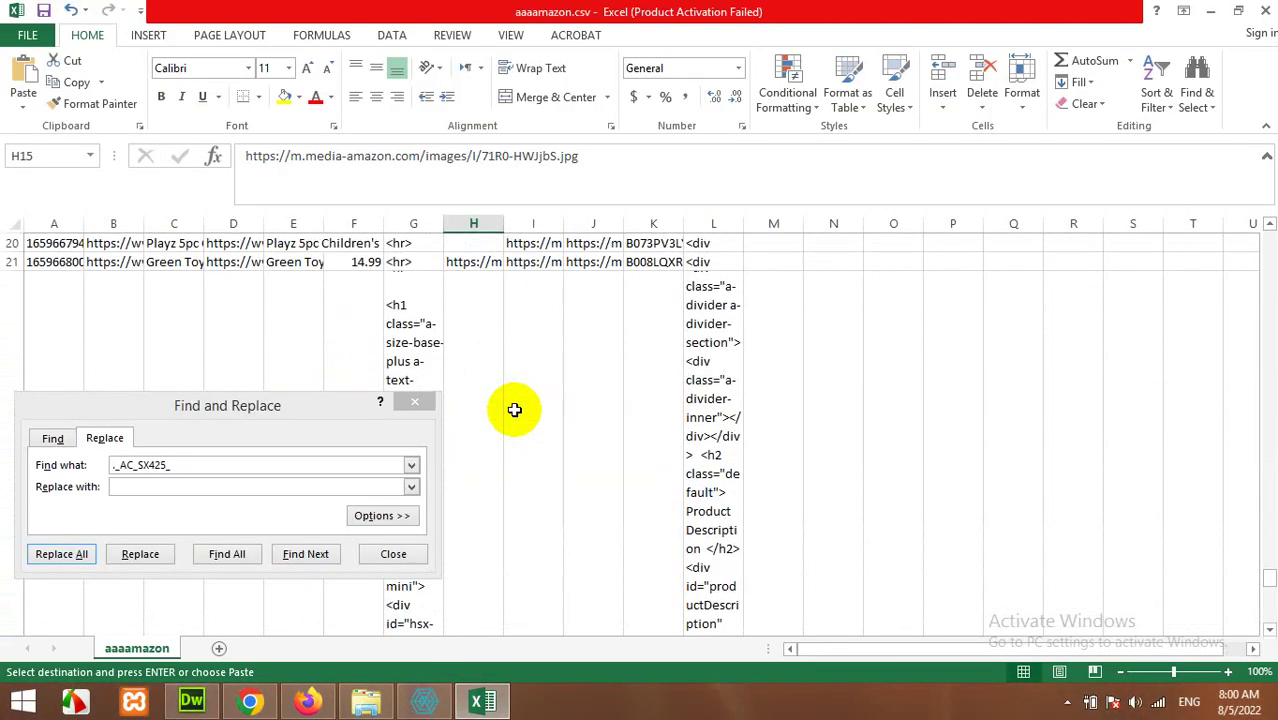